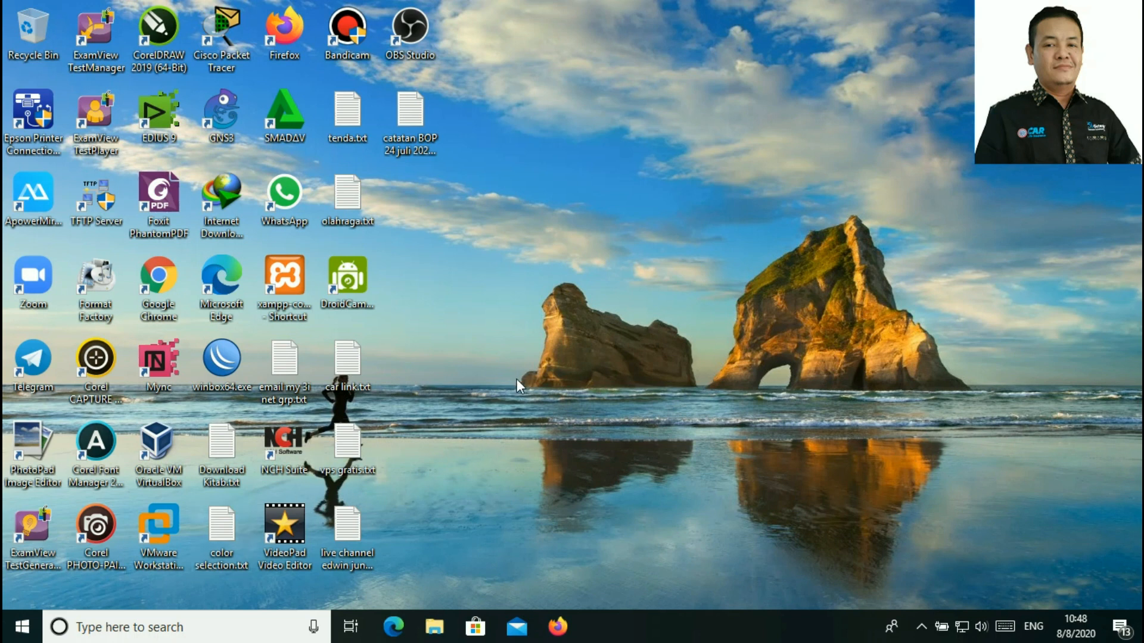
Launch VMware Workstation Pro with administrator rights and maximize its window
right_click(167, 521)
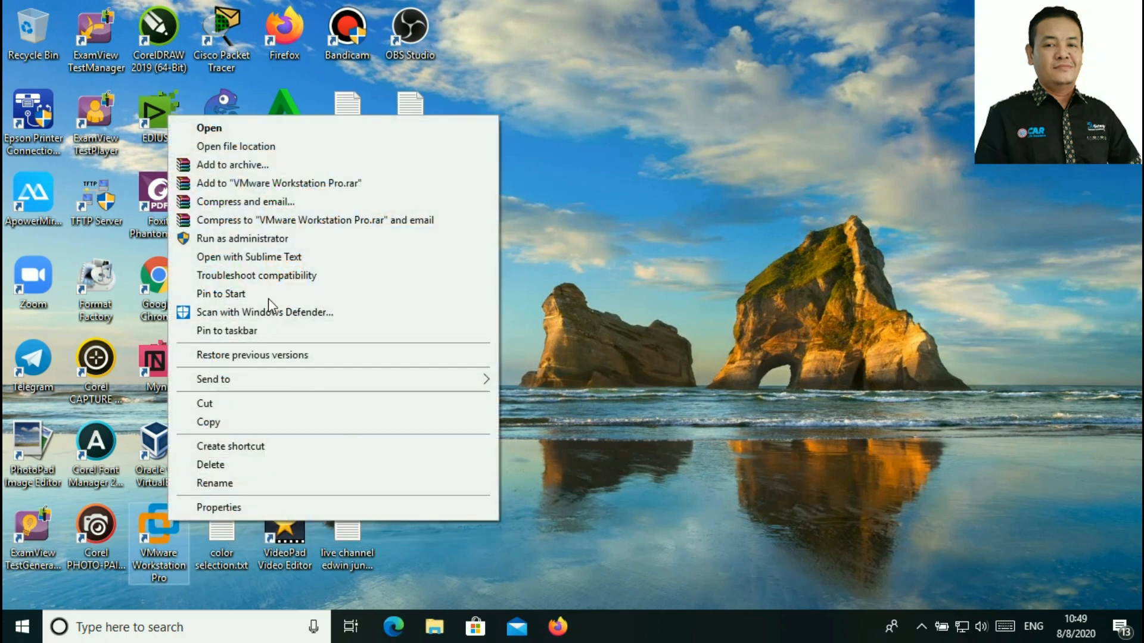
left_click(313, 241)
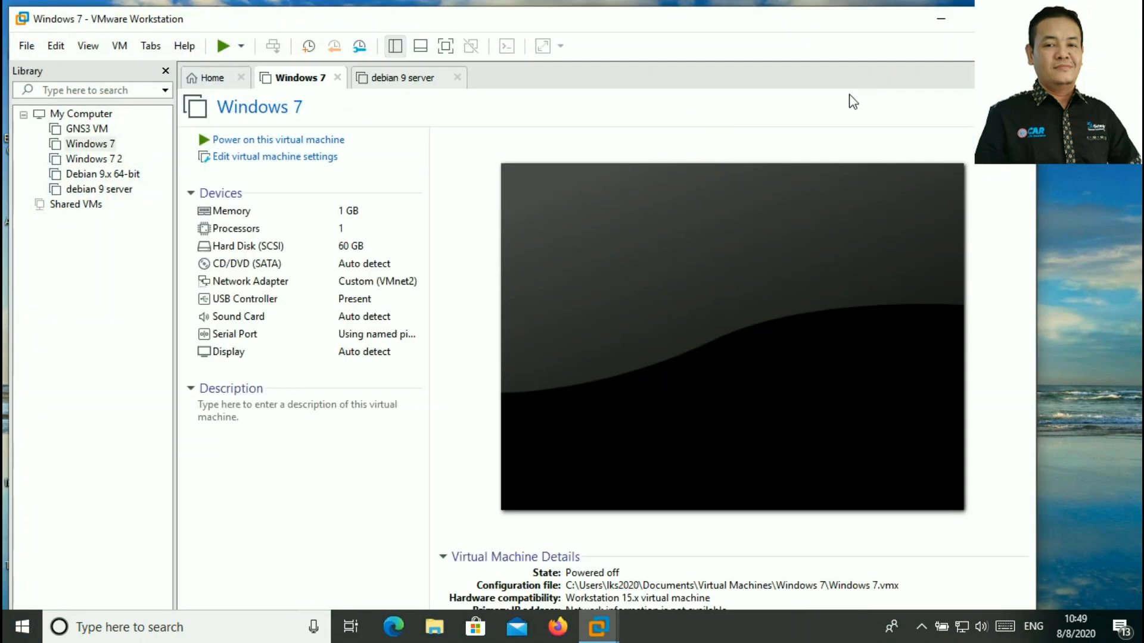
left_click(963, 24)
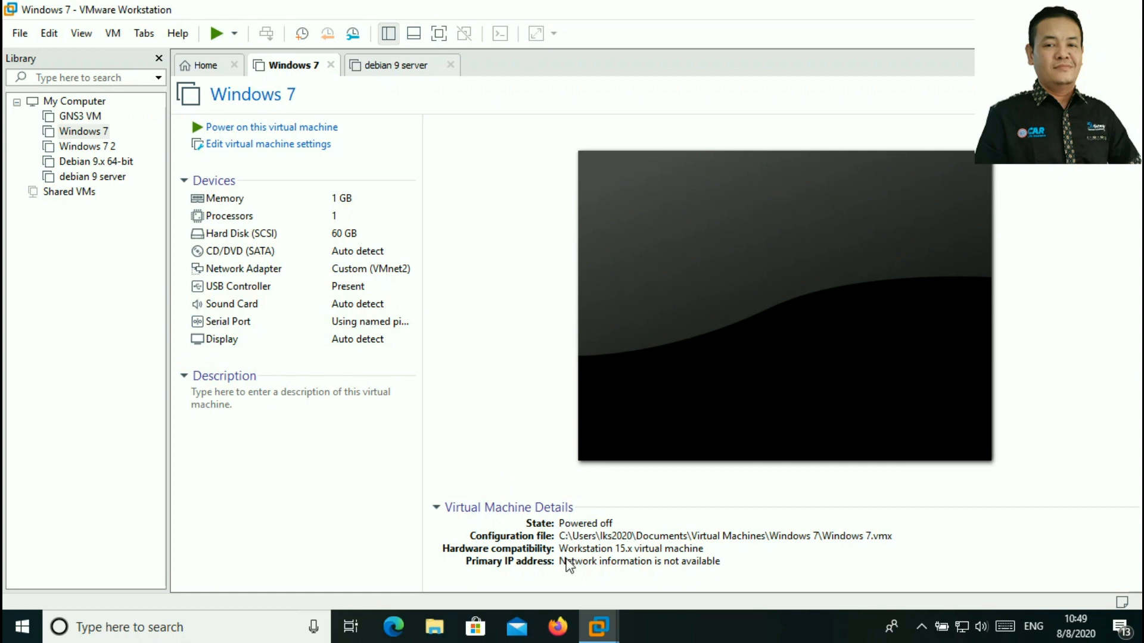
Switch to Firefox, decline making it the default browser, and open whclassdaring.blogspot.com
left_click(555, 622)
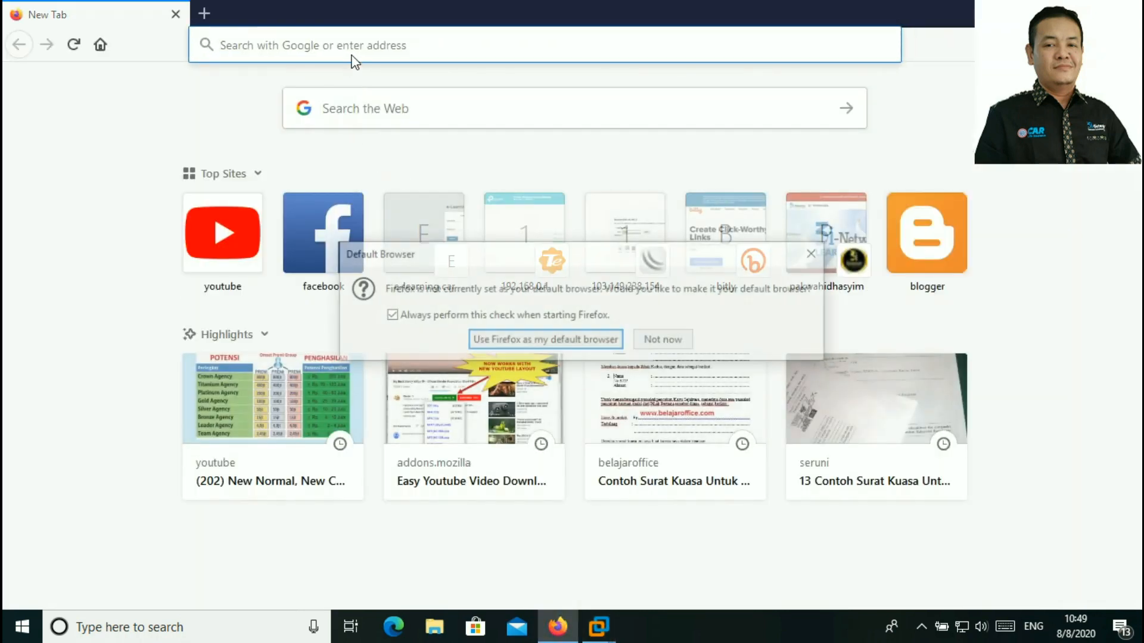
left_click(651, 342)
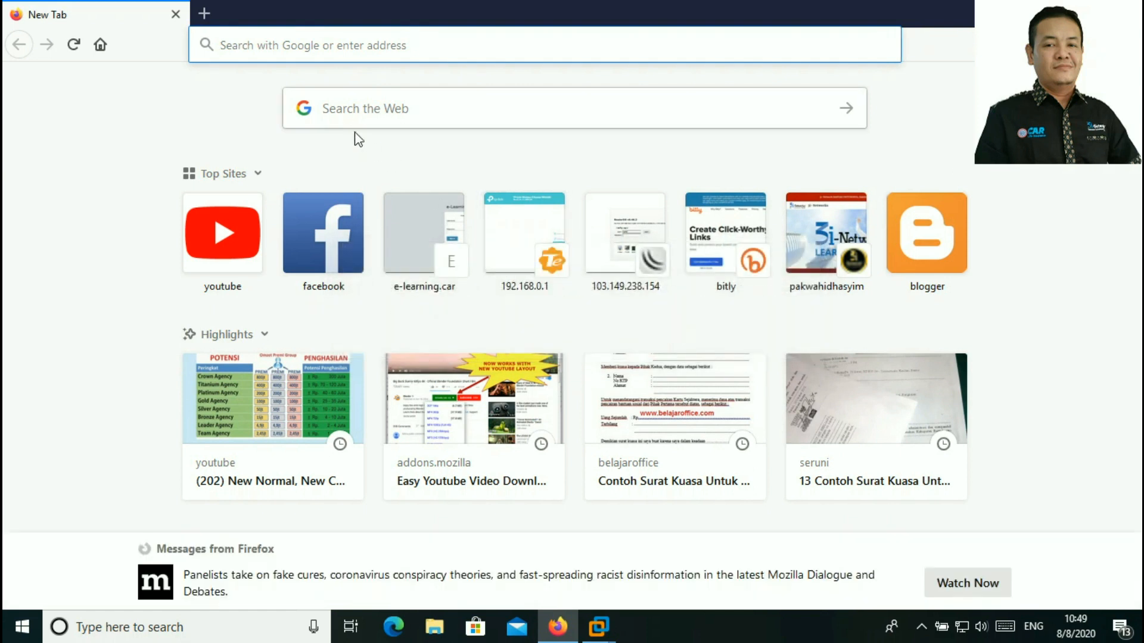
left_click(336, 42)
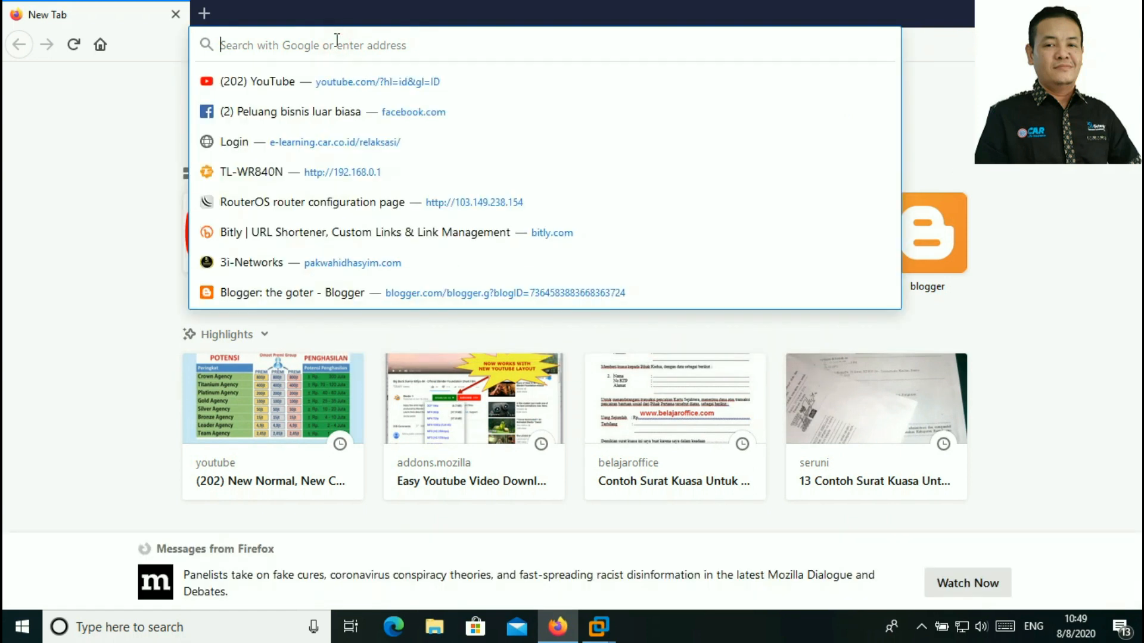
type("wh")
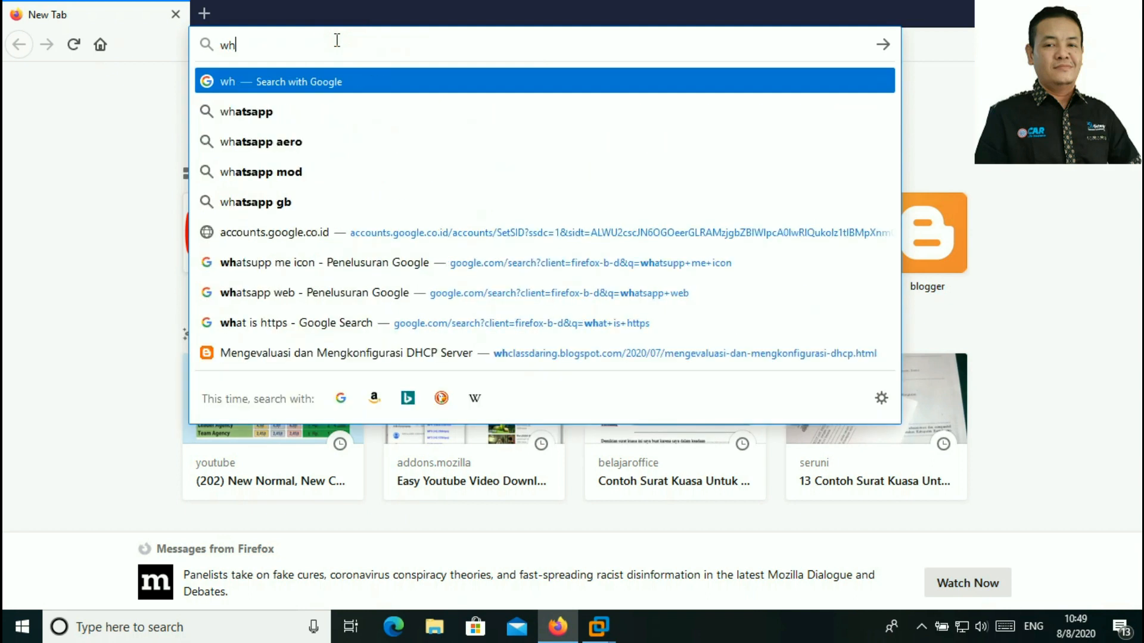
type("cl")
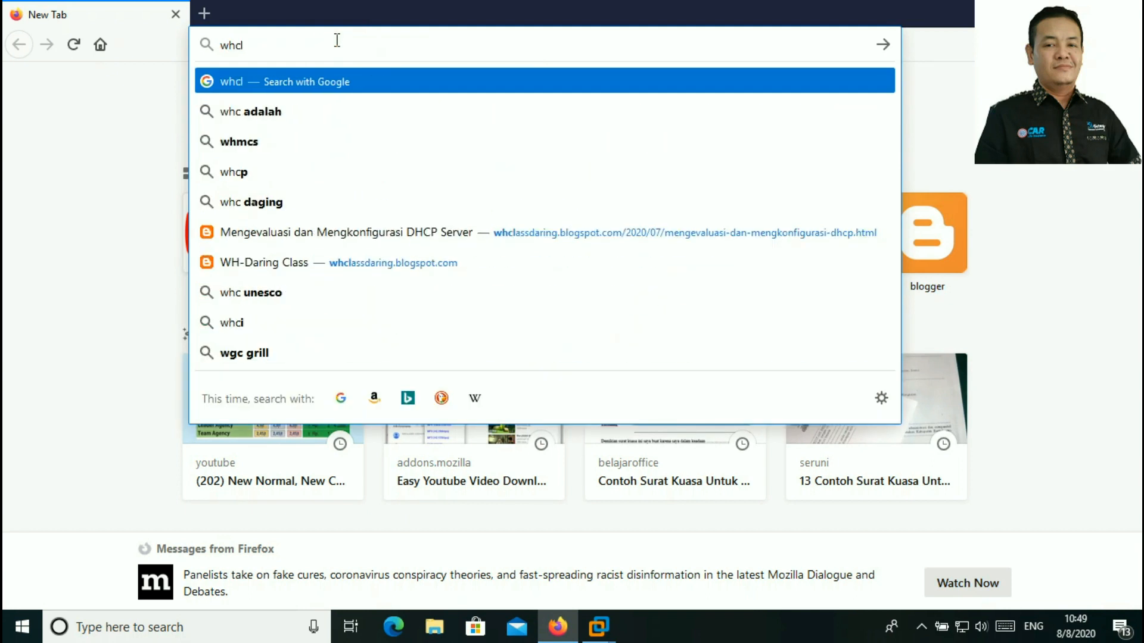
type("assdari")
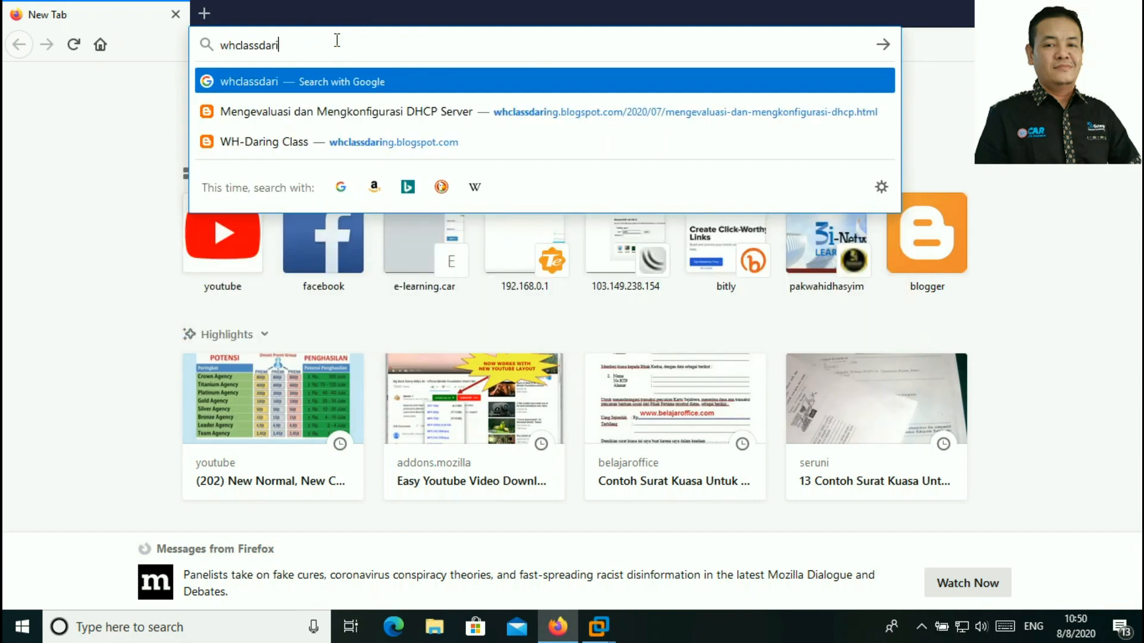
type("ng.blog")
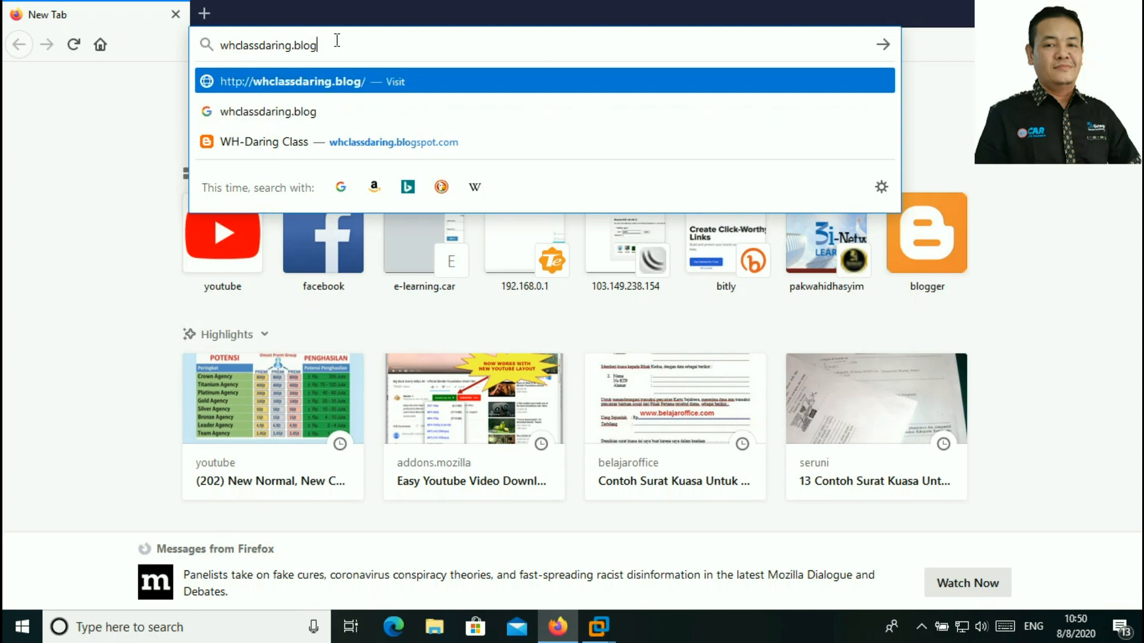
type("spot.com")
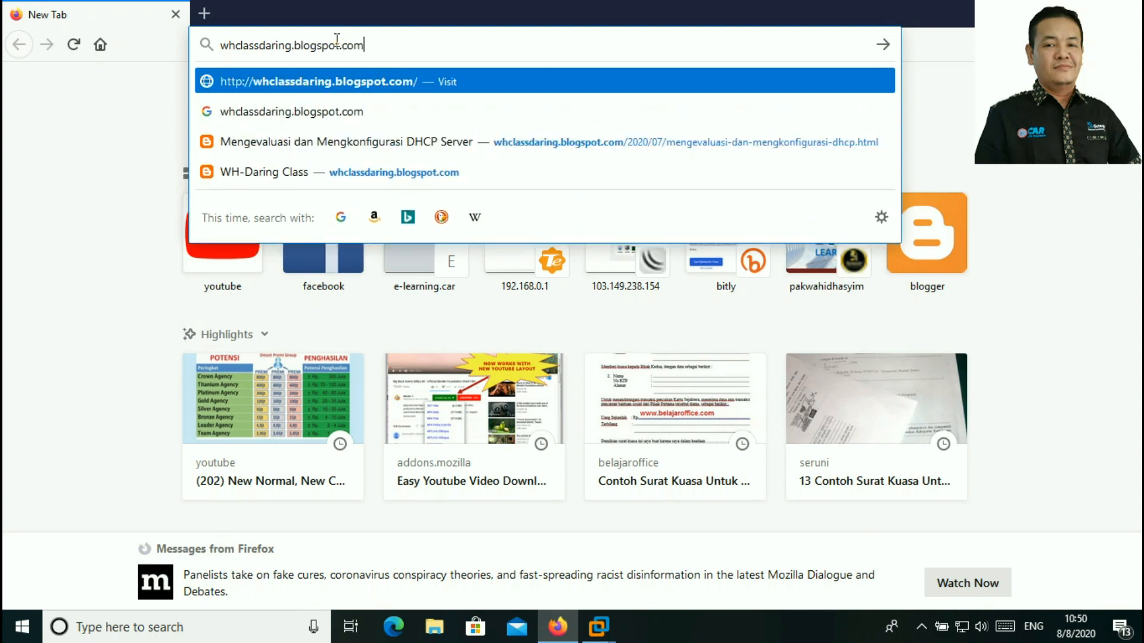
key("Return")
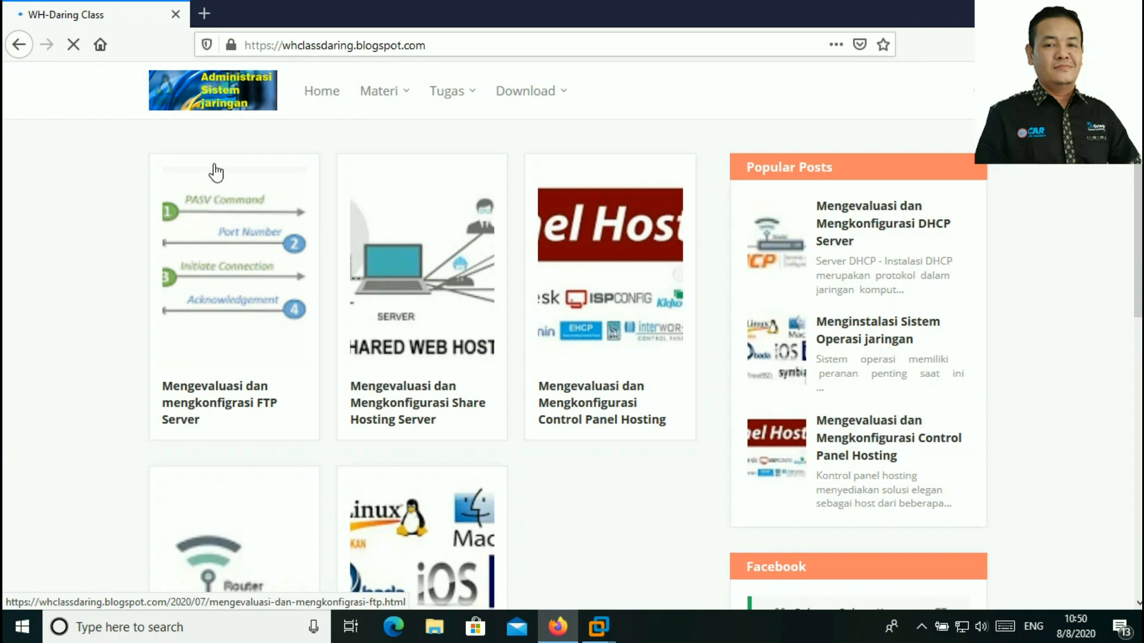
Look over the blog's home page posts and the entries under Materi, Tugas and Download
scroll(383, 312, "down", 4)
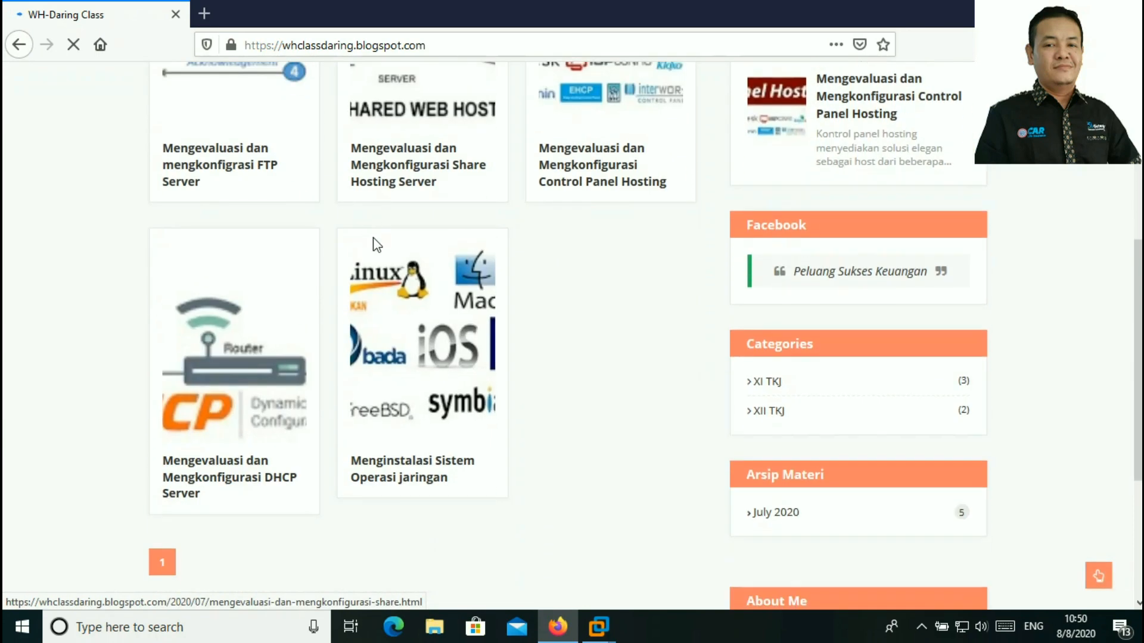
scroll(383, 312, "up", 4)
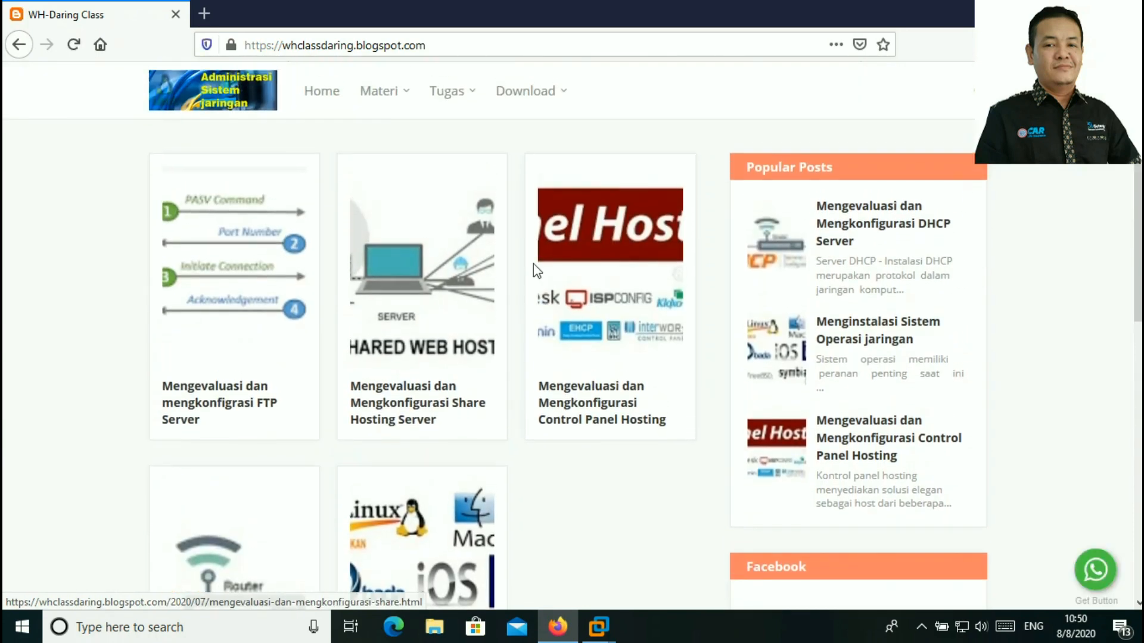
scroll(588, 294, "down", 3)
scroll(583, 297, "up", 4)
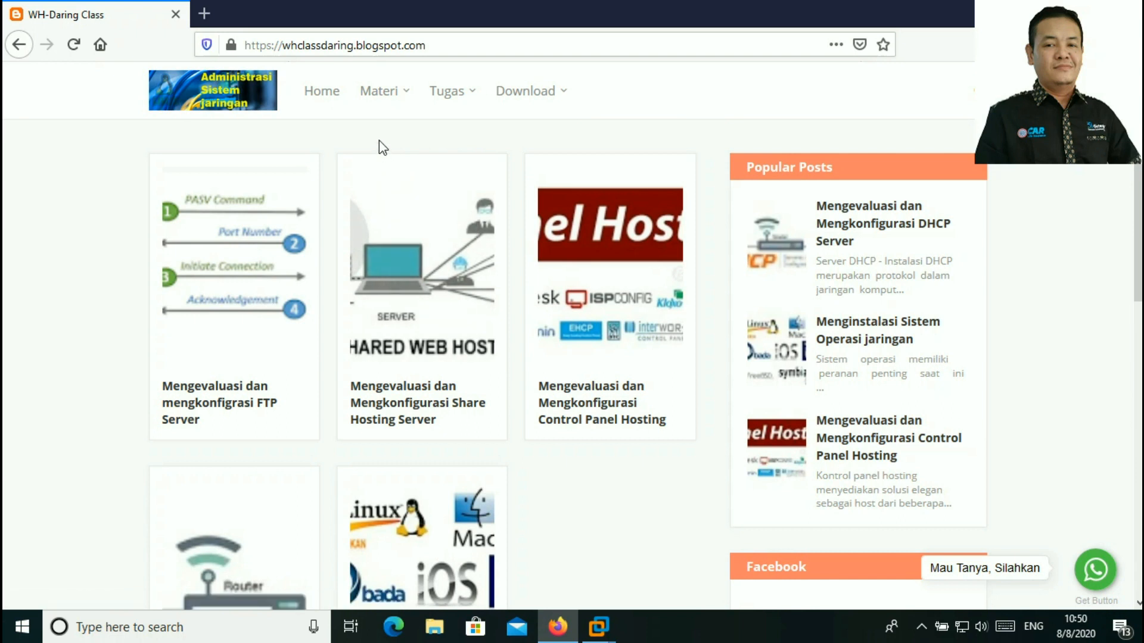
scroll(334, 179, "down", 4)
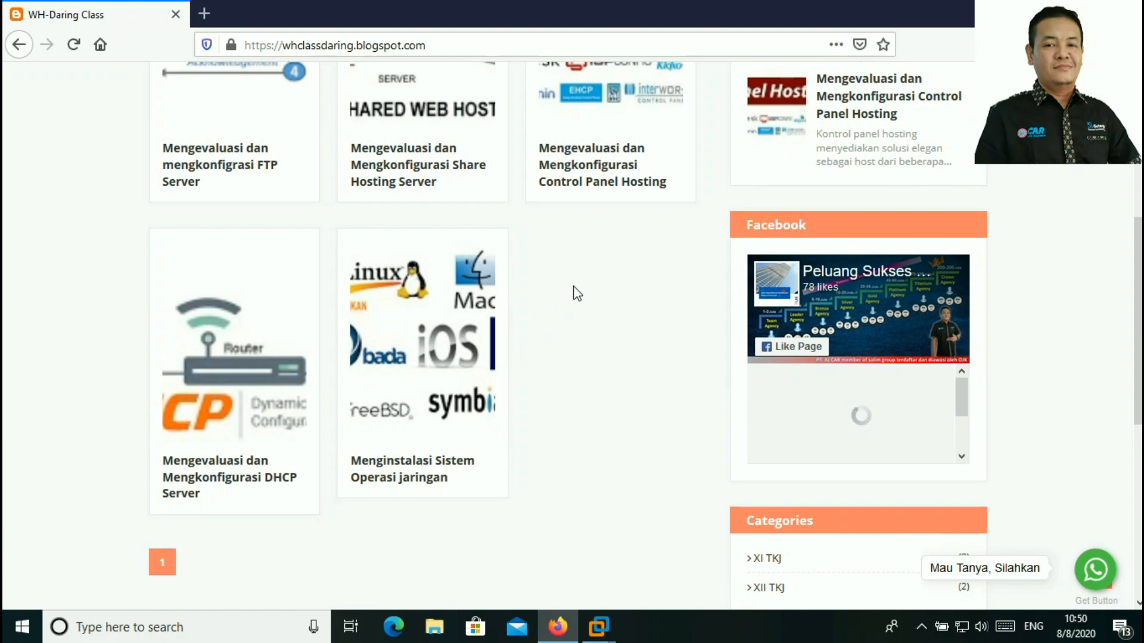
scroll(581, 310, "up", 3)
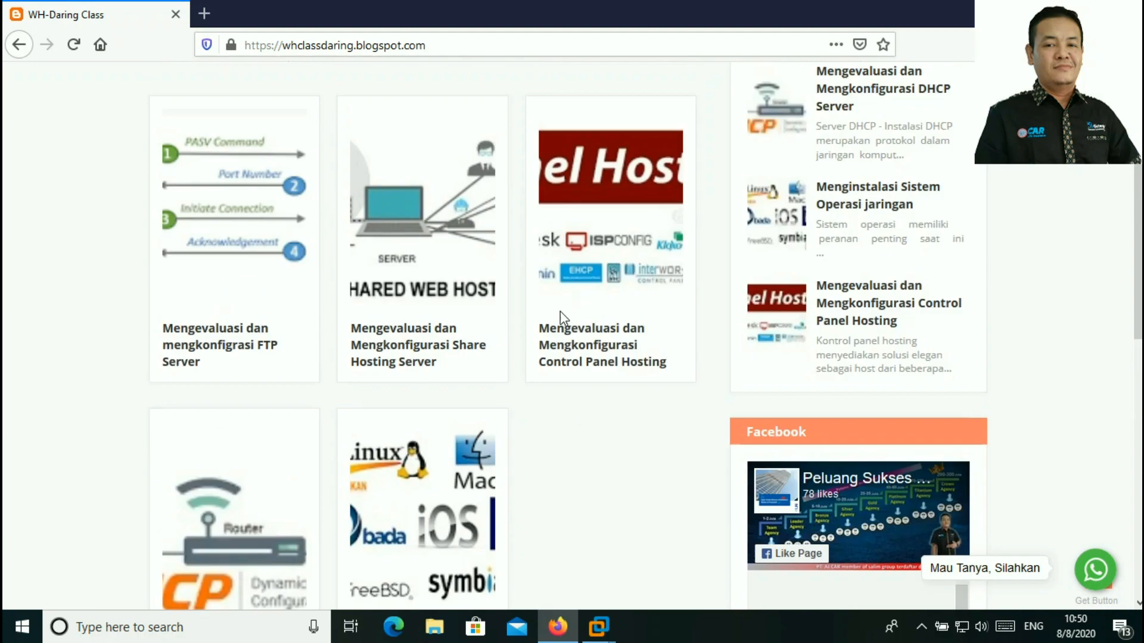
scroll(506, 322, "up", 1)
mouse_move(408, 108)
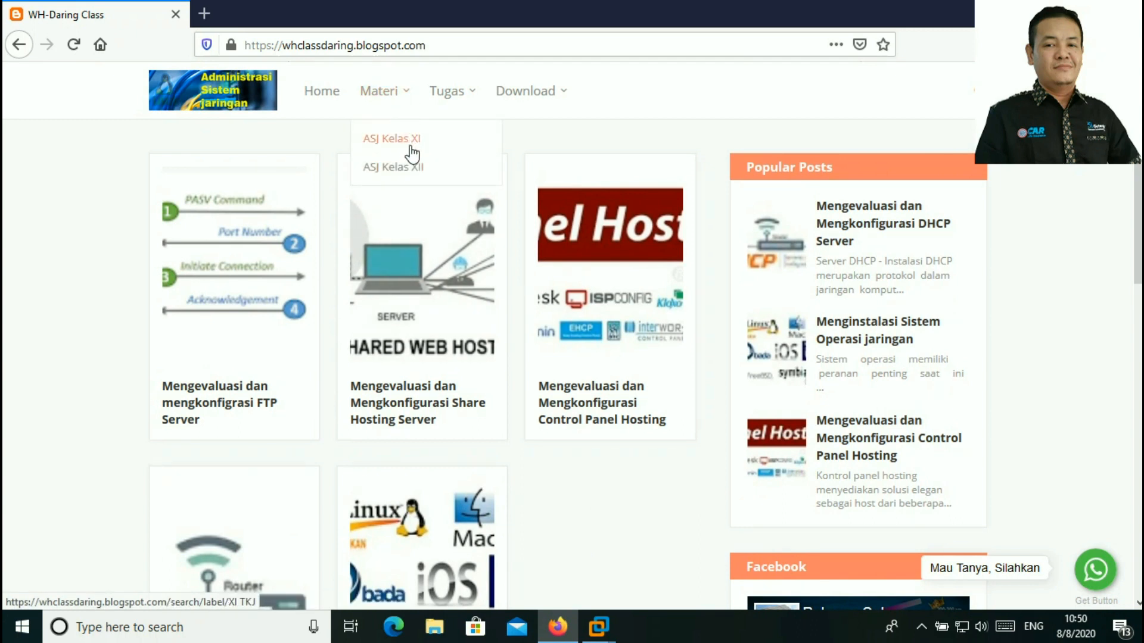
mouse_move(456, 90)
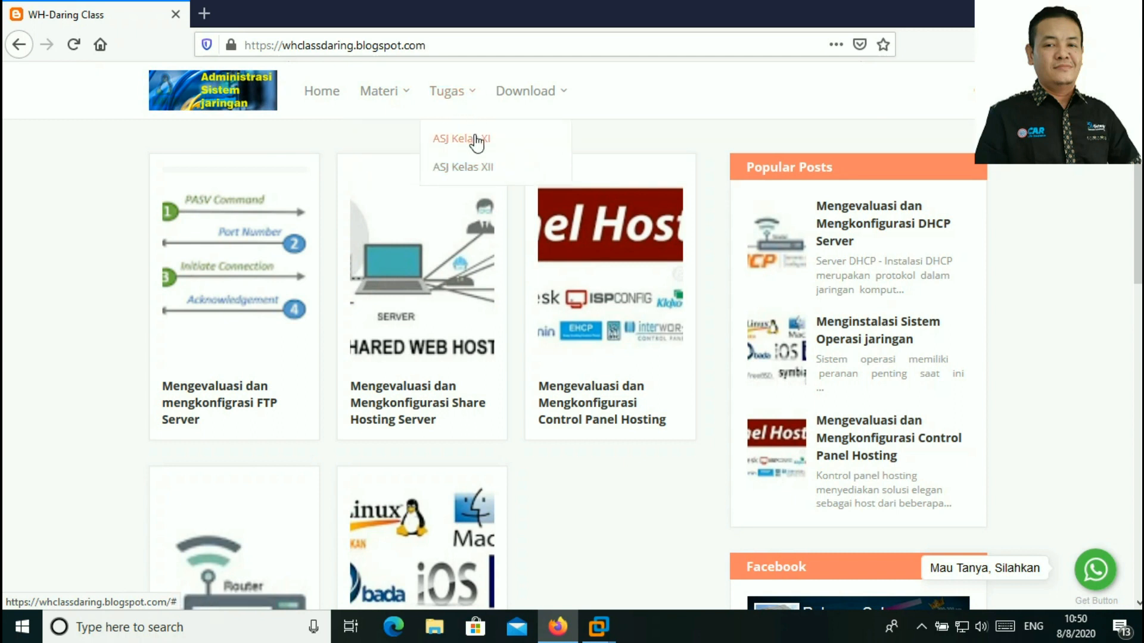
mouse_move(542, 110)
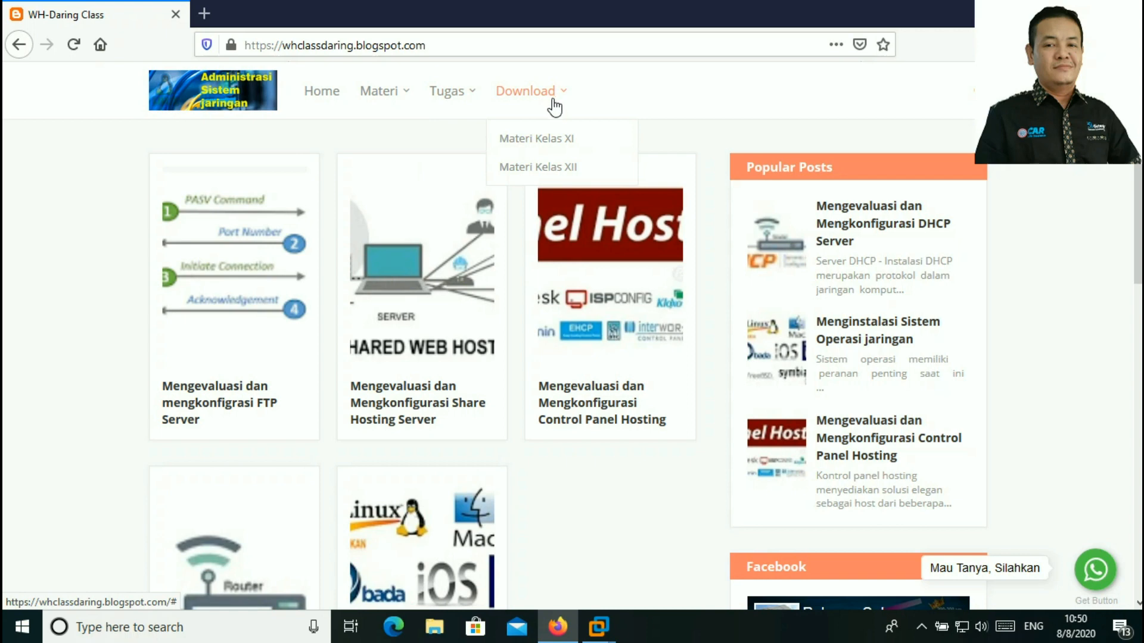
scroll(523, 252, "down", 4)
scroll(490, 284, "up", 4)
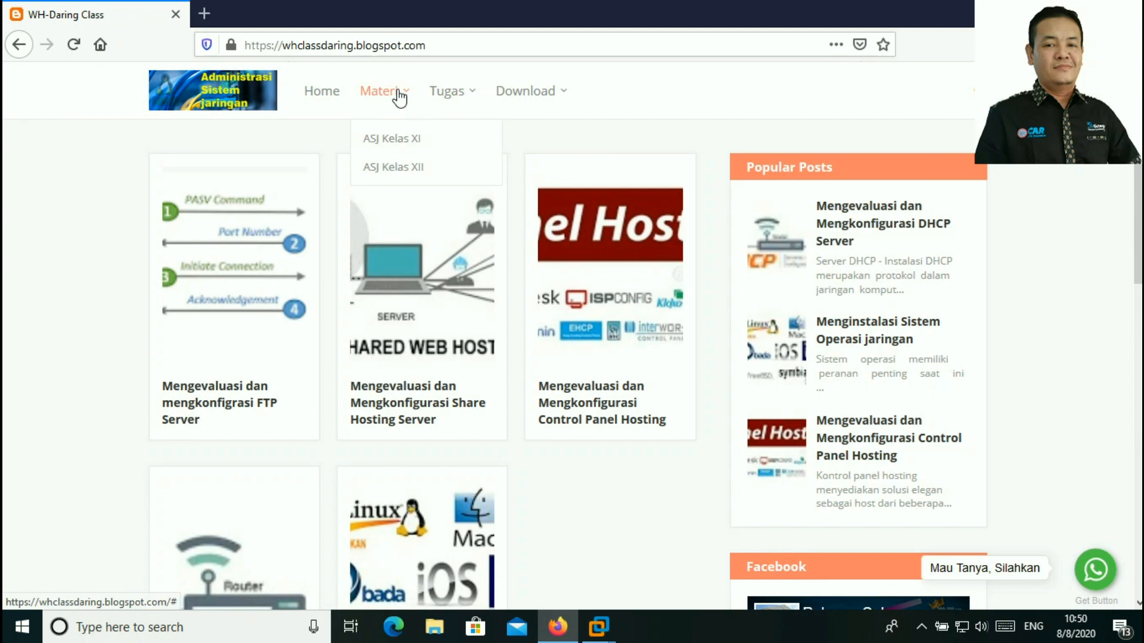
Open the post Menginstalasi Sistem Operasi jaringan from the ASJ Kelas XI materials and read through it to the embedded video
left_click(393, 142)
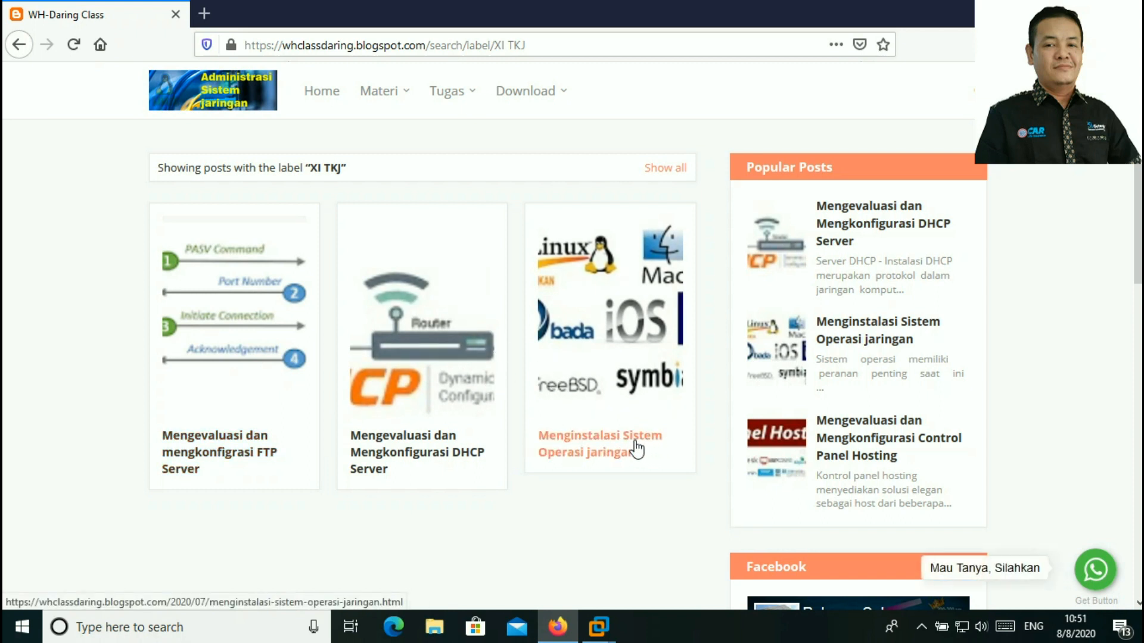
left_click(606, 446)
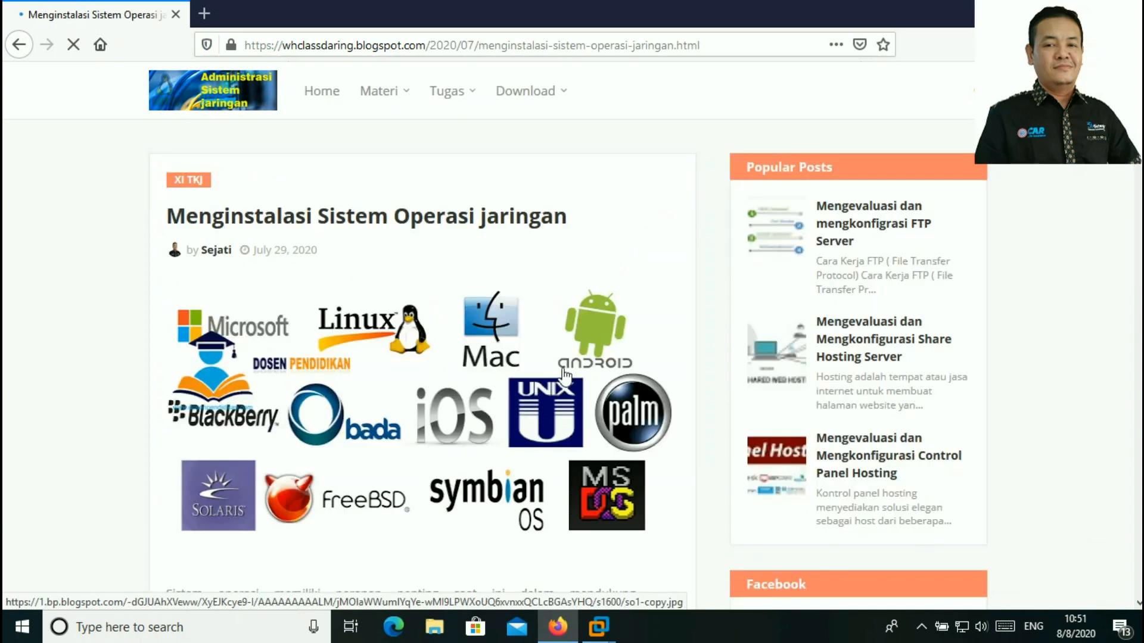
scroll(573, 354, "down", 2)
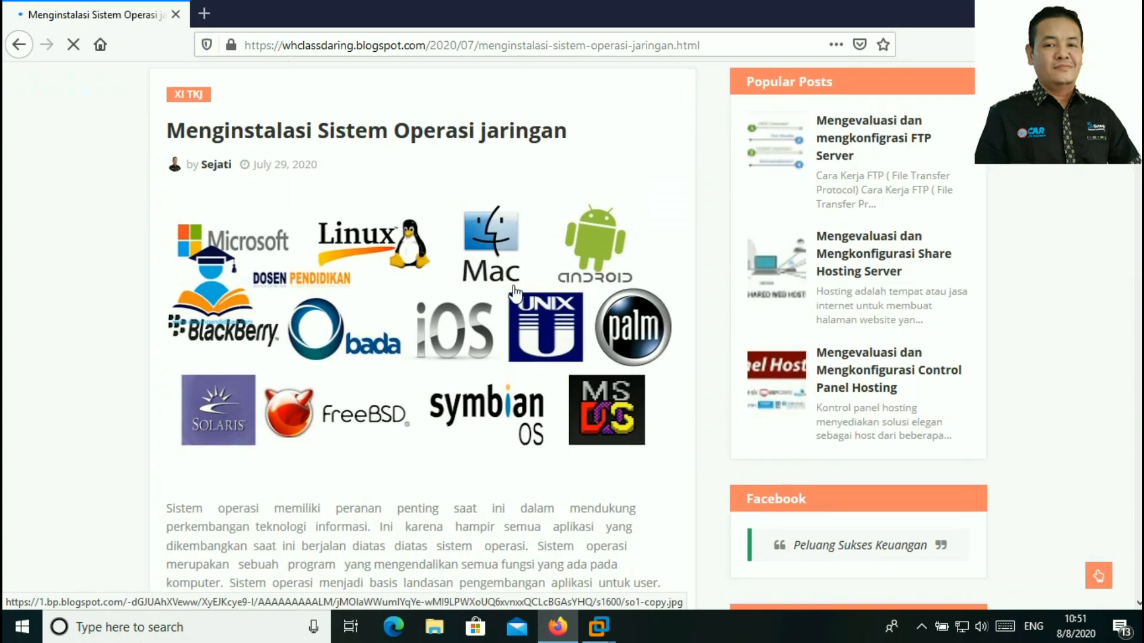
scroll(507, 294, "down", 4)
scroll(507, 294, "down", 3)
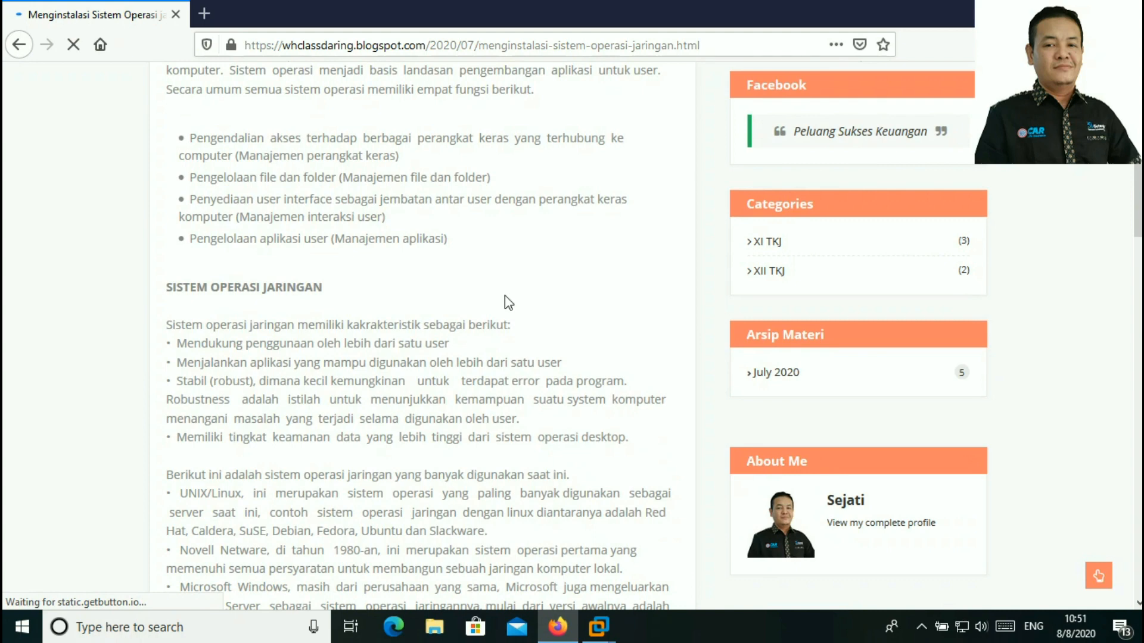
scroll(505, 296, "down", 12)
scroll(507, 298, "down", 20)
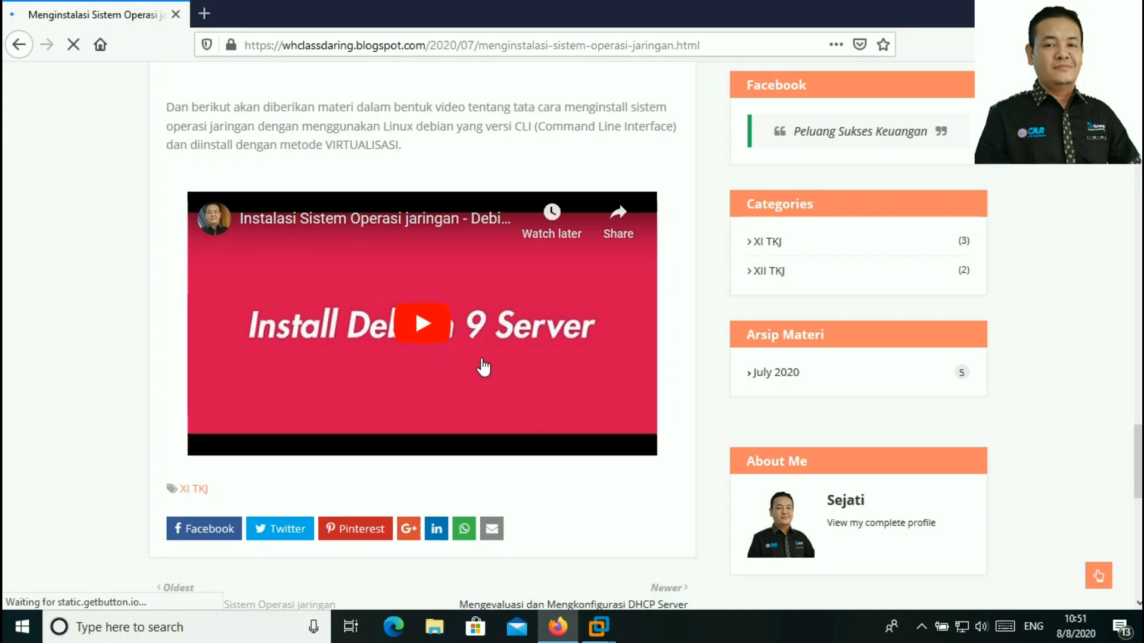
scroll(476, 363, "up", 20)
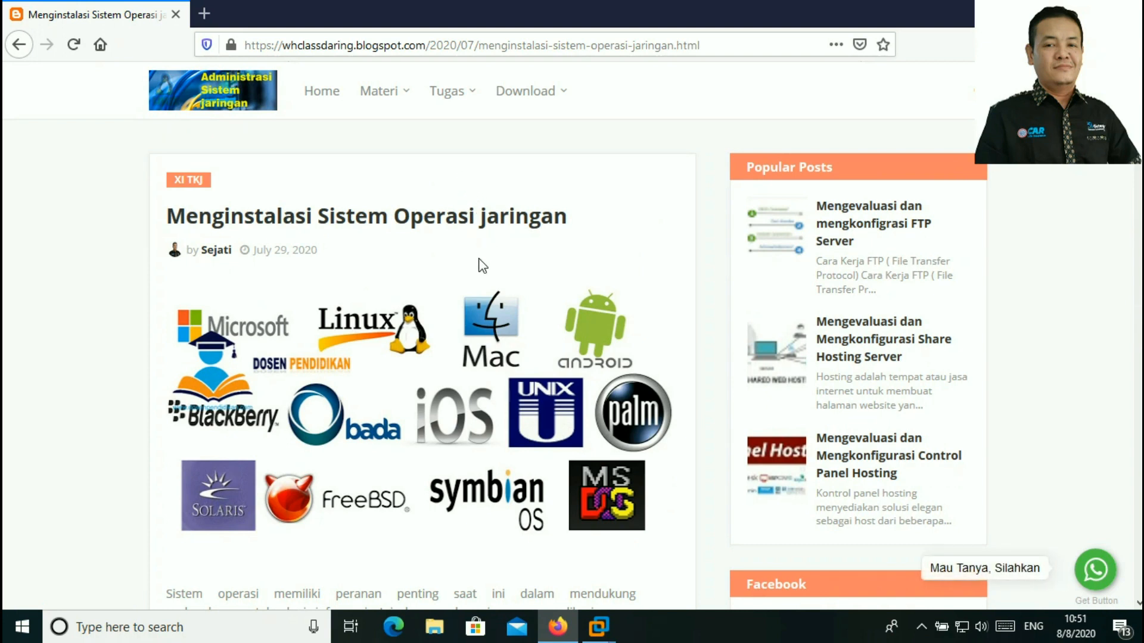
scroll(477, 263, "down", 8)
scroll(471, 312, "up", 8)
View the download page for the Kelas XII materials, followed by the one for Kelas XI
mouse_move(556, 104)
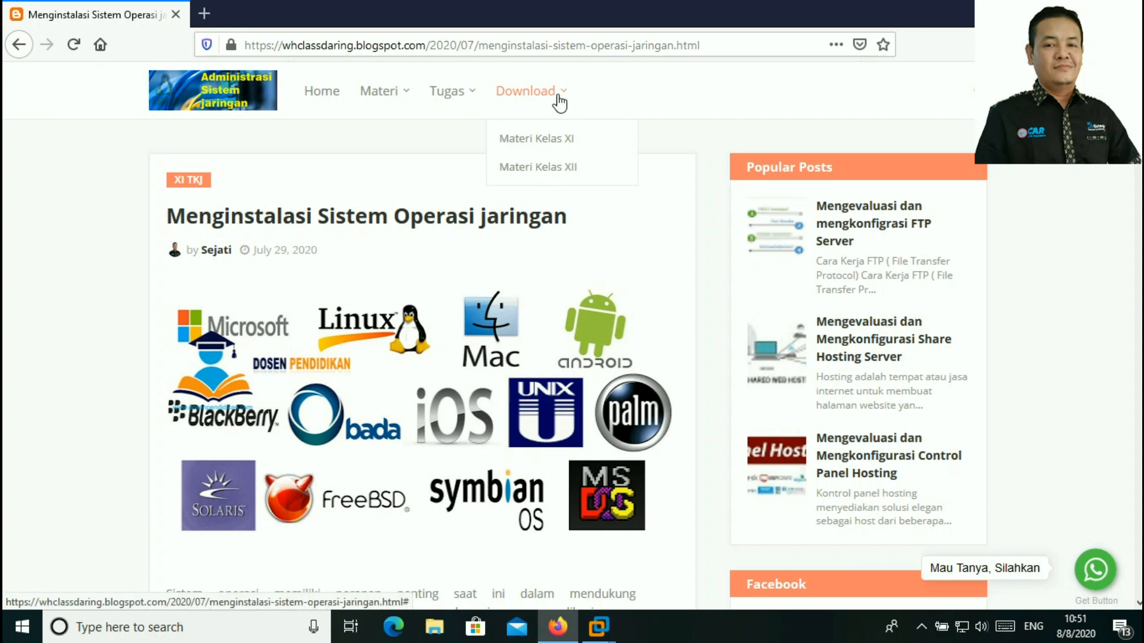
left_click(535, 172)
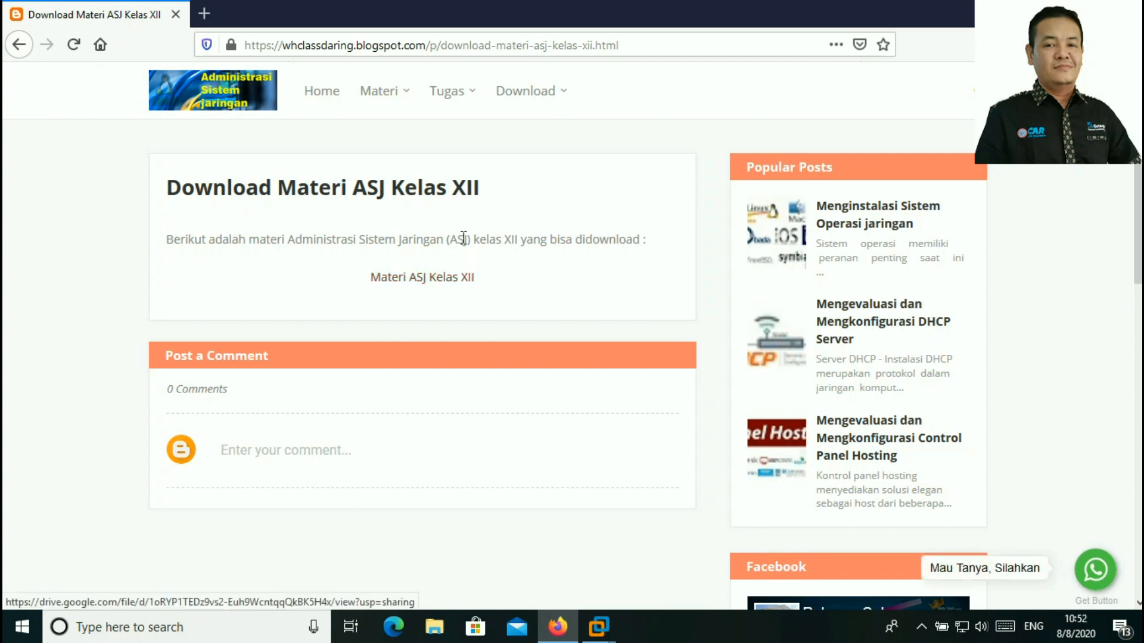
left_click(566, 96)
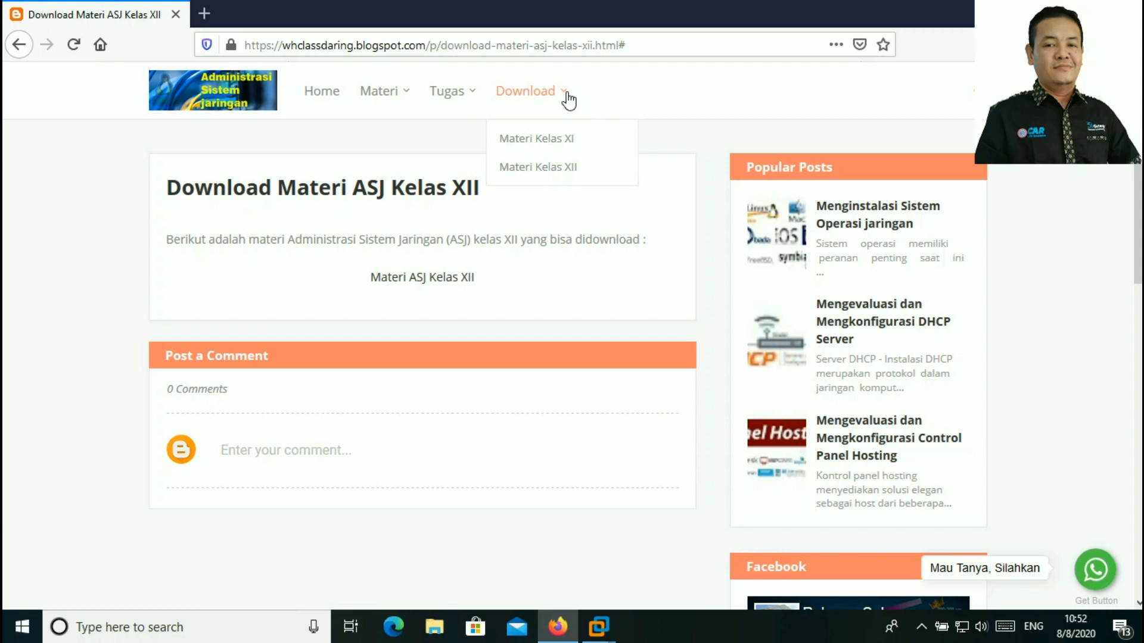
left_click(536, 143)
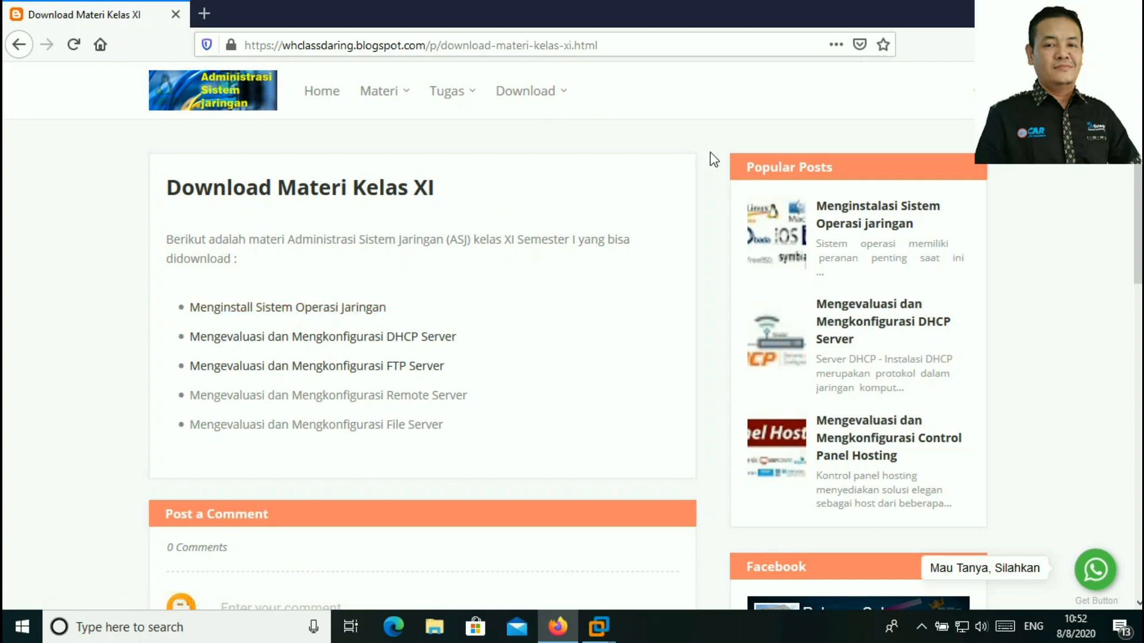
Switch back to VMware Workstation, close the debian 9 server machine, and open the Debian 9.x 64-bit virtual machine from the library
key("alt+Tab")
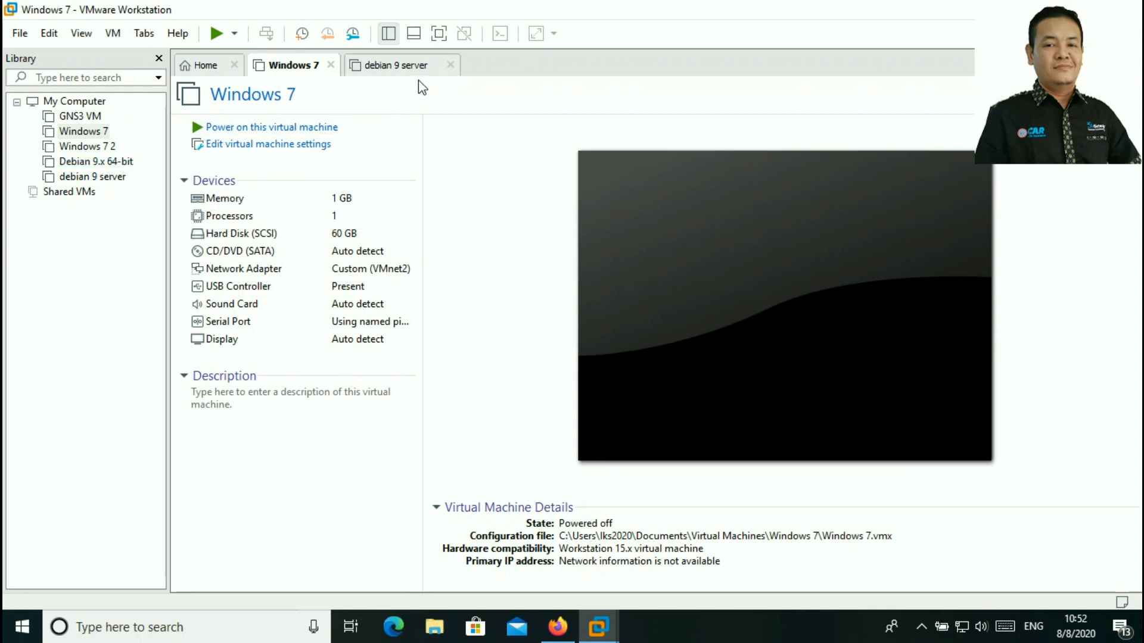
left_click(451, 65)
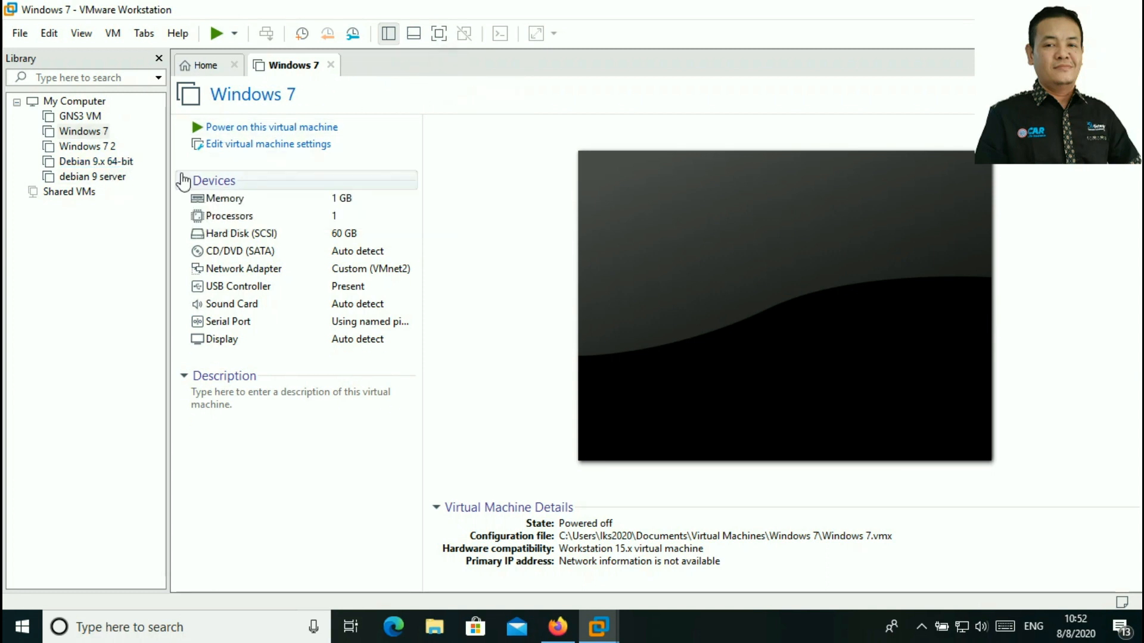
left_click(113, 167)
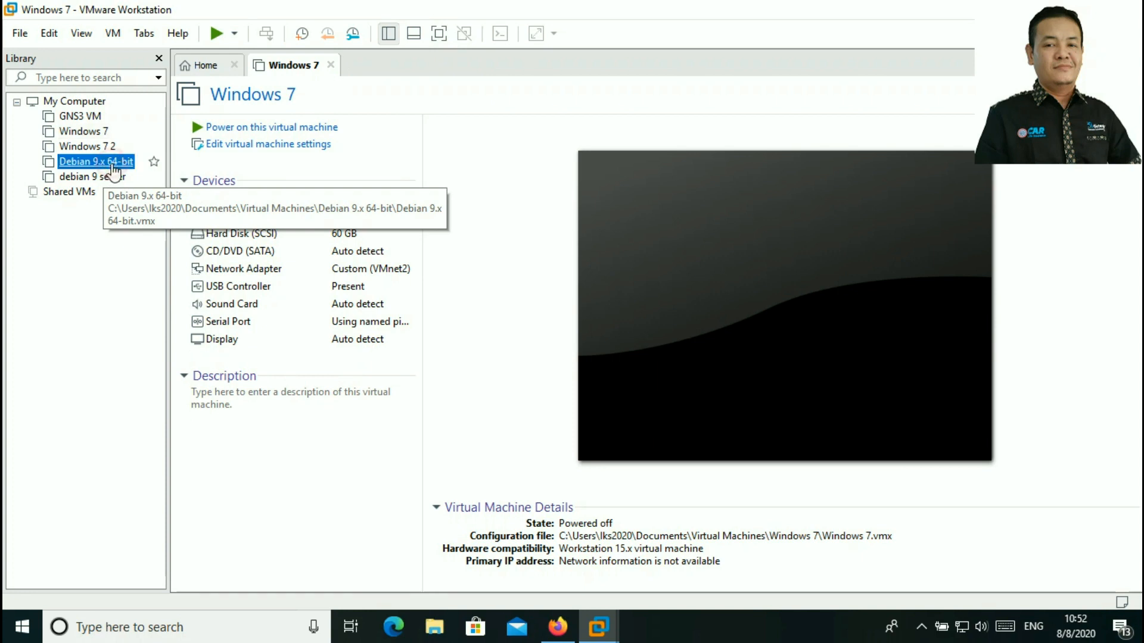
double_click(113, 168)
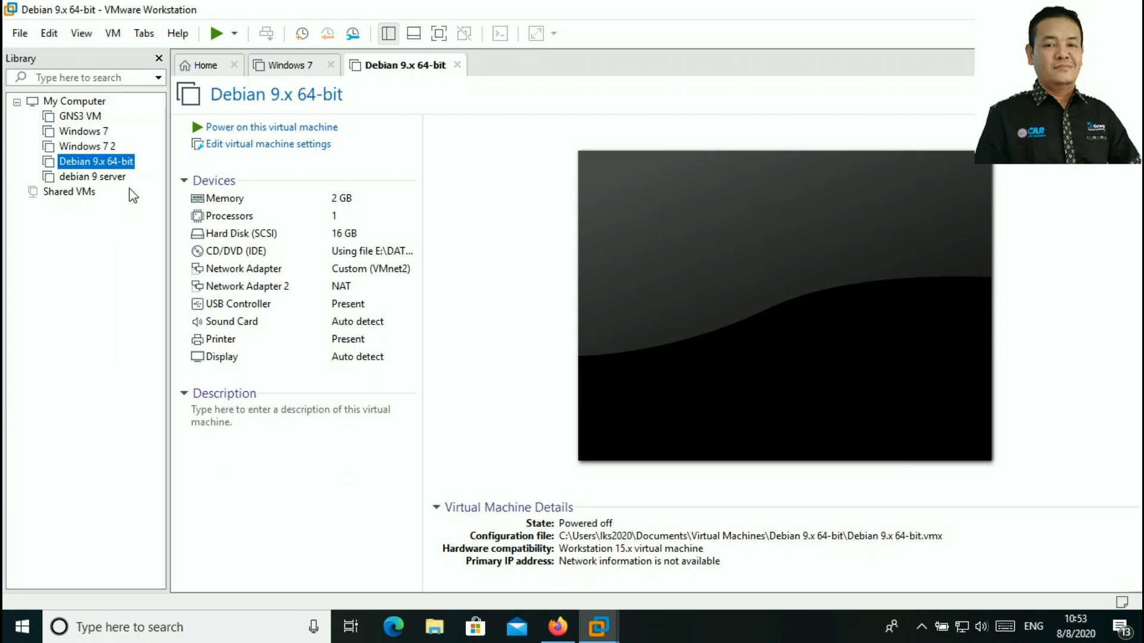
Start cloning the Debian 9.x 64-bit virtual machine and choose to create a full clone
right_click(99, 164)
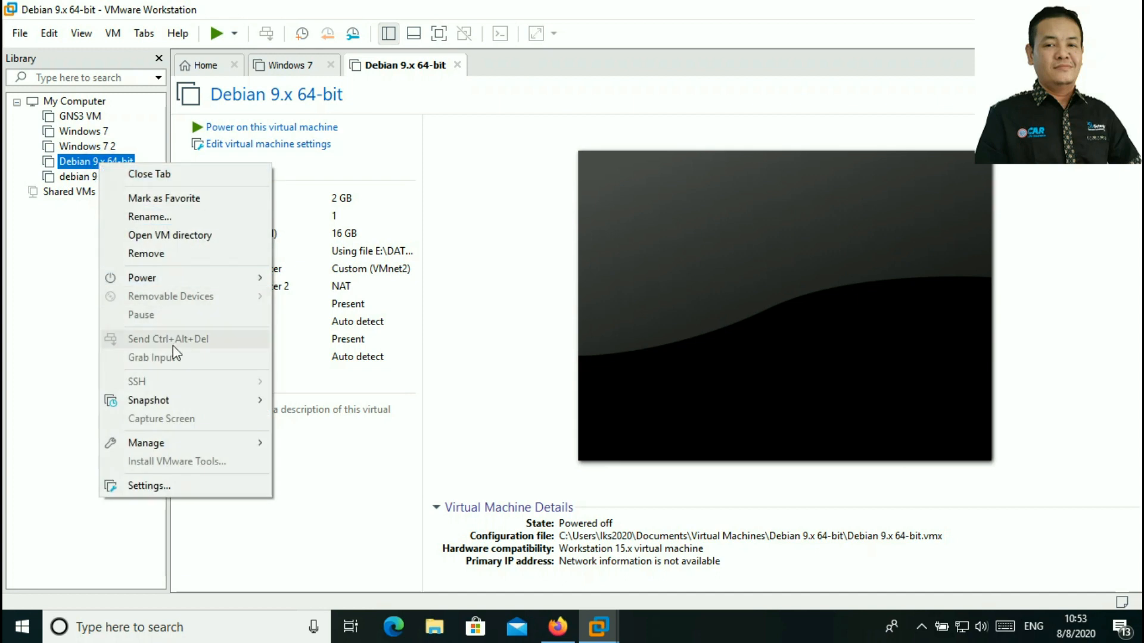
mouse_move(253, 448)
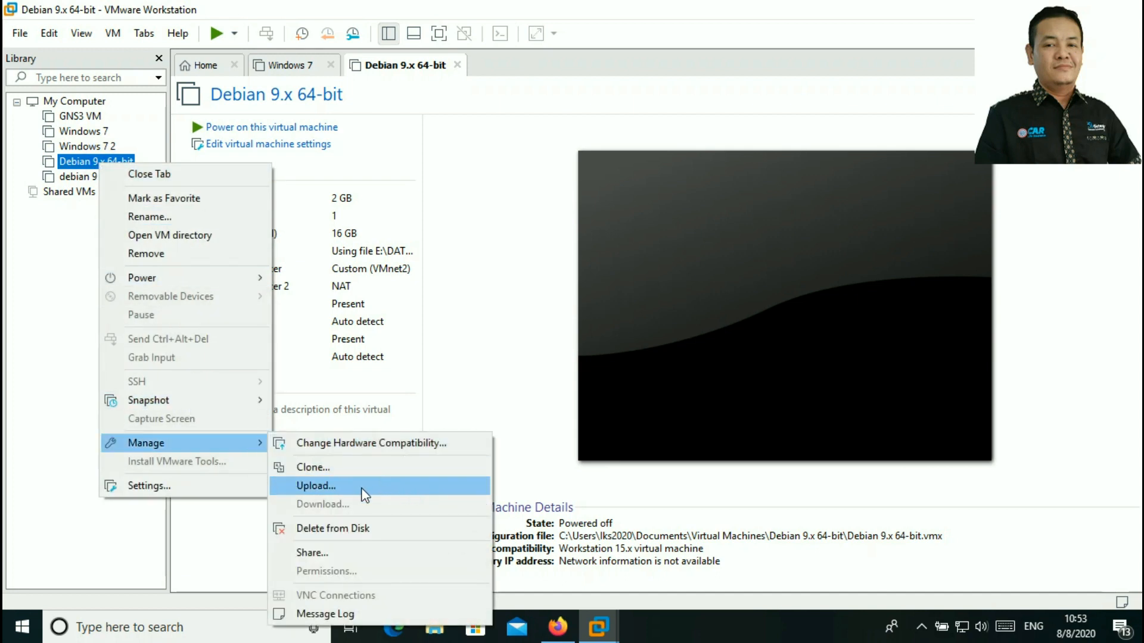
left_click(355, 471)
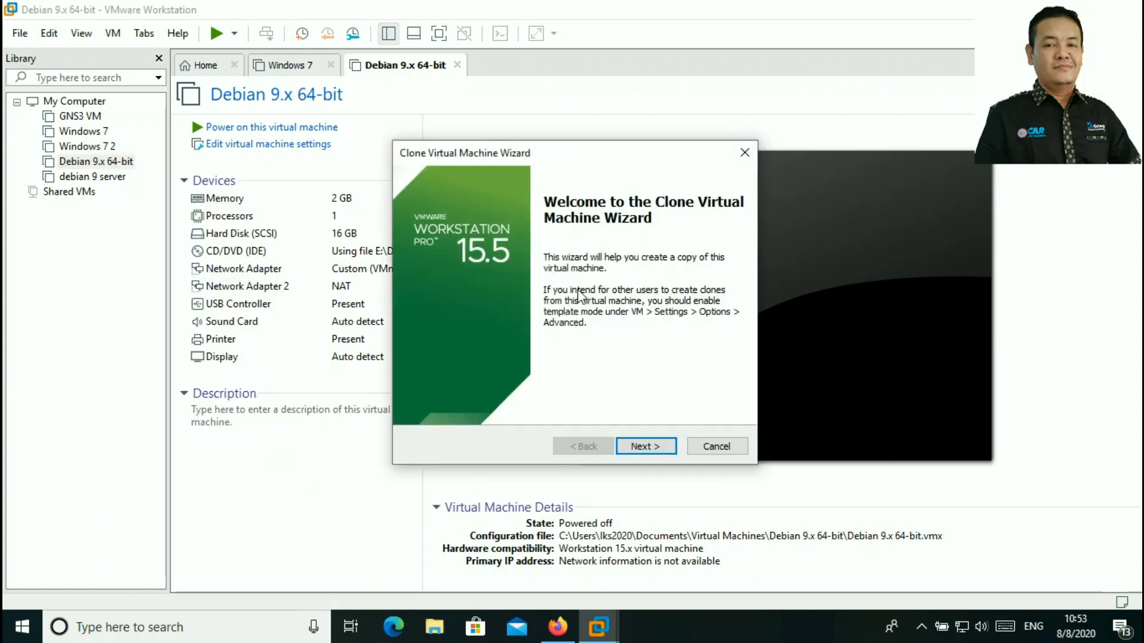
left_click(654, 447)
left_click(654, 448)
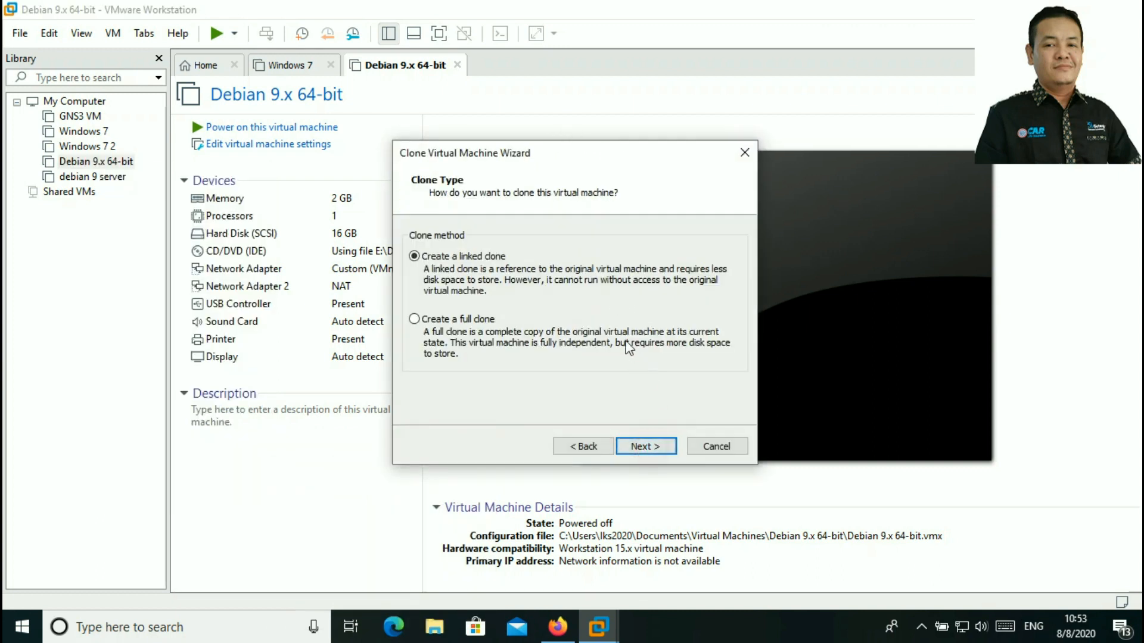
left_click(437, 327)
left_click(654, 446)
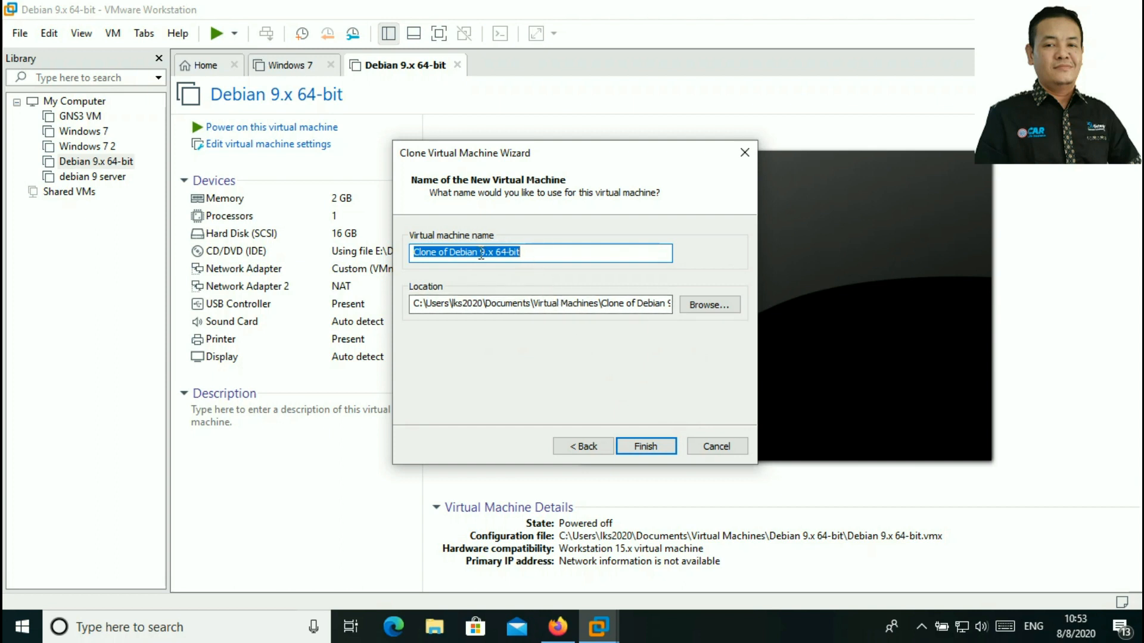
Name the new virtual machine cpanel debian 9, create the clone and close the wizard
left_click(482, 254)
left_click_drag(521, 252, 343, 283)
left_click_drag(528, 254, 359, 263)
type("cpnae")
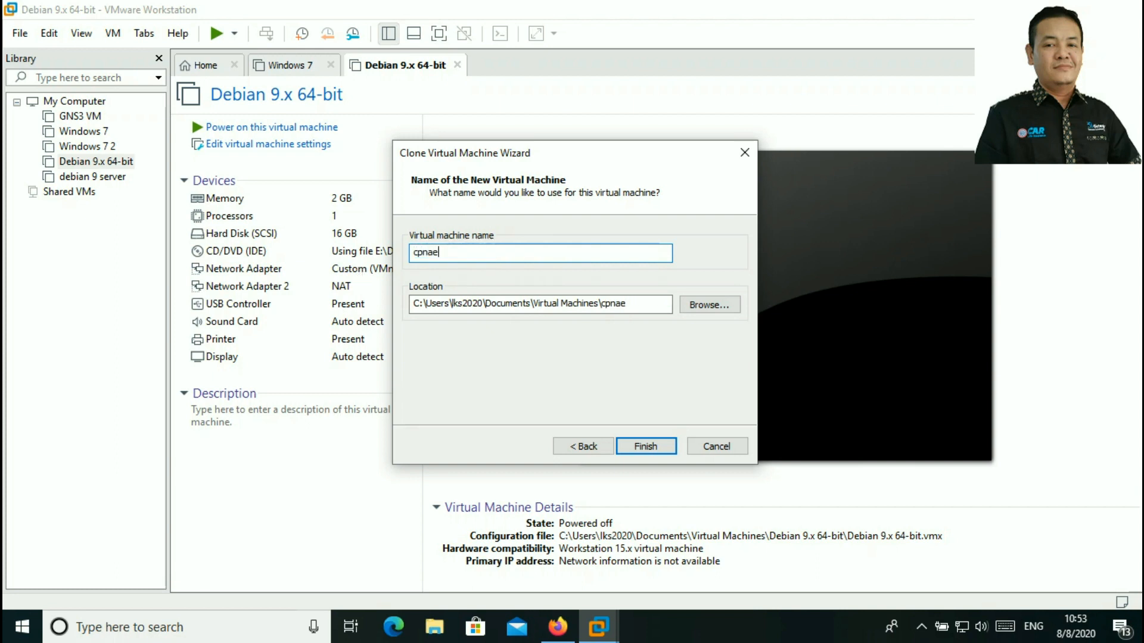
key("BackSpace")
key("BackSpace")
key("BackSpace")
type("n")
left_click(652, 448)
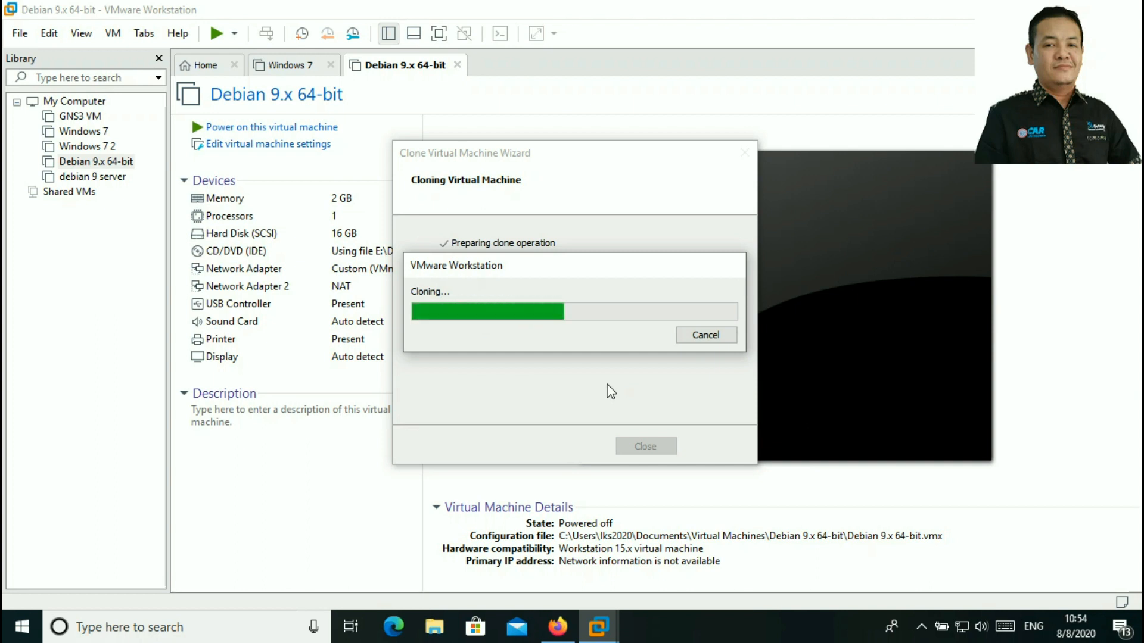
left_click(922, 627)
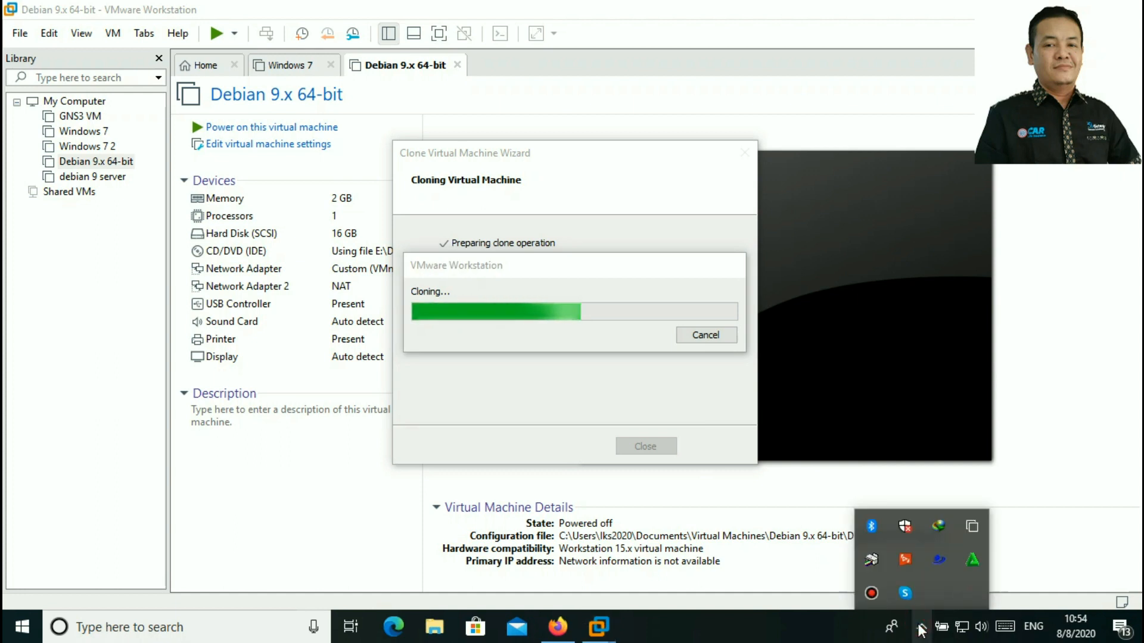
left_click(922, 626)
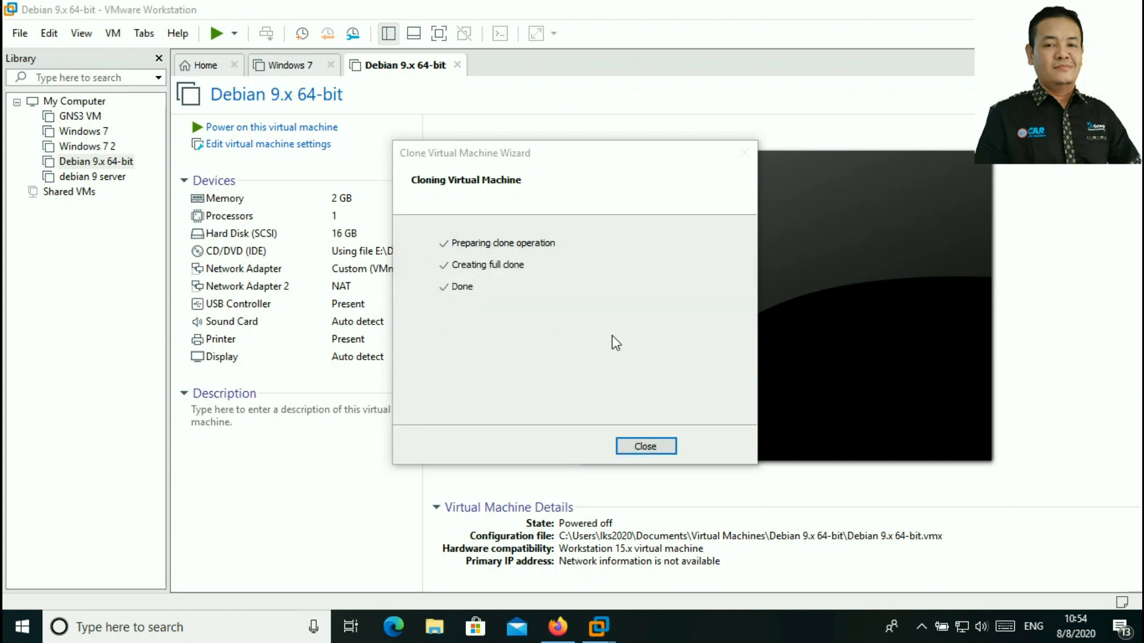
left_click(650, 444)
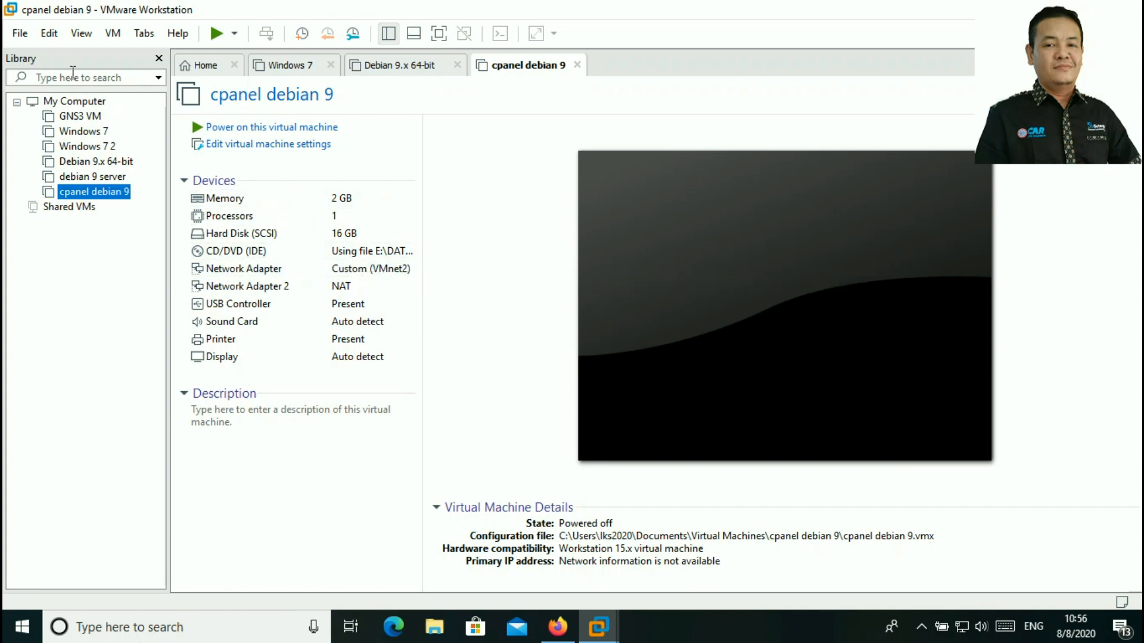
Examine the type, DHCP and subnet settings of VMnet2, VMnet1 and VMnet0 in the Virtual Network Editor
left_click(49, 34)
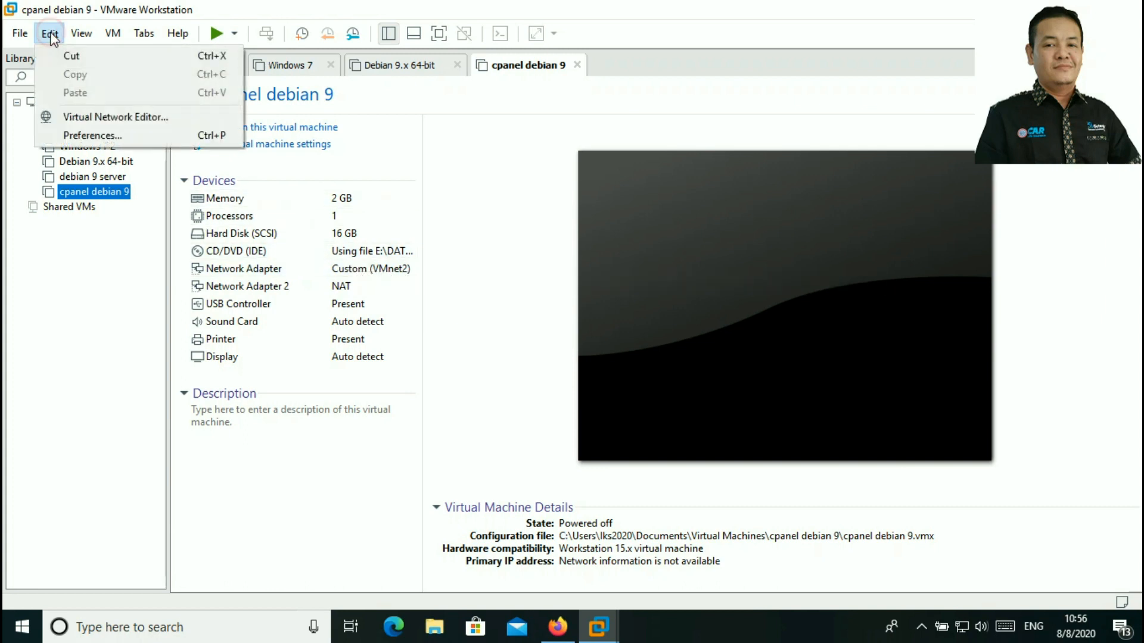
left_click(145, 117)
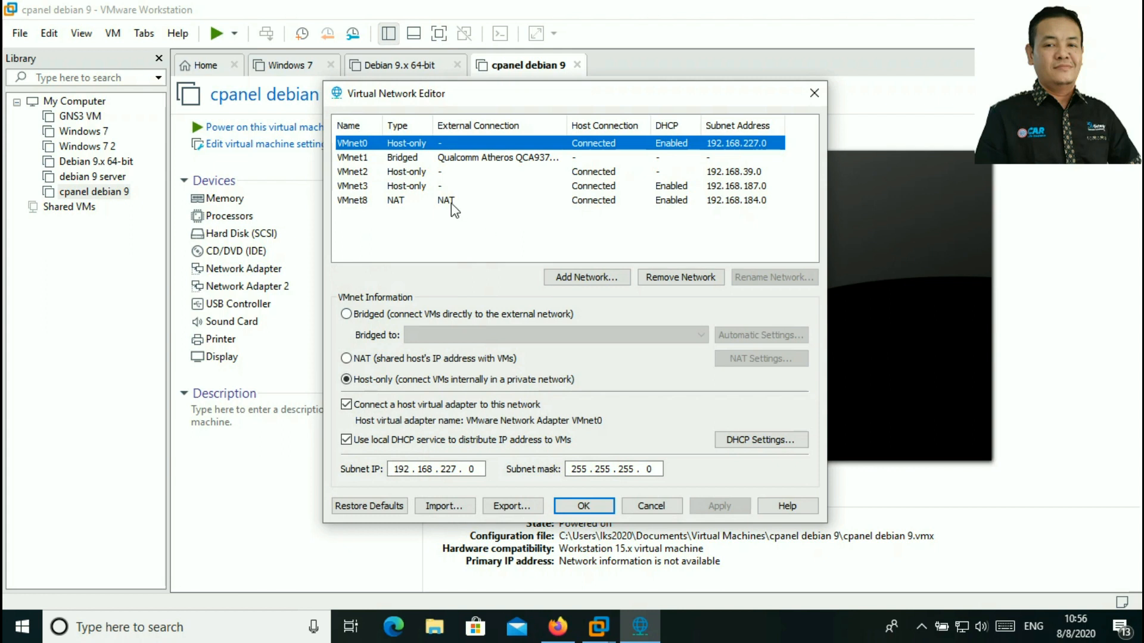
left_click(376, 172)
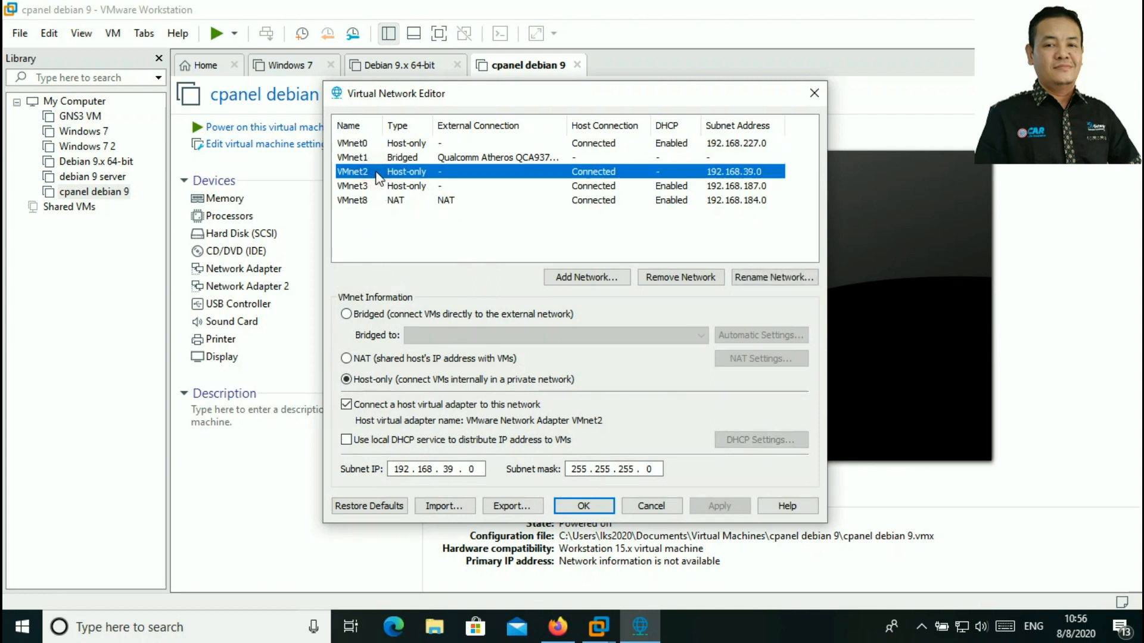
left_click(455, 469)
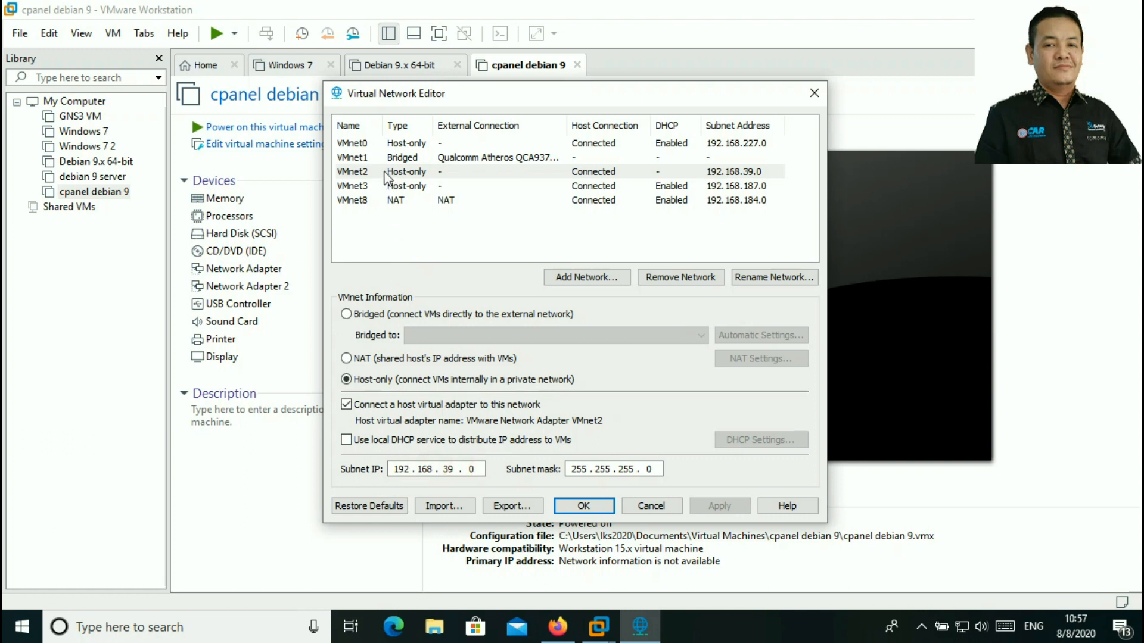
left_click(409, 472)
left_click(368, 173)
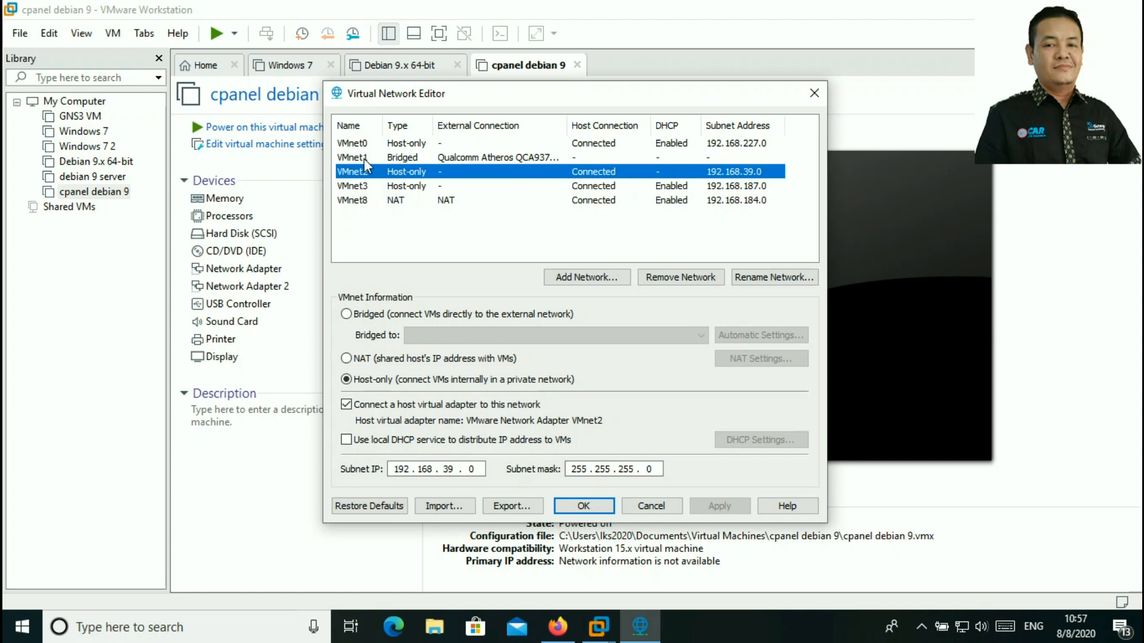
left_click(363, 158)
left_click(360, 144)
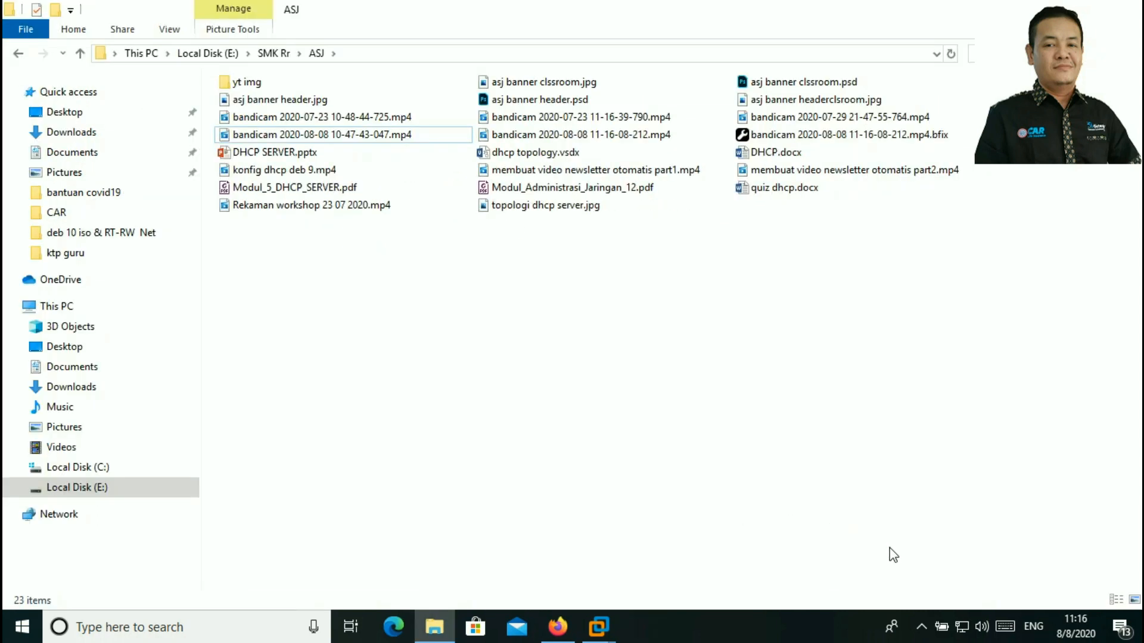
Show the cpanel debian 9 machine in VMware Workstation, and in Firefox read the FTP Server post from the ASJ Kelas XI materials to its video
left_click(614, 630)
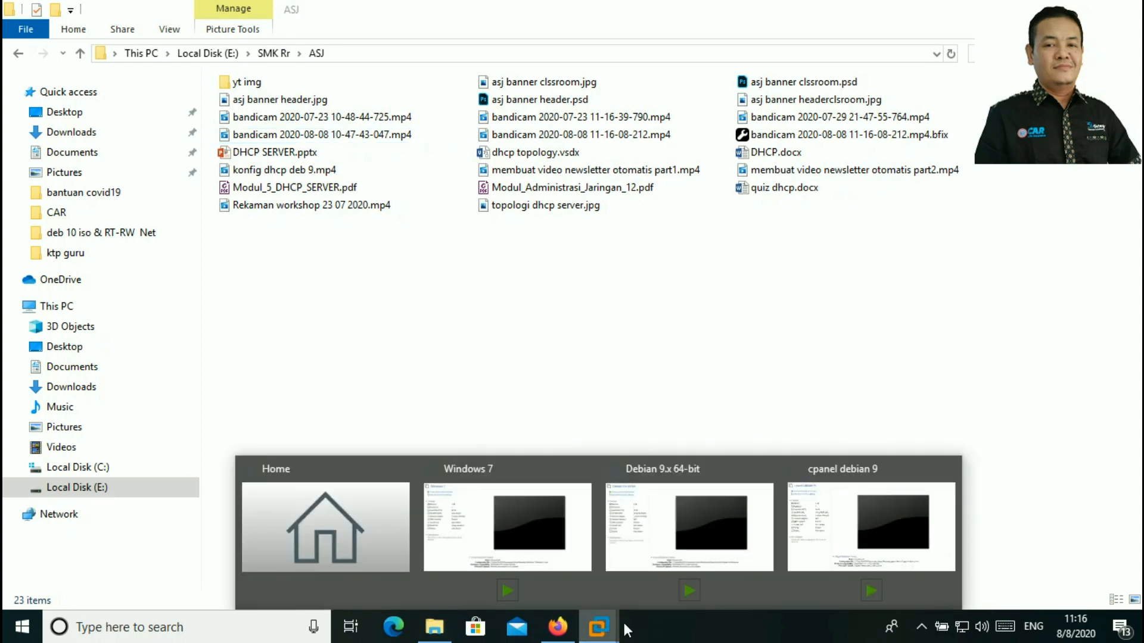
left_click(864, 558)
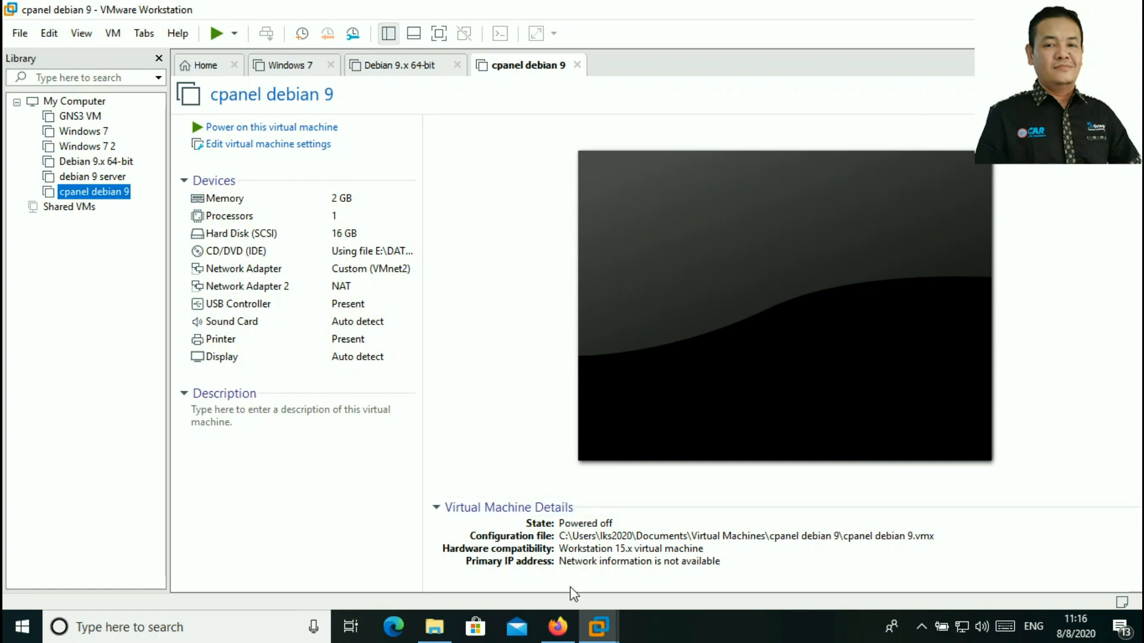
left_click(555, 634)
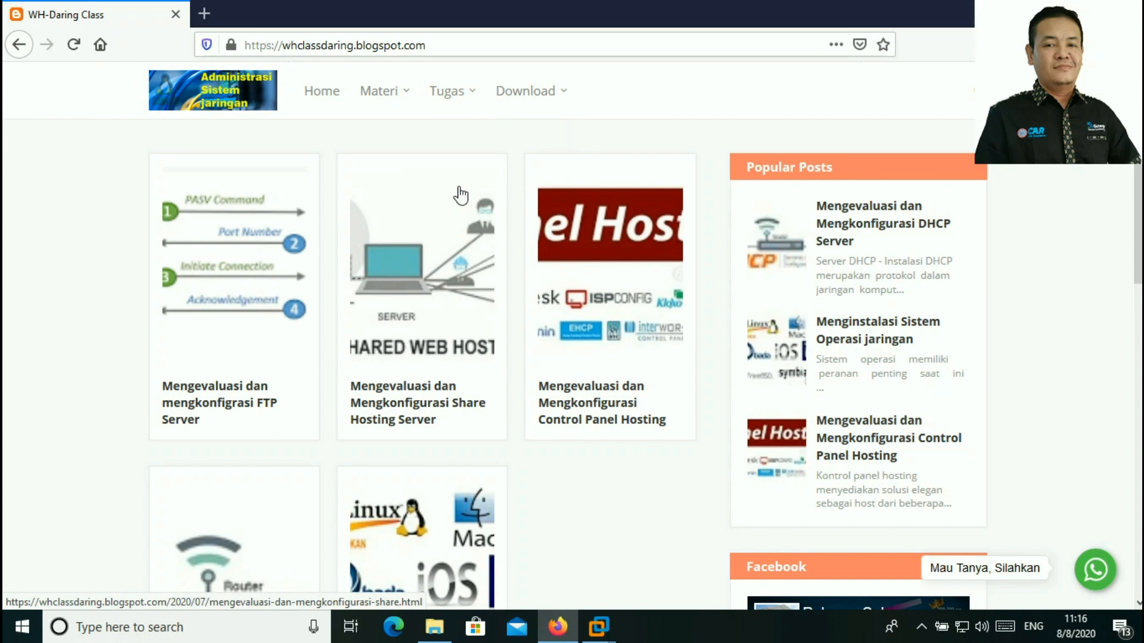
mouse_move(393, 97)
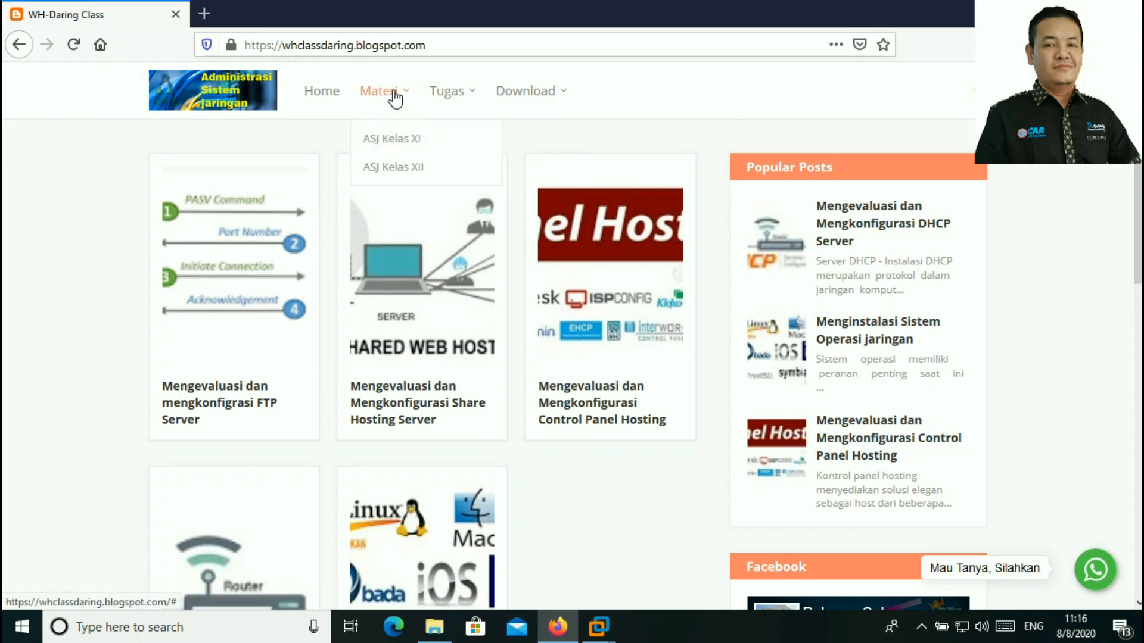
left_click(402, 147)
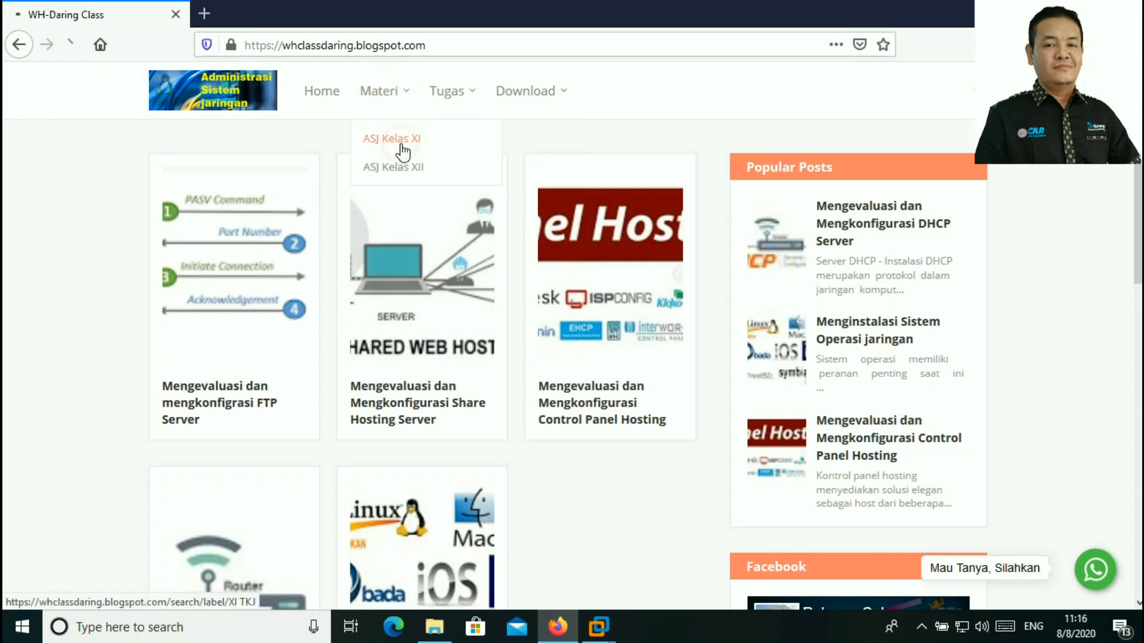
scroll(433, 211, "down", 1)
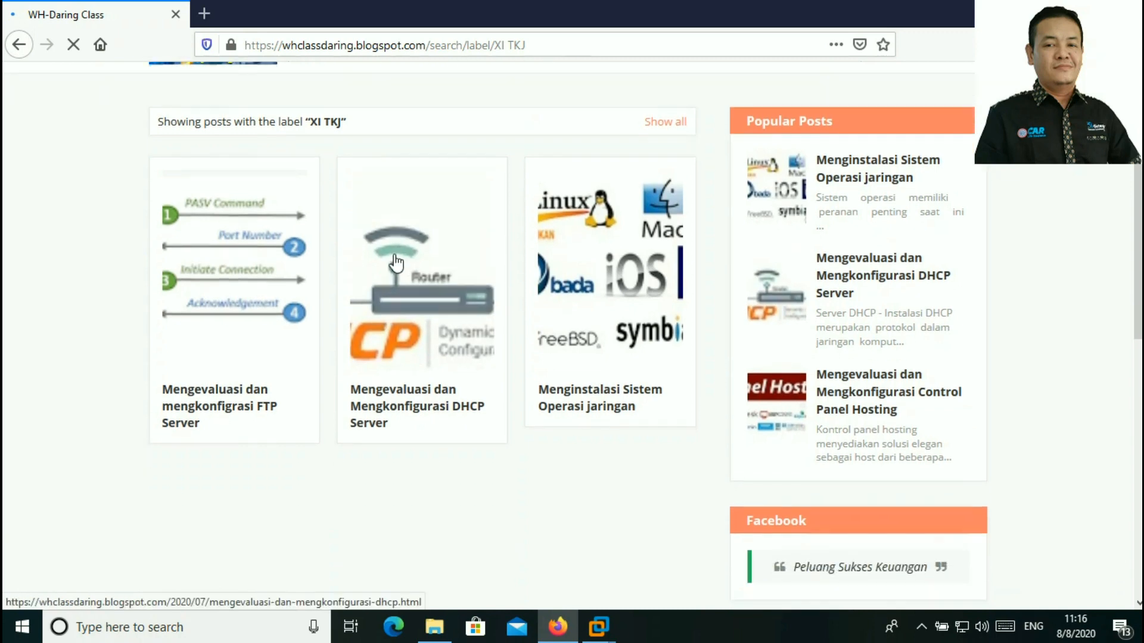
left_click(255, 402)
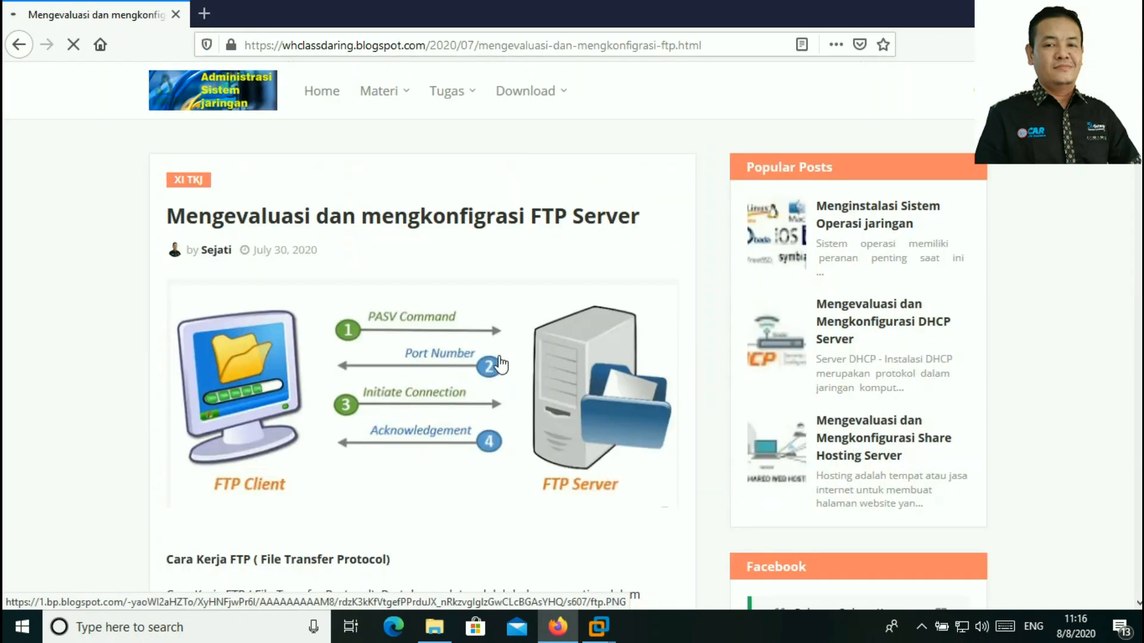
scroll(506, 339, "down", 10)
scroll(505, 339, "down", 20)
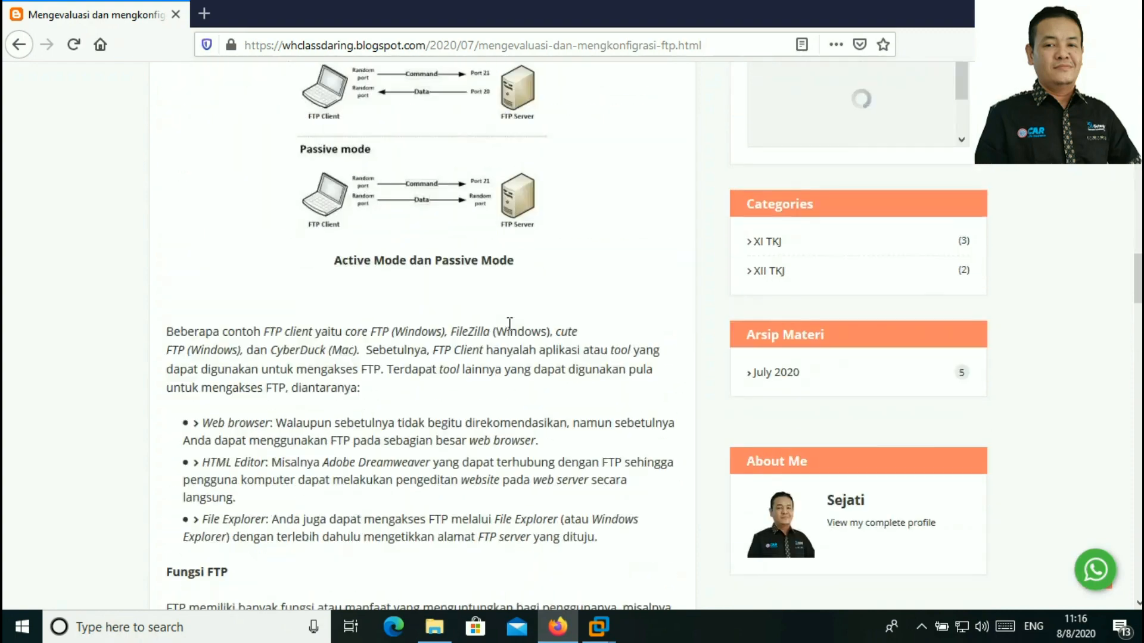
scroll(507, 329, "down", 12)
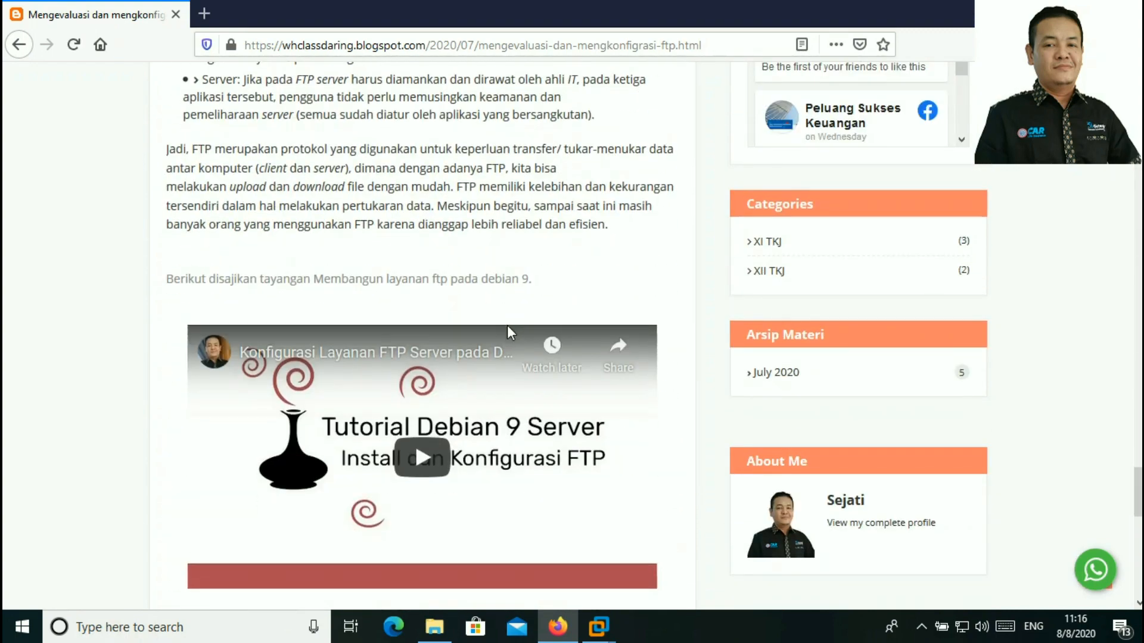
scroll(502, 332, "up", 4)
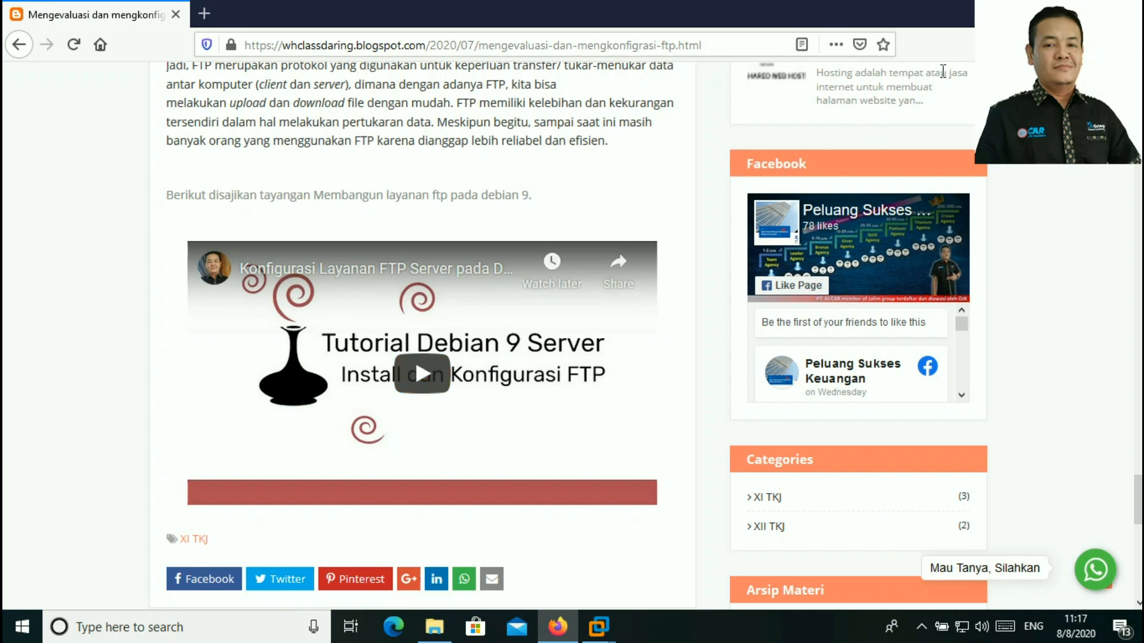
Switch back to VMware Workstation, remove Network Adapter 2 from the cpanel debian 9 machine, check the remaining adapter and save the settings
key("alt+Tab")
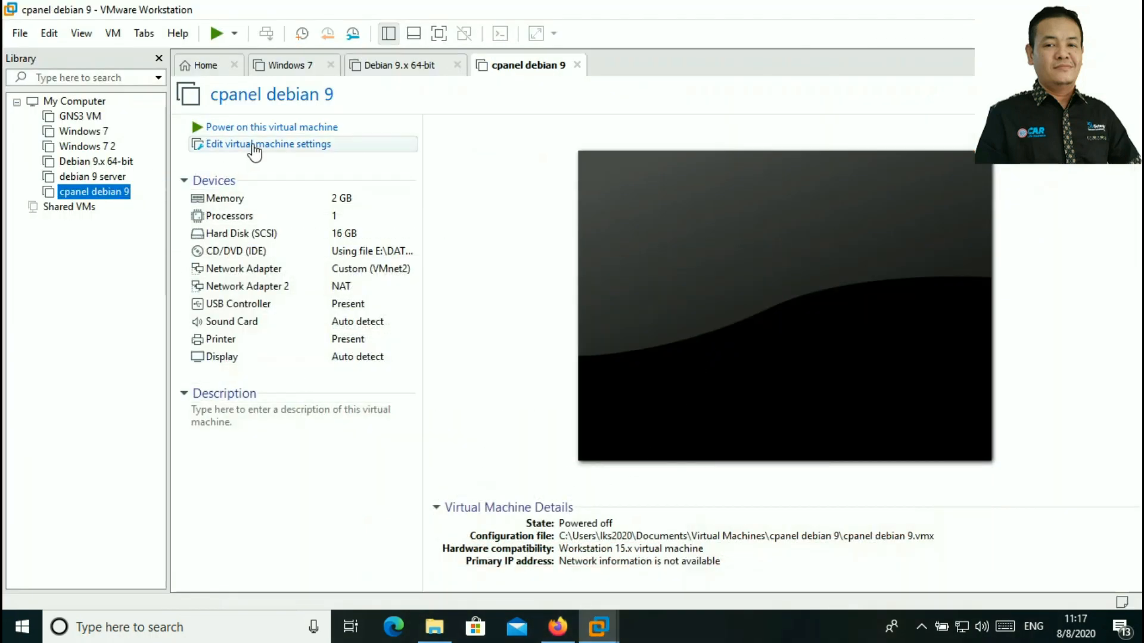
left_click(275, 147)
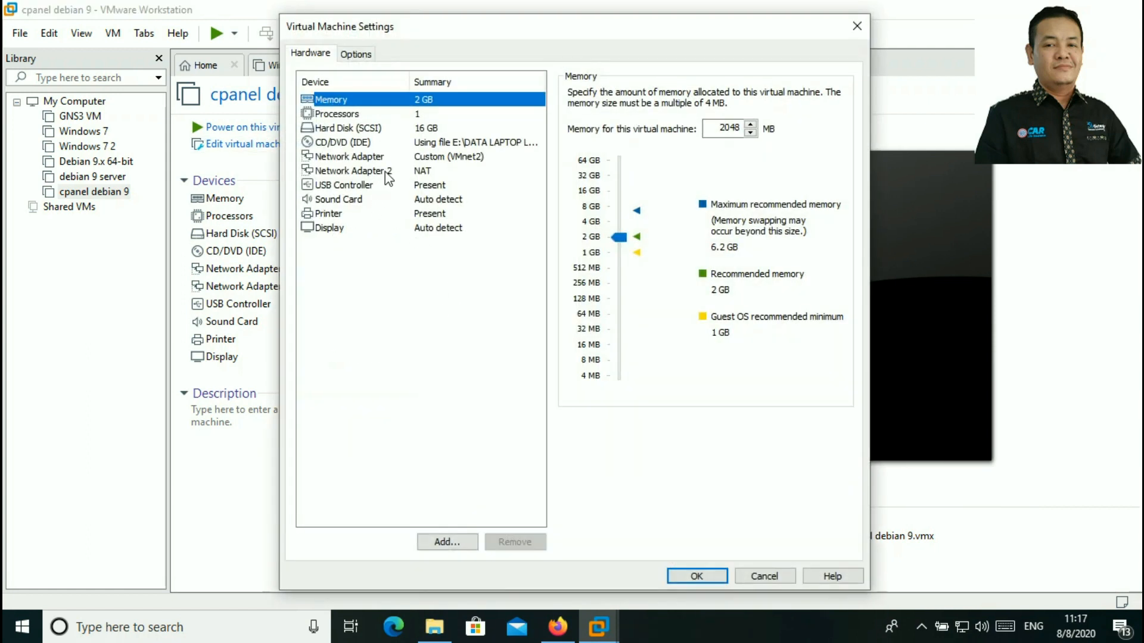
left_click(388, 175)
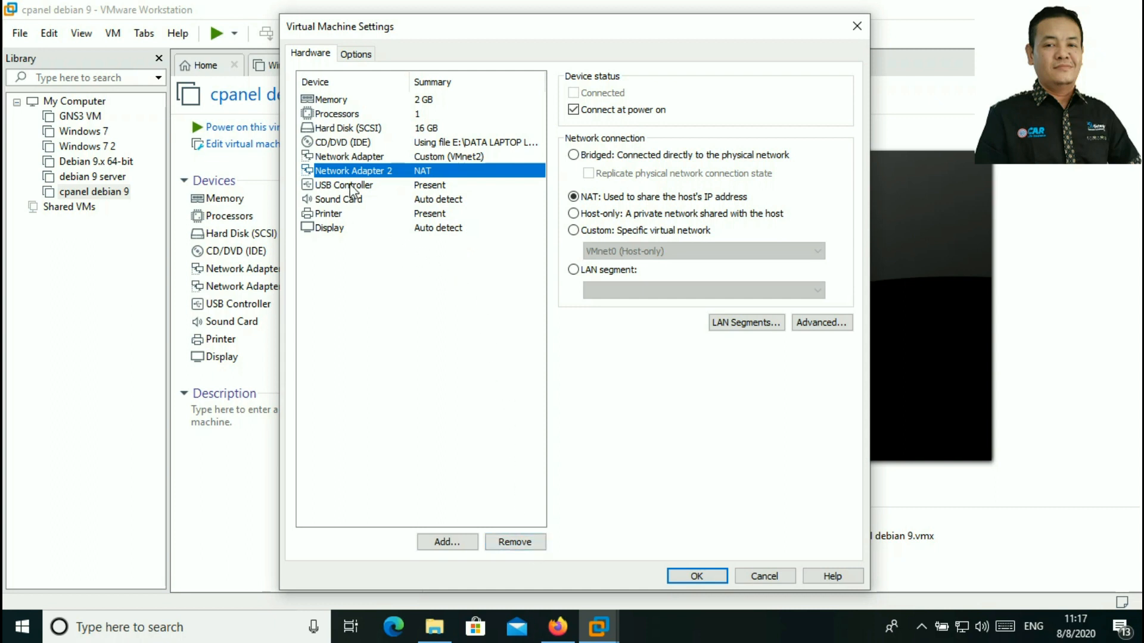
left_click(527, 545)
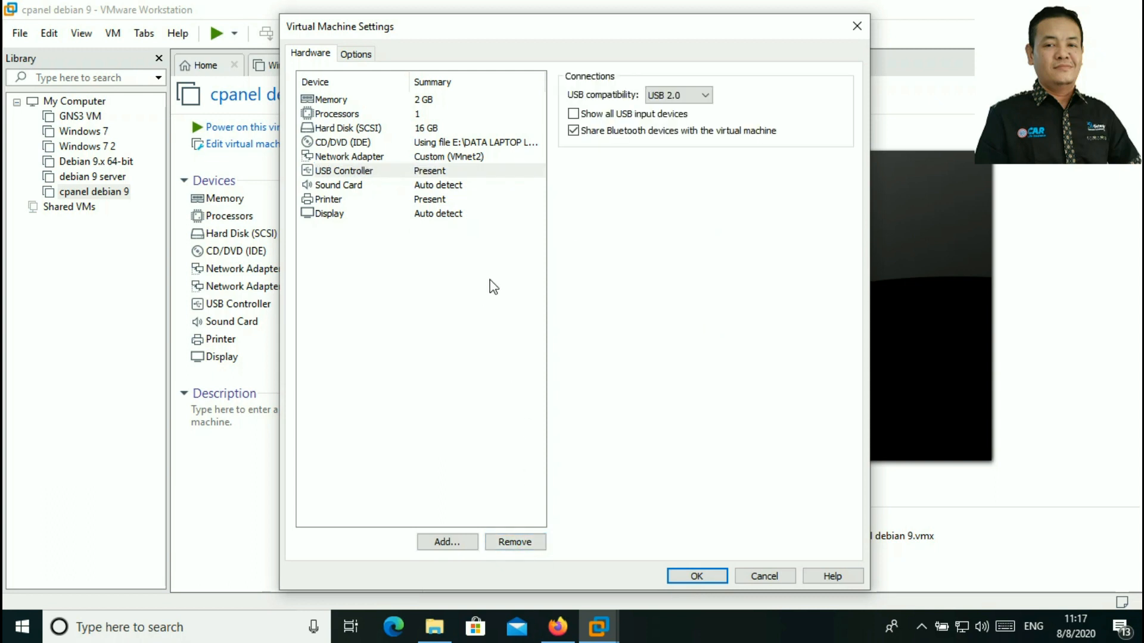
left_click(369, 157)
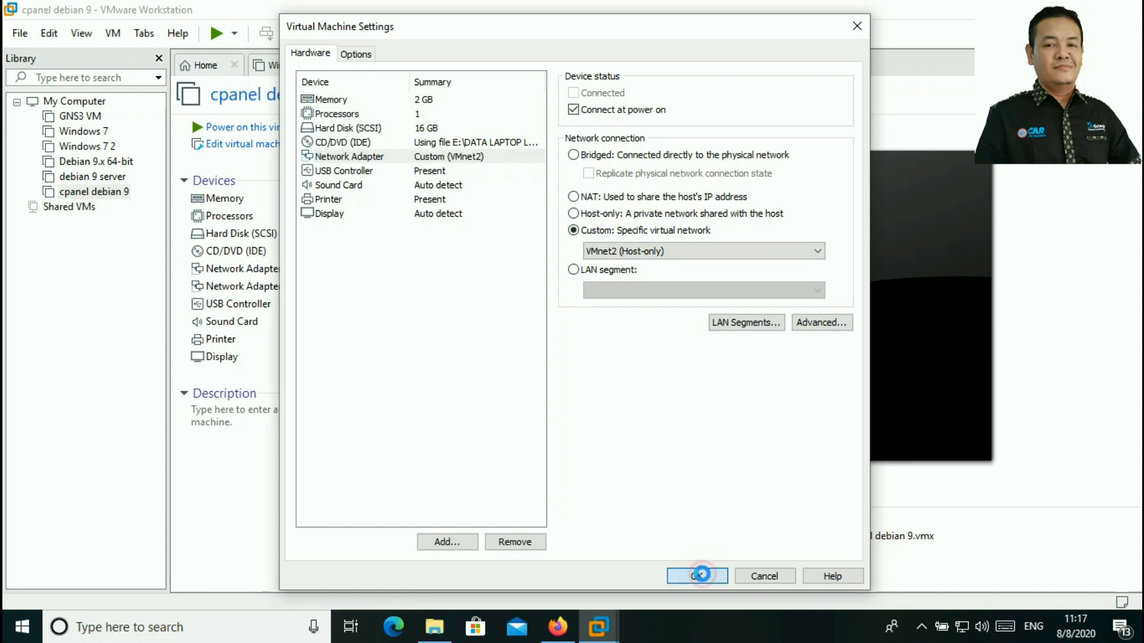
left_click(696, 576)
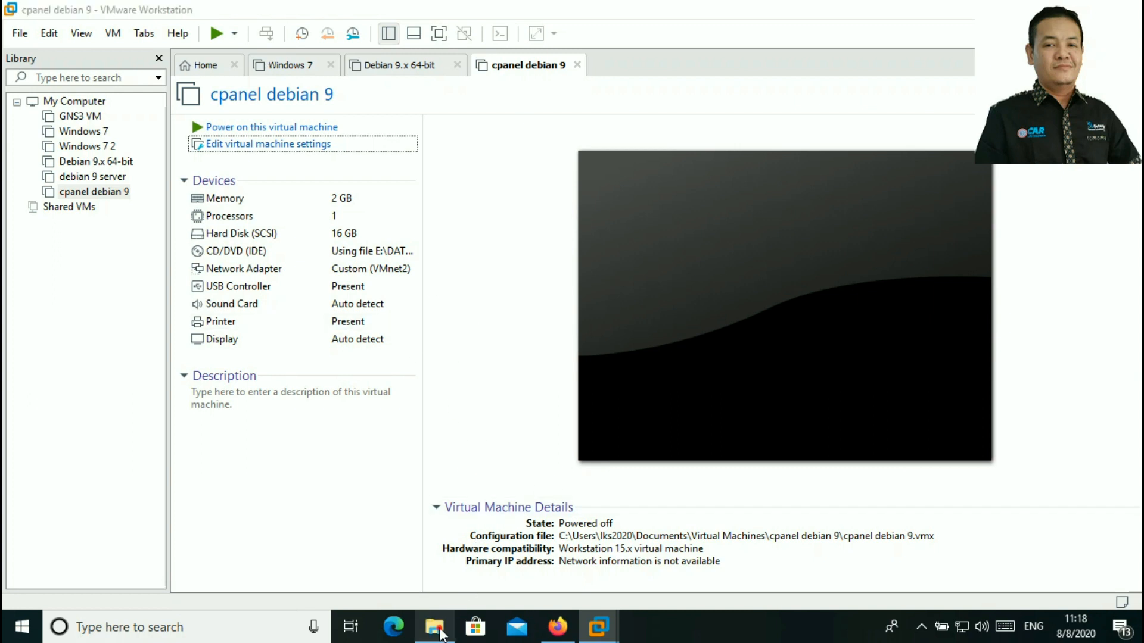
Open the ASJ folder inside SMK Rr on Local Disk (E:) in File Explorer, look over its files and close the window
left_click(438, 626)
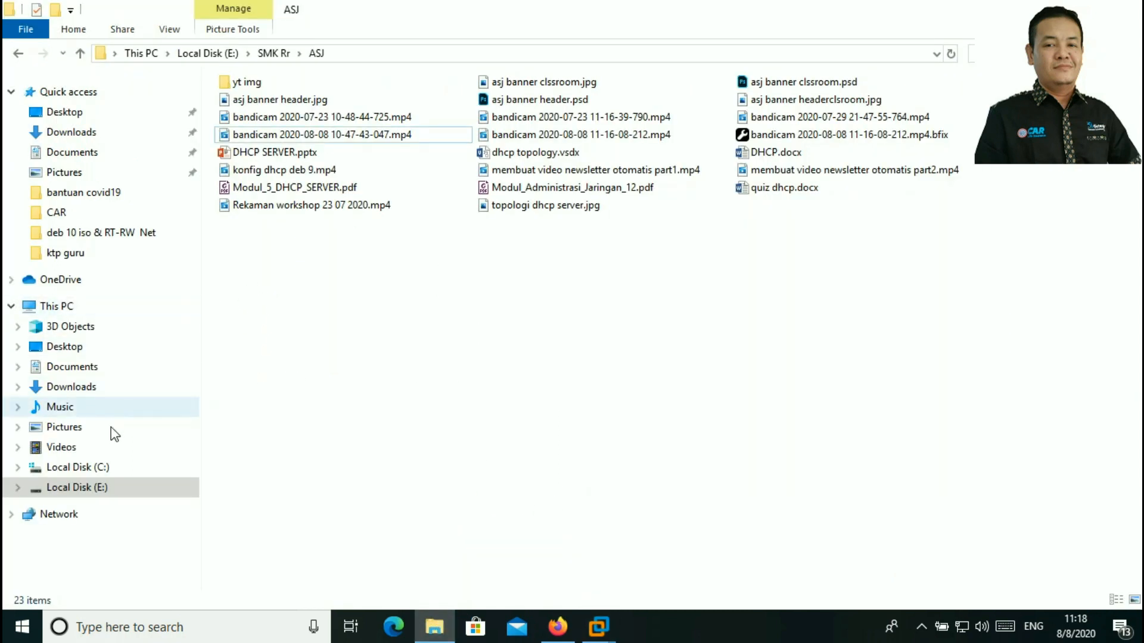
left_click(91, 489)
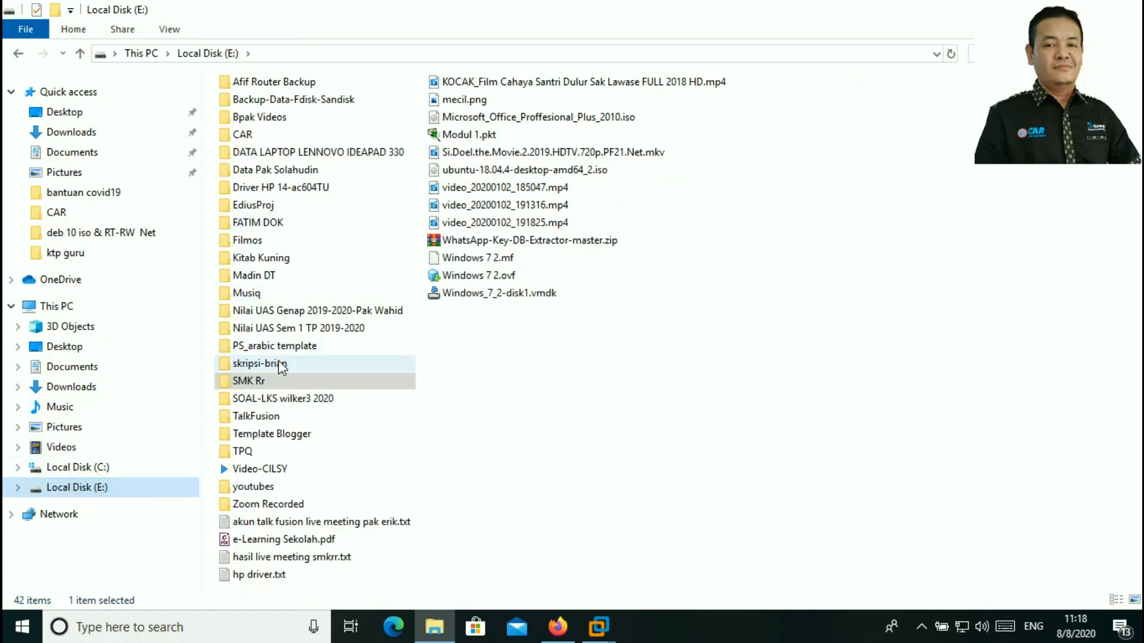
double_click(262, 380)
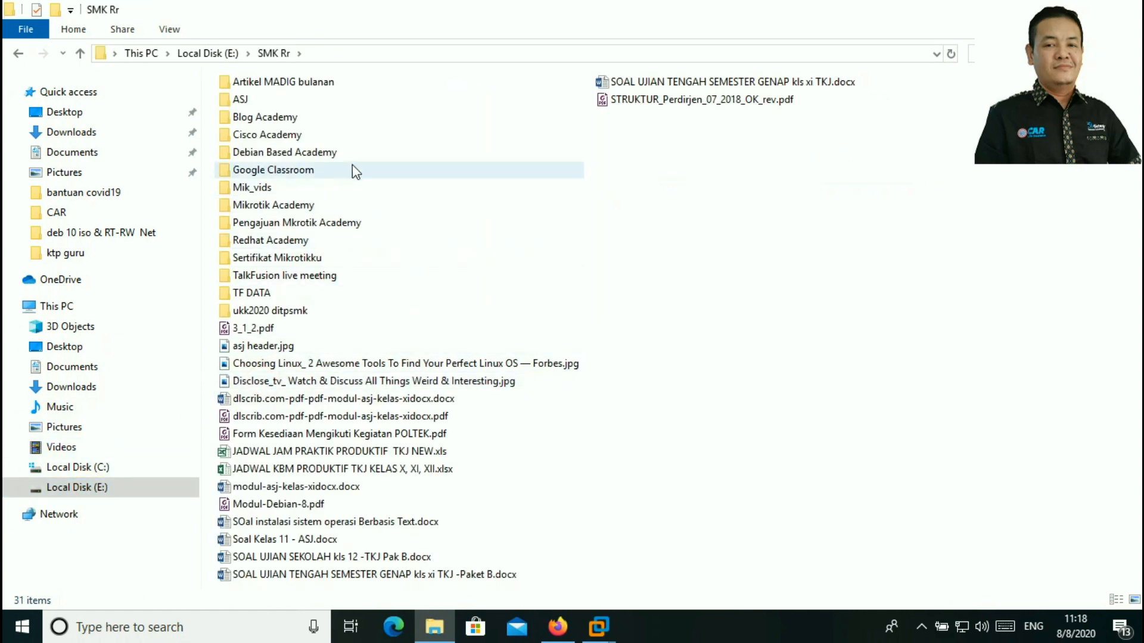
double_click(242, 99)
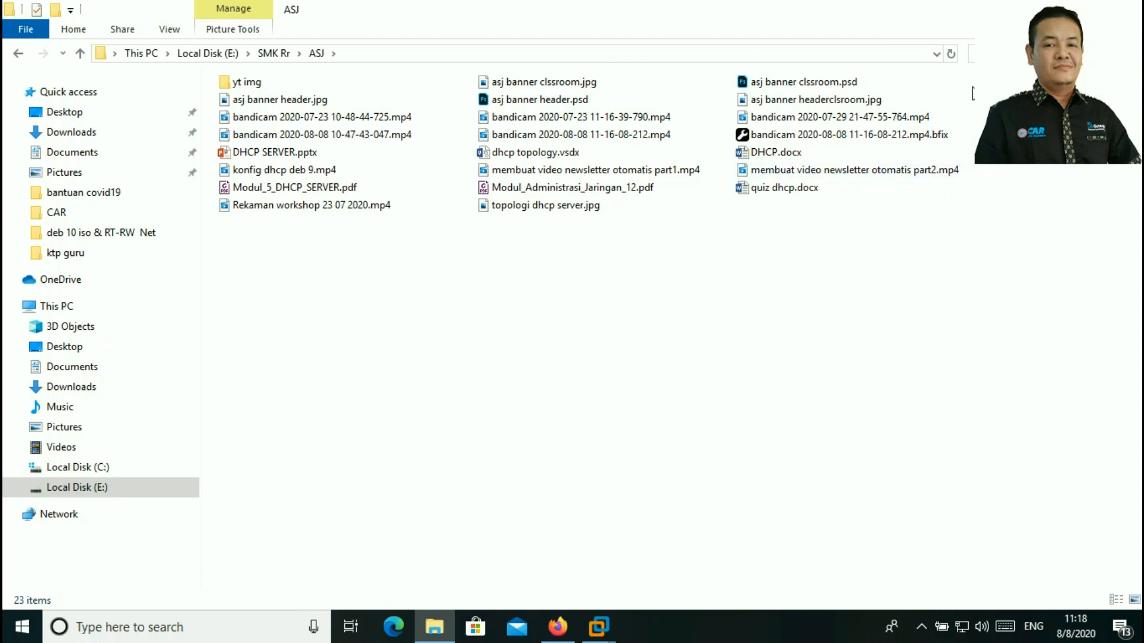
left_click(1125, 10)
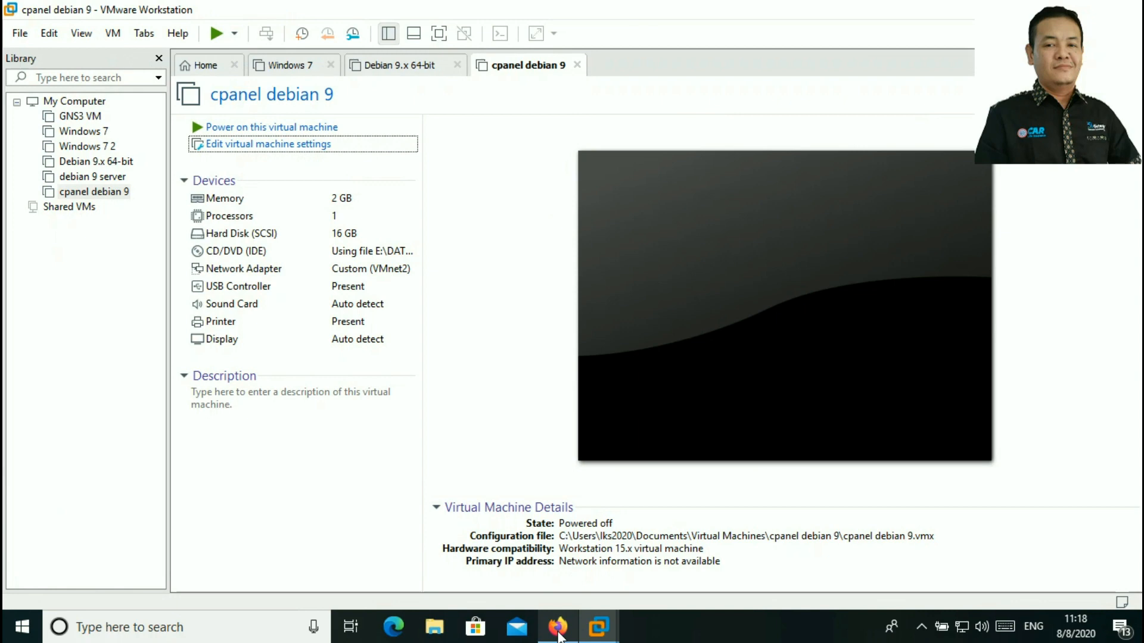
Switch to Firefox, search for webmin in a new tab and request the Webmin 1.954 Debian package from the official site
left_click(558, 627)
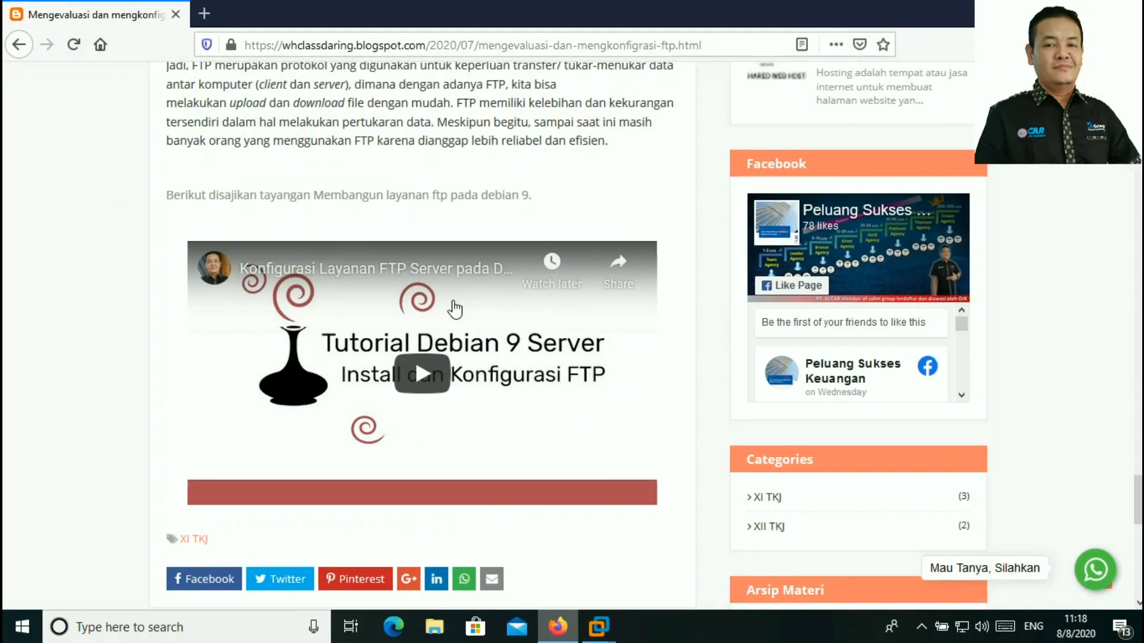
left_click(204, 13)
type("we")
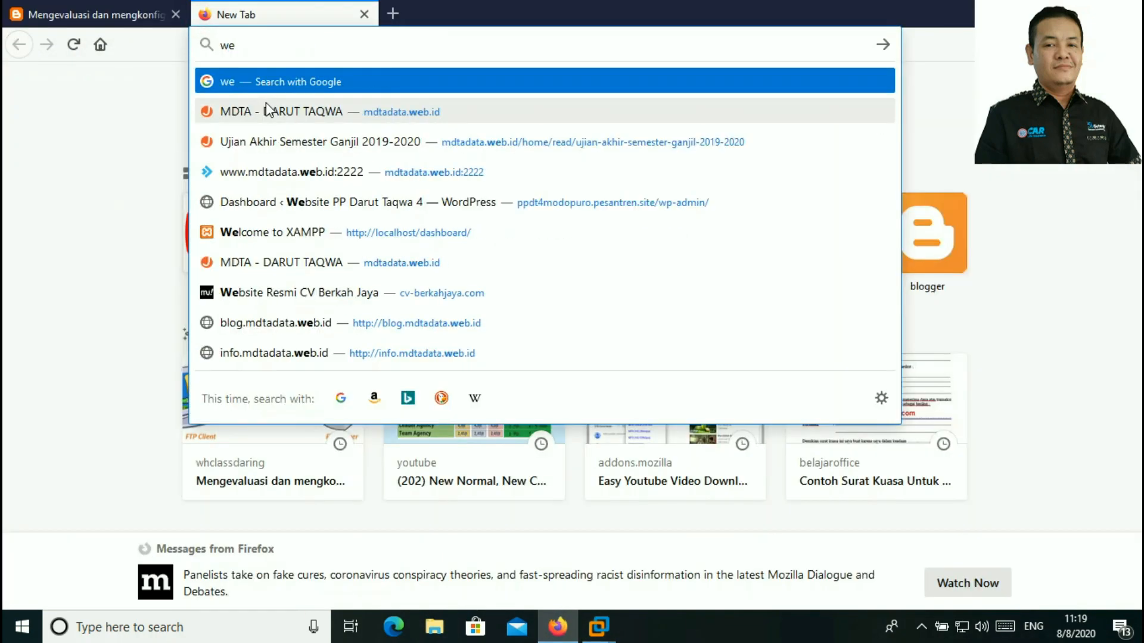
type("bmin")
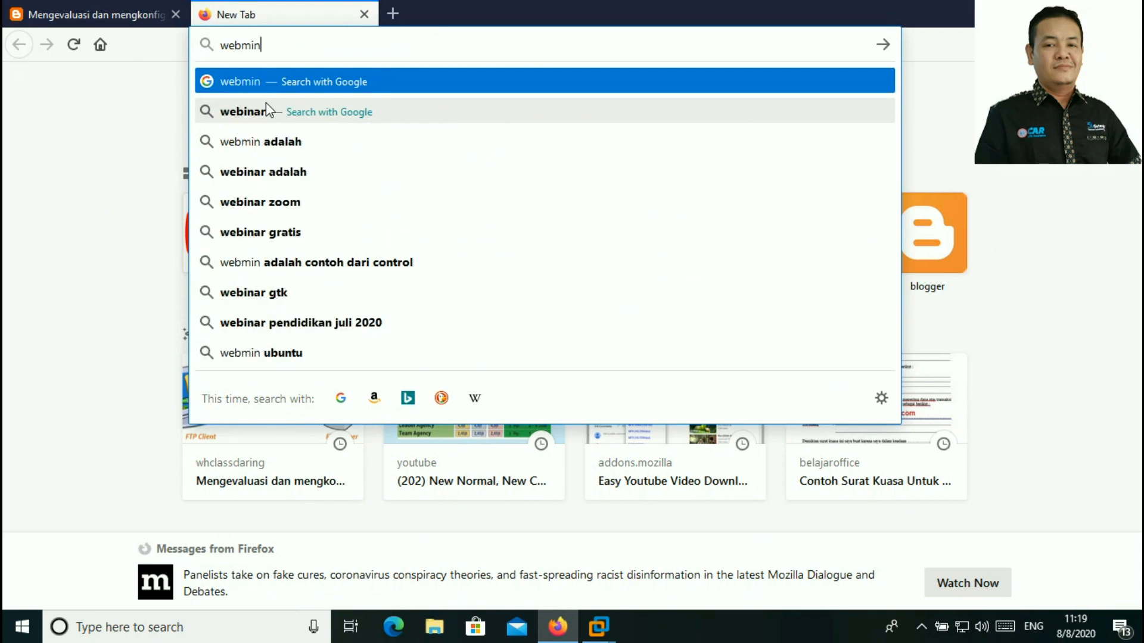
key("Return")
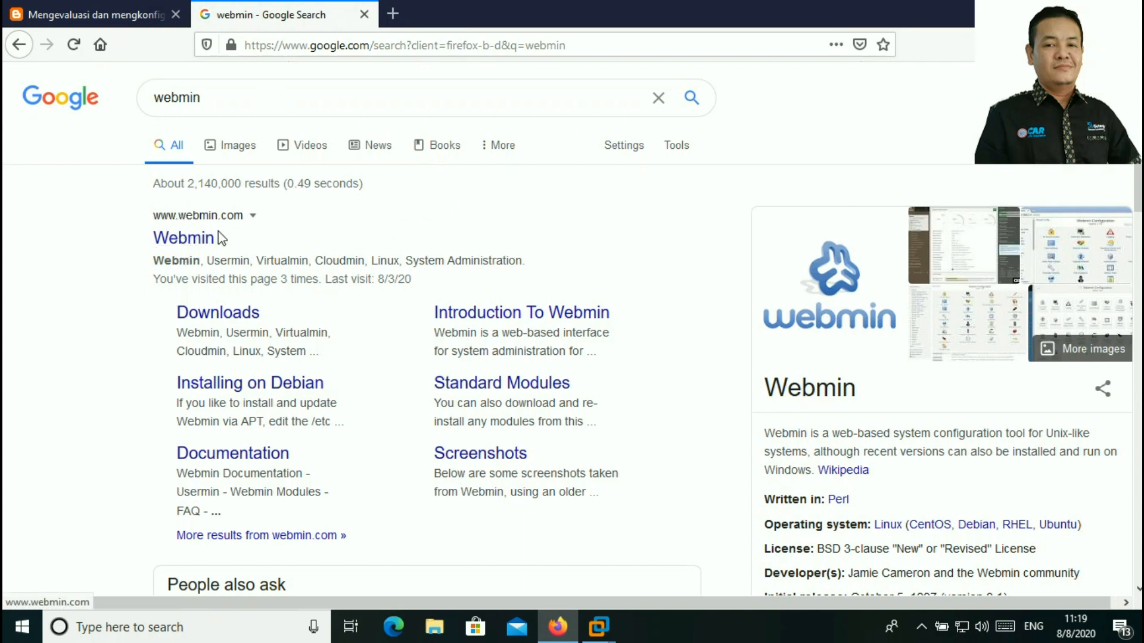
left_click(200, 246)
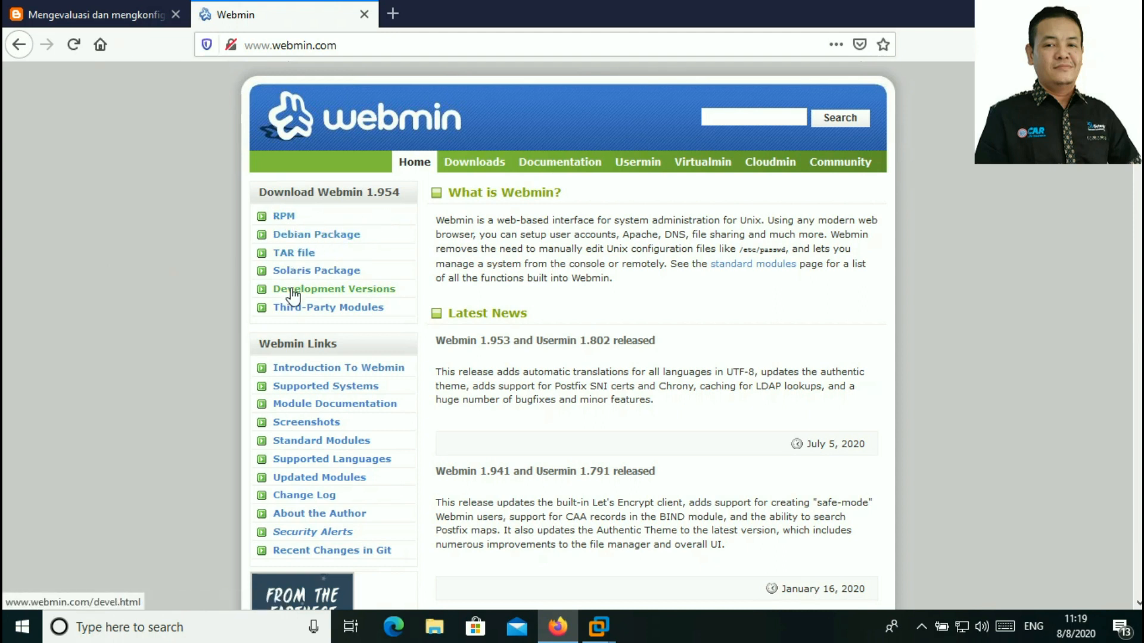
left_click(307, 240)
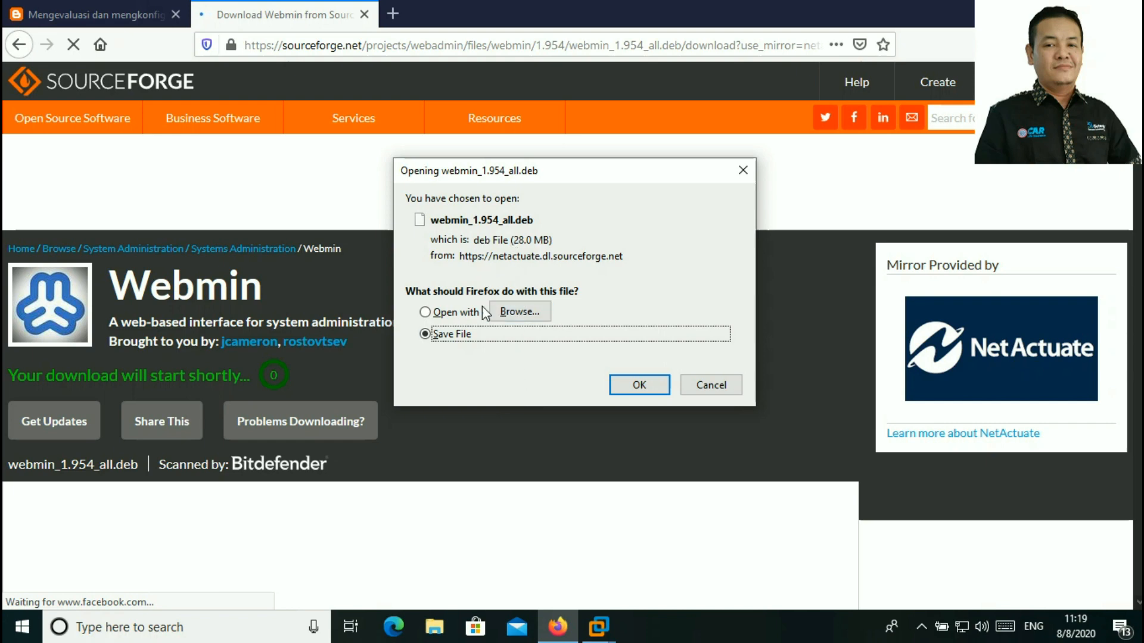
Save webmin_1.954_all.deb to the ASJ folder inside SMK Rr on Local Disk (E:)
left_click(650, 386)
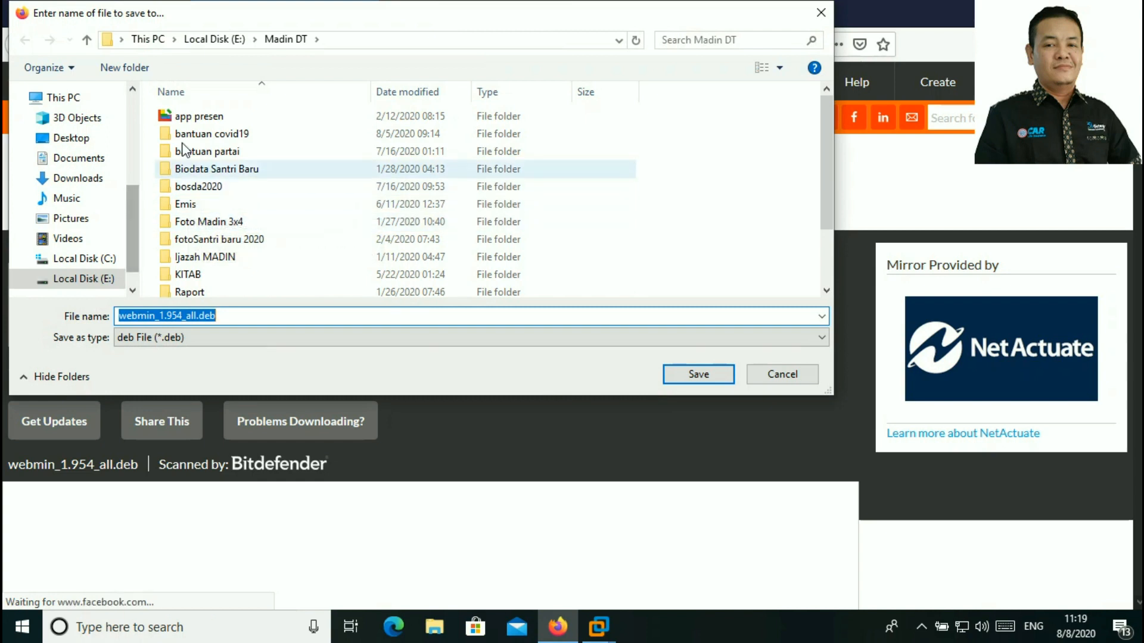
left_click(214, 39)
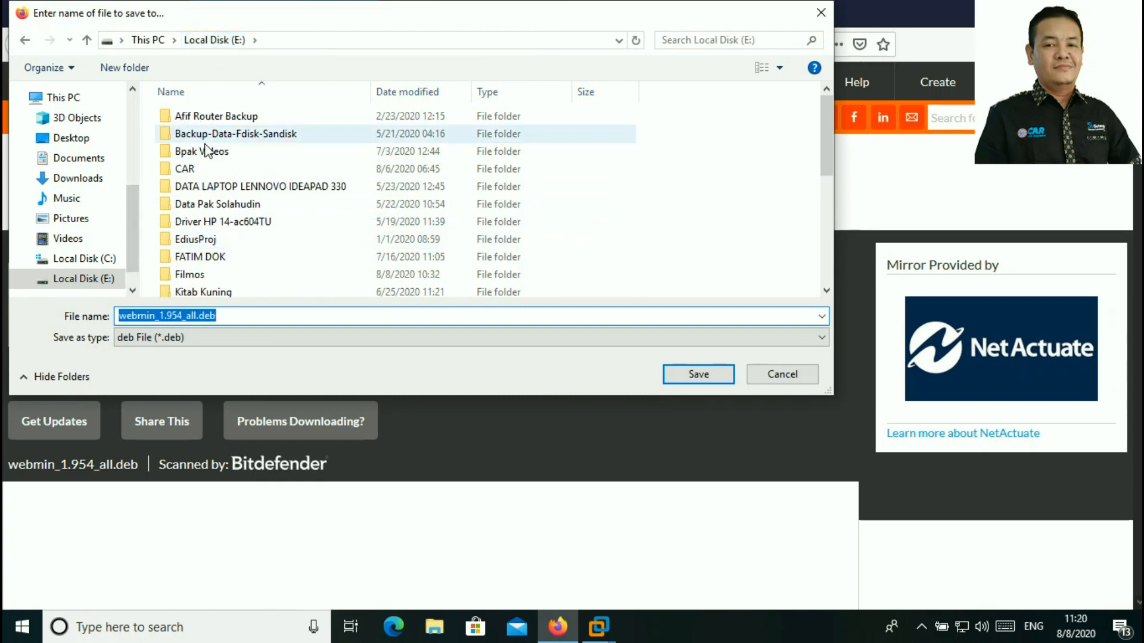
left_click(202, 239)
scroll(222, 234, "down", 4)
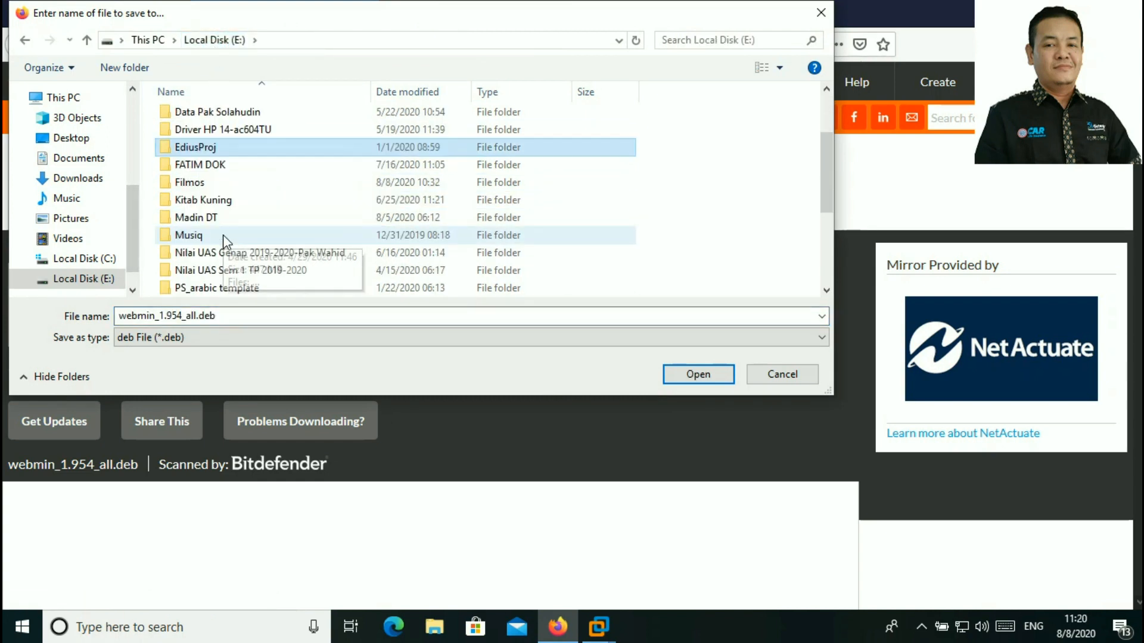
double_click(205, 220)
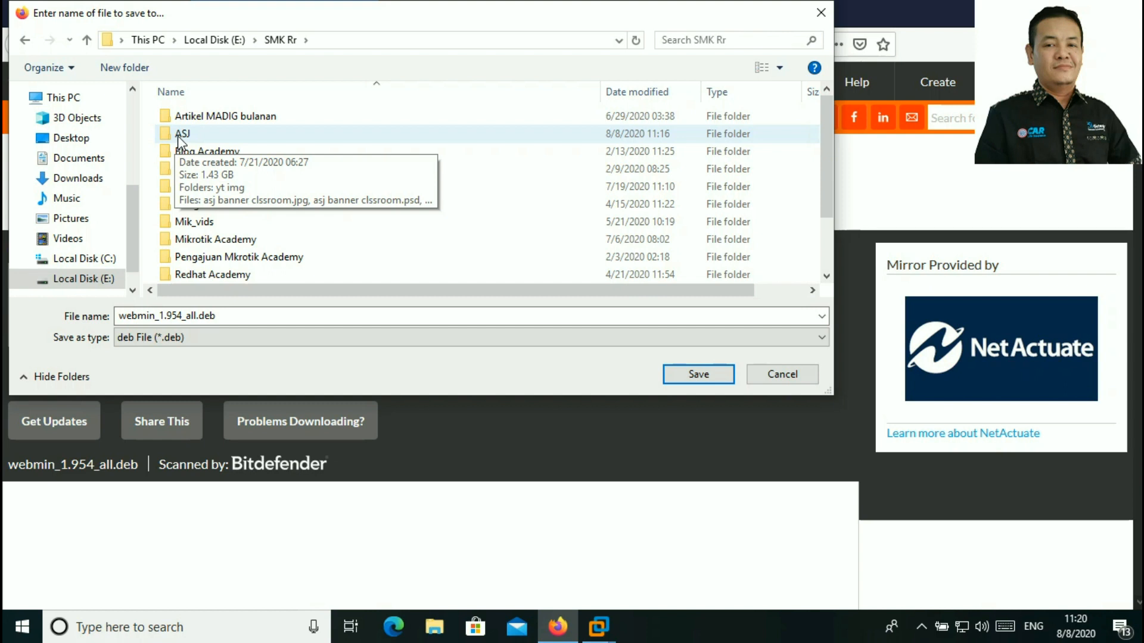
double_click(179, 135)
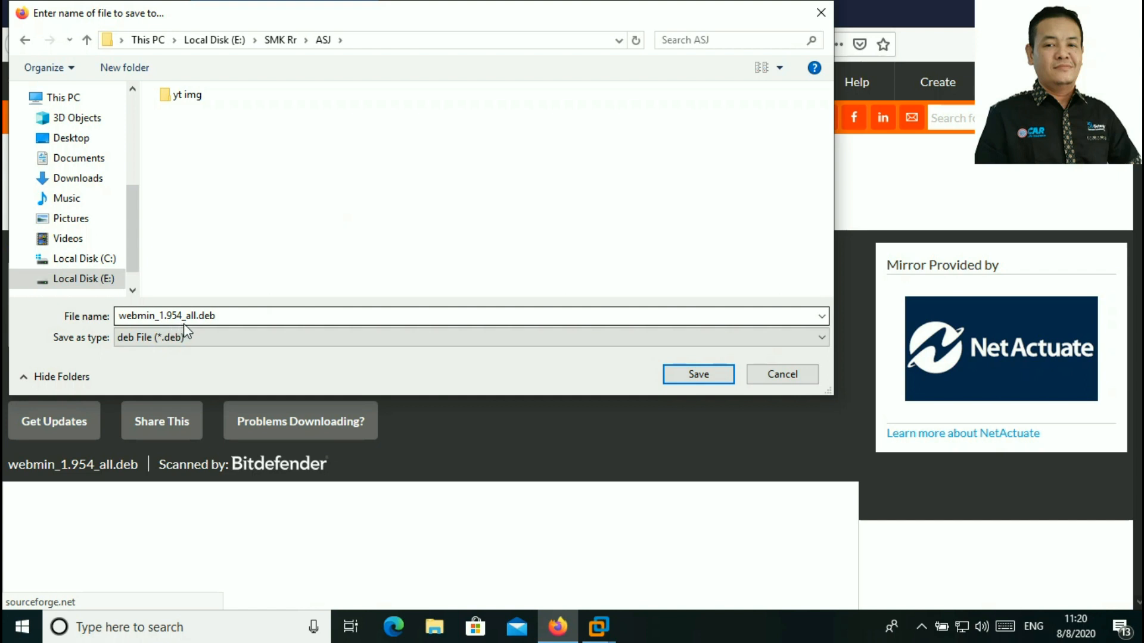
left_click(684, 375)
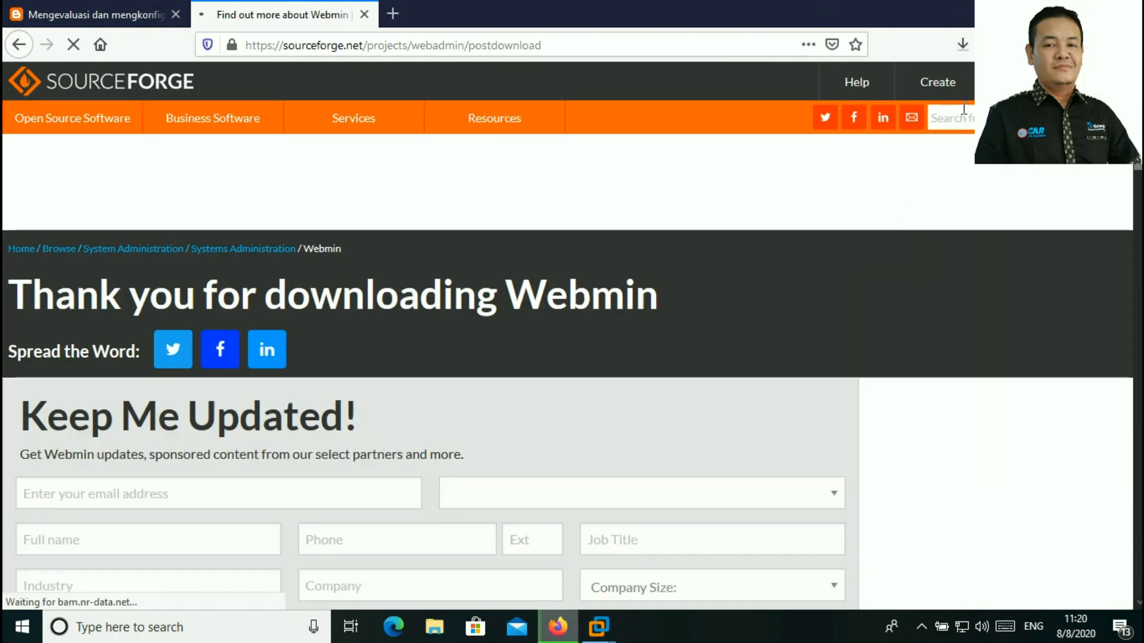
Check the progress of the webmin_1.954_all.deb download in the full list of Firefox downloads
left_click(963, 45)
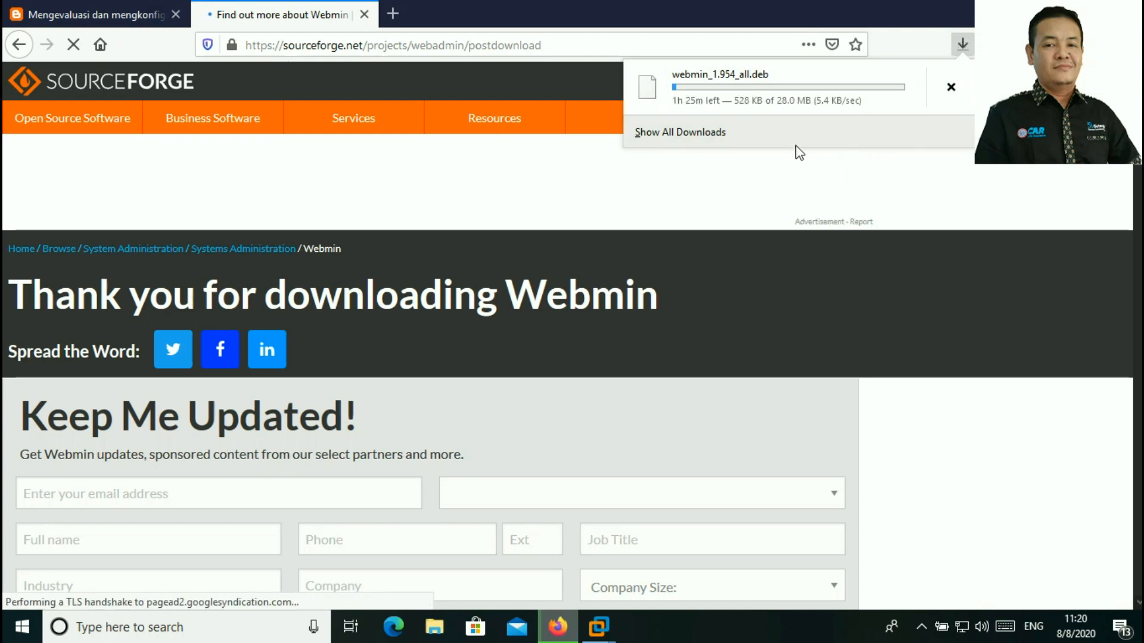
left_click(724, 132)
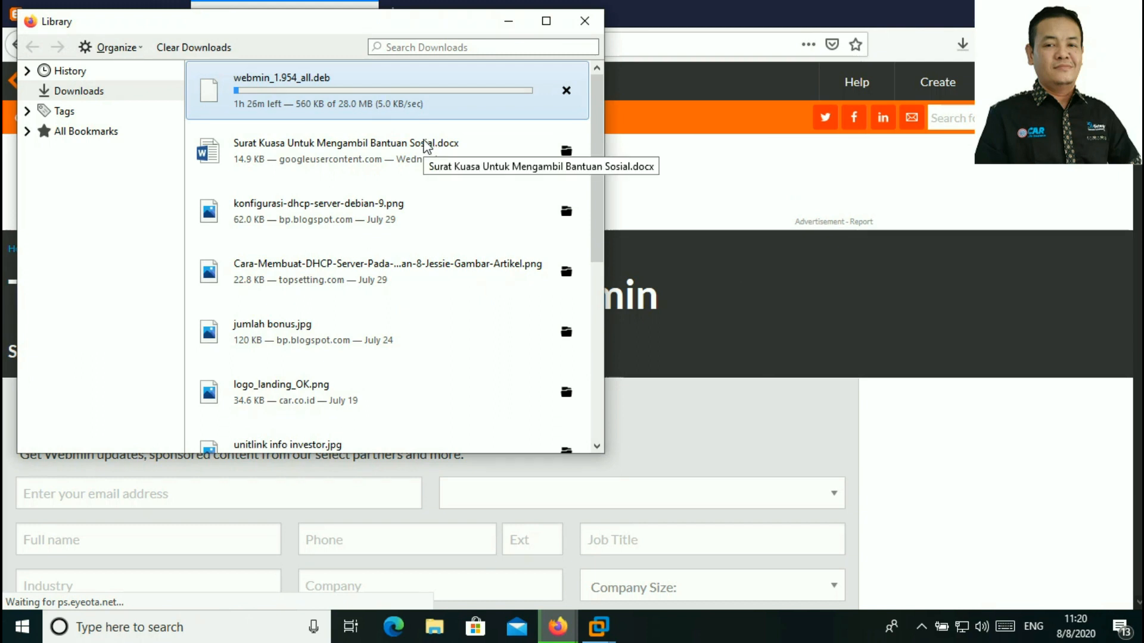
scroll(442, 185, "down", 5)
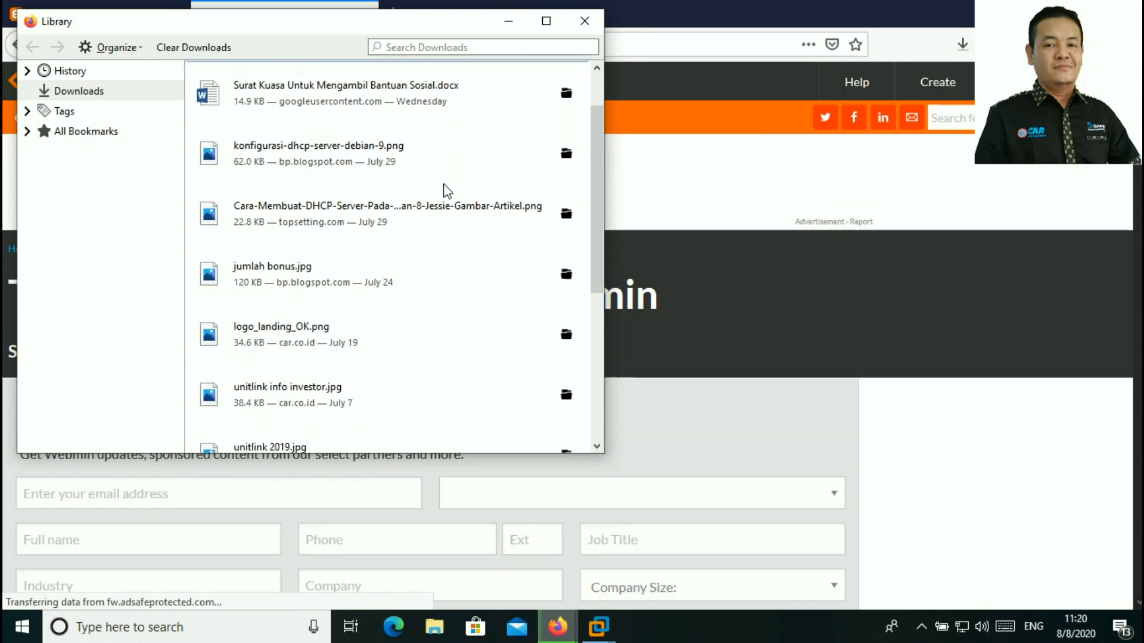
scroll(444, 190, "up", 5)
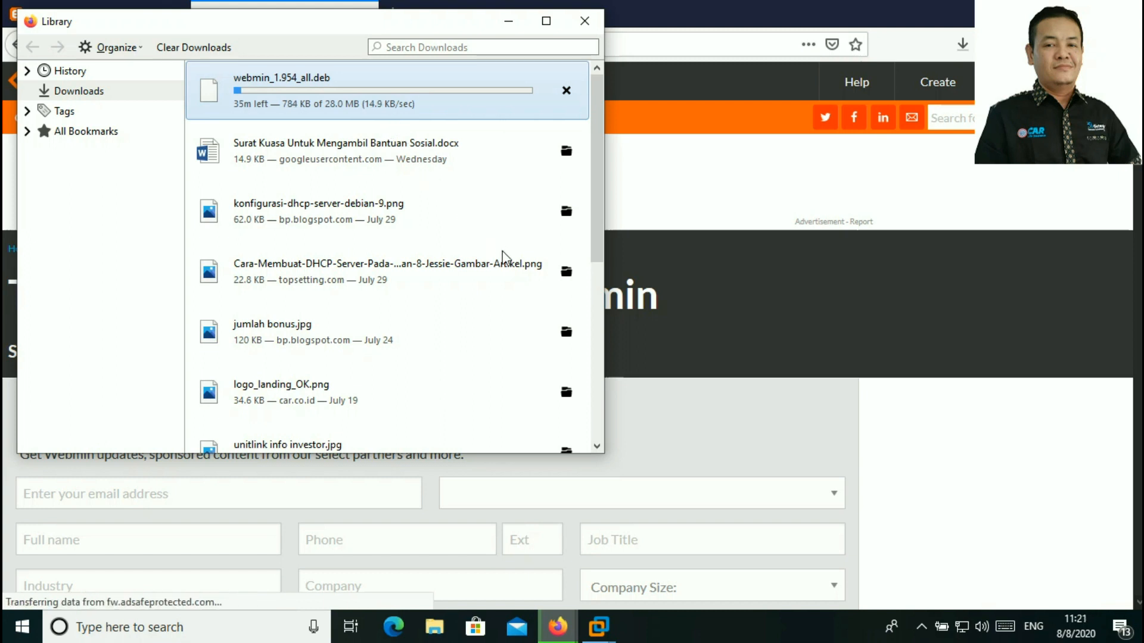
mouse_move(598, 205)
left_mouse_down()
mouse_move(608, 361)
mouse_move(616, 212)
mouse_move(605, 186)
left_mouse_up()
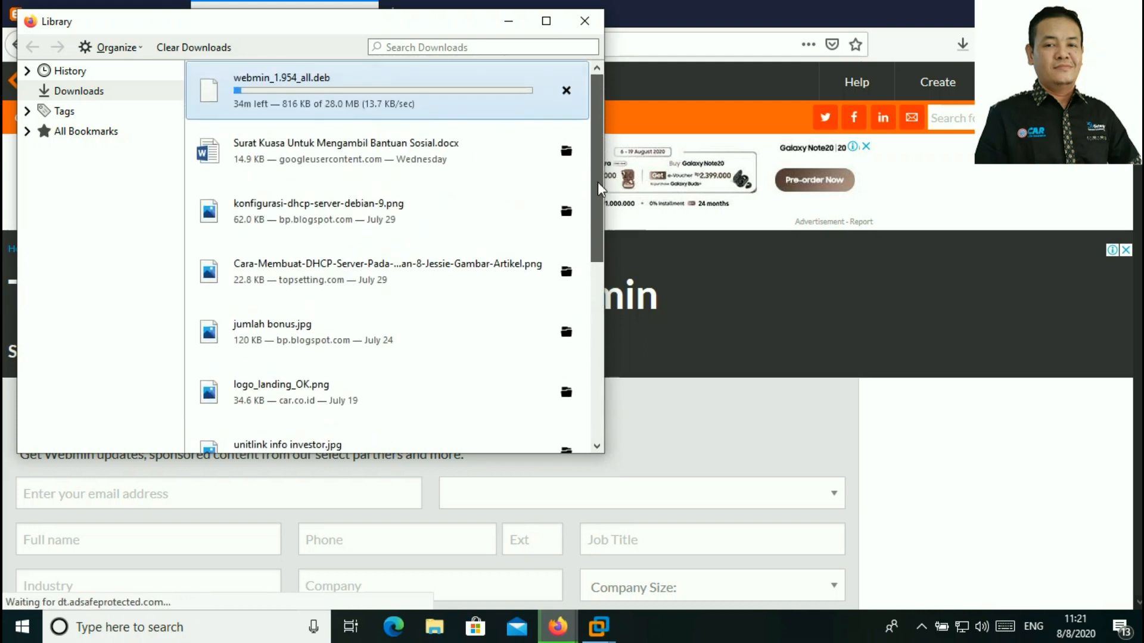
left_click_drag(350, 26, 536, 50)
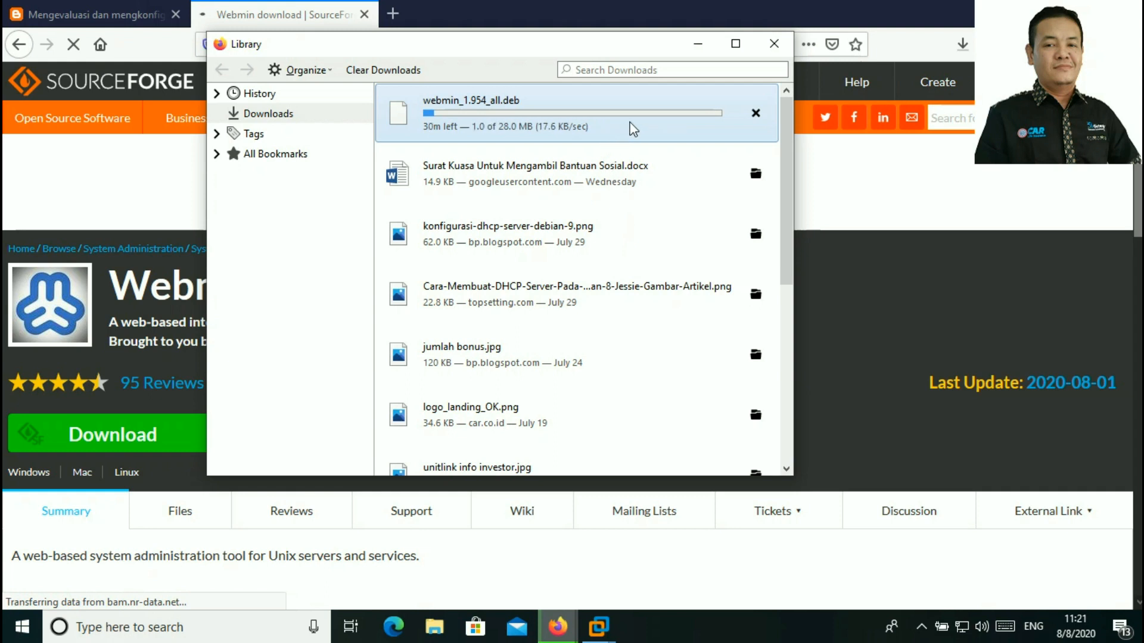
Open Internet Download Manager, copy the download link of webmin_1.954_all.deb from Firefox and add it as a new download address
left_click(921, 628)
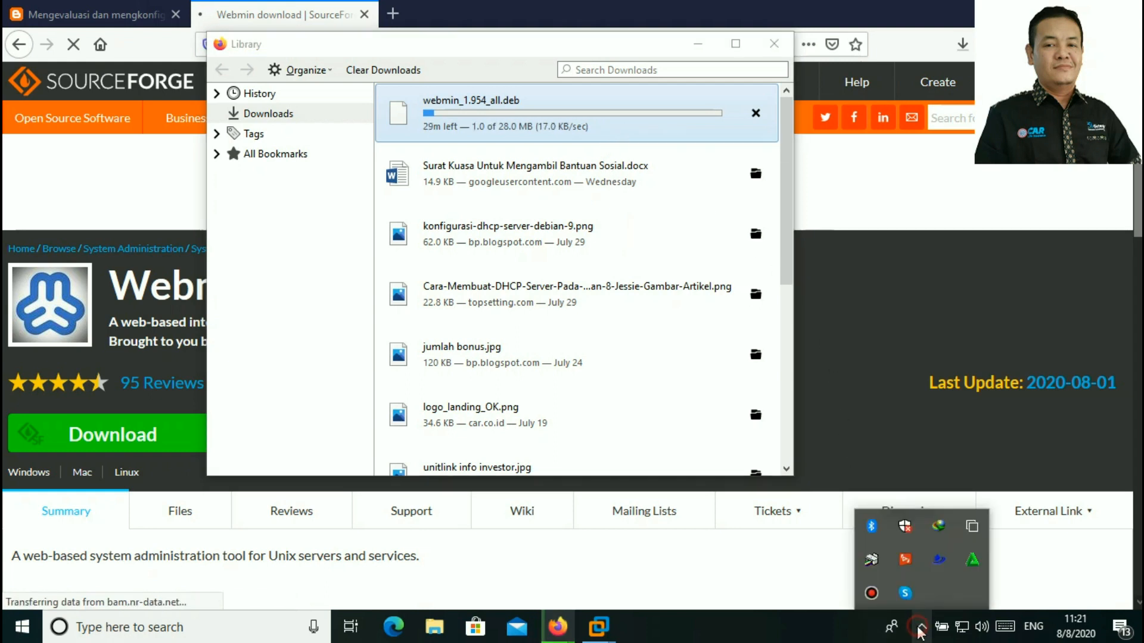
double_click(939, 527)
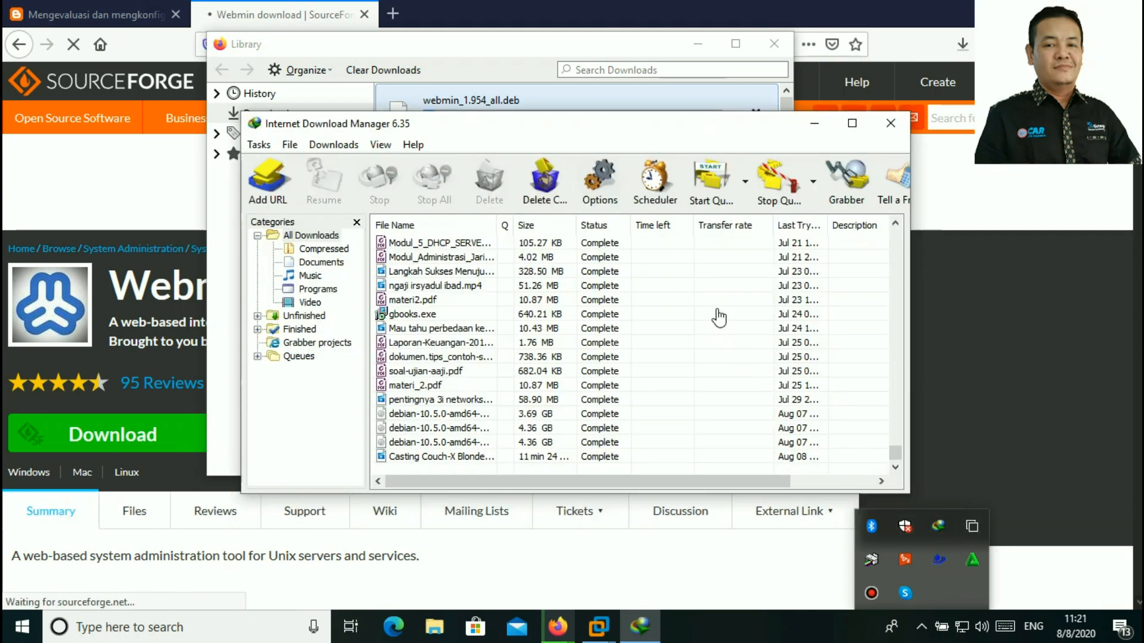
left_click(815, 123)
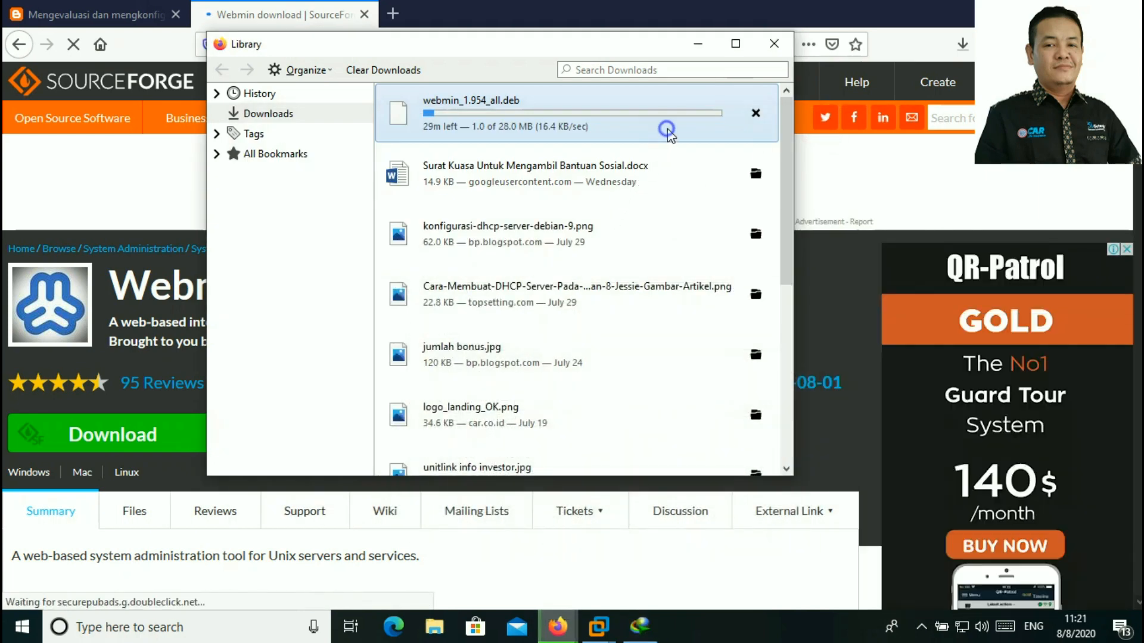
right_click(668, 127)
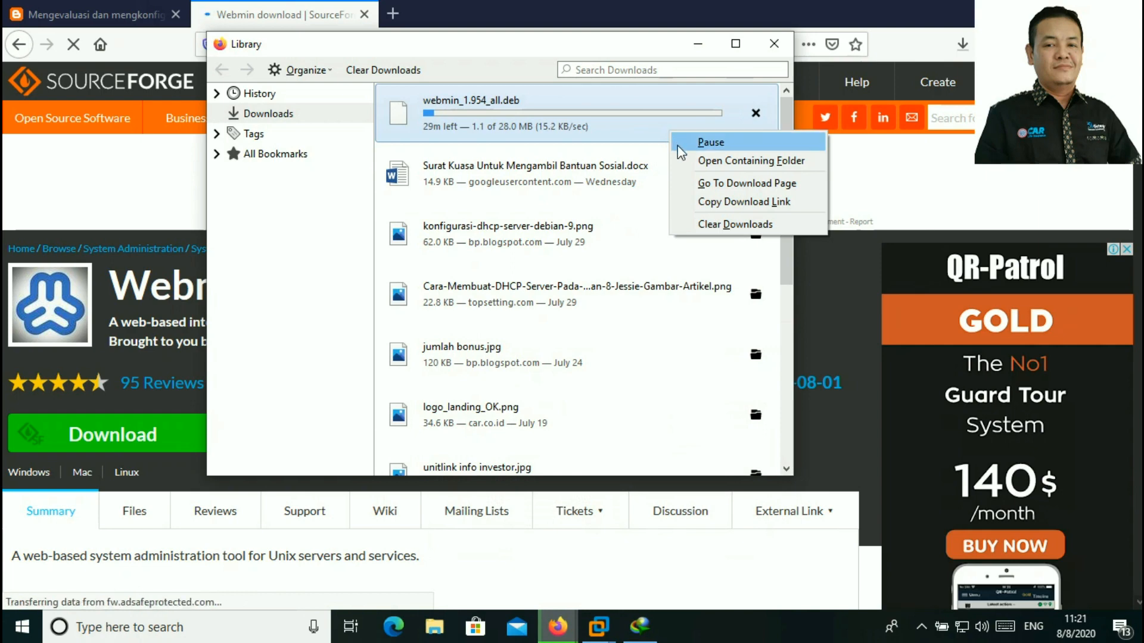
left_click(721, 202)
left_click(640, 626)
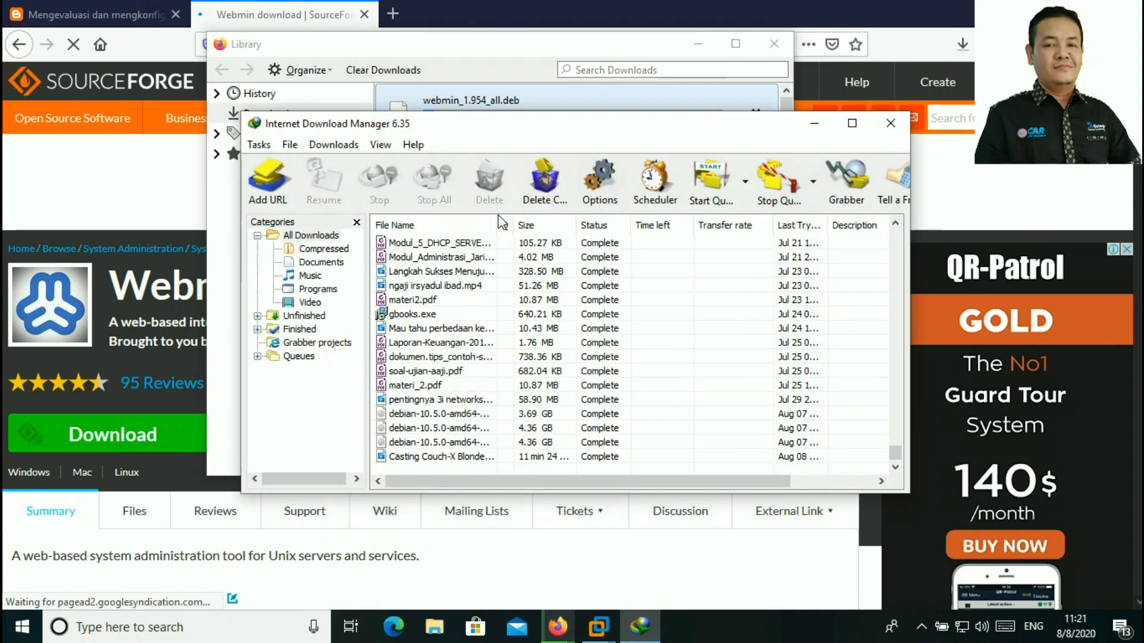
left_click(274, 181)
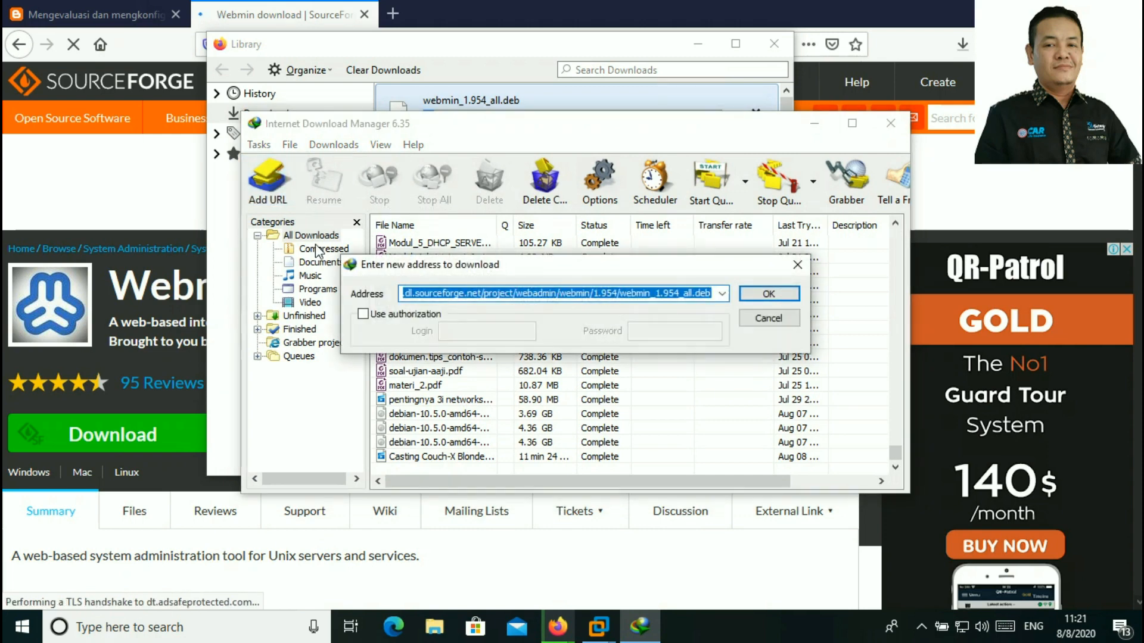
left_click(764, 296)
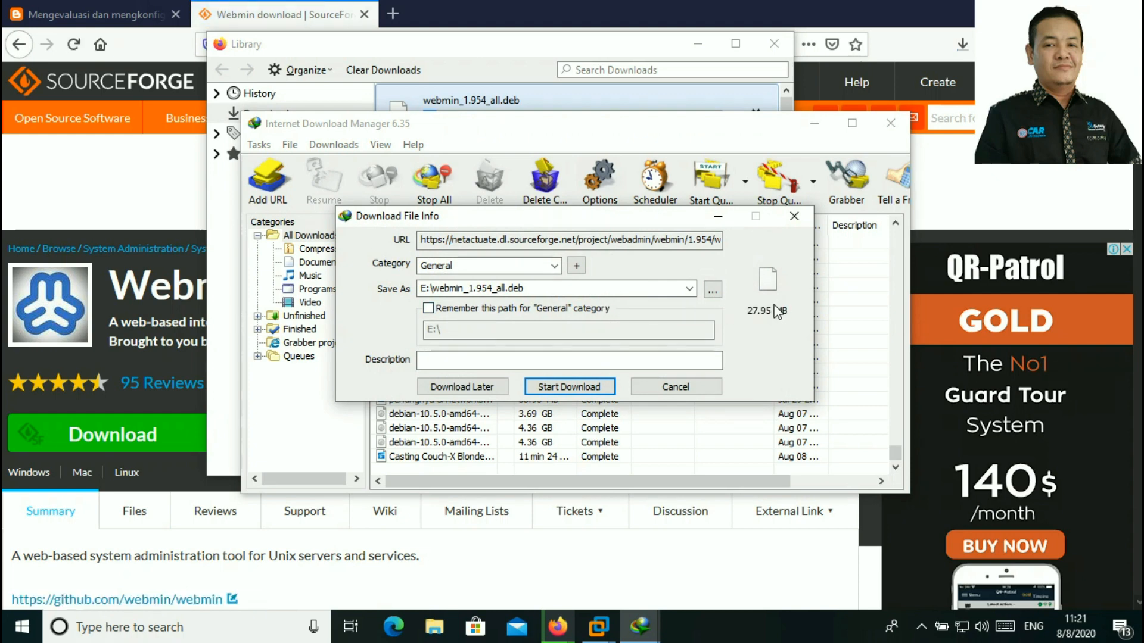
Set the download's save location to the ASJ folder inside SMK Rr on Local Disk (E:), replacing the existing webmin_1.954_all.deb
left_click(713, 291)
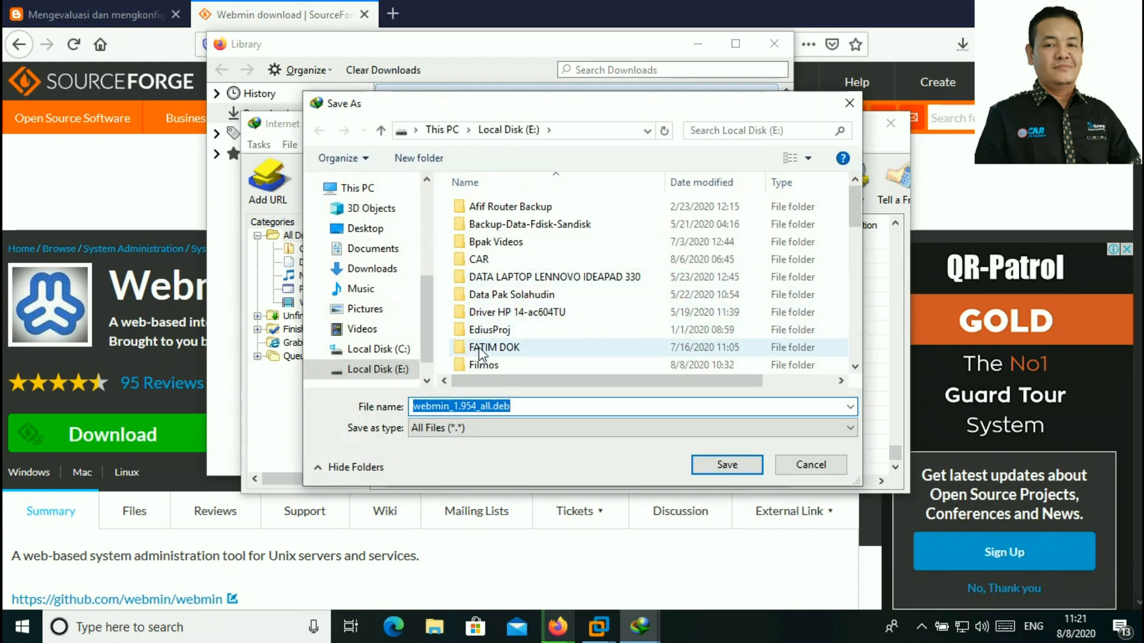
left_click(483, 259)
scroll(494, 331, "down", 2)
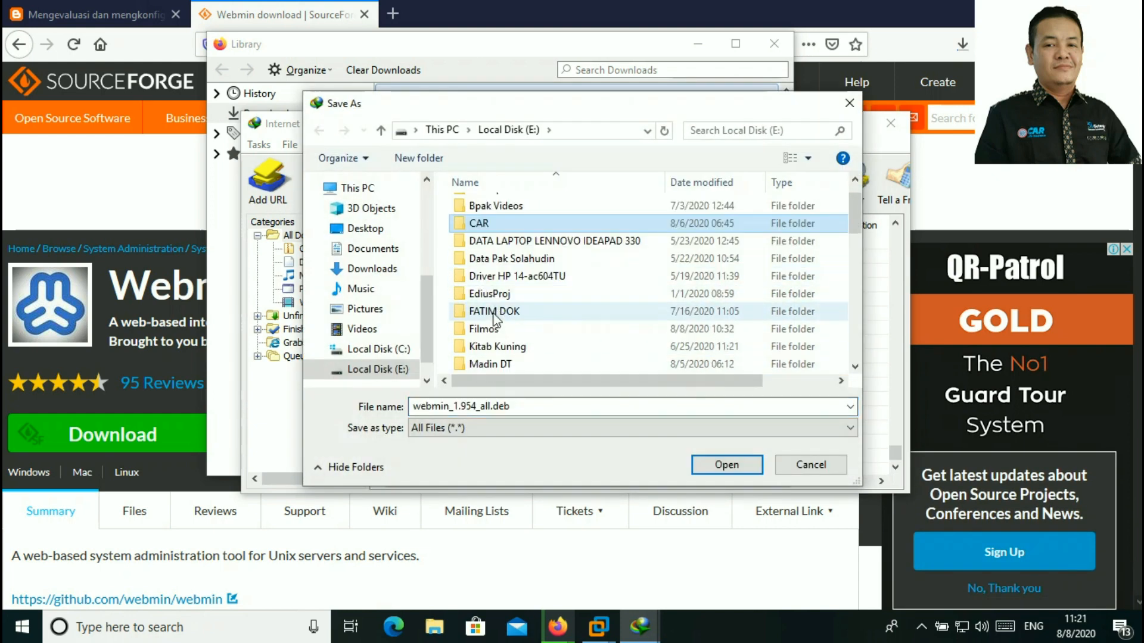
scroll(513, 310, "down", 3)
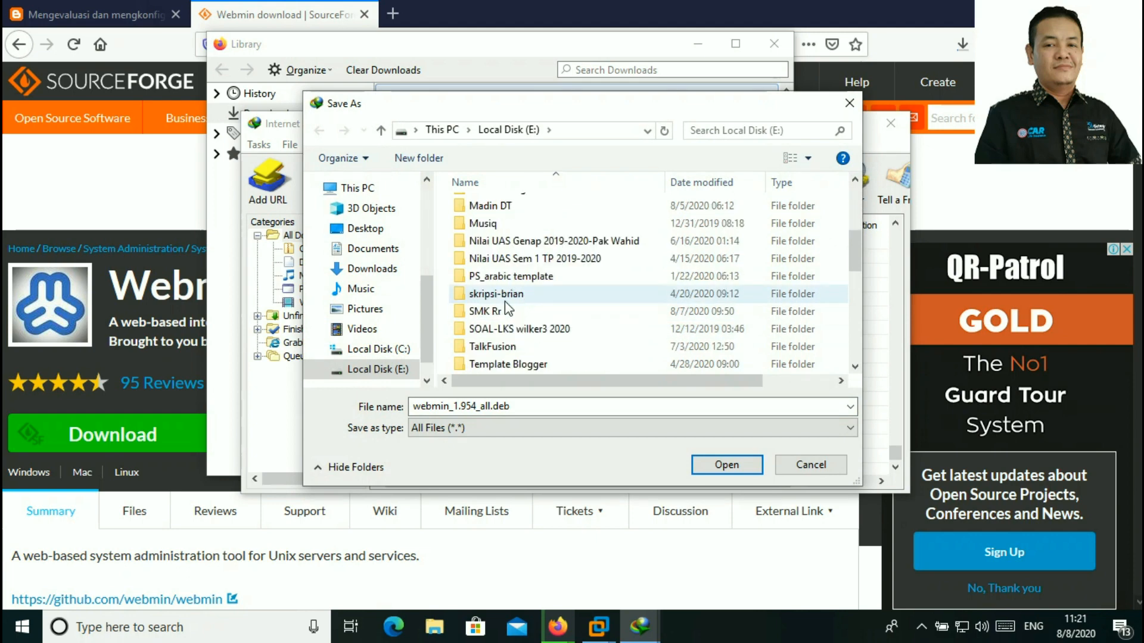
double_click(485, 259)
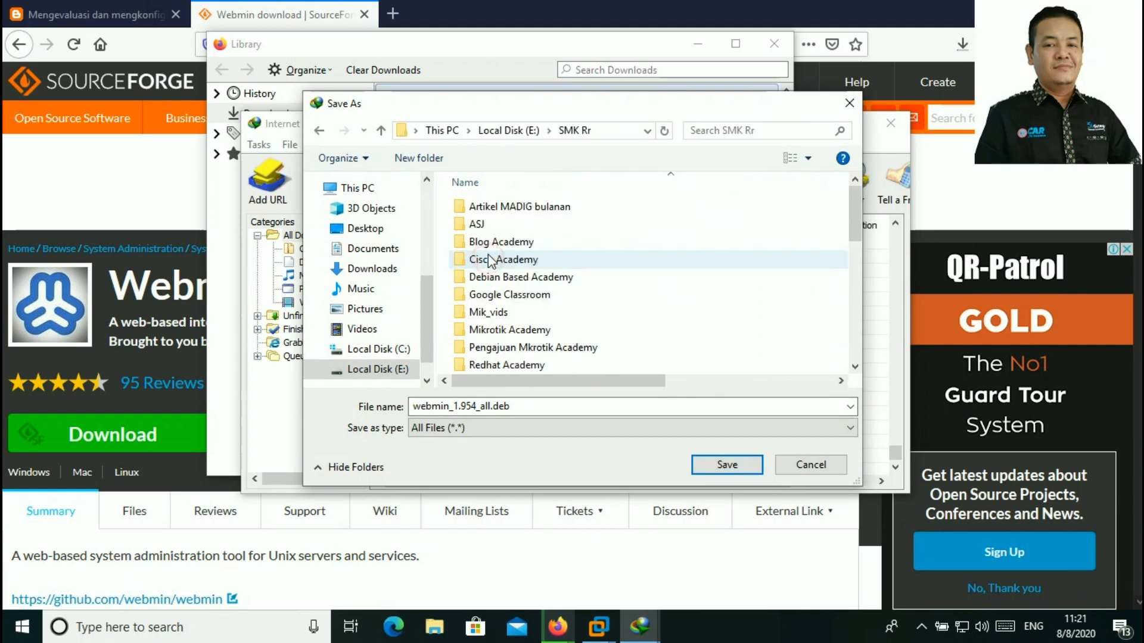
double_click(475, 225)
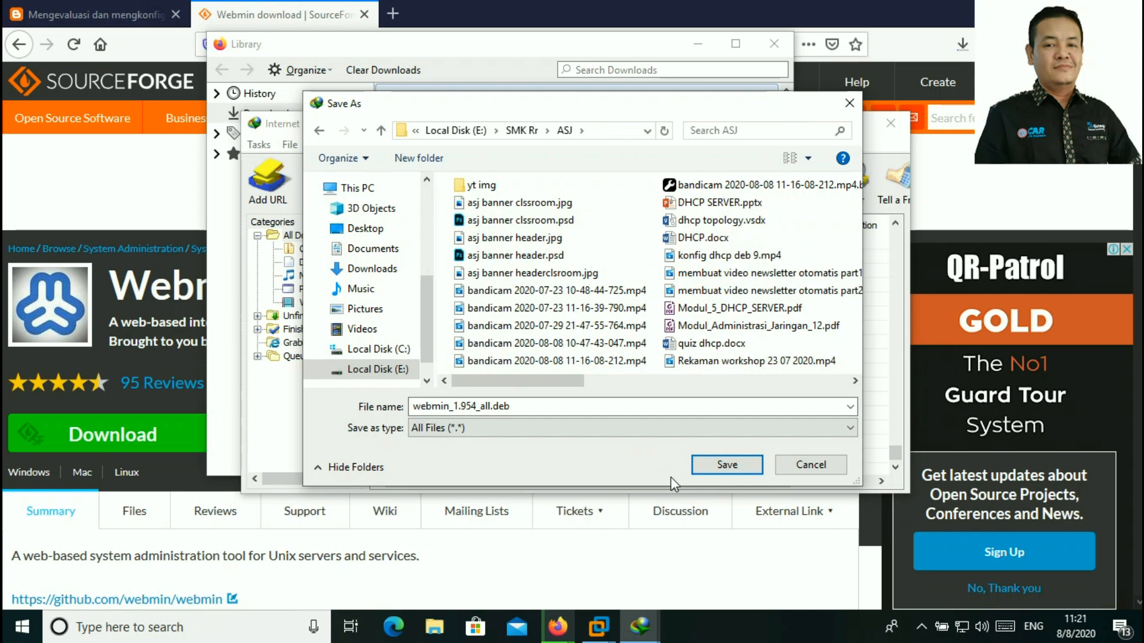
left_click(722, 465)
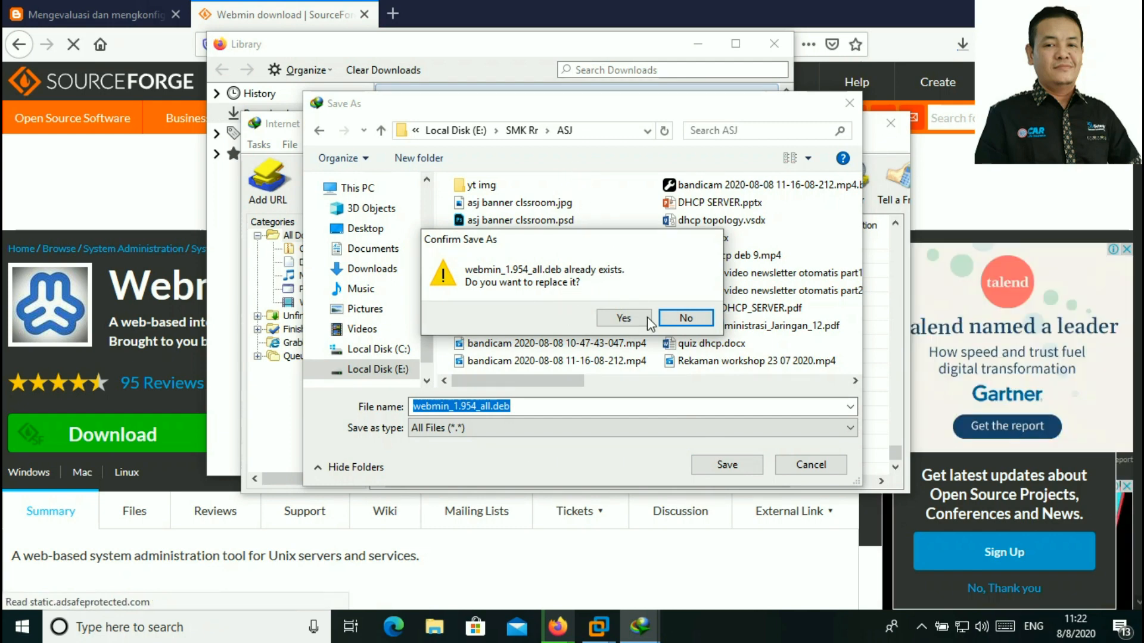
left_click(623, 317)
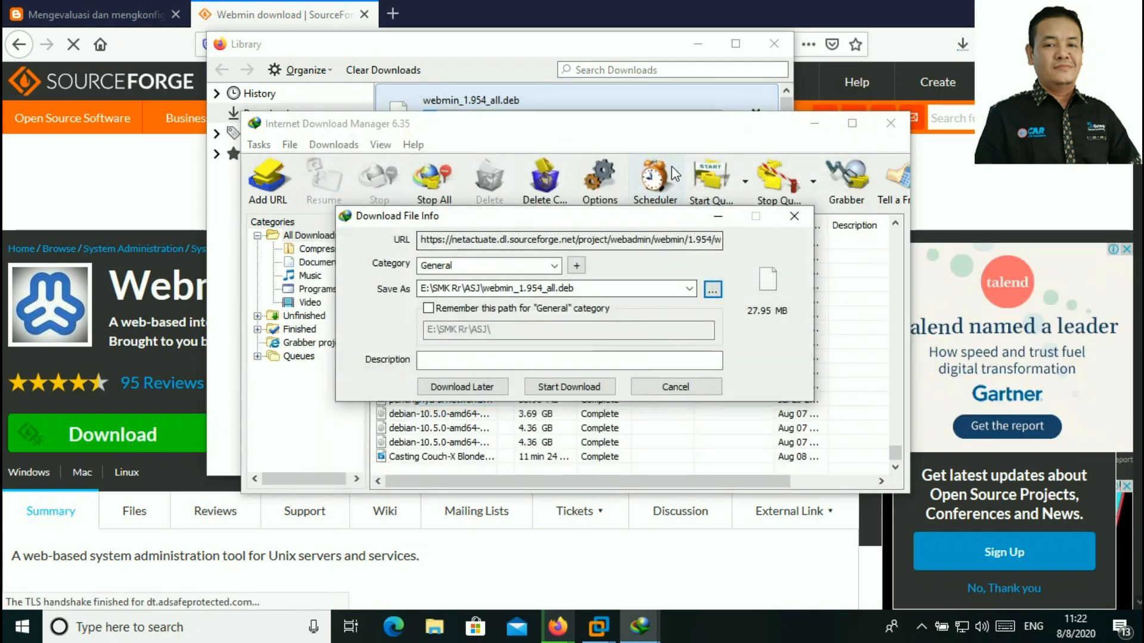
Bring the Firefox downloads list back into view and cancel its webmin_1.954_all.deb download
left_click_drag(690, 123, 720, 312)
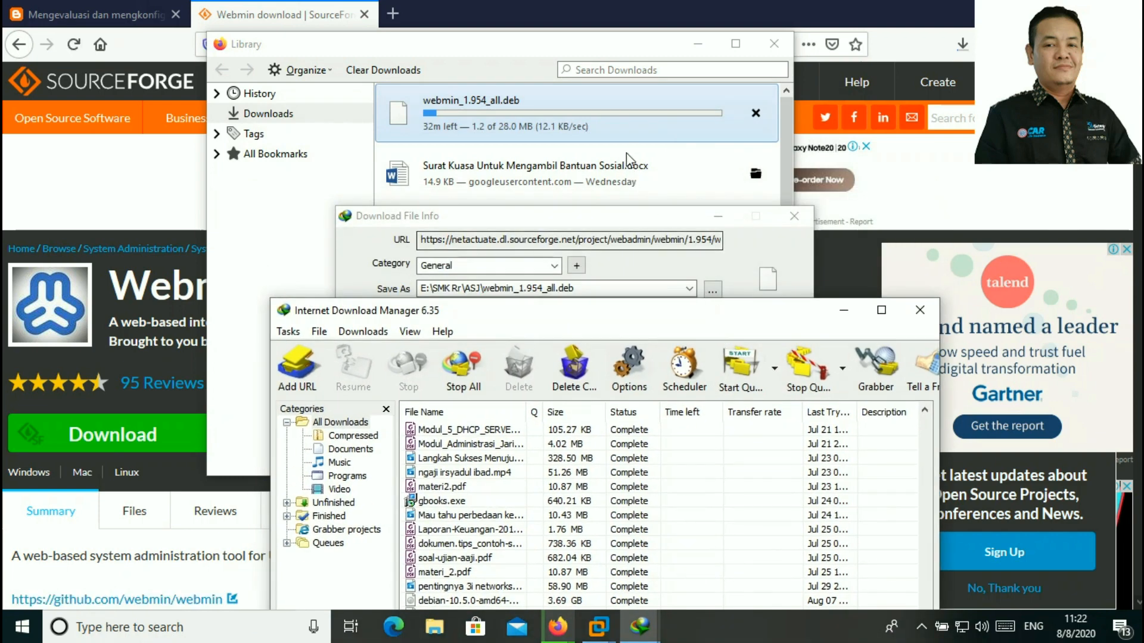
left_click(660, 143)
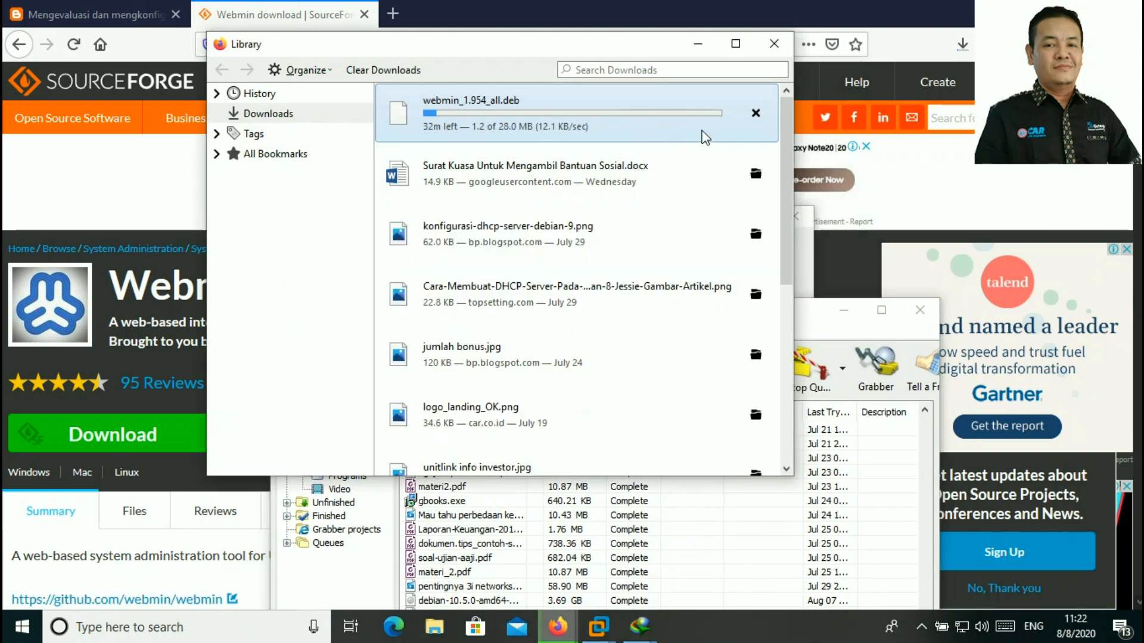
left_click(756, 113)
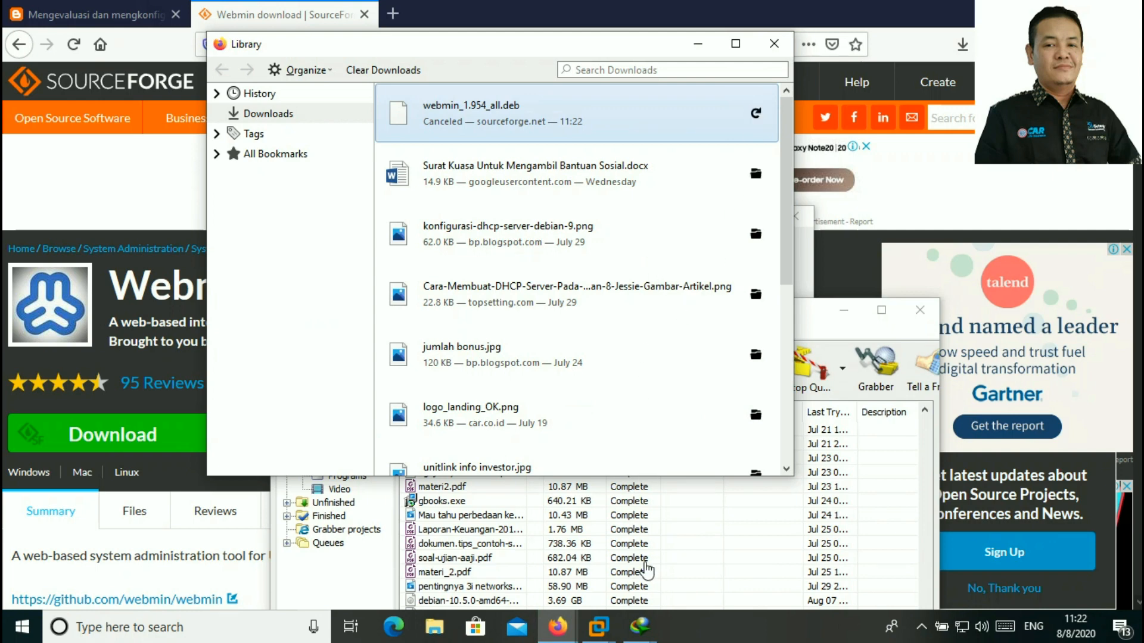
Return to the Internet Download Manager file info for webmin_1.954_all.deb and start the download
mouse_move(640, 625)
left_click(734, 552)
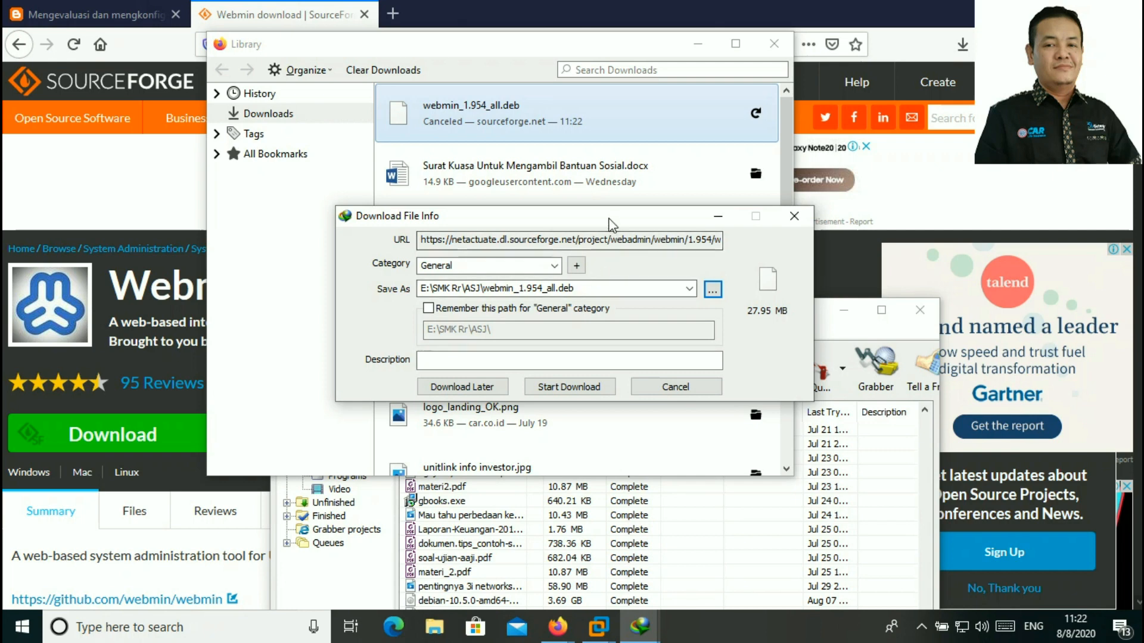
left_click_drag(595, 217, 591, 189)
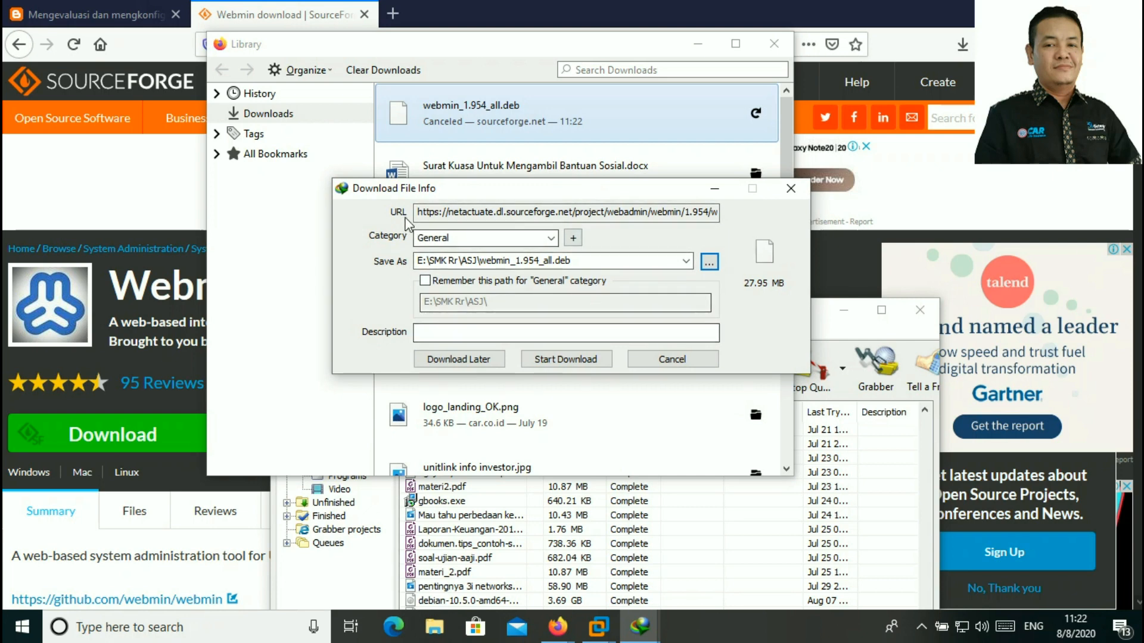
left_click_drag(470, 192, 458, 153)
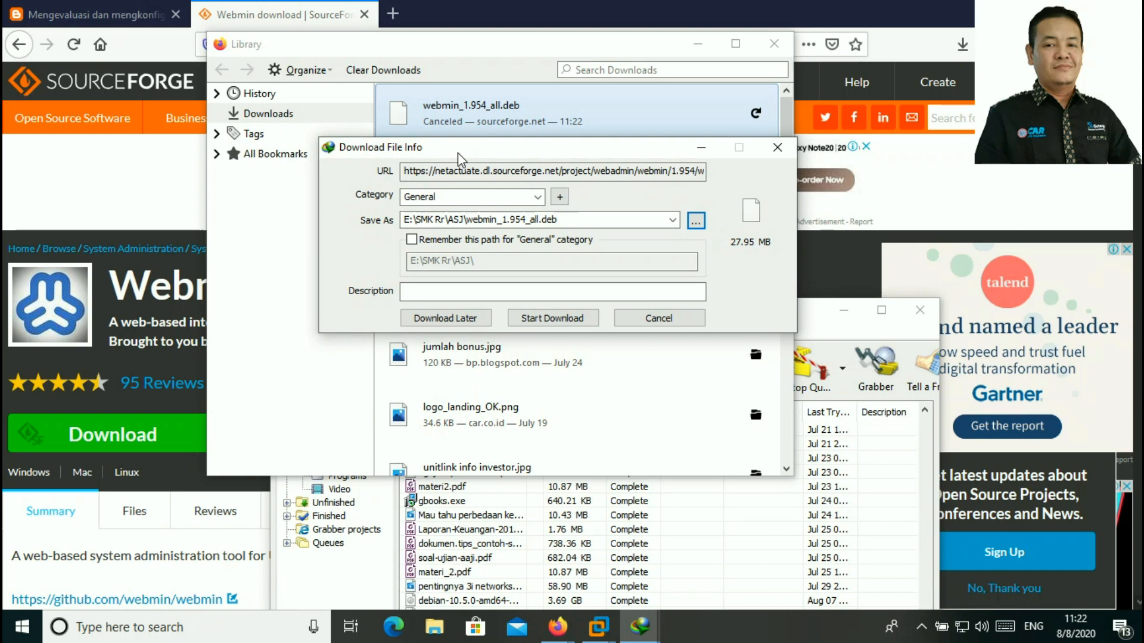
left_click(562, 317)
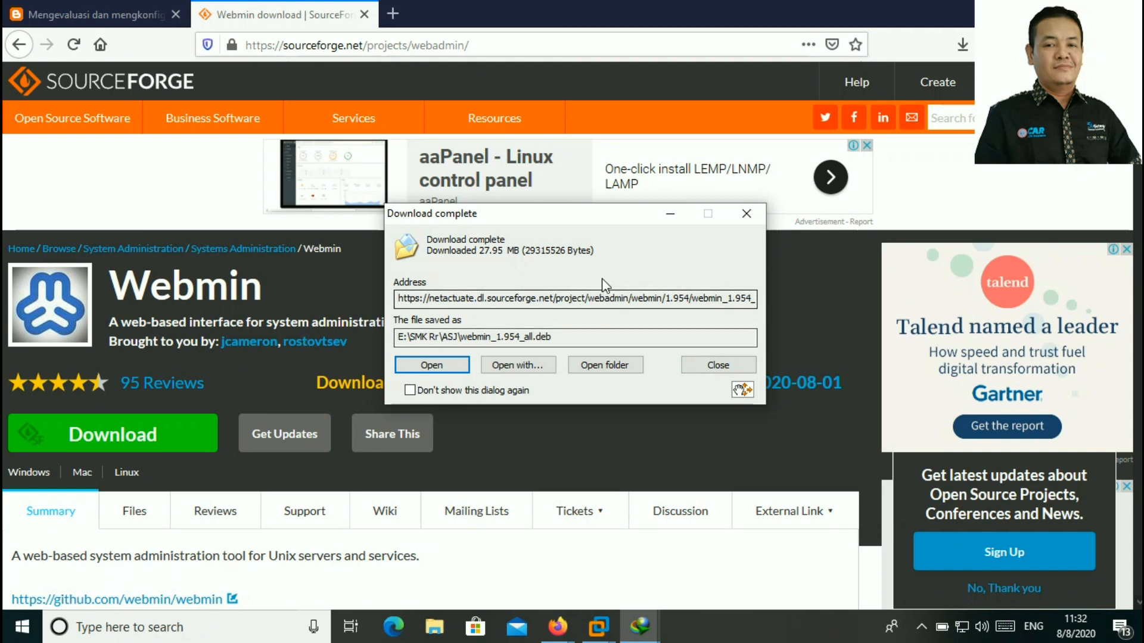
Dismiss the download completion message and close the Firefox Library and Internet Download Manager windows
left_click(706, 367)
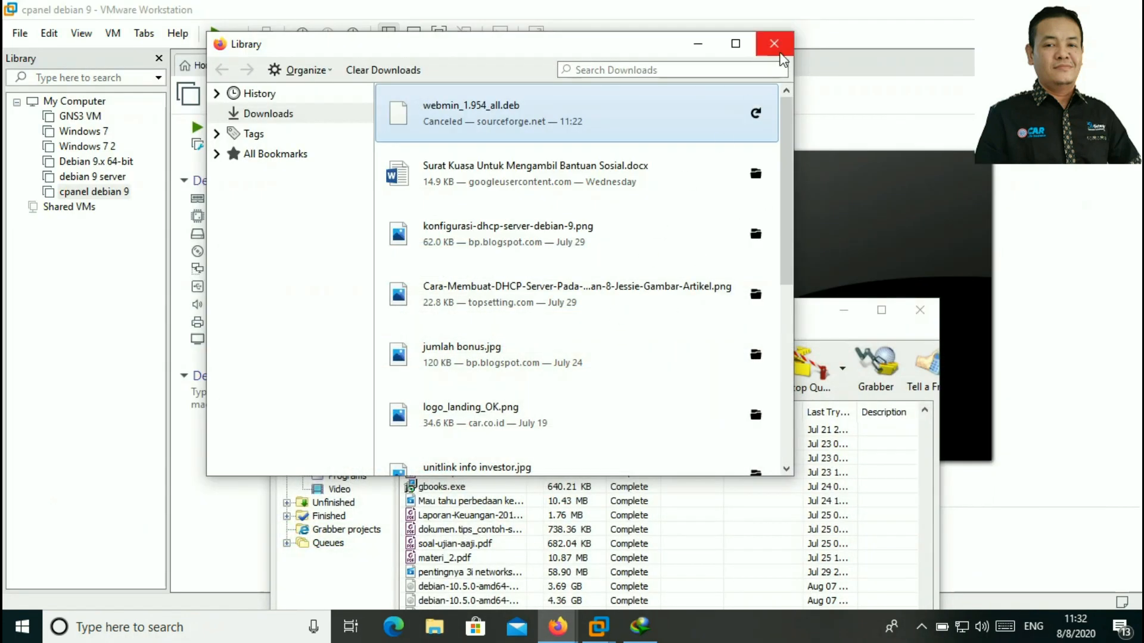
left_click(772, 45)
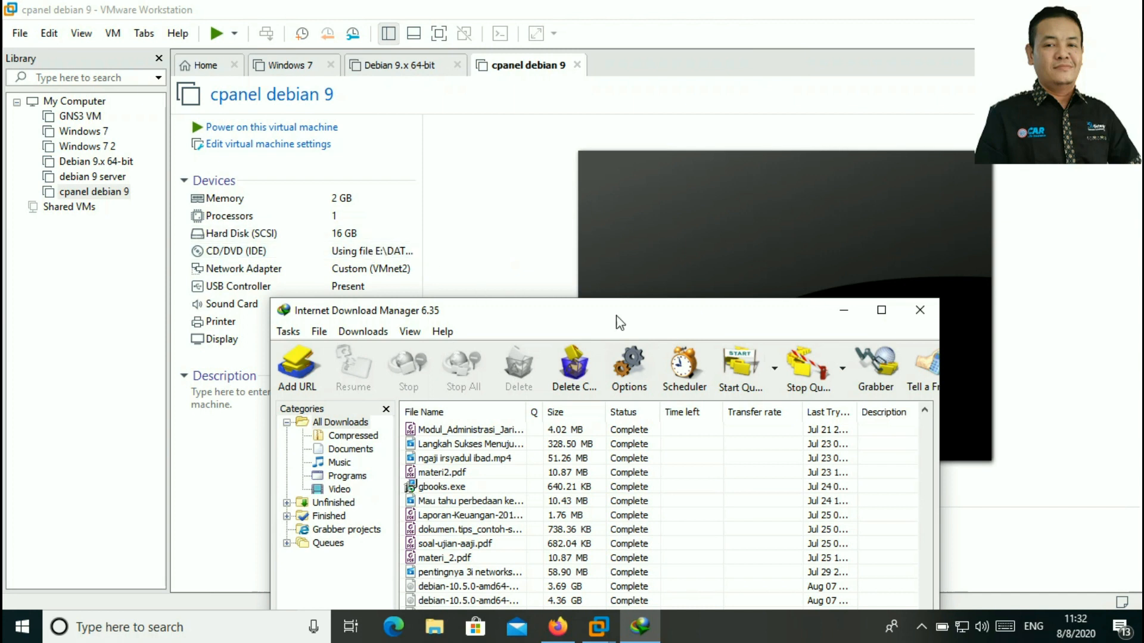
left_click(921, 311)
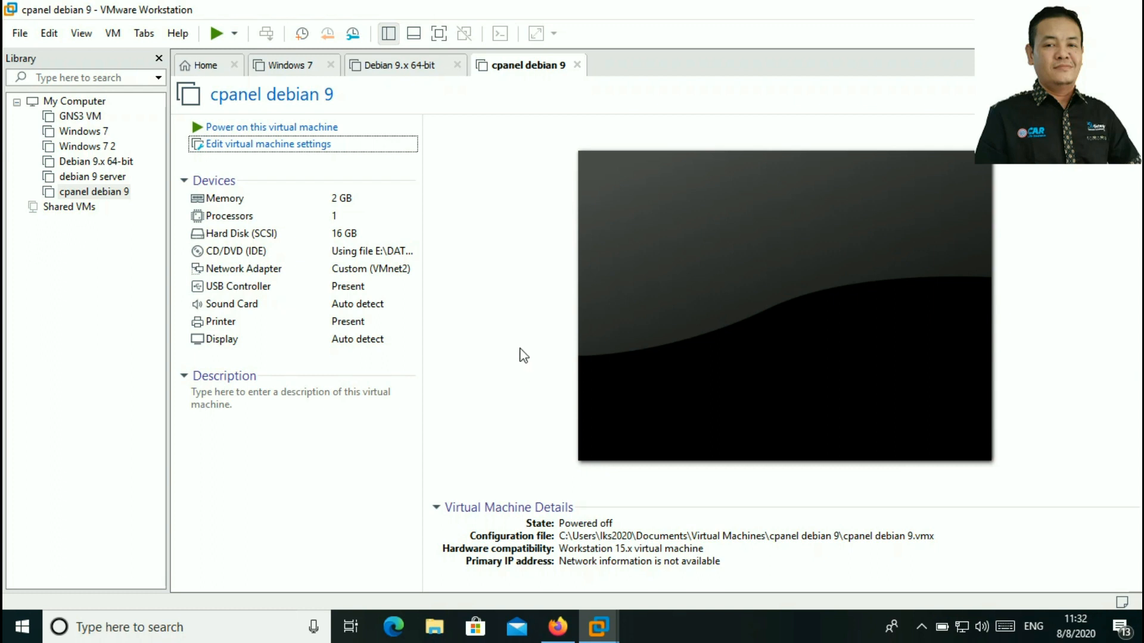
Open the settings of the cpanel debian 9 virtual machine and set folder sharing to Always enabled
left_click(294, 148)
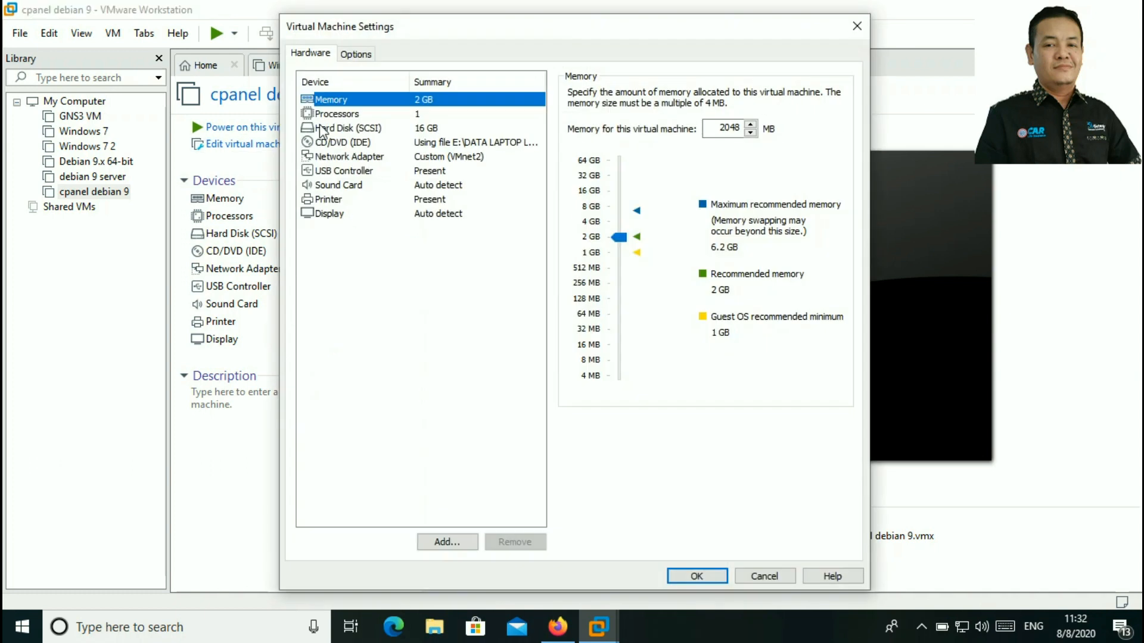
left_click(365, 57)
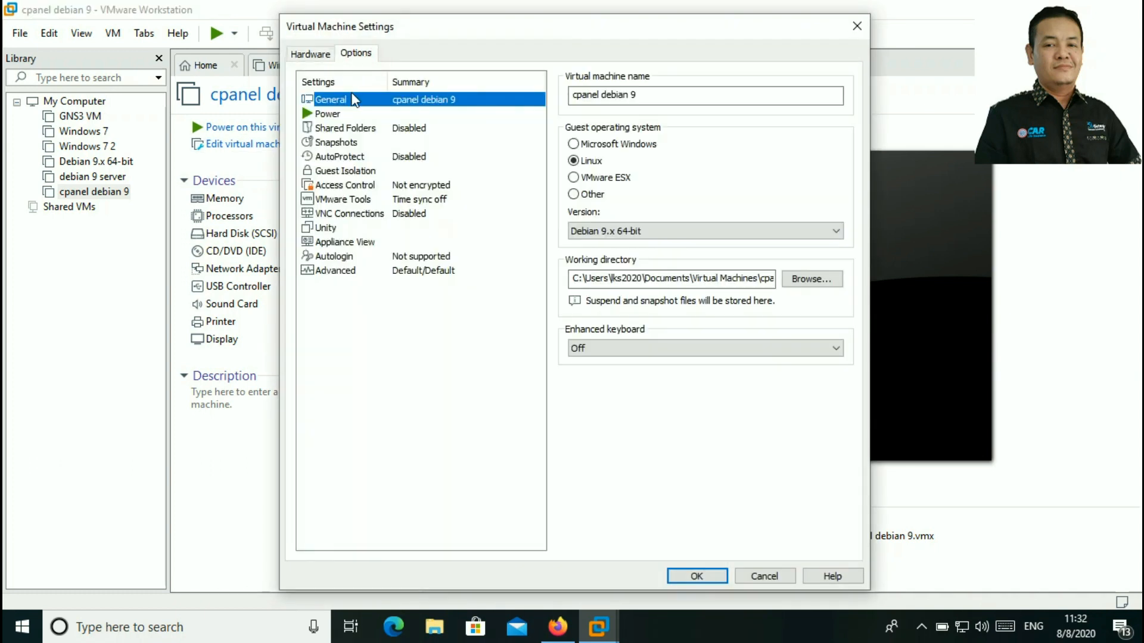
left_click(351, 130)
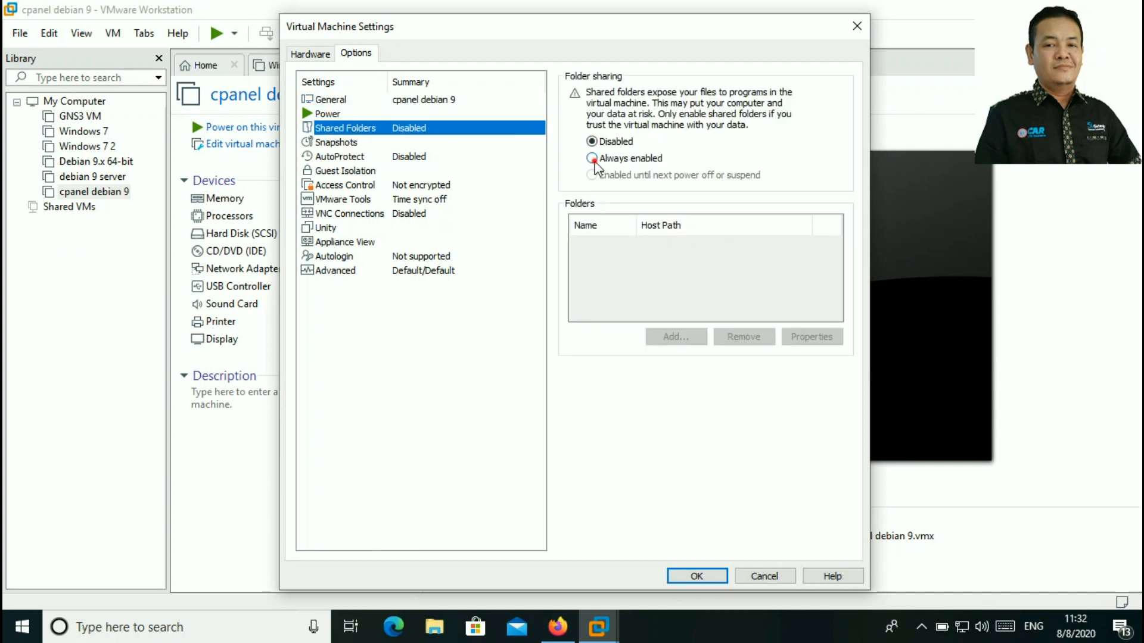
left_click(592, 159)
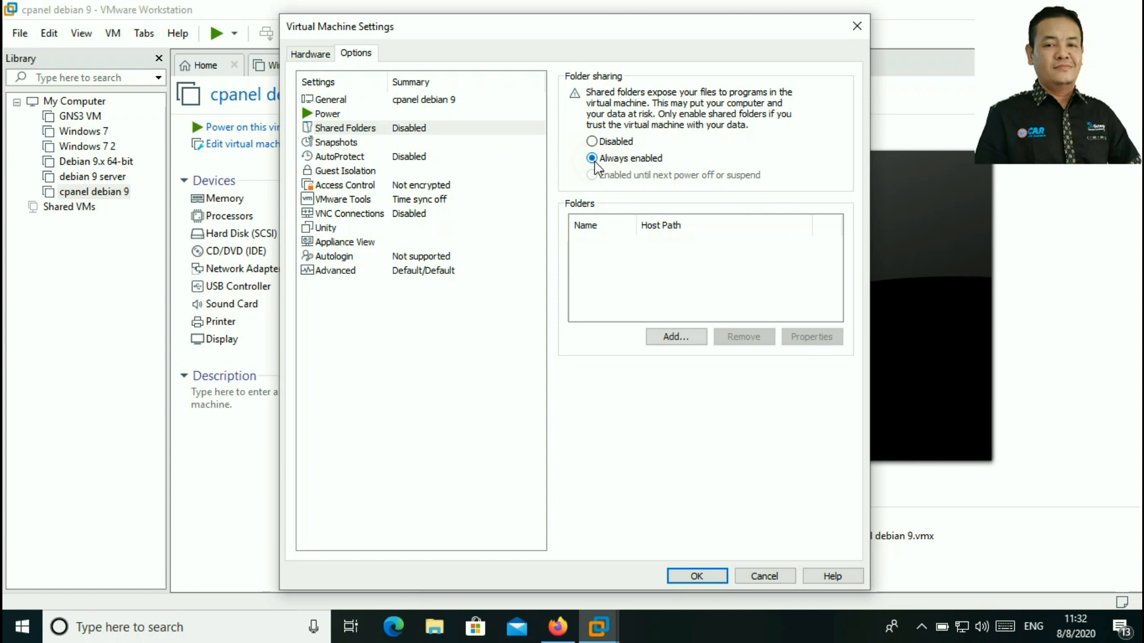
Start adding a shared folder to the virtual machine and choose SMK Rr on Local Disk (E:) as its host path
left_click(677, 338)
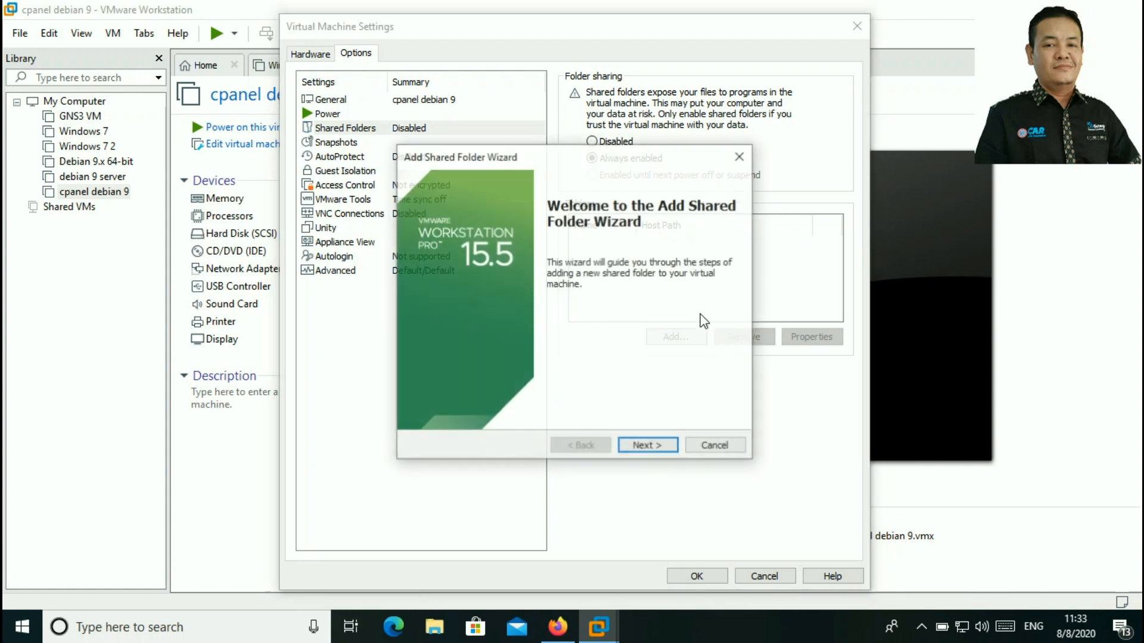
left_click(658, 447)
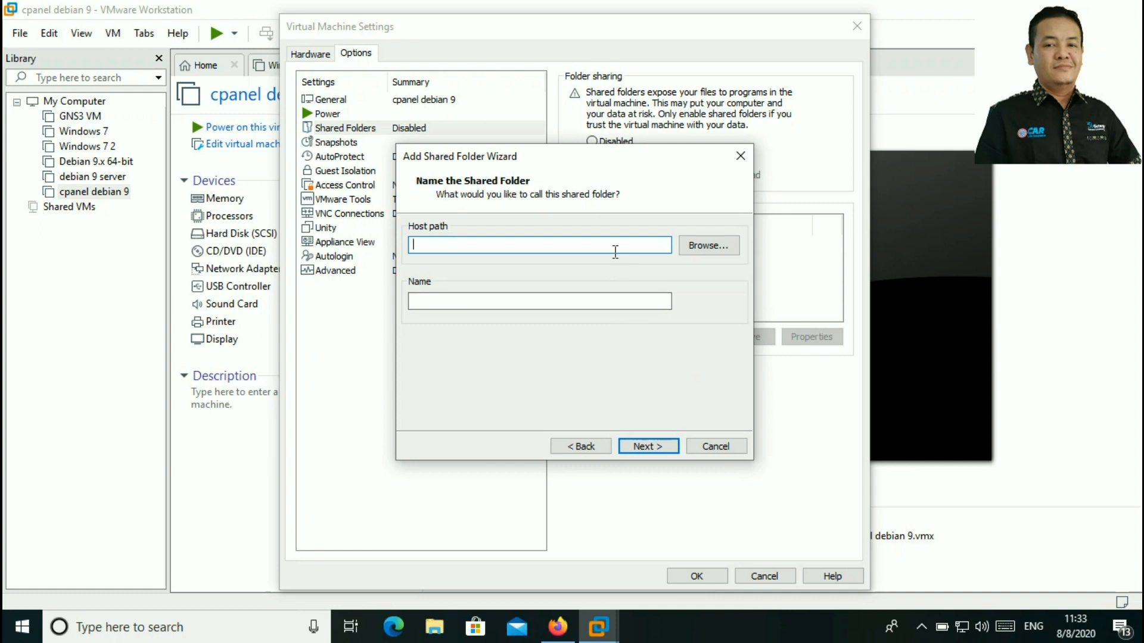
left_click(705, 245)
scroll(620, 316, "down", 3)
scroll(615, 331, "down", 10)
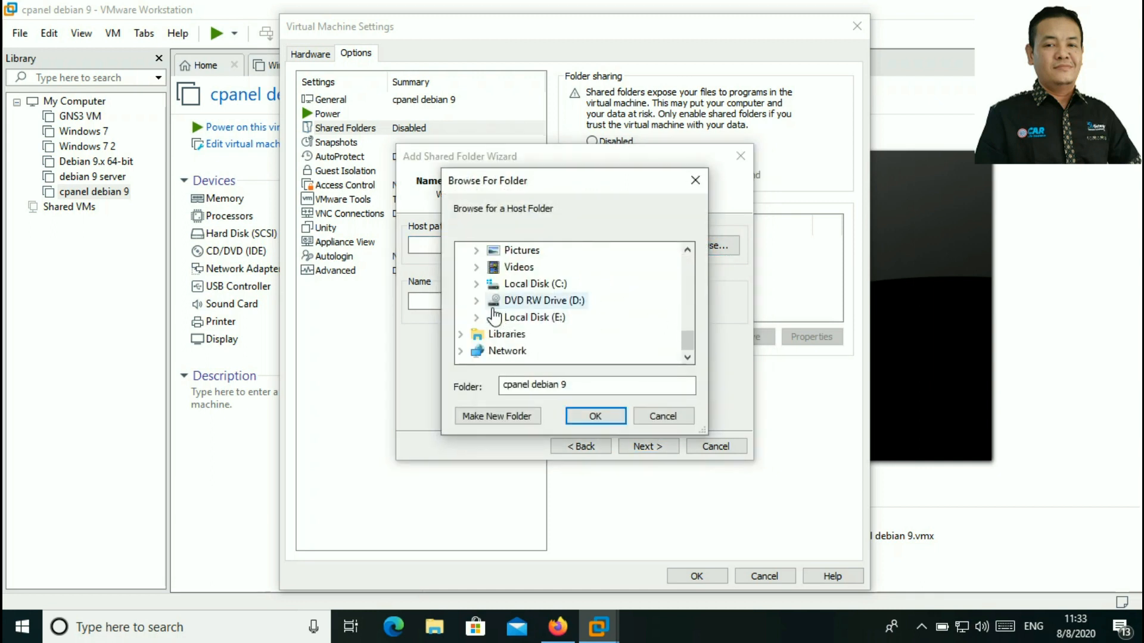
left_click(476, 317)
scroll(539, 321, "down", 3)
scroll(542, 325, "down", 3)
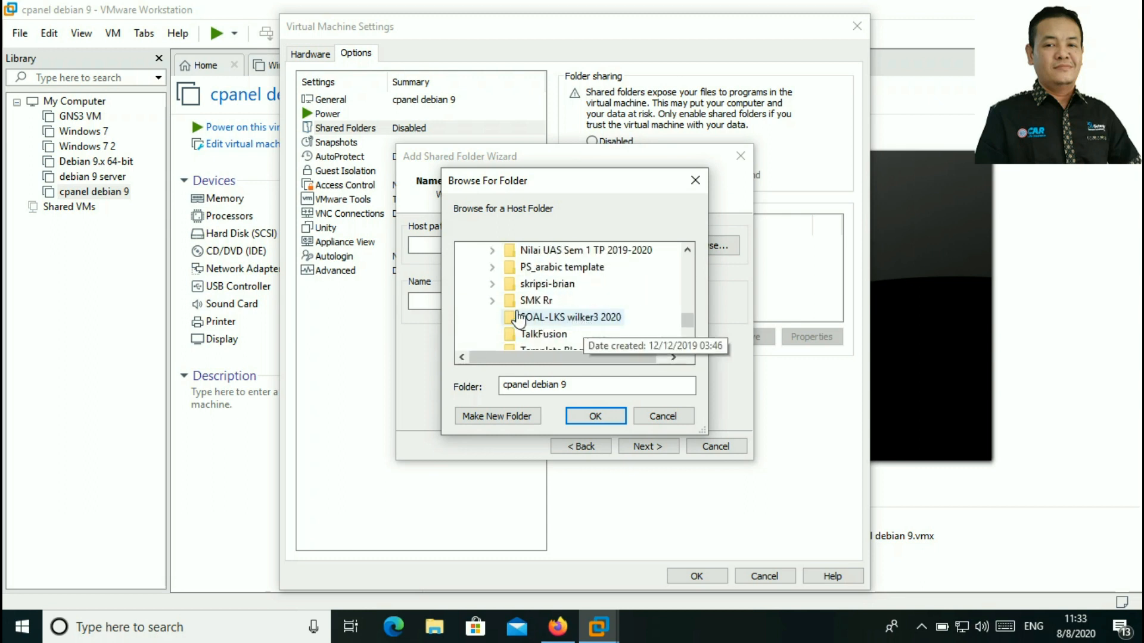
left_click(492, 300)
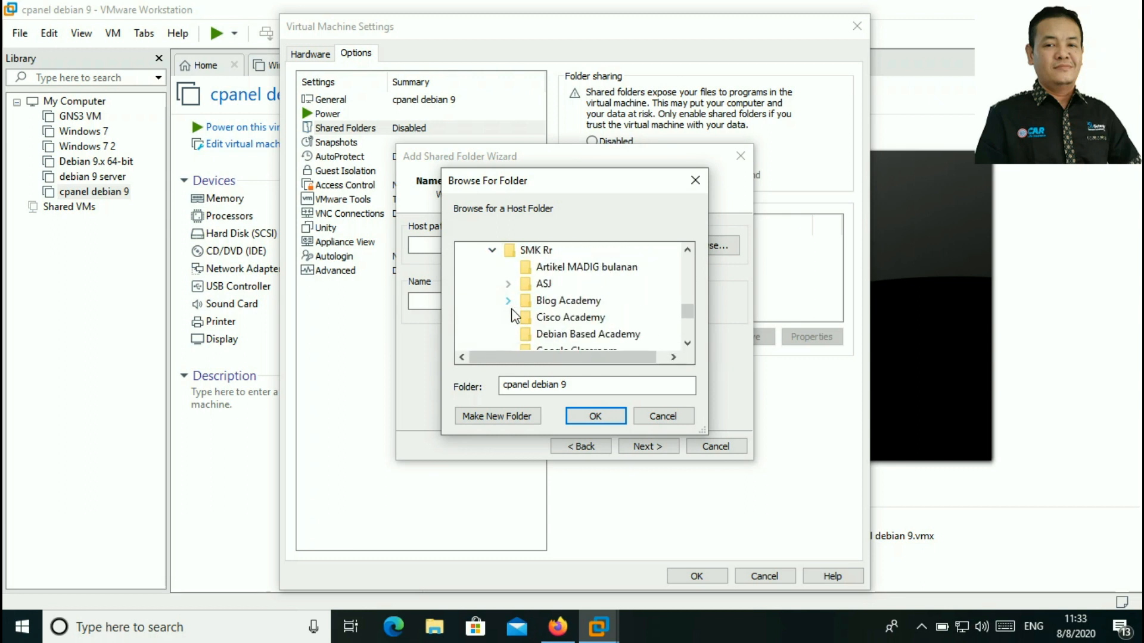
scroll(599, 279, "down", 2)
scroll(599, 279, "up", 2)
left_click(533, 249)
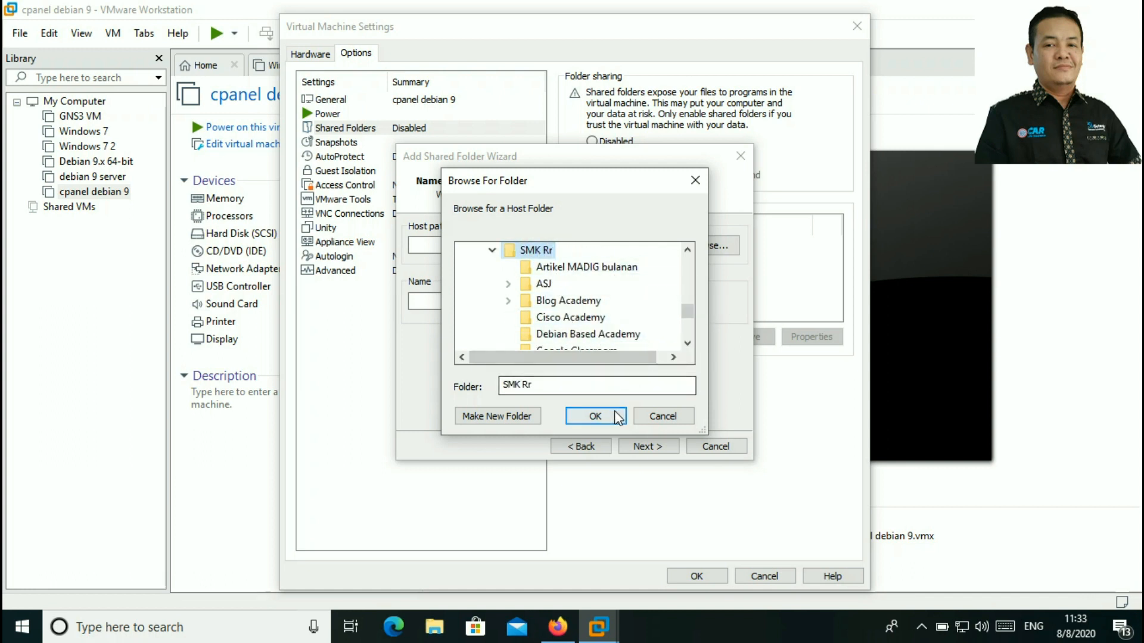
left_click(597, 417)
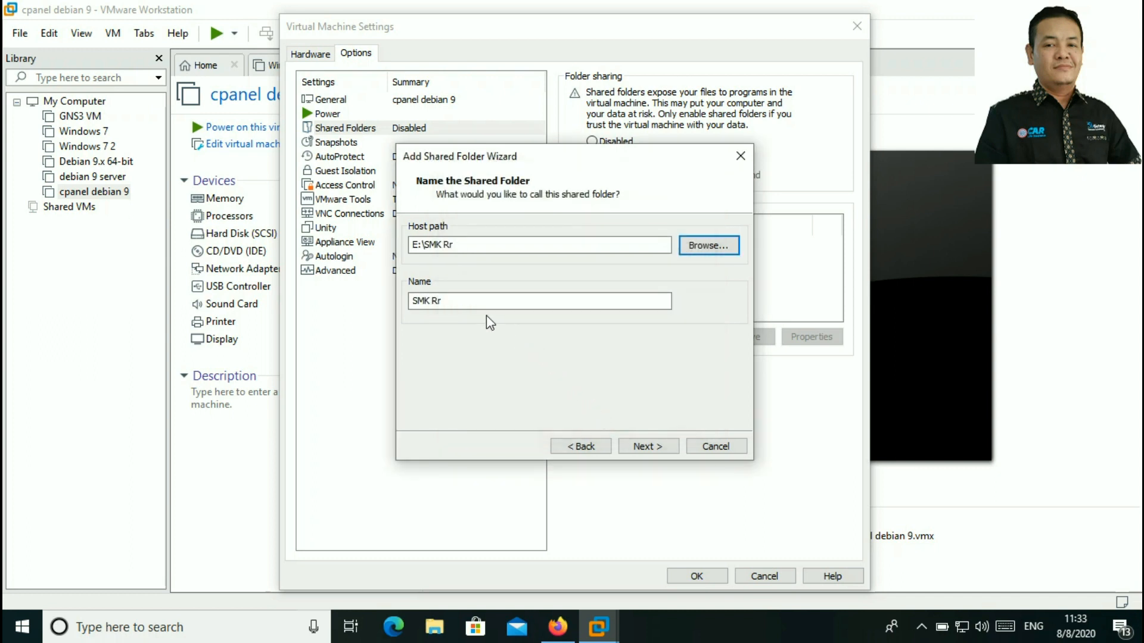
Name the shared folder sharing and finish adding it with the share enabled and not read-only
left_click_drag(459, 301, 361, 301)
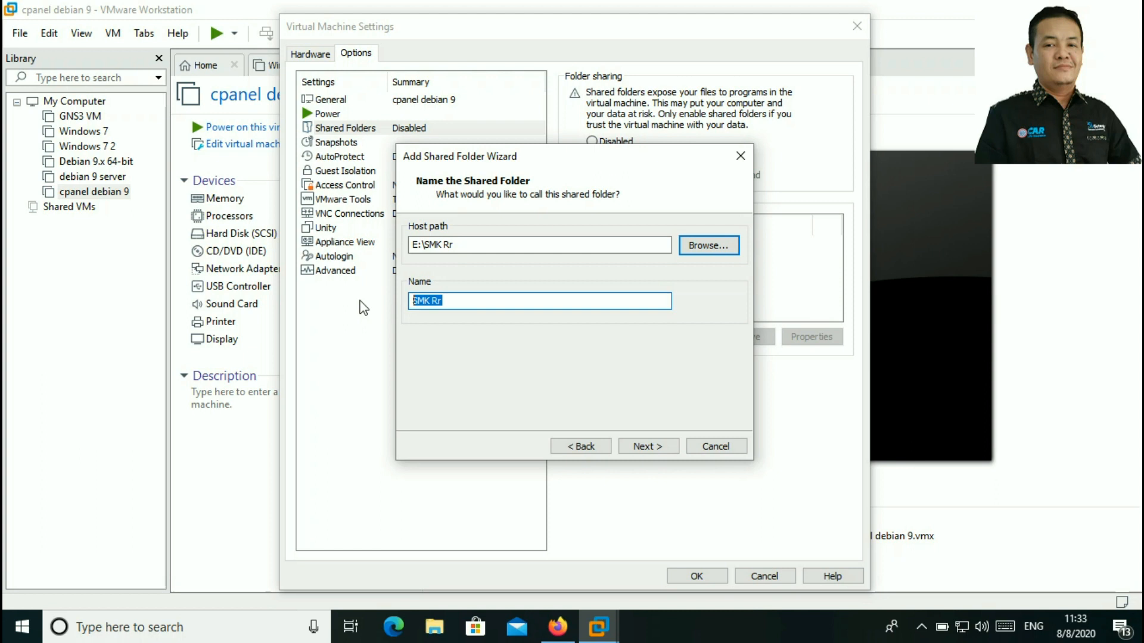
type("sharing")
left_click(653, 448)
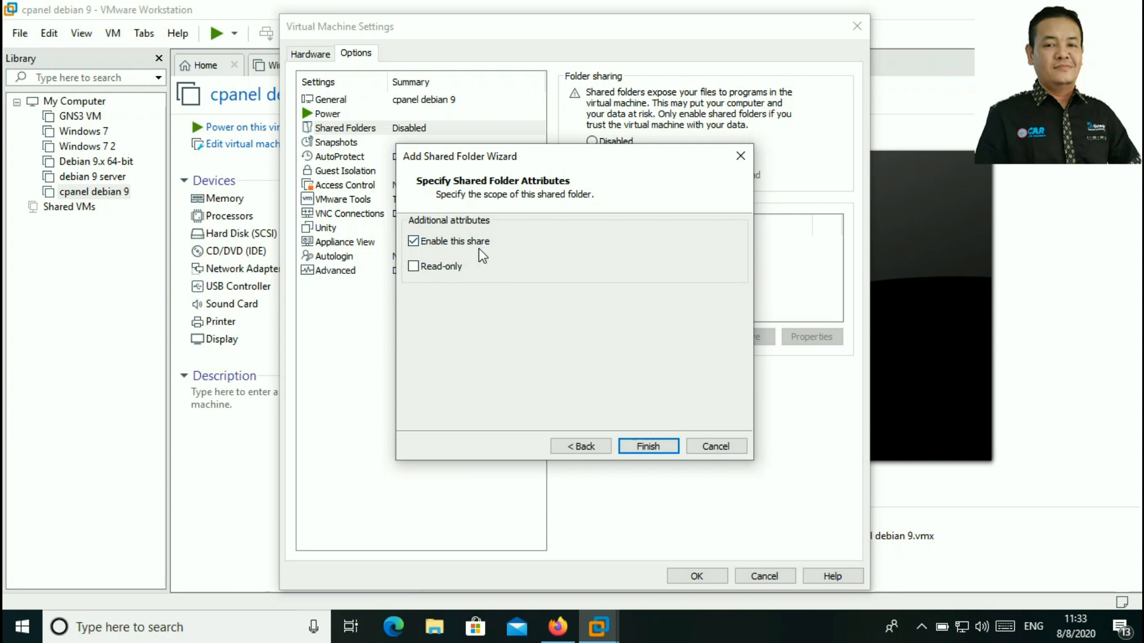
left_click(659, 448)
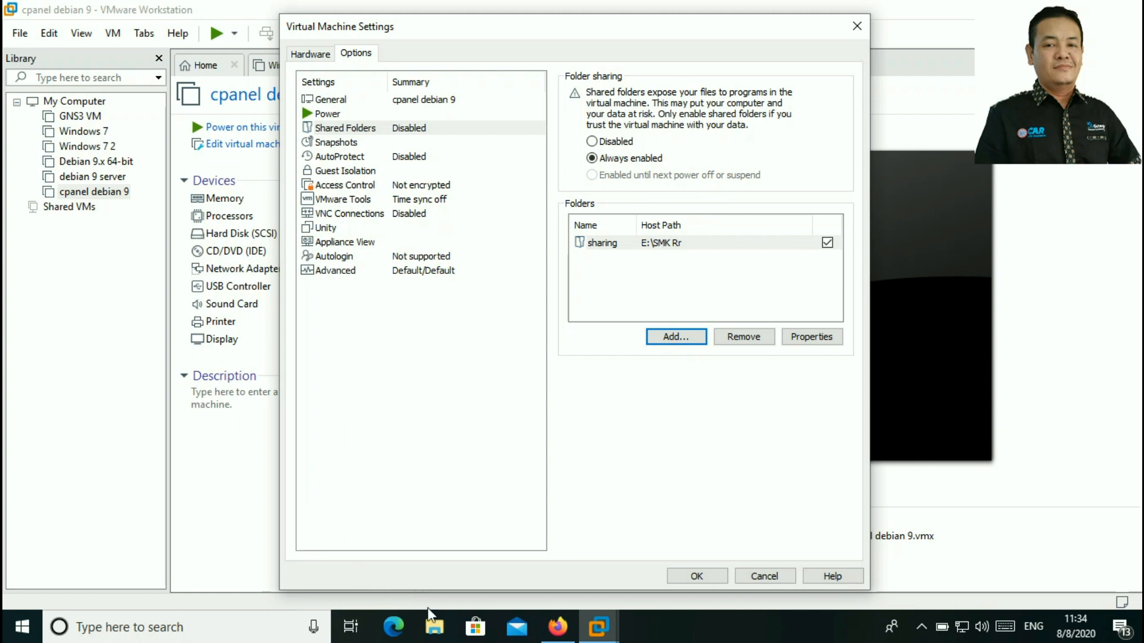
Switch to File Explorer and look through the SMK Rr folder on Local Disk (E:) that is shared with the virtual machine
left_click(441, 628)
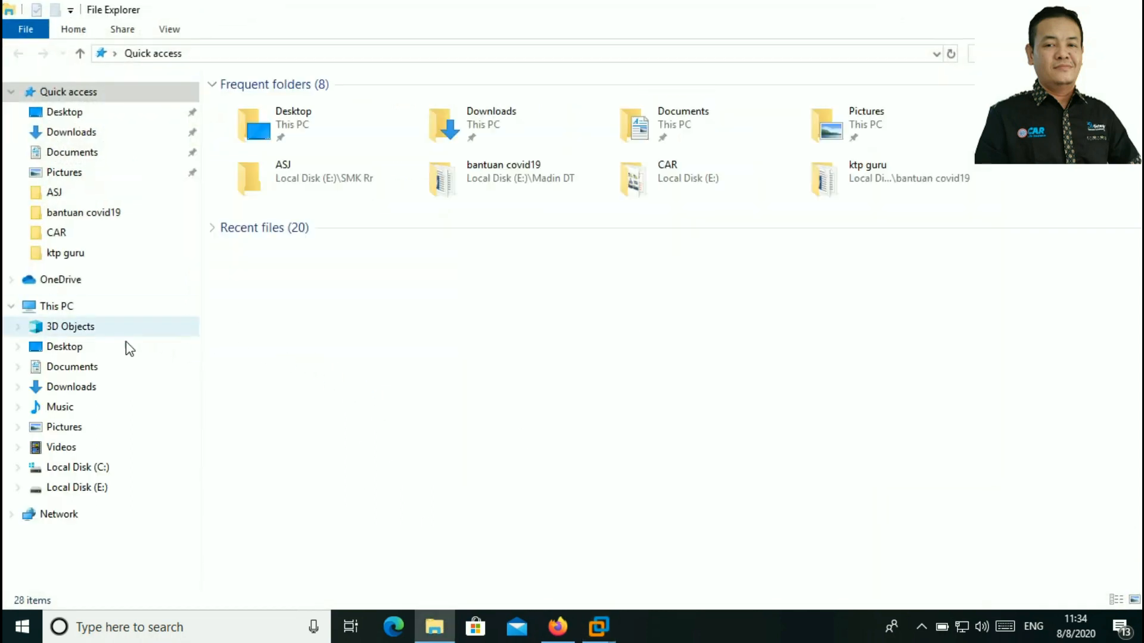
left_click(93, 489)
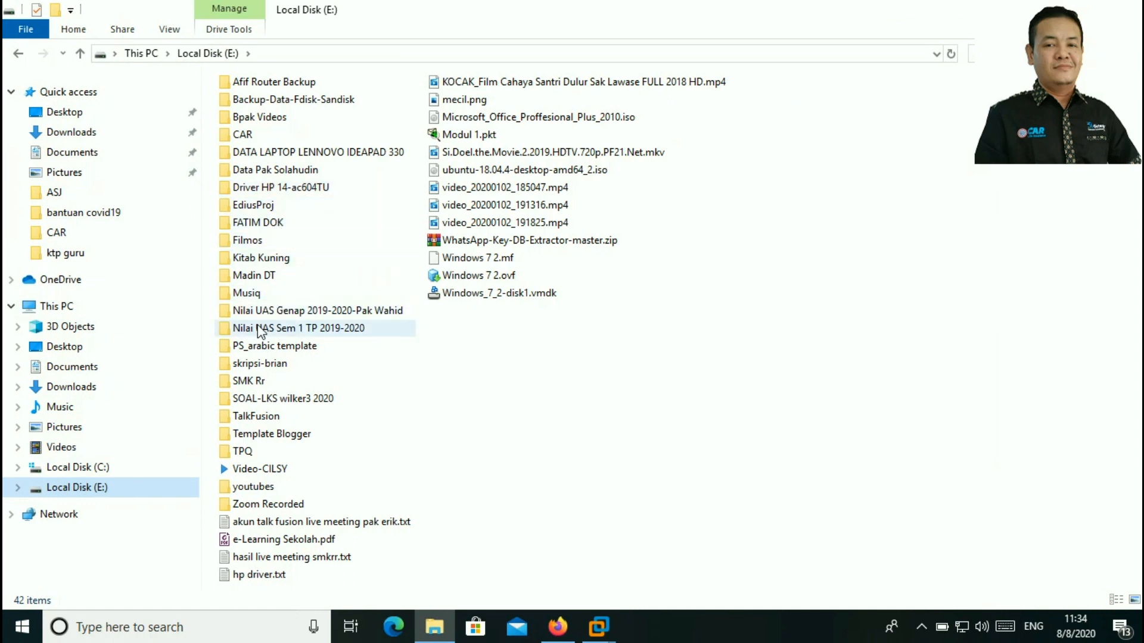
double_click(253, 381)
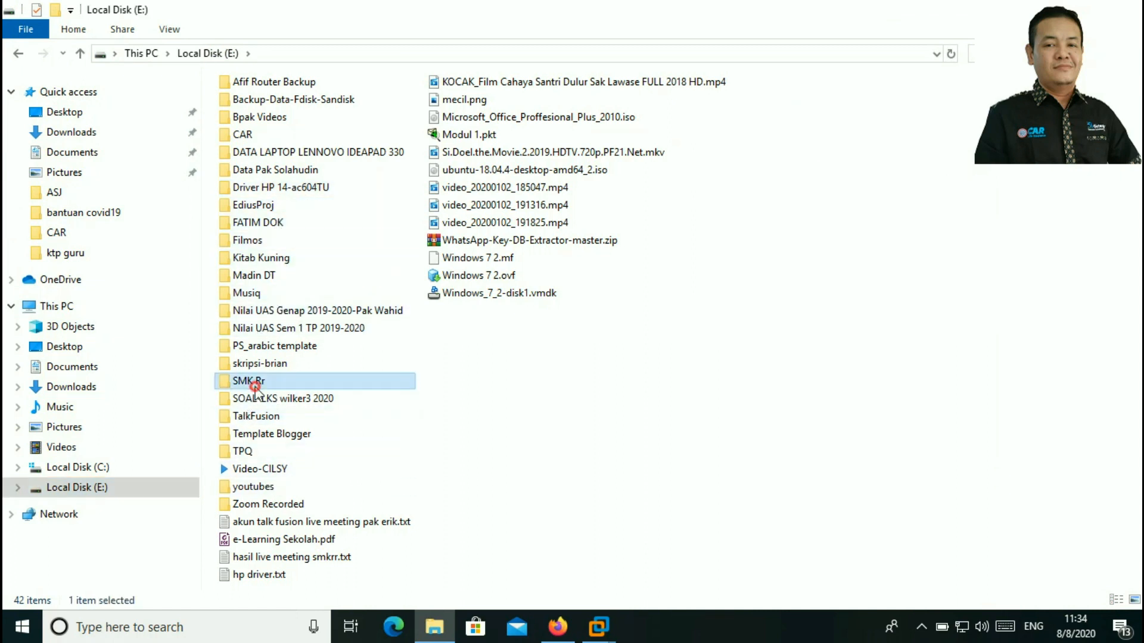
double_click(240, 99)
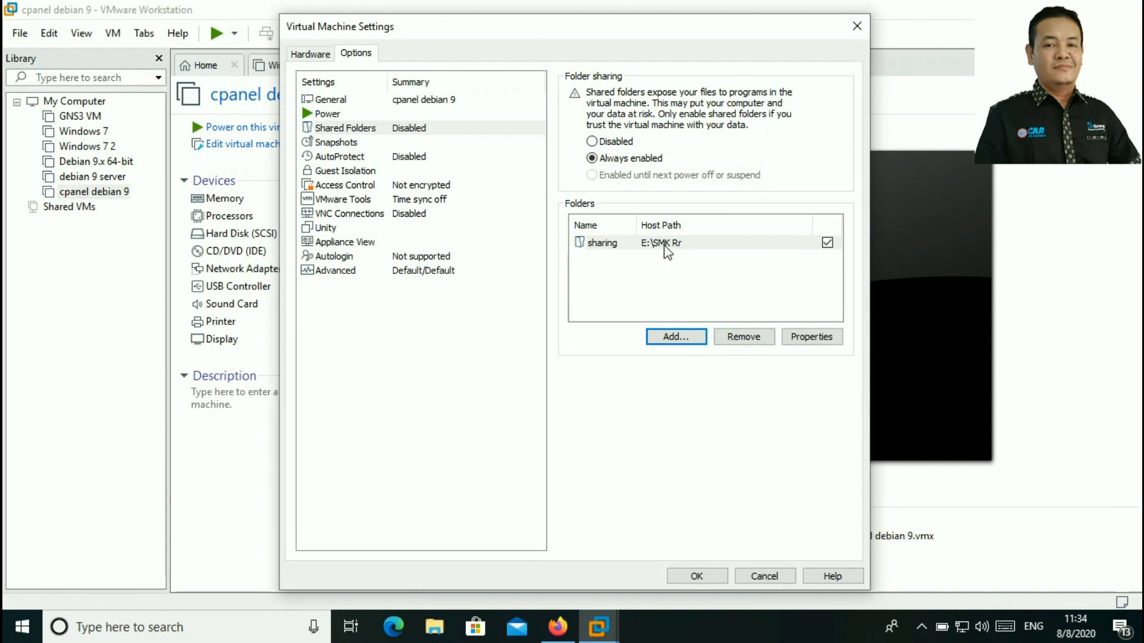
Change the host path of the sharing folder to E:\SMK Rr\ASJ and save the virtual machine settings
left_click(667, 249)
left_click(805, 343)
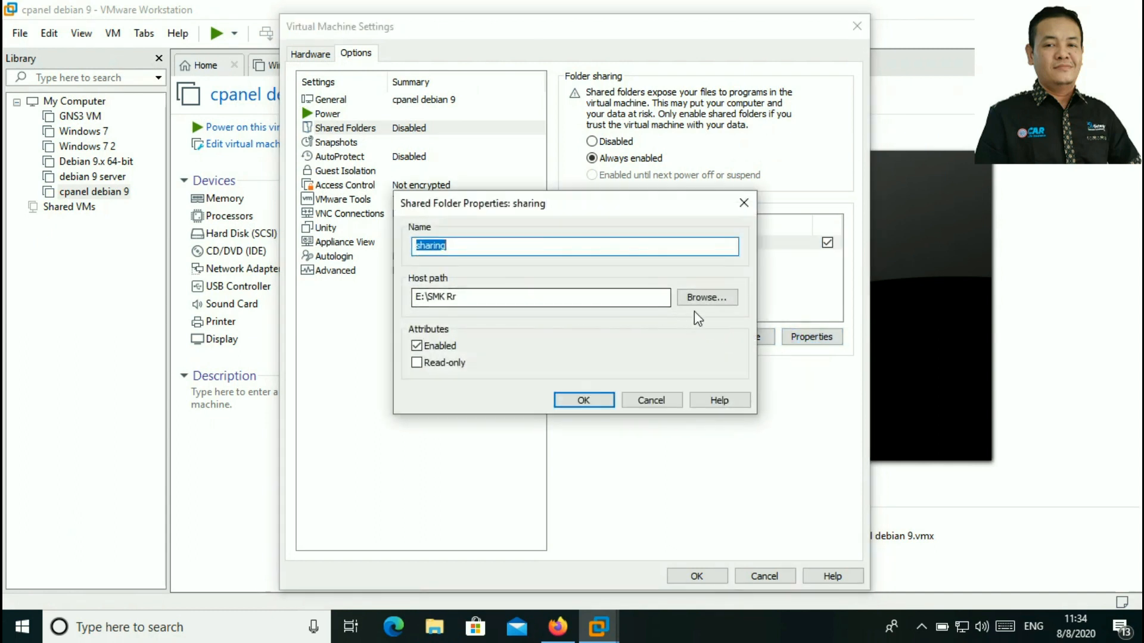
left_click(725, 298)
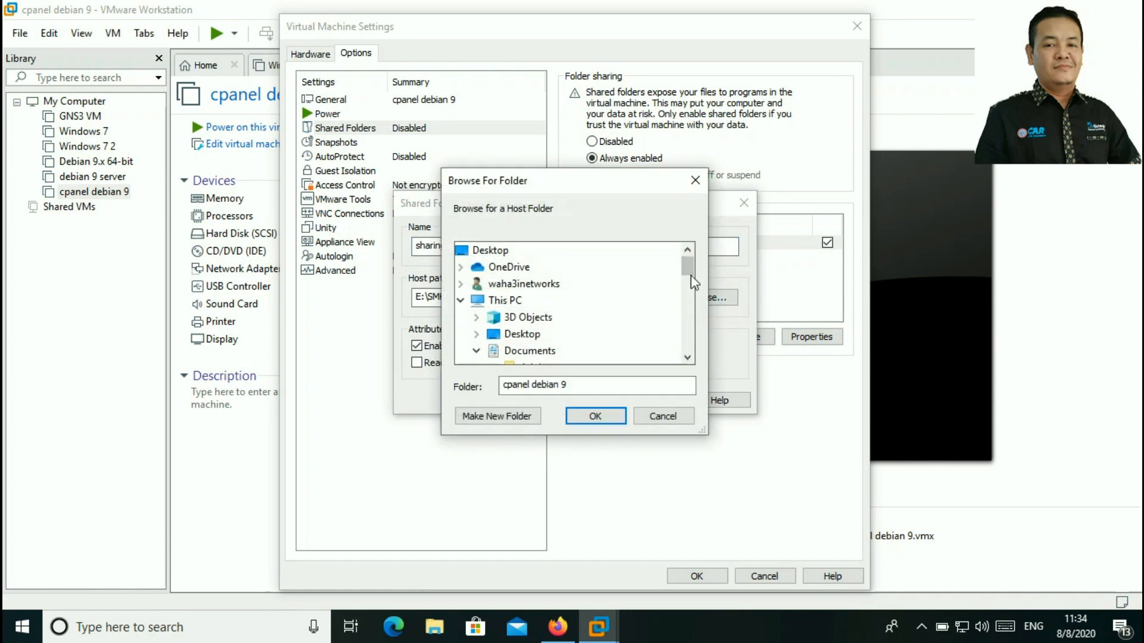
left_click_drag(691, 276, 695, 325)
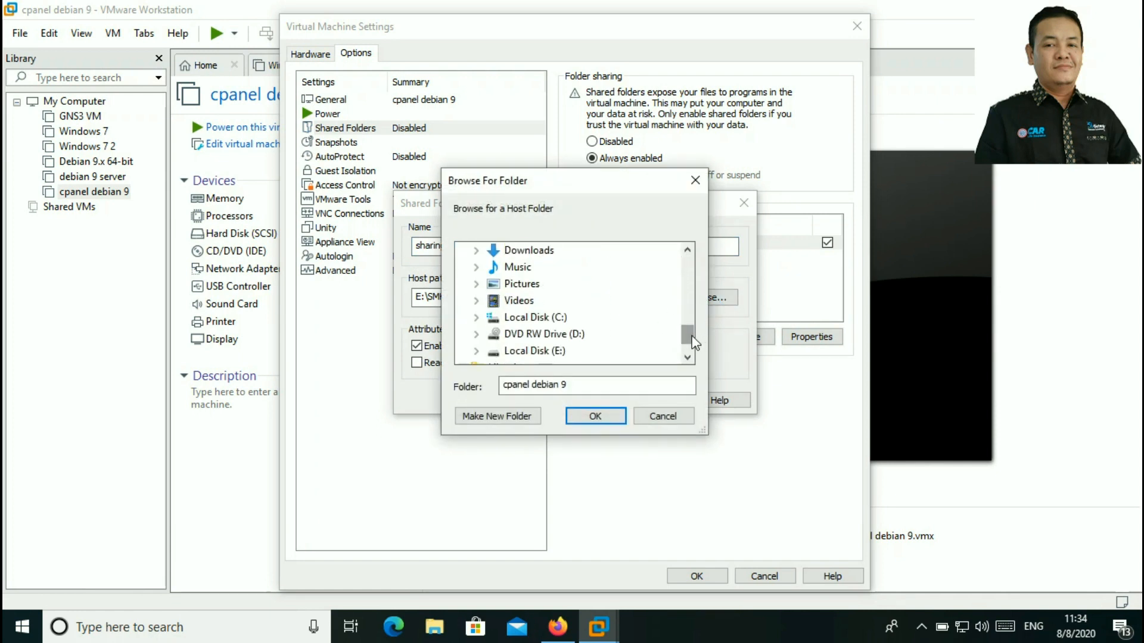
left_click(476, 350)
scroll(540, 351, "down", 12)
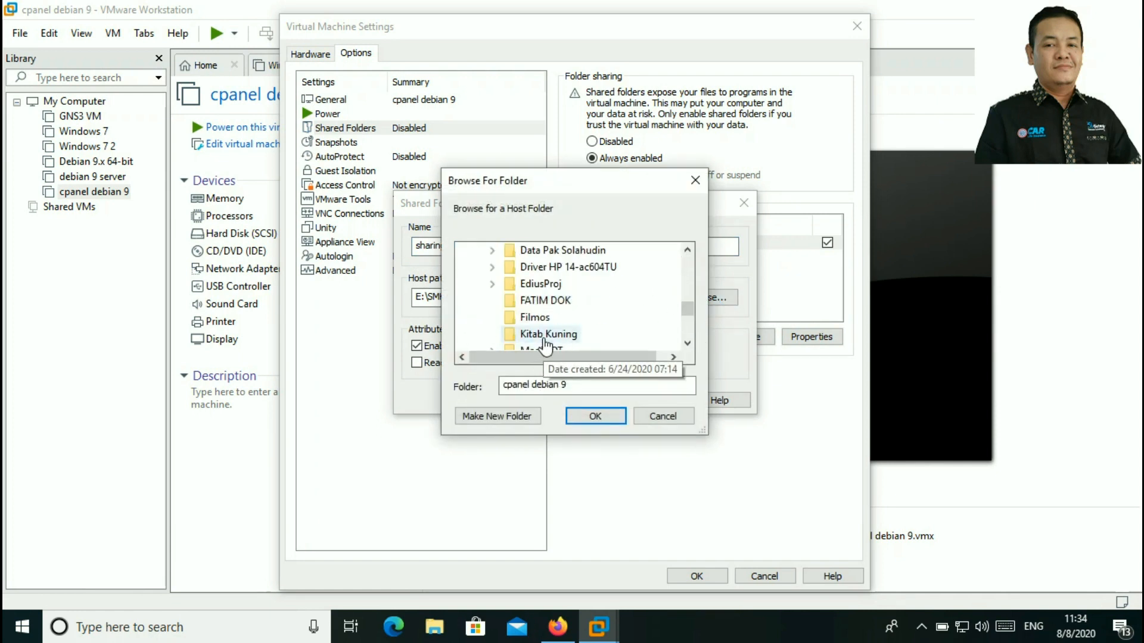
scroll(530, 340, "up", 4)
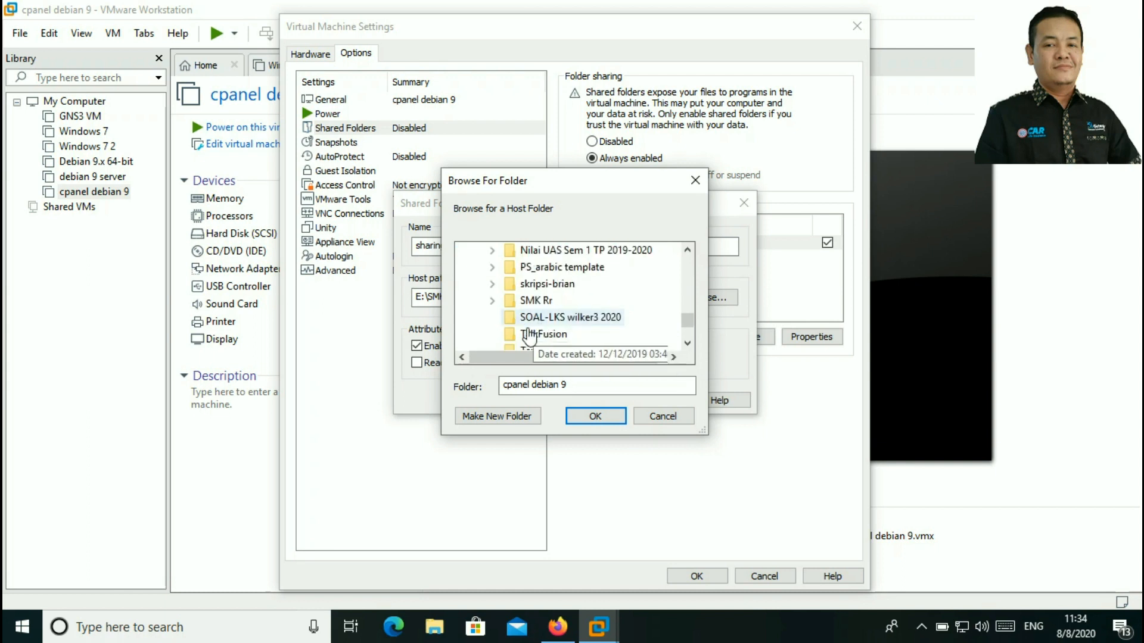
left_click(493, 301)
left_click(545, 284)
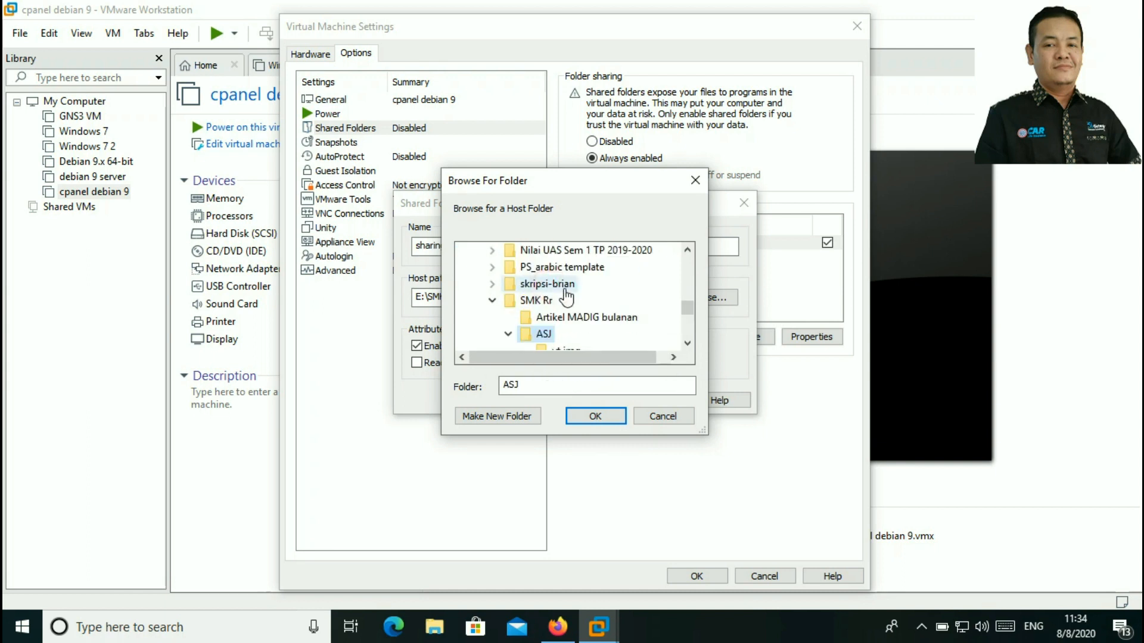
left_click(595, 416)
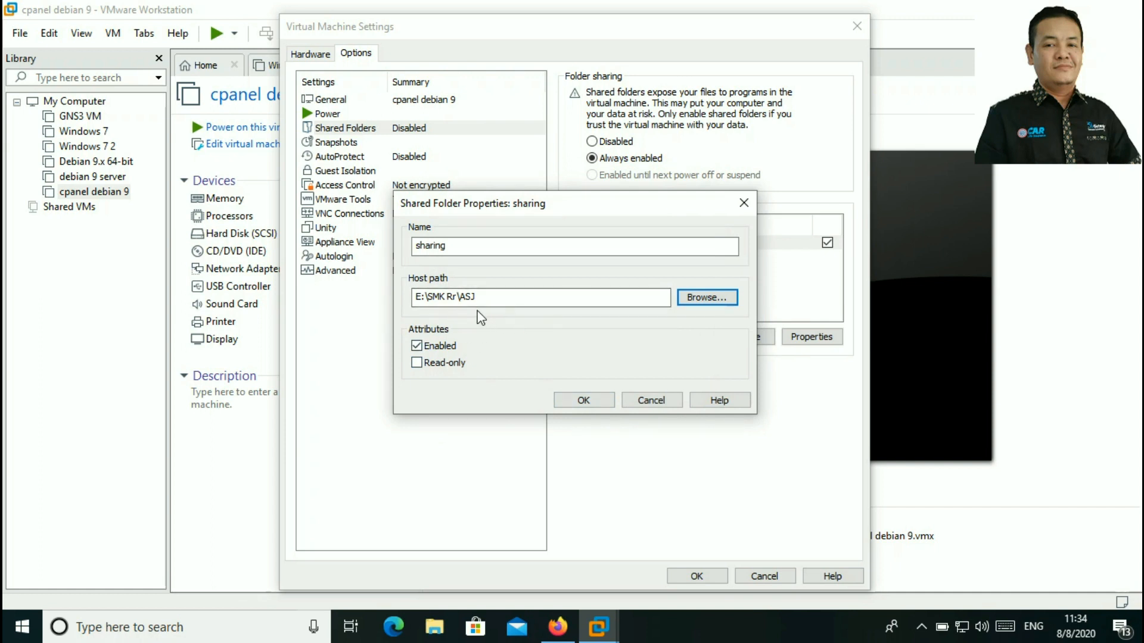
left_click(586, 401)
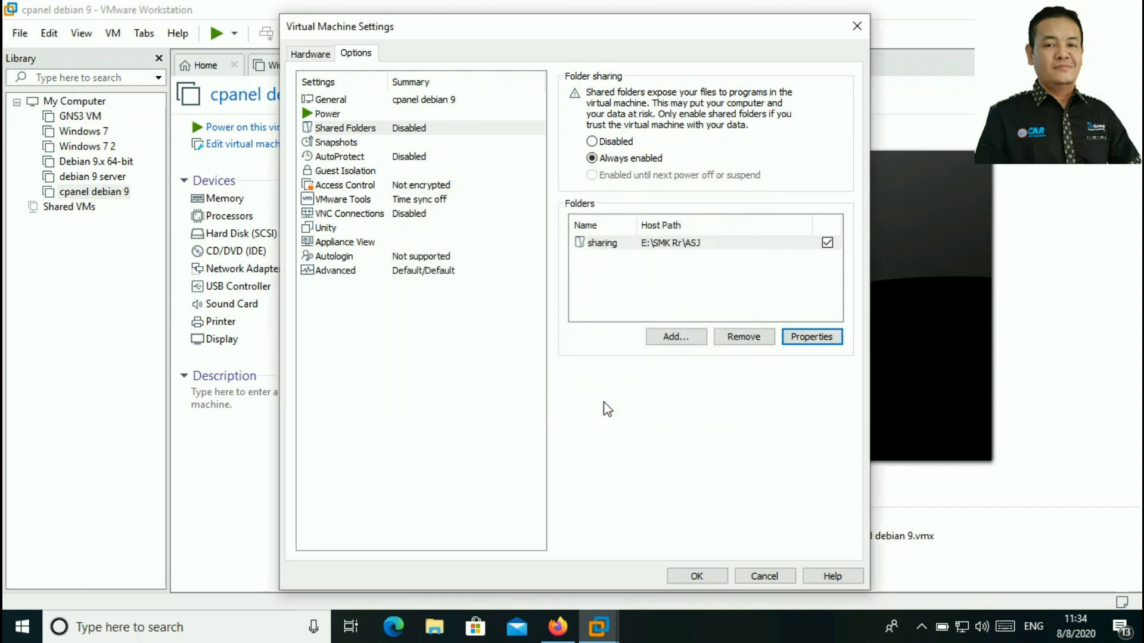
left_click(695, 577)
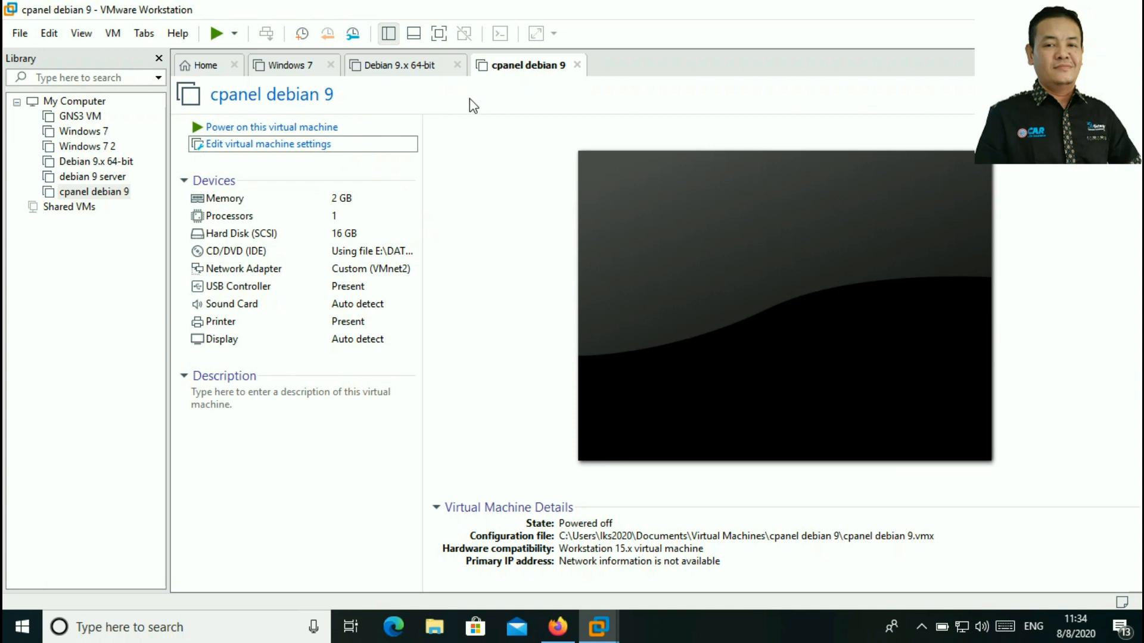
Power on the cpanel debian 9 virtual machine
left_click(271, 131)
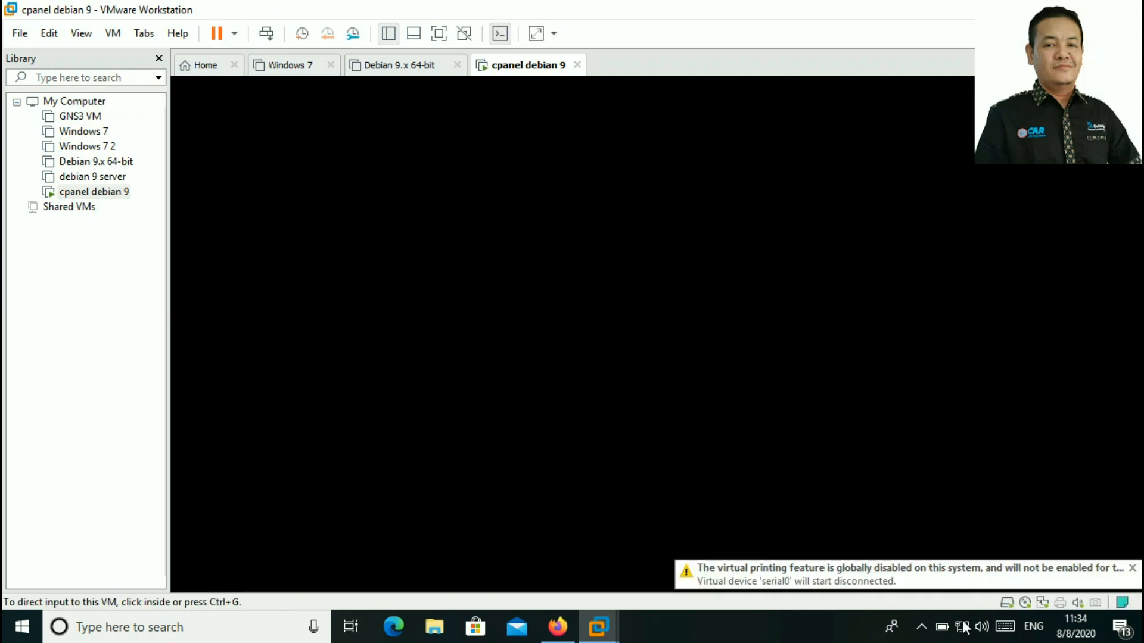
left_click(922, 632)
left_click(922, 632)
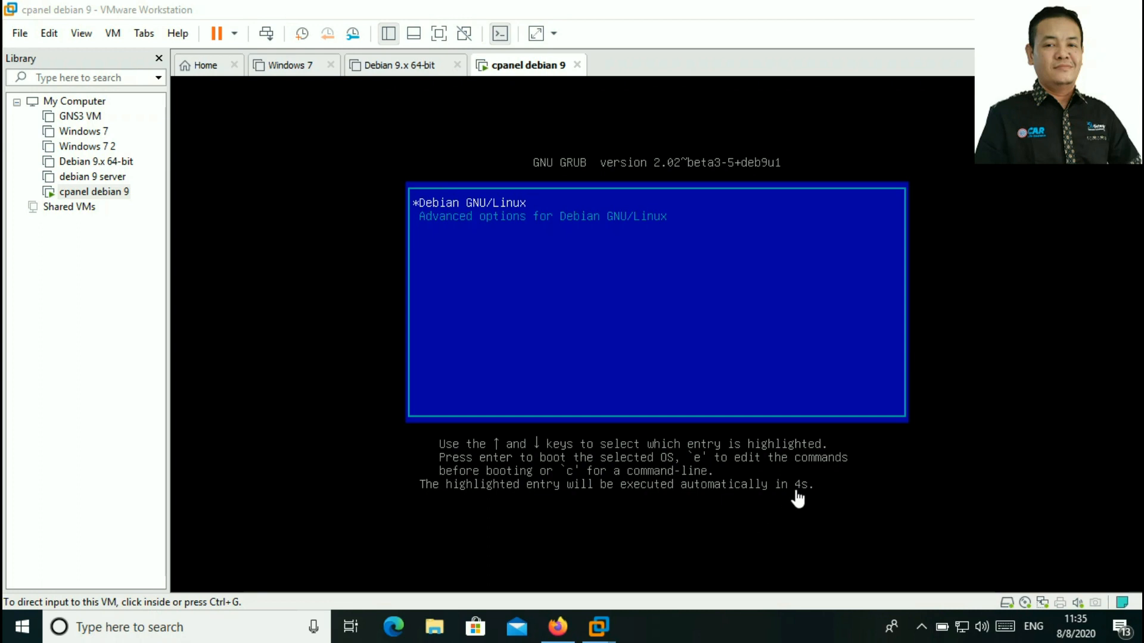
Log in to the Debian console as root with the account password
left_click(848, 357)
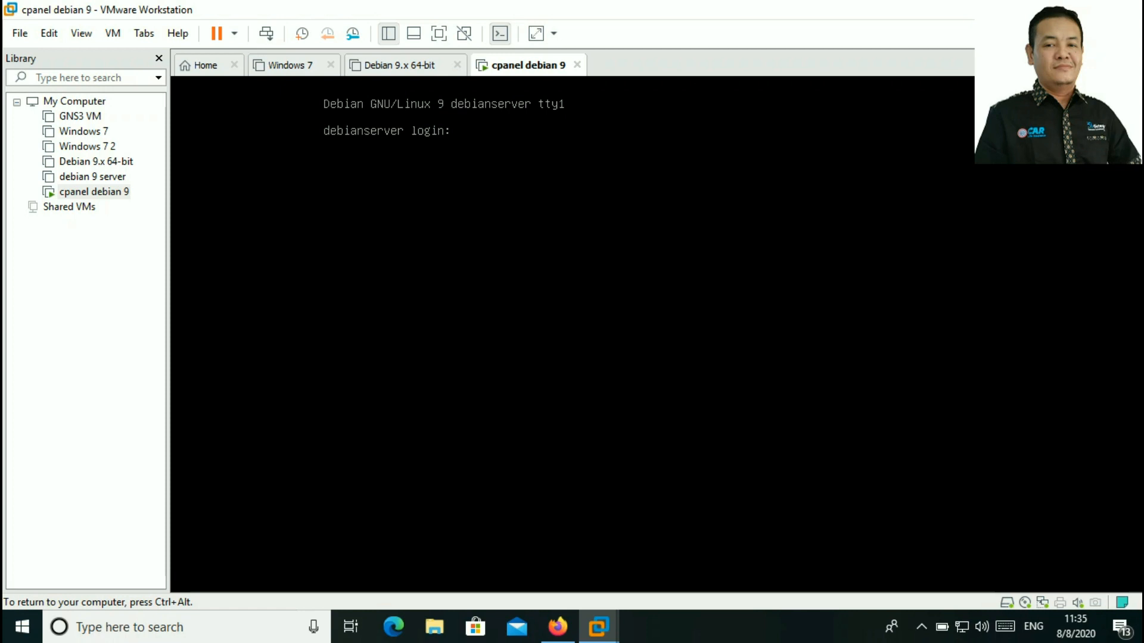
type("oot")
key("Return")
key("Return")
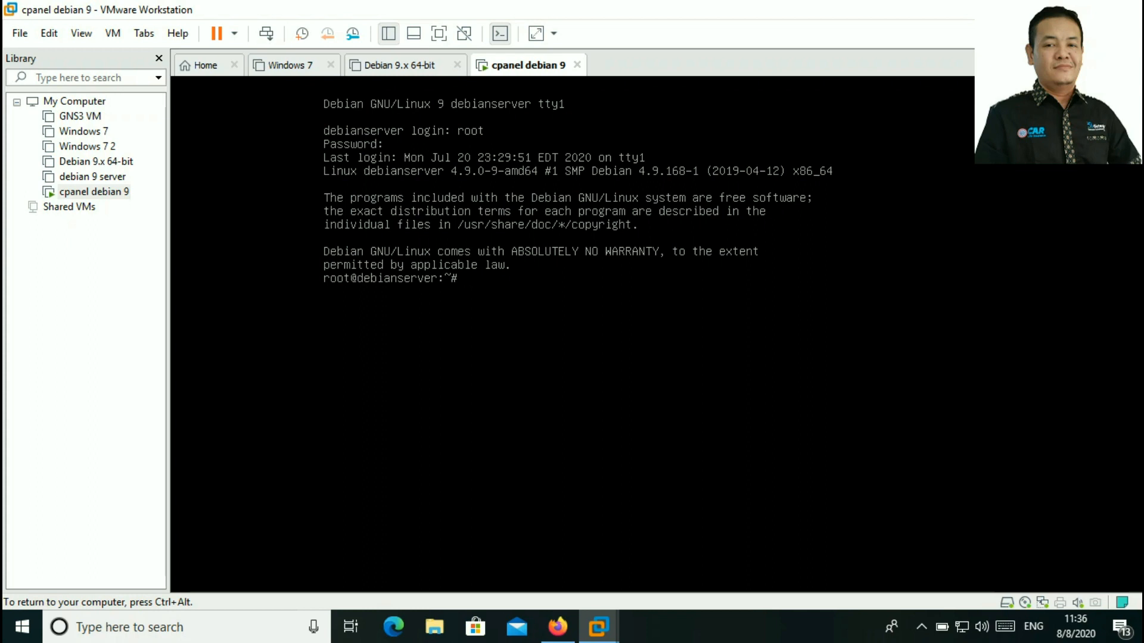
Start the VMware Tools installation for the virtual machine, overriding the CD-ROM lock, and dismiss the installation hint
key("ctrl+alt")
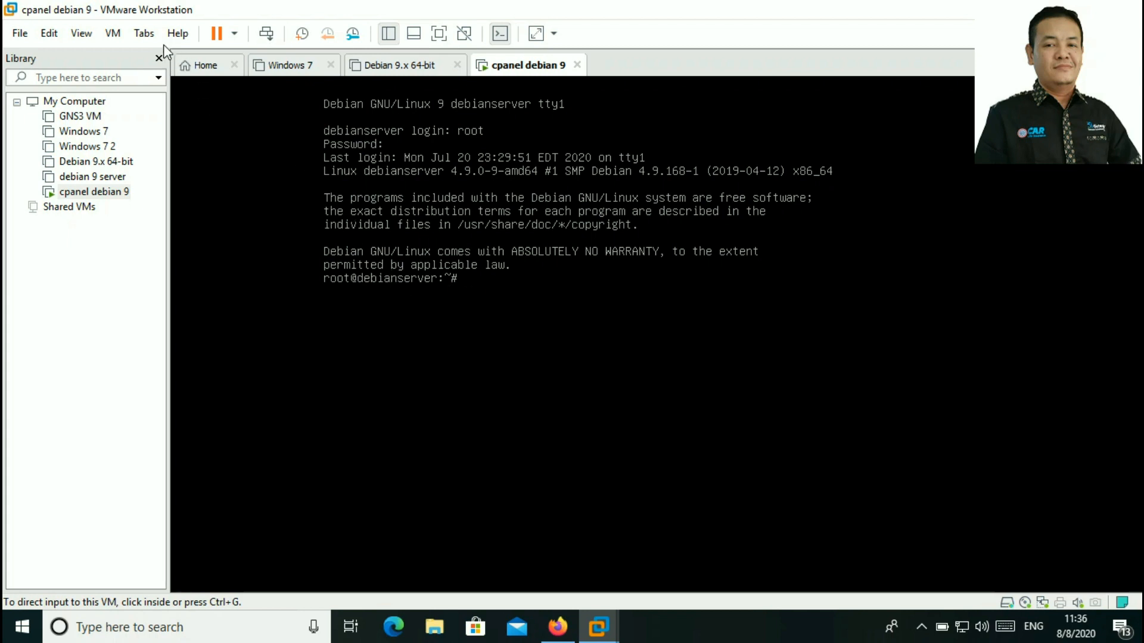
left_click(119, 36)
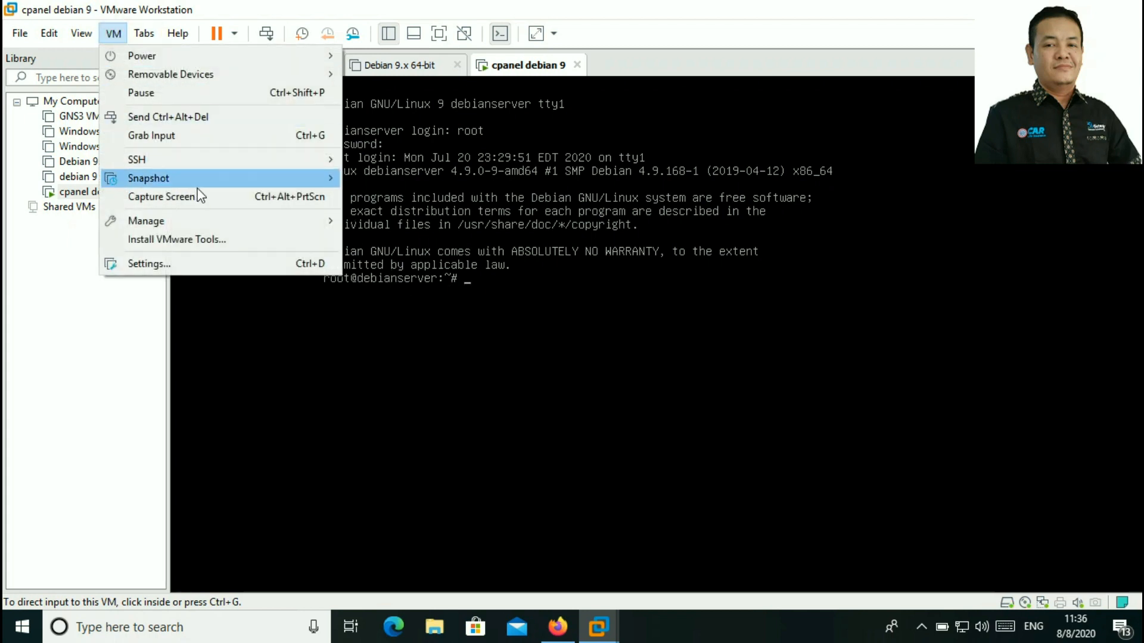
left_click(229, 243)
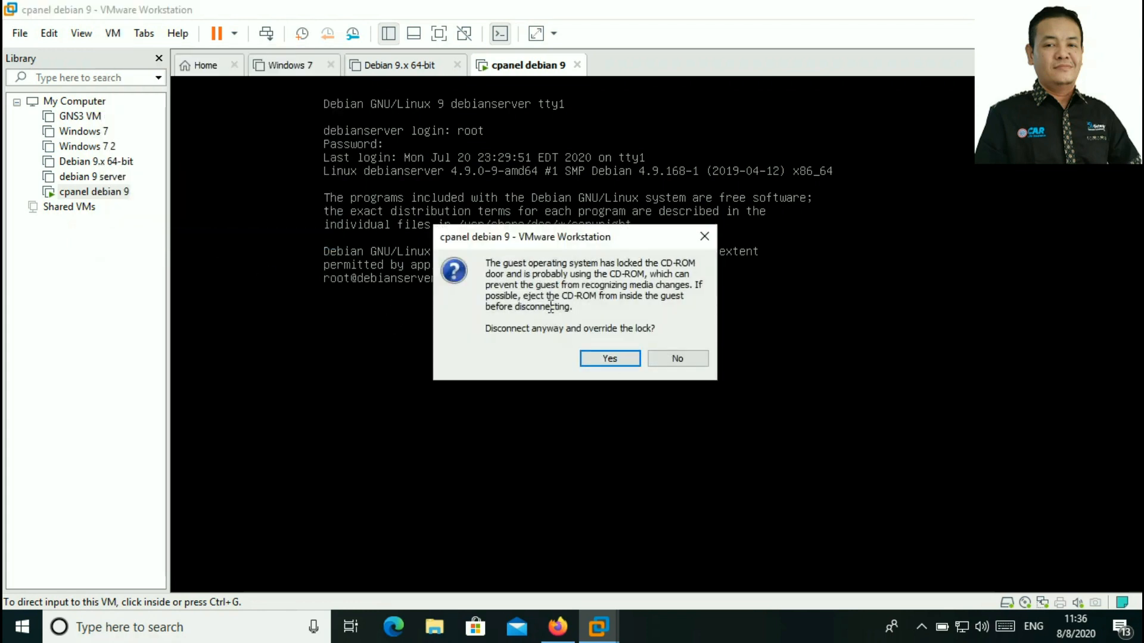
left_click(620, 356)
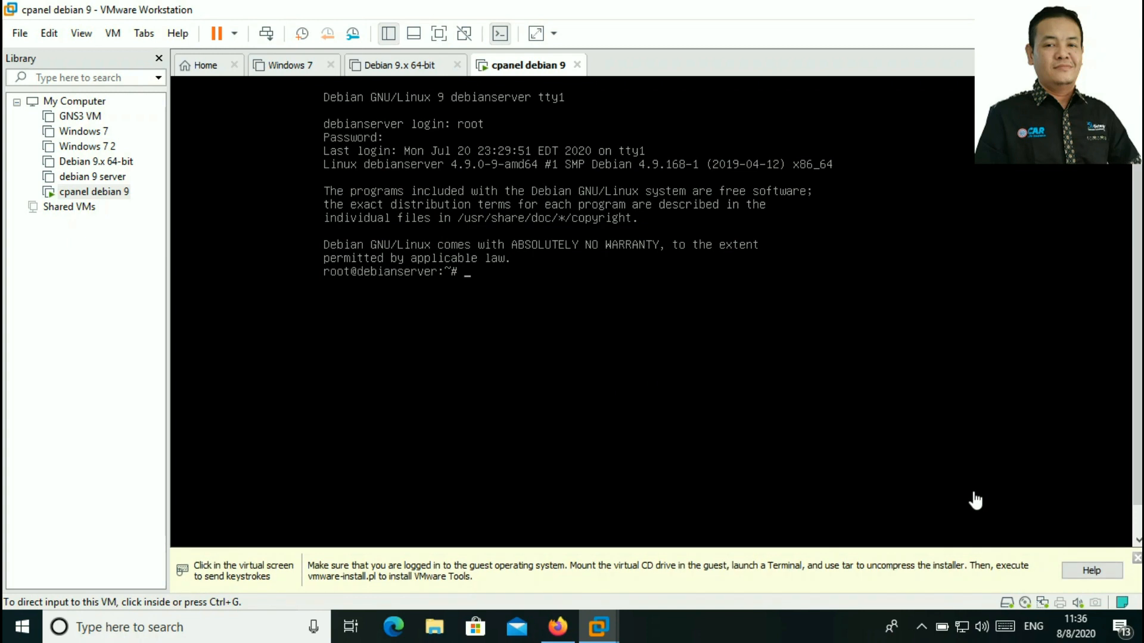
left_click(1138, 558)
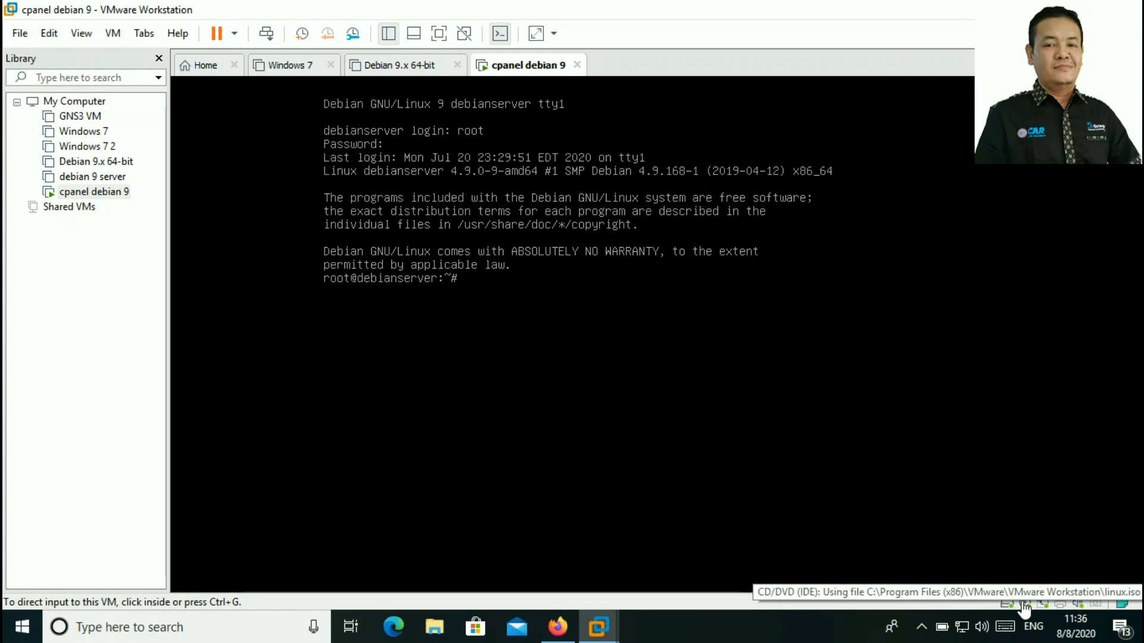
Mount the virtual CD /dev/sr0 on /mnt in the Debian console and list the files in /mnt
left_click(650, 374)
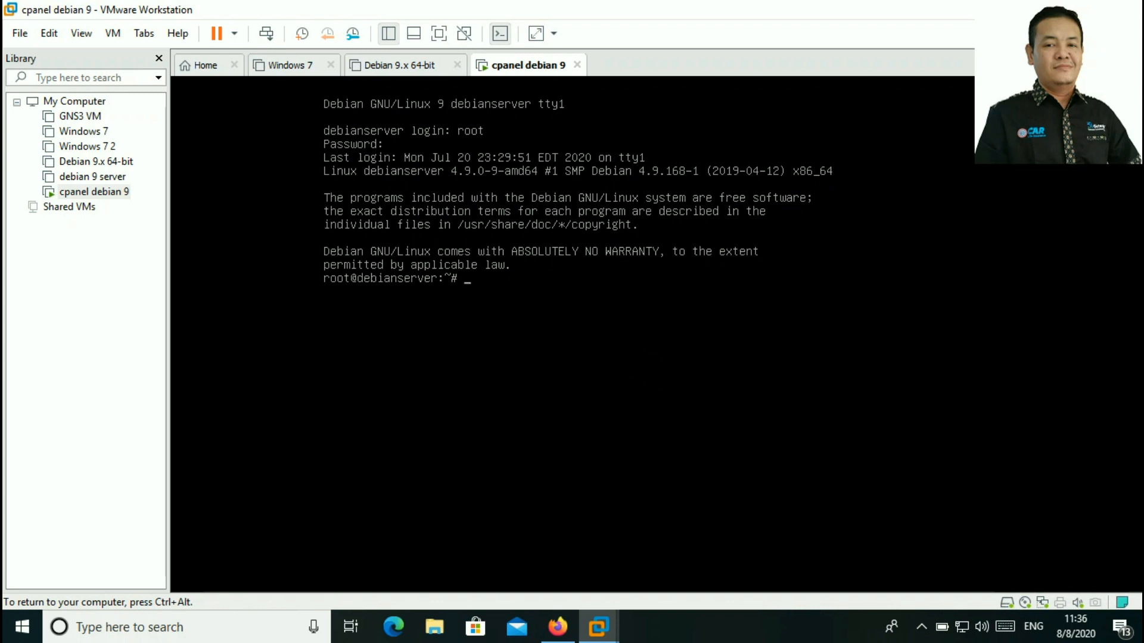
type("mount /dev/sr0 /mnt")
key("Return")
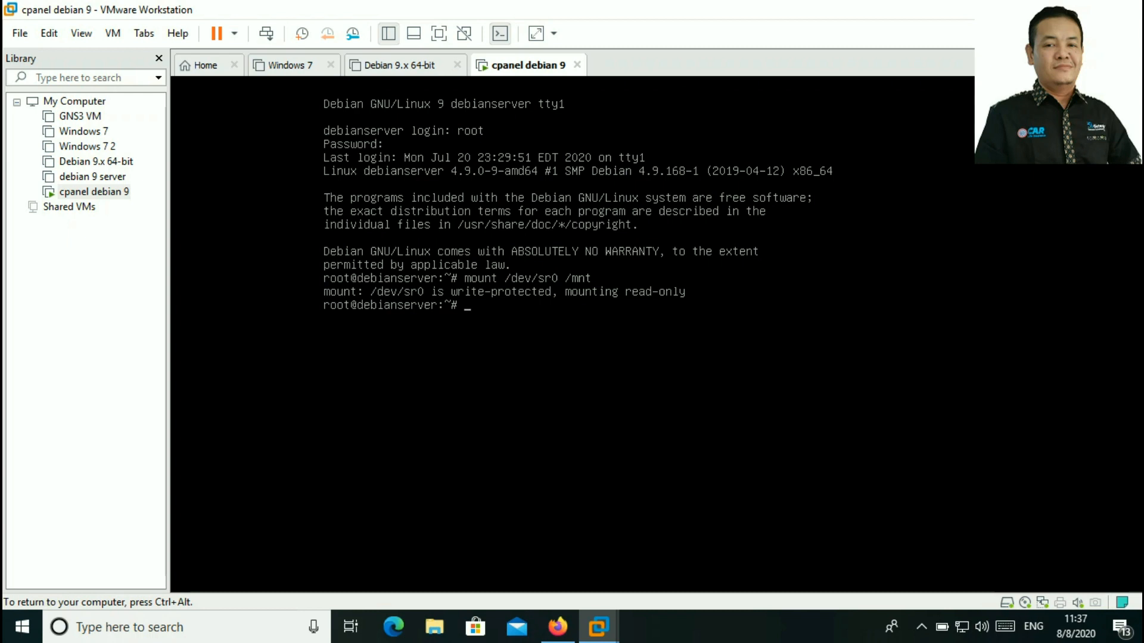
type("cd /mnt")
key("Return")
type("l")
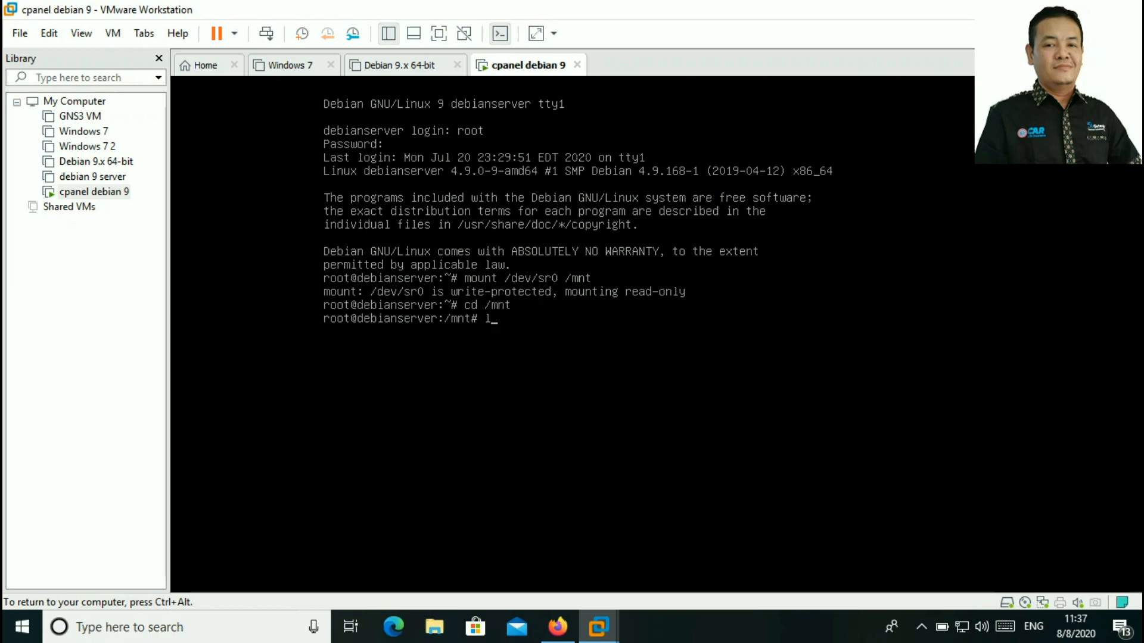
type("s")
key("Return")
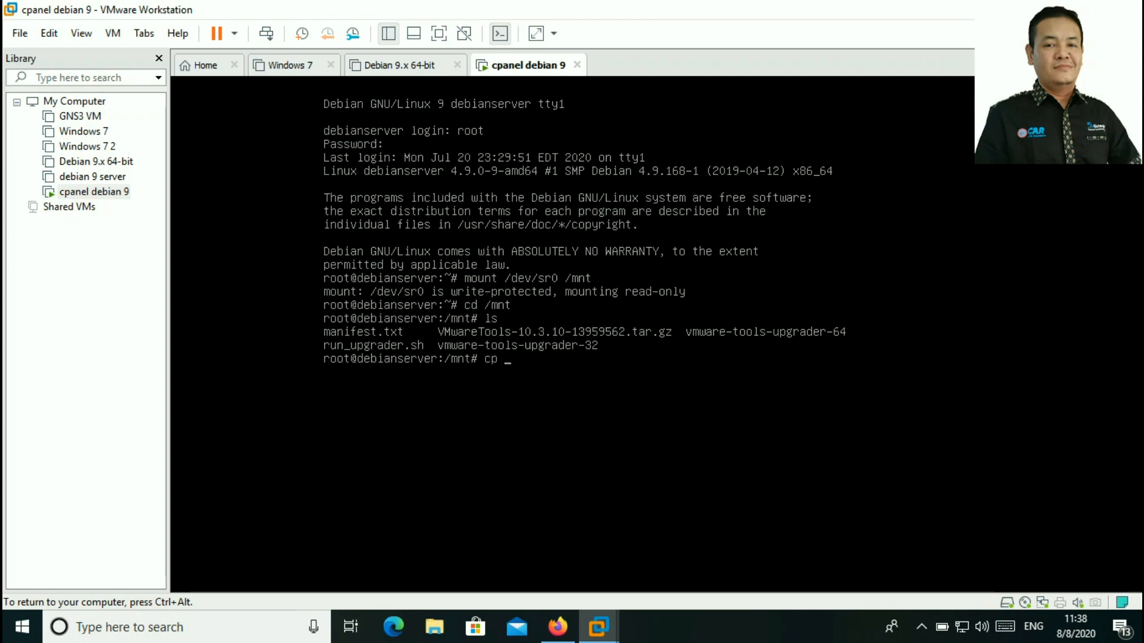
Copy VMwareTools-10.3.10-13959562.tar.gz from /mnt to /root
type("VMw")
key("Tab")
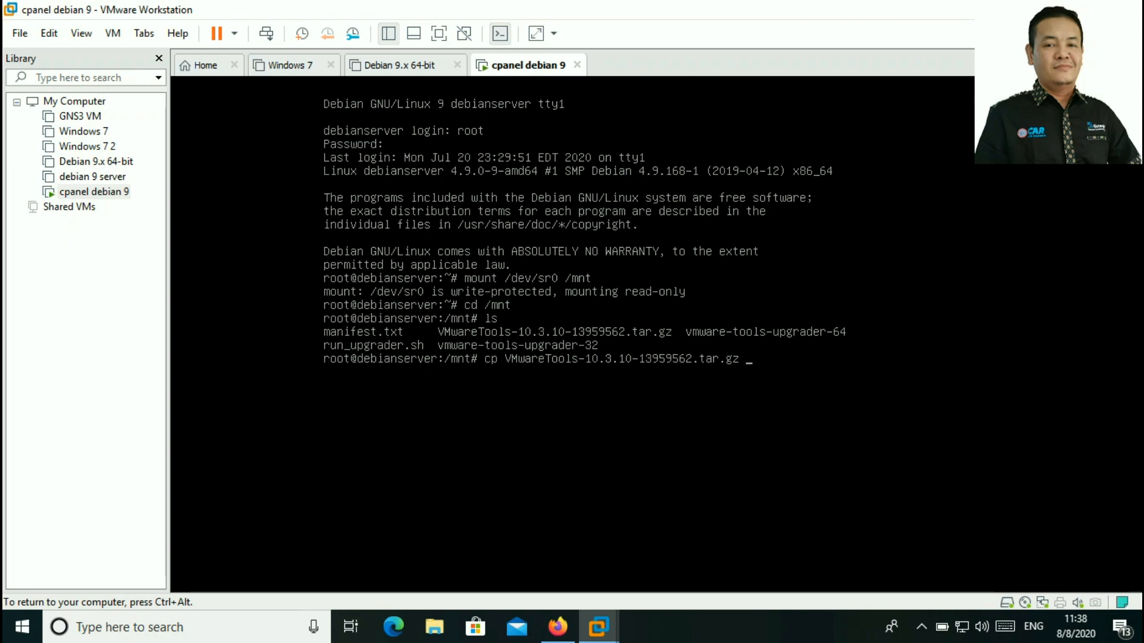
type("/root")
key("Return")
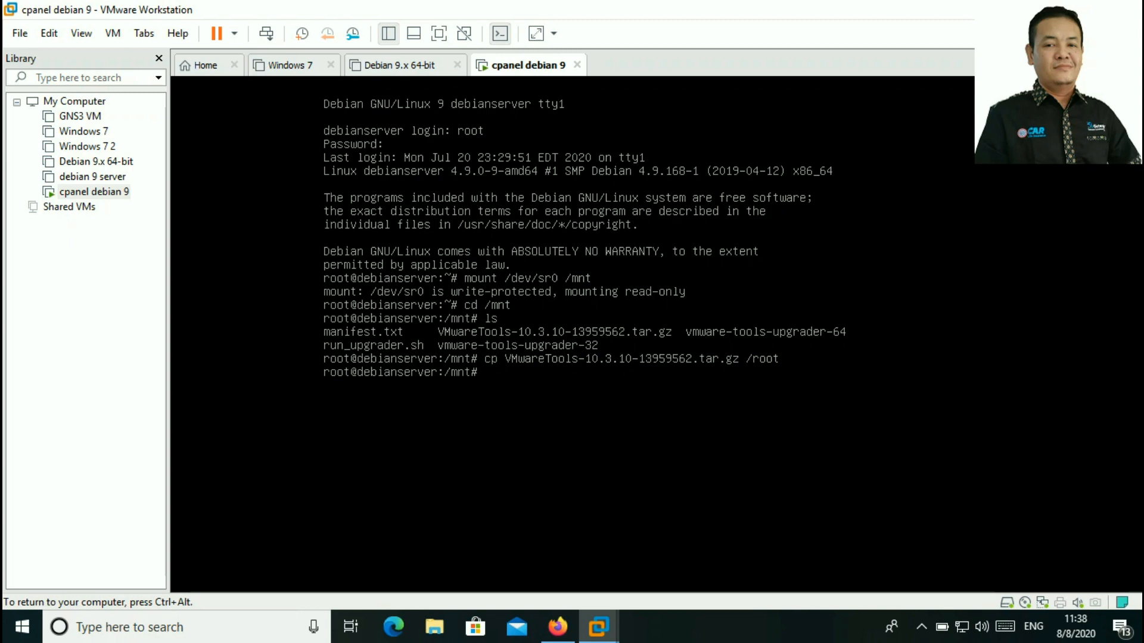
Change to the /root directory and list its contents to check the copied archive
type("cd /root")
key("Return")
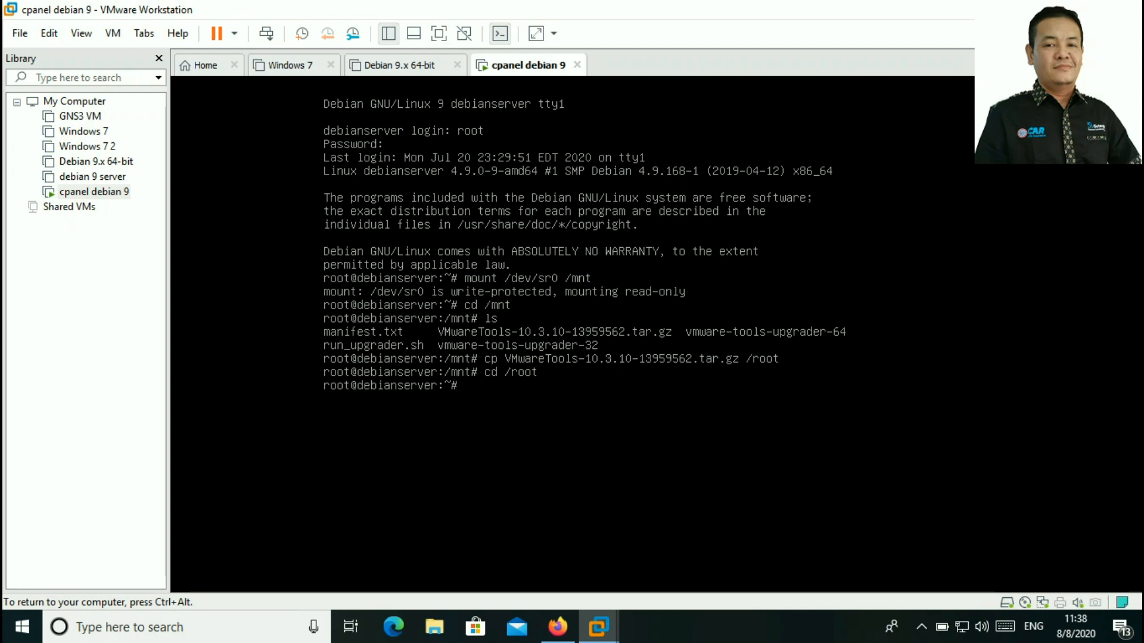
type("ls")
key("Return")
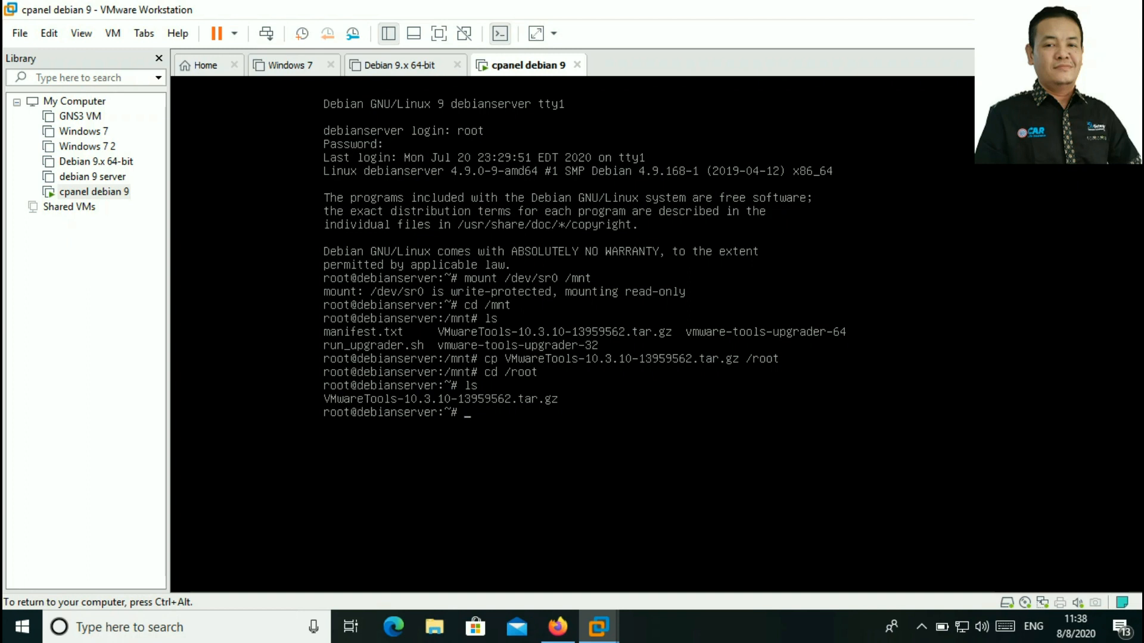
Extract VMwareTools-10.3.10-13959562.tar.gz with tar -xzvf and list the resulting files in /root
type("tar -xzvf Vm")
key("BackSpace")
type("M")
key("Tab")
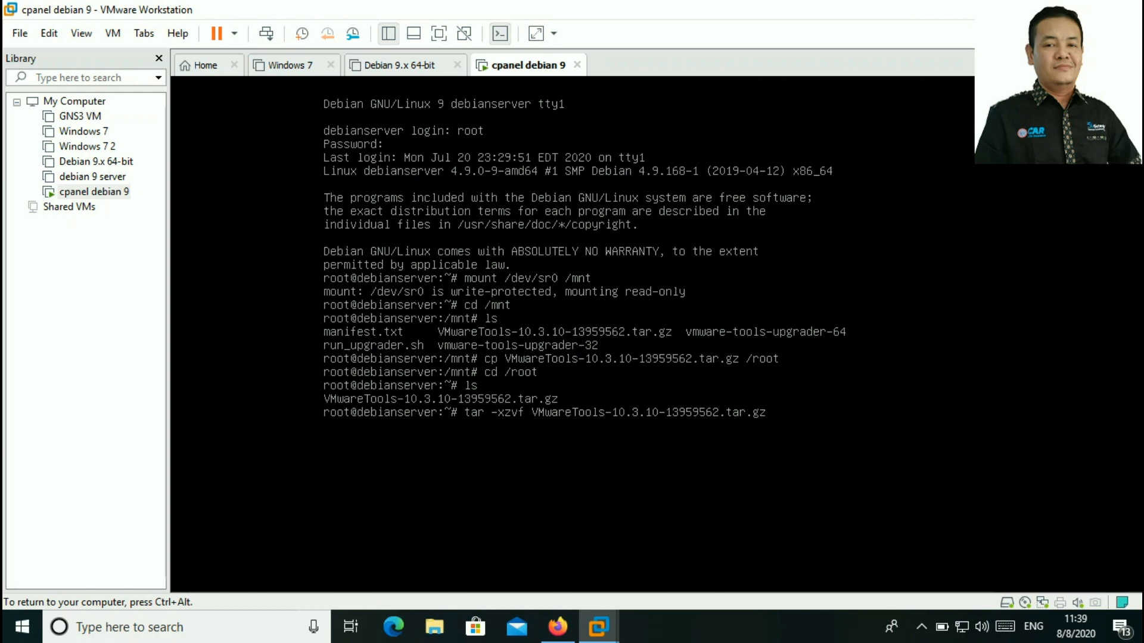
key("Return")
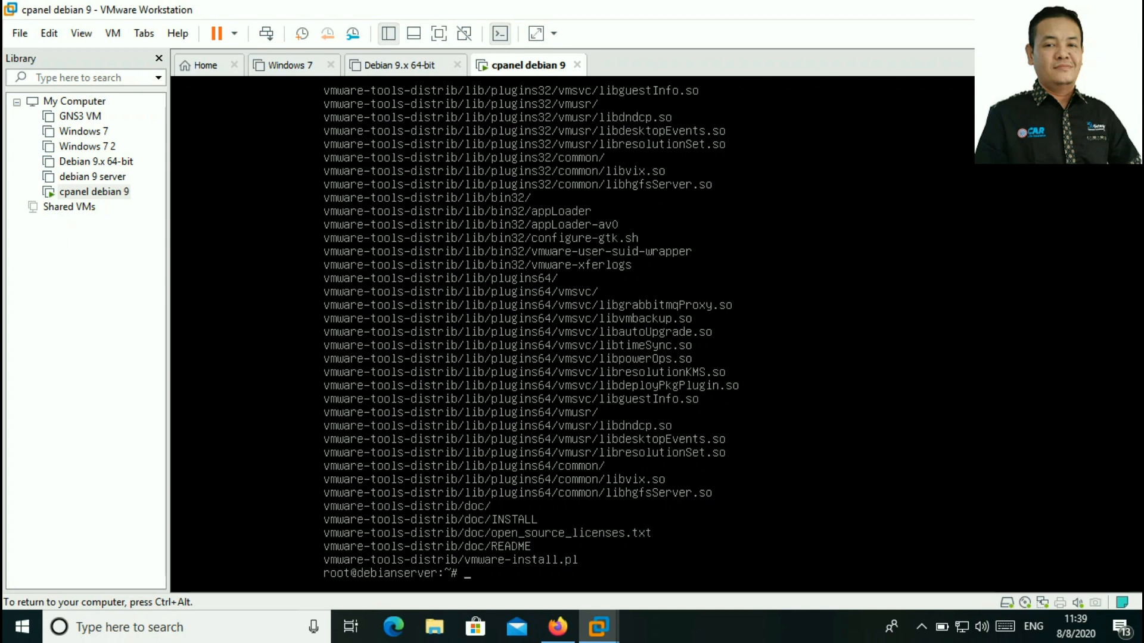
type("ls")
key("Return")
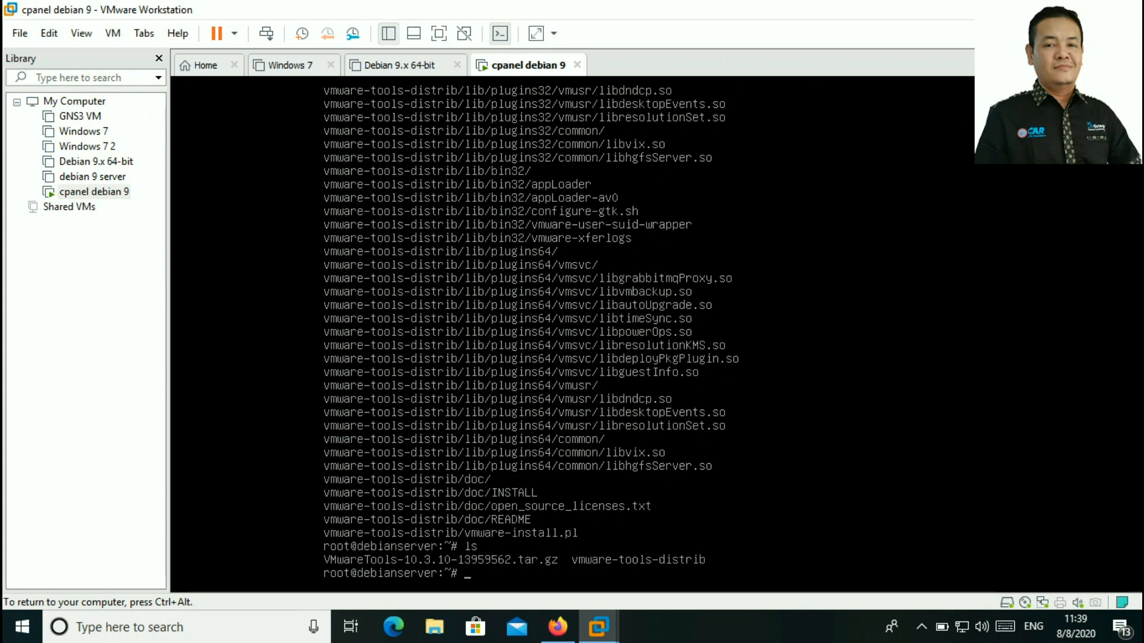
Change into the vmware-tools-distrib directory and list its contents
type("cd vm")
key("Tab")
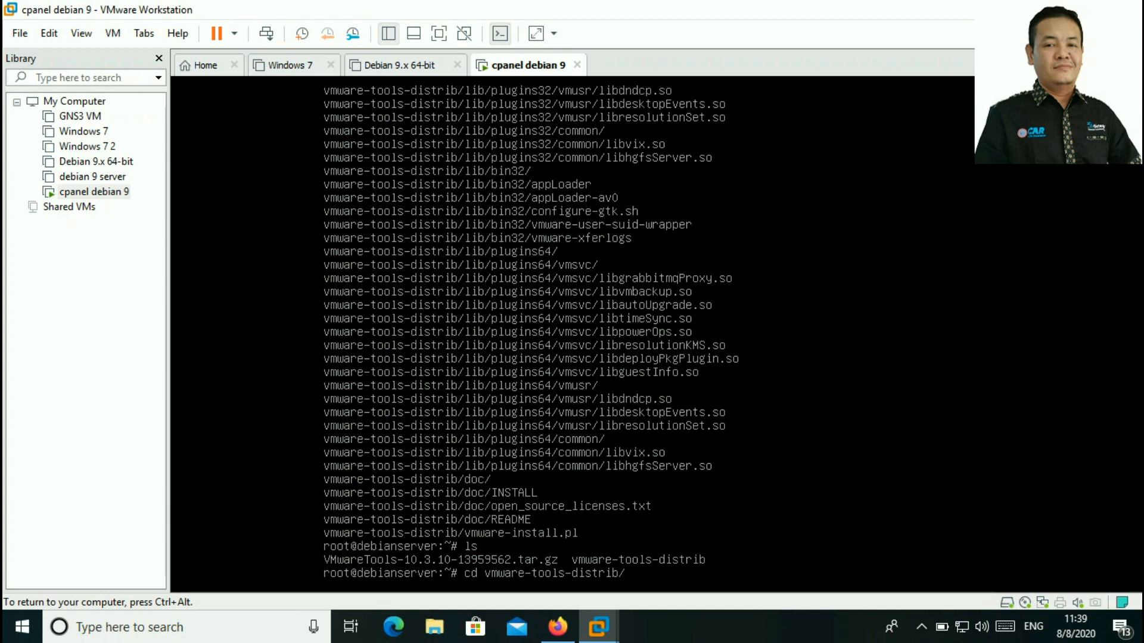
key("Return")
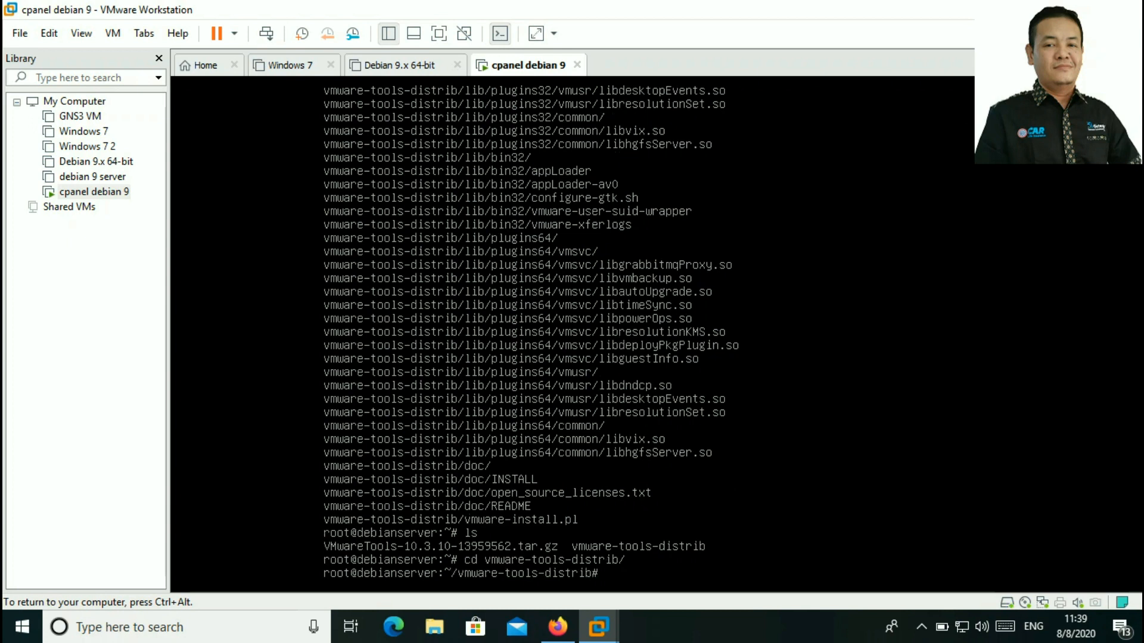
type("ls")
key("Return")
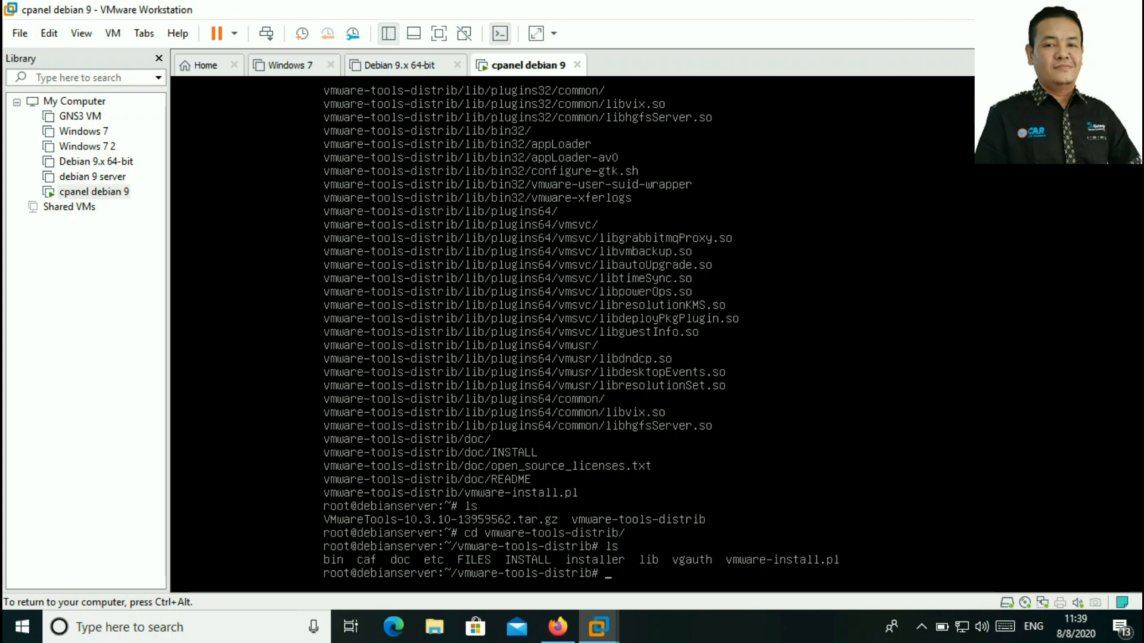
Run the ./vmware-install.pl installer and answer yes to proceed with the VMware Tools installation
type("/vm")
key("Tab")
key("Return")
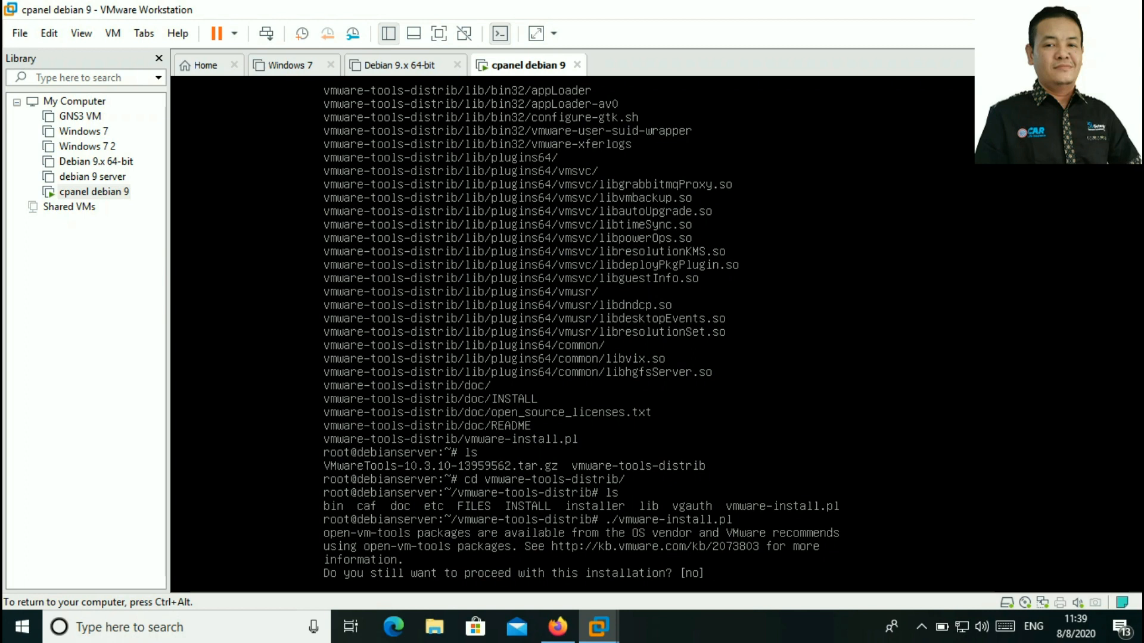
type("yes")
key("Return")
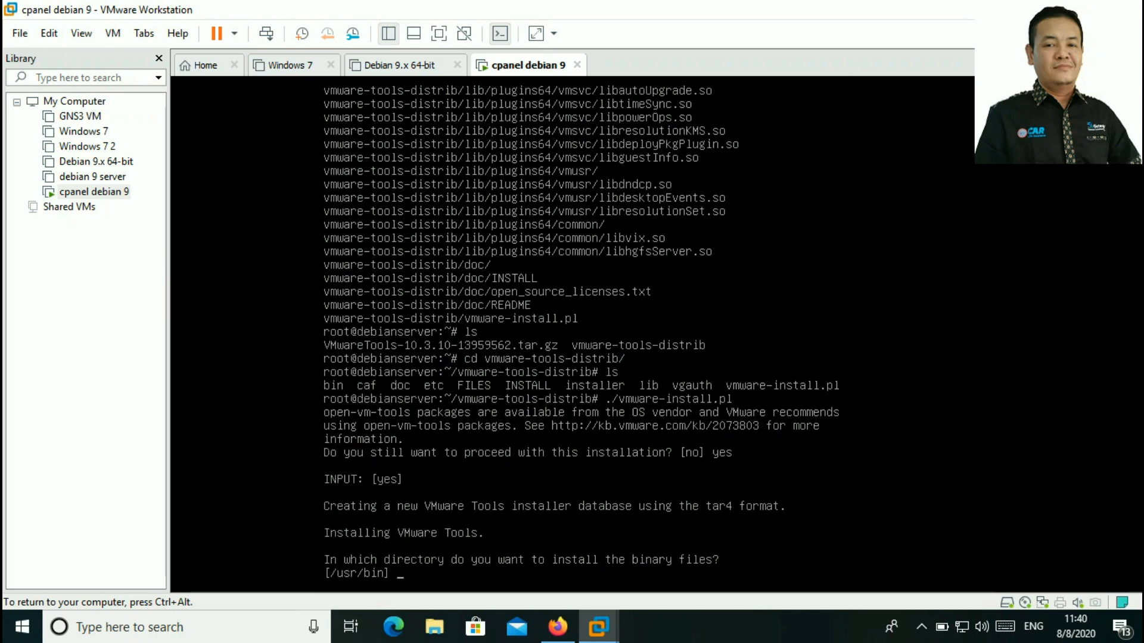
Accept the default directories for all VMware Tools files and allow the missing /usr/lib/vmware-tools and /usr/share/doc/vmware-tools paths to be created
key("Return")
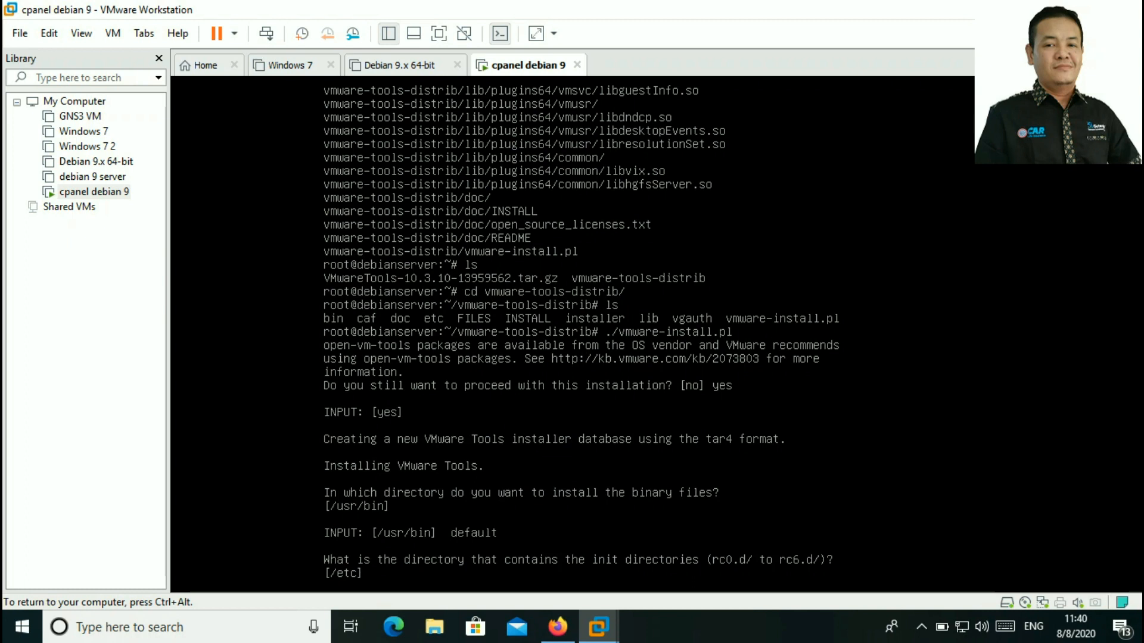
key("Return")
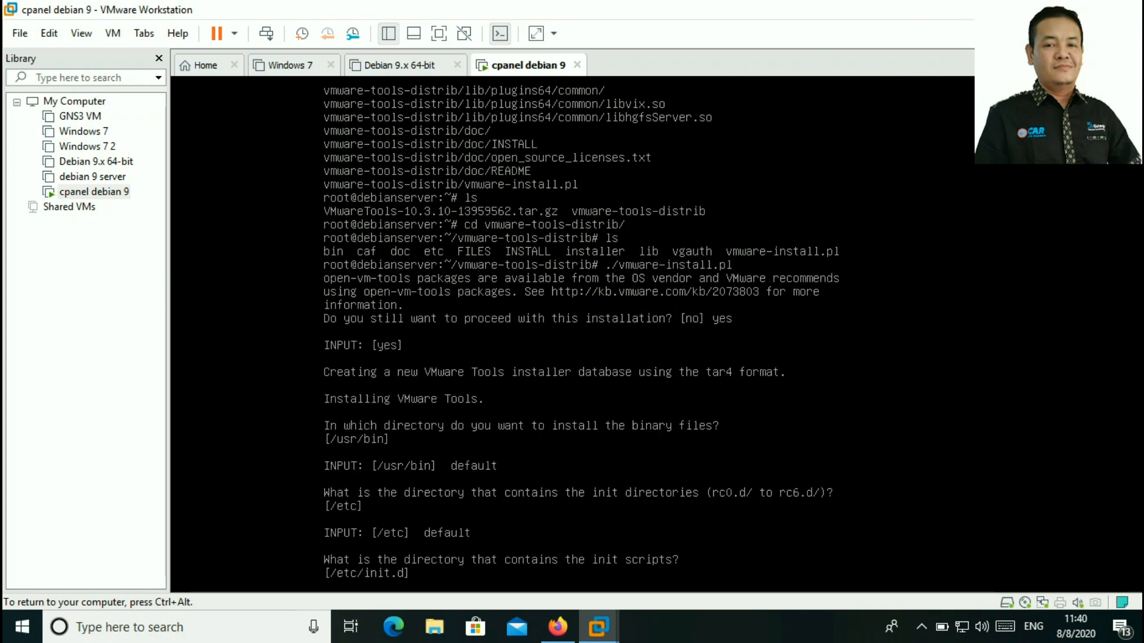
key("Return")
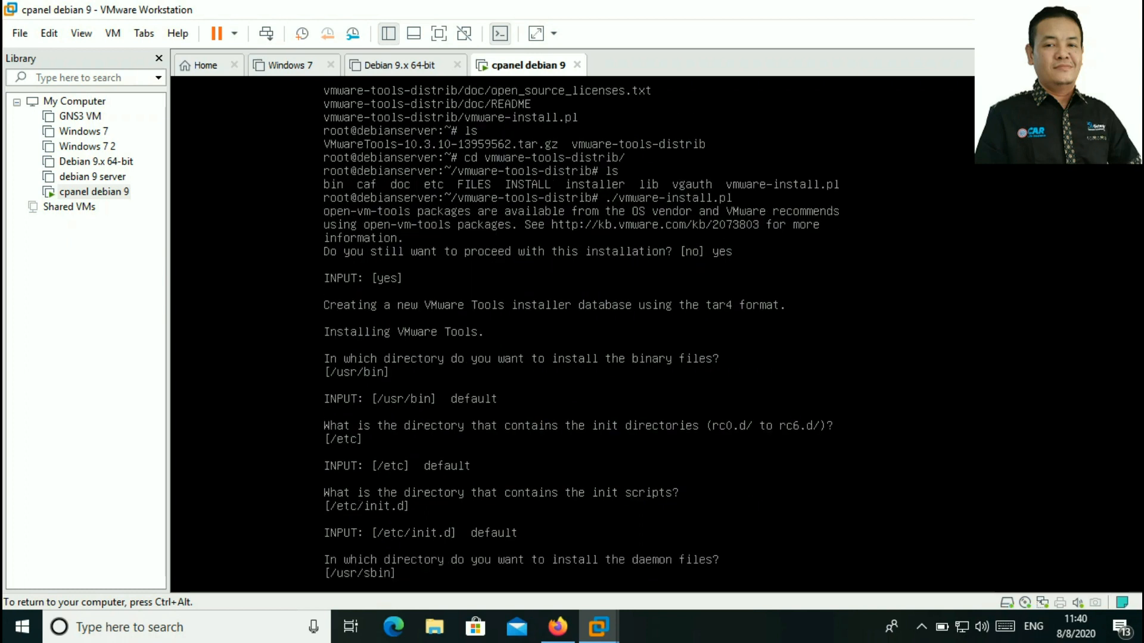
key("Return")
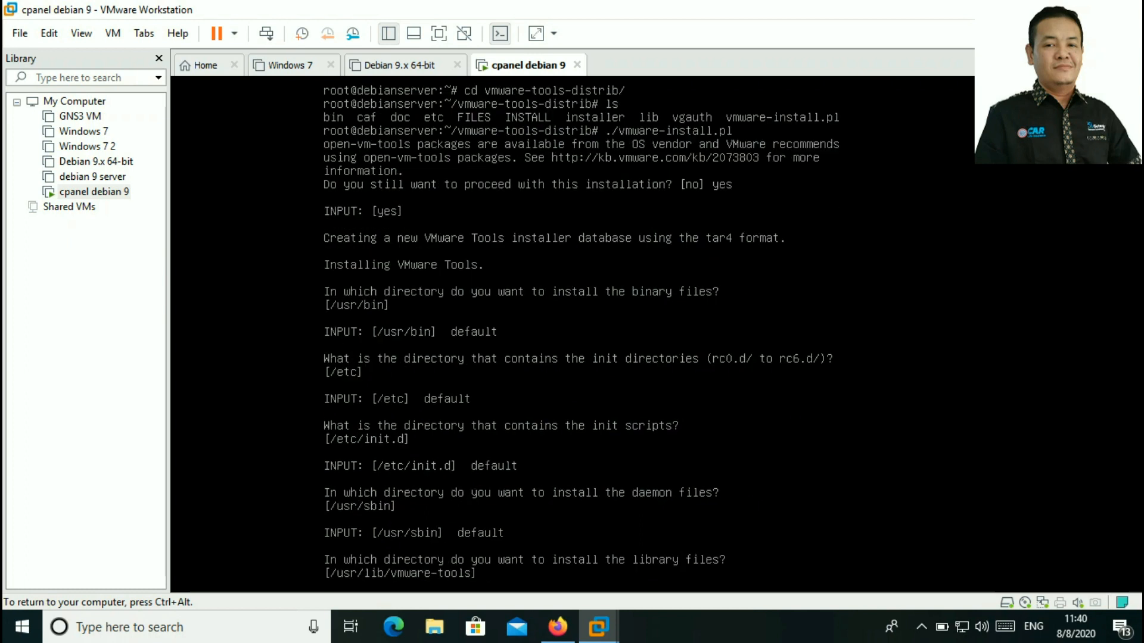
key("Return")
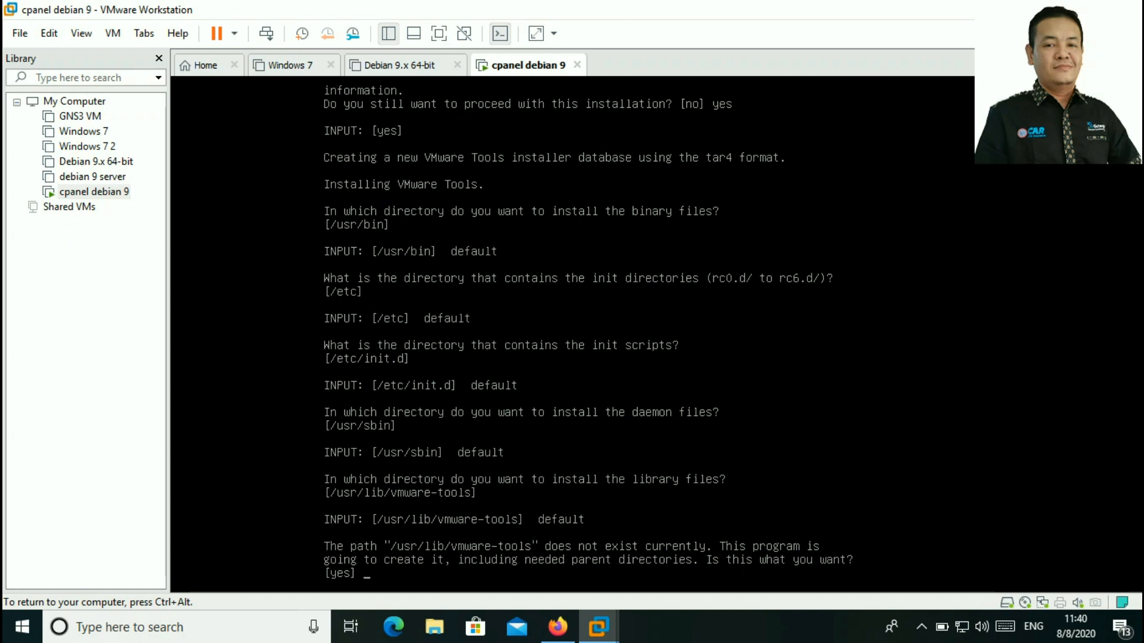
key("Return")
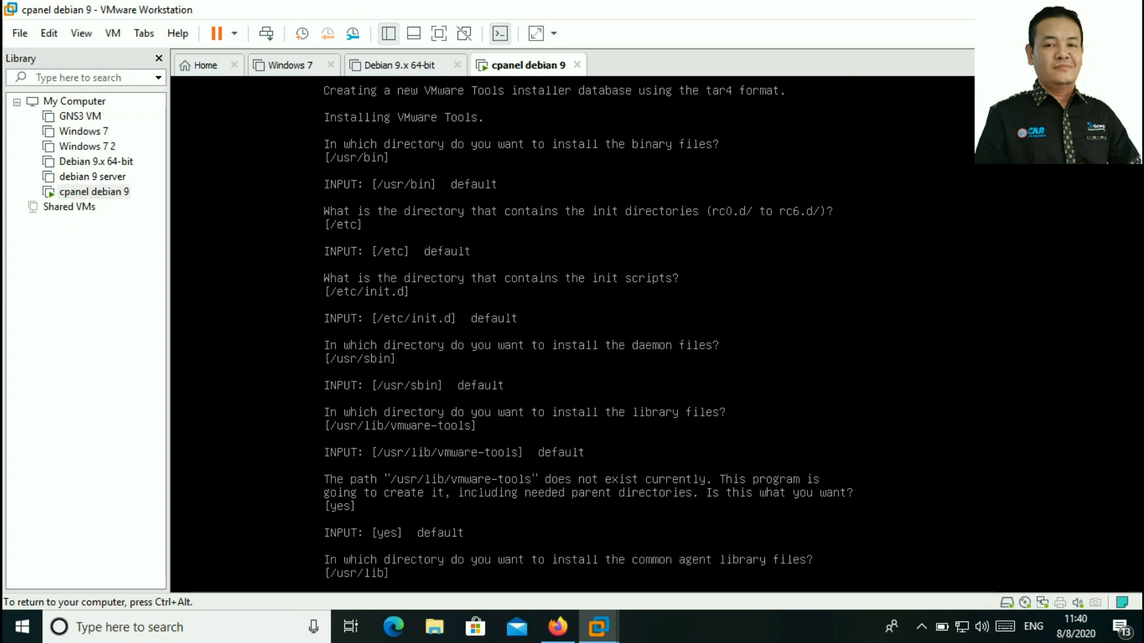
key("Return")
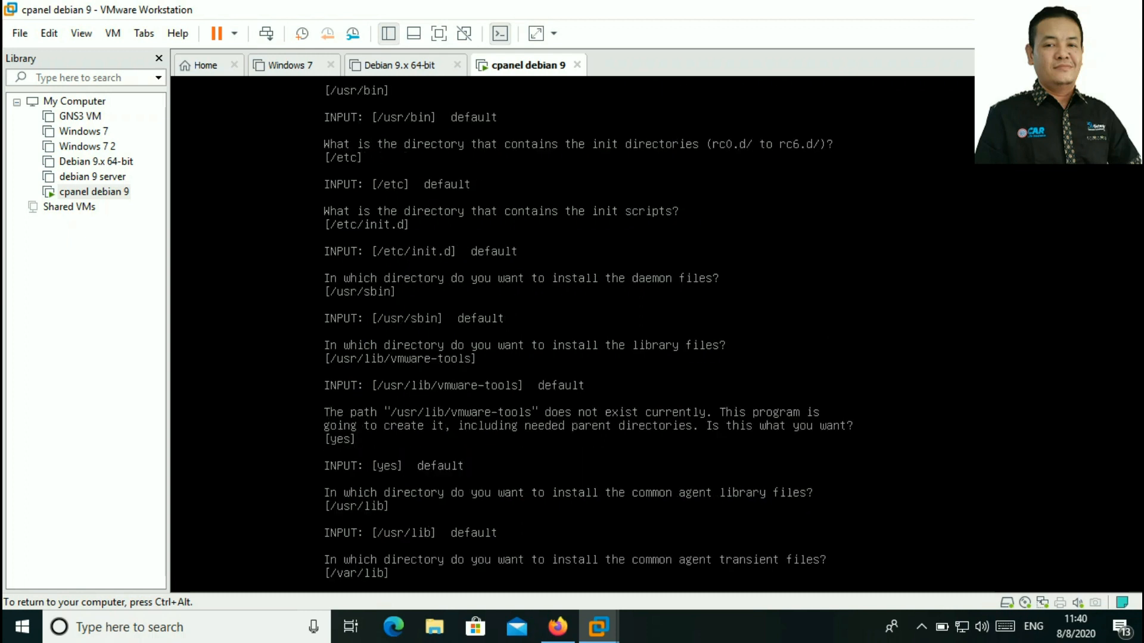
key("Return")
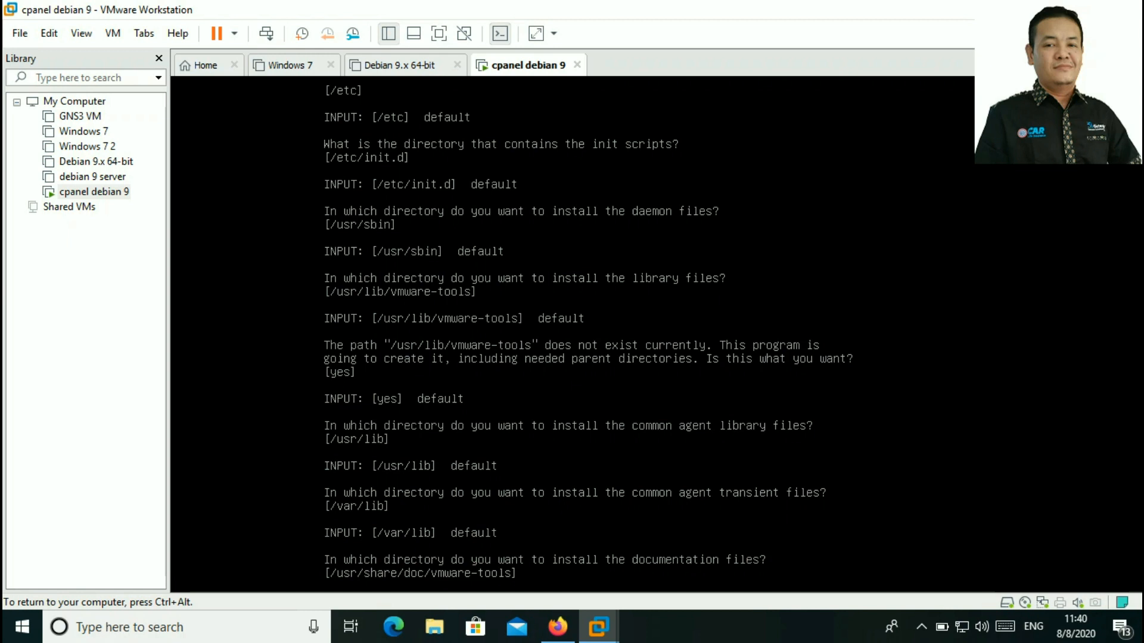
key("Return")
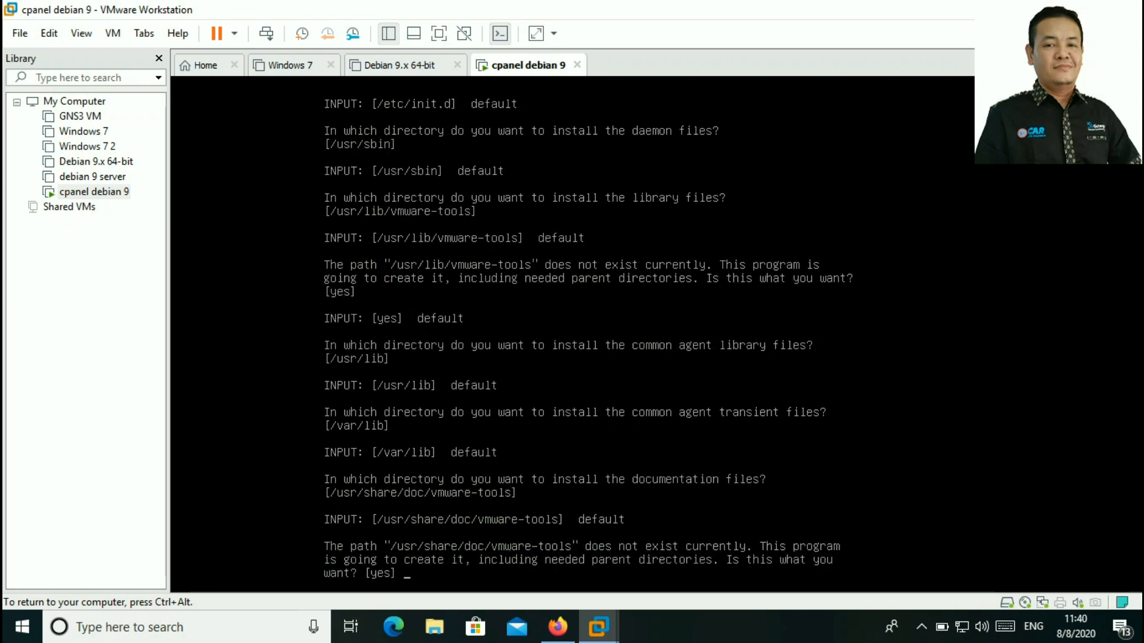
key("Return")
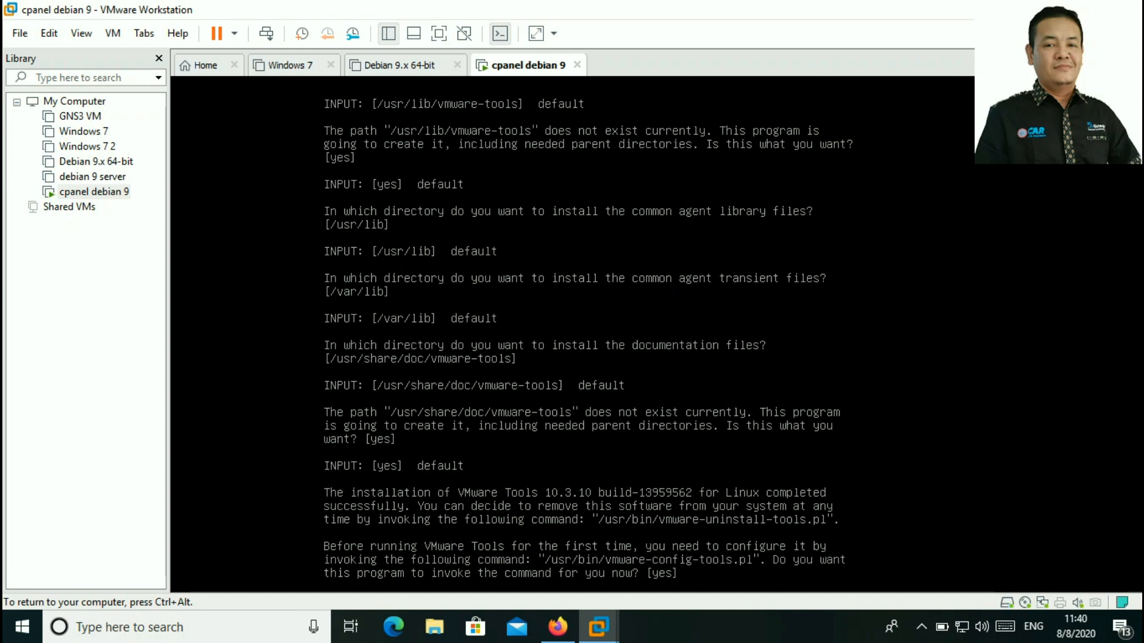
Run the VMware Tools configuration, accepting the Host-Guest Filesystem, vmblock and vgauth defaults and answering yes to enable Common Agent (caf)
key("Return")
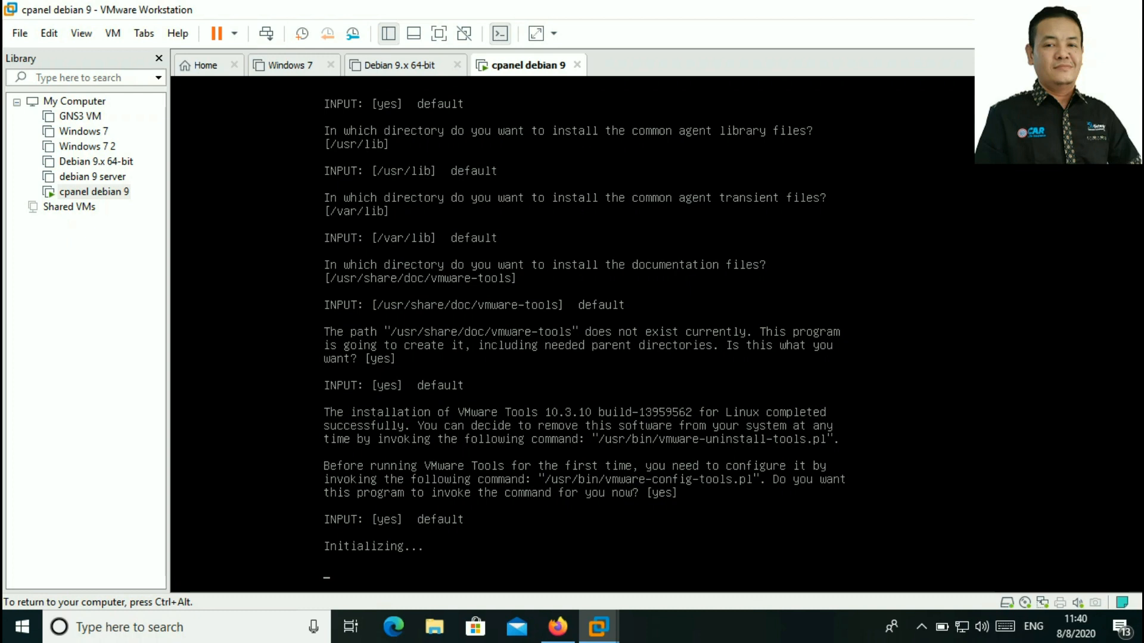
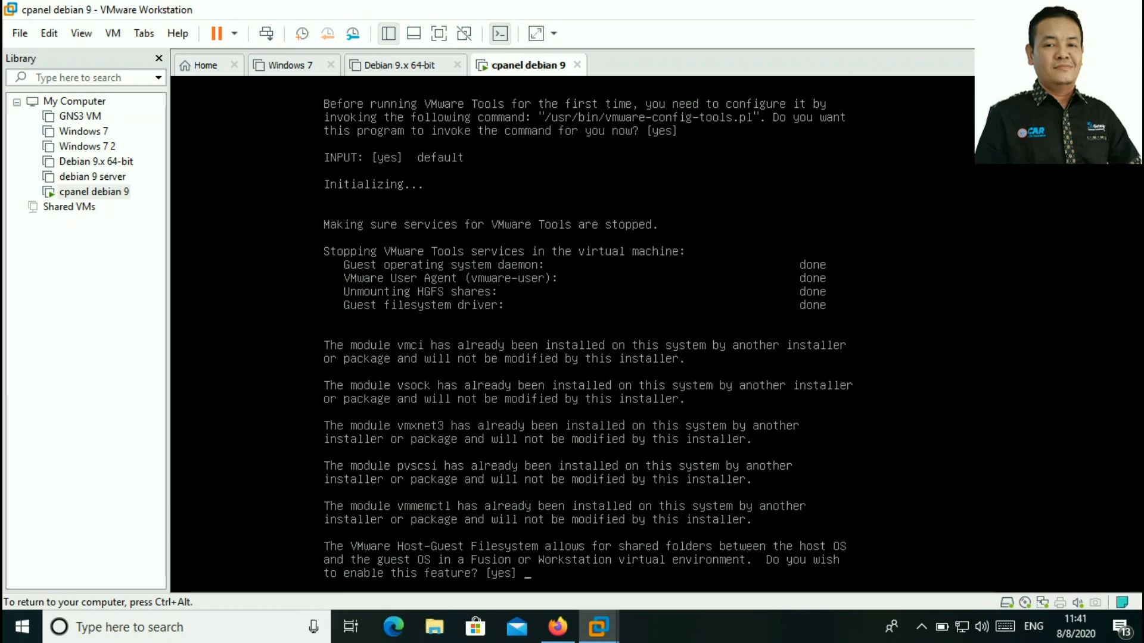
key("Return")
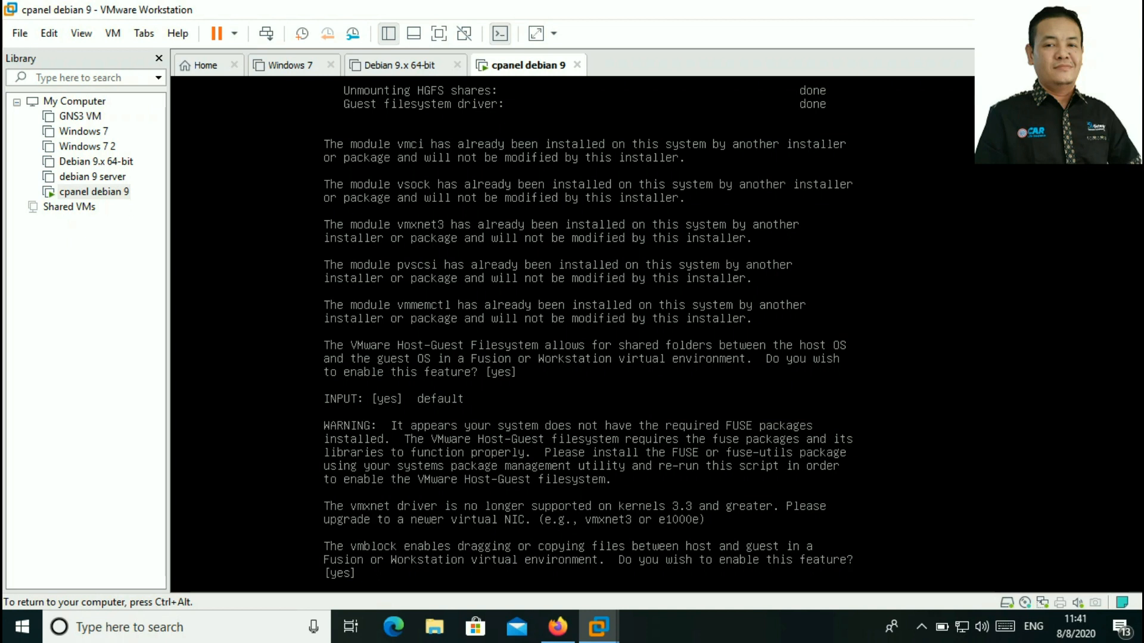
key("Return")
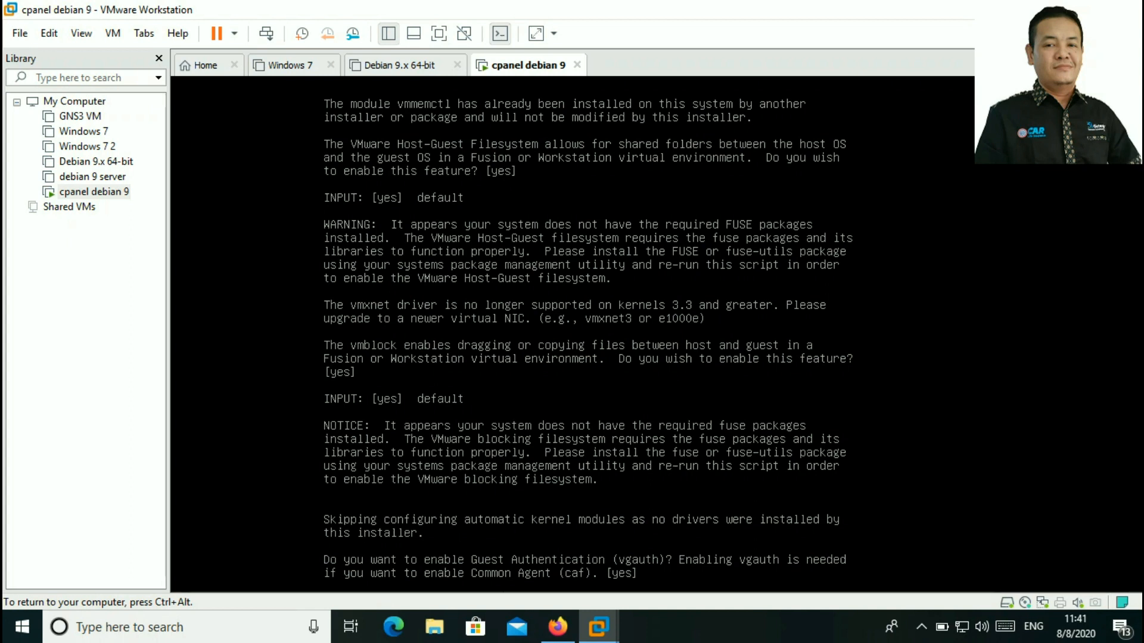
key("Return")
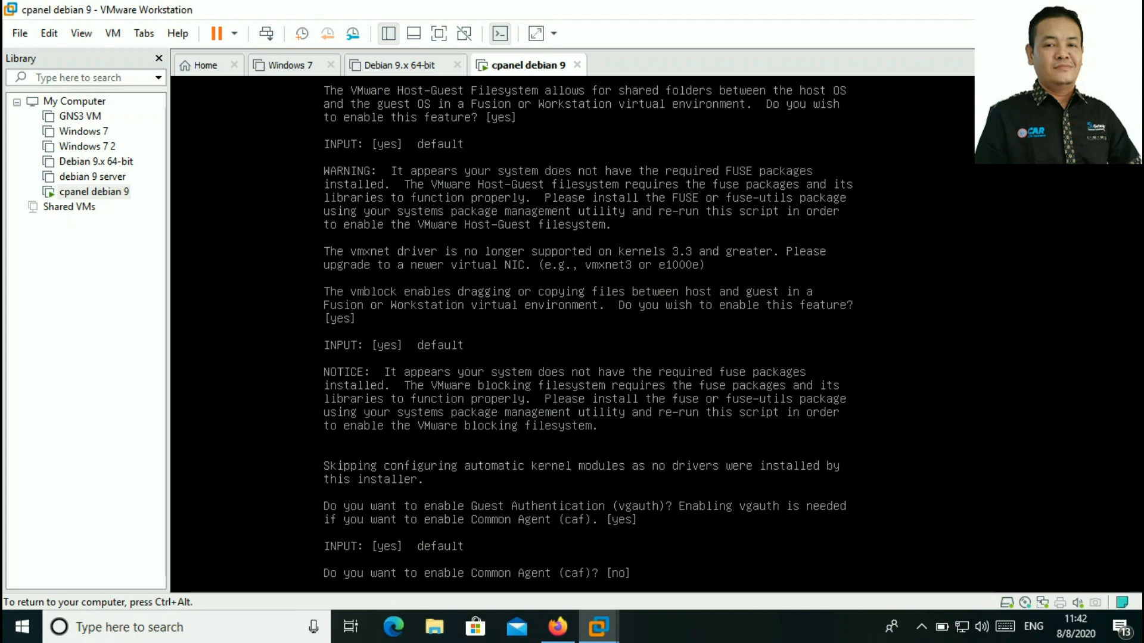
type("yes")
key("Return")
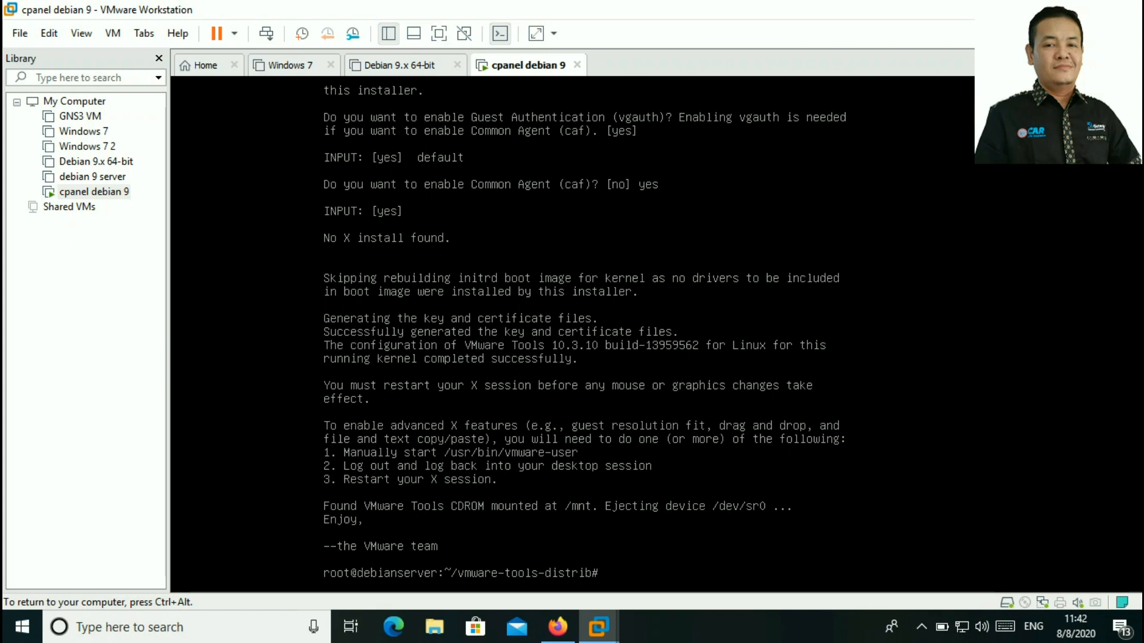
Reboot the virtual machine and boot the Debian GNU/Linux entry
type("reboot")
key("Return")
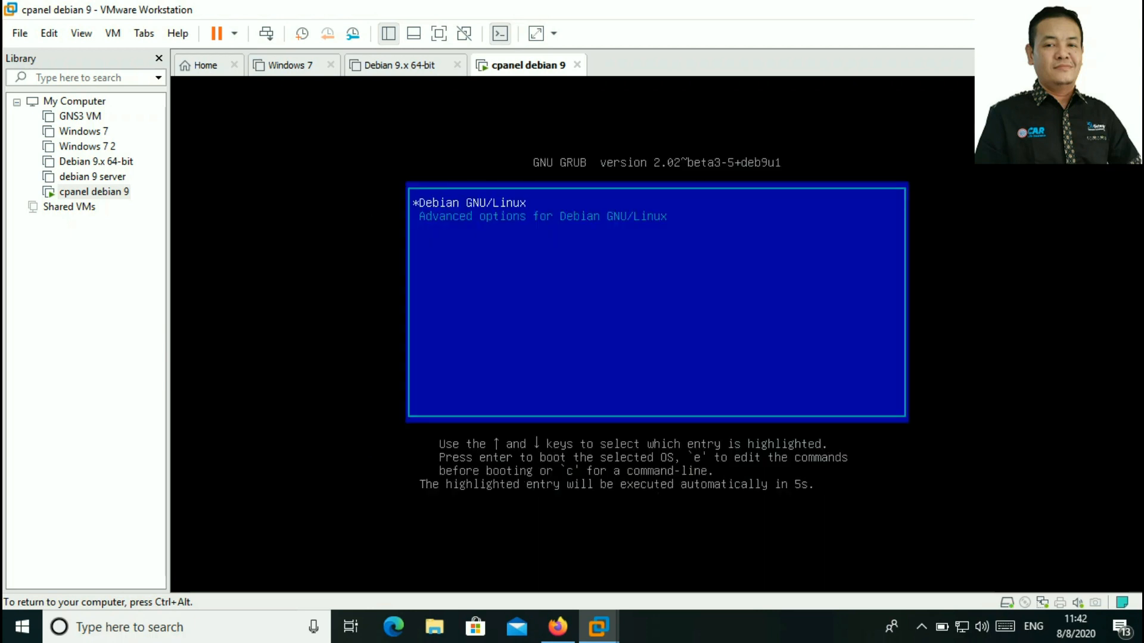
key("Return")
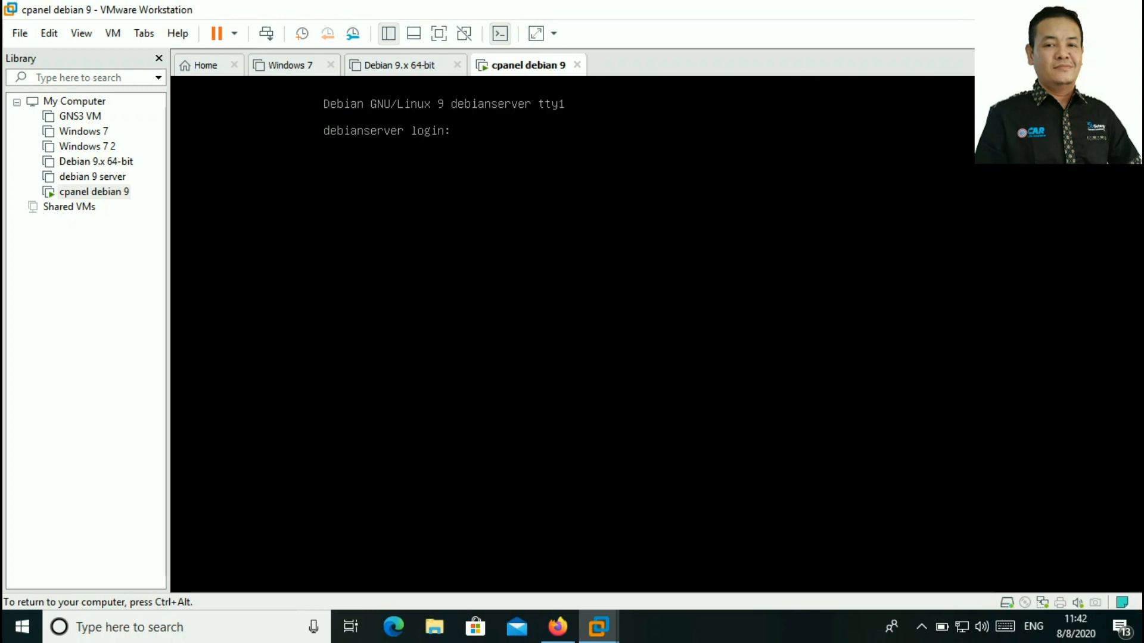
Log in to debianserver as root with the account password
type("root")
key("Return")
key("Return")
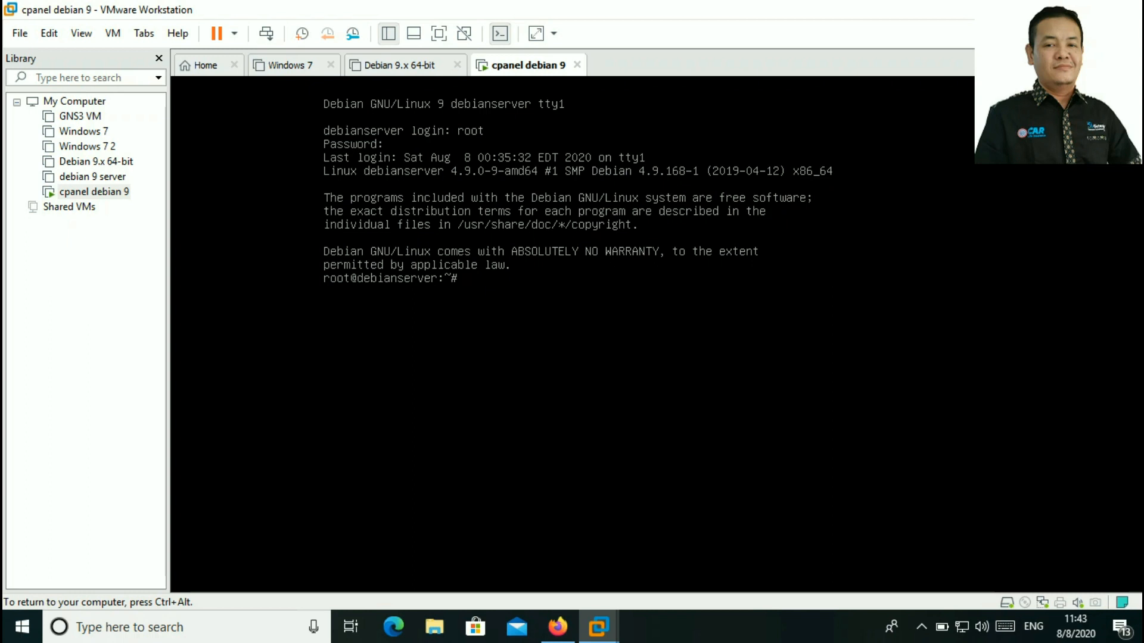
Open /etc/network/interfaces in nano and add the line "auto ens33" below the loopback interface
type("nano /etc/network/in")
key("Tab")
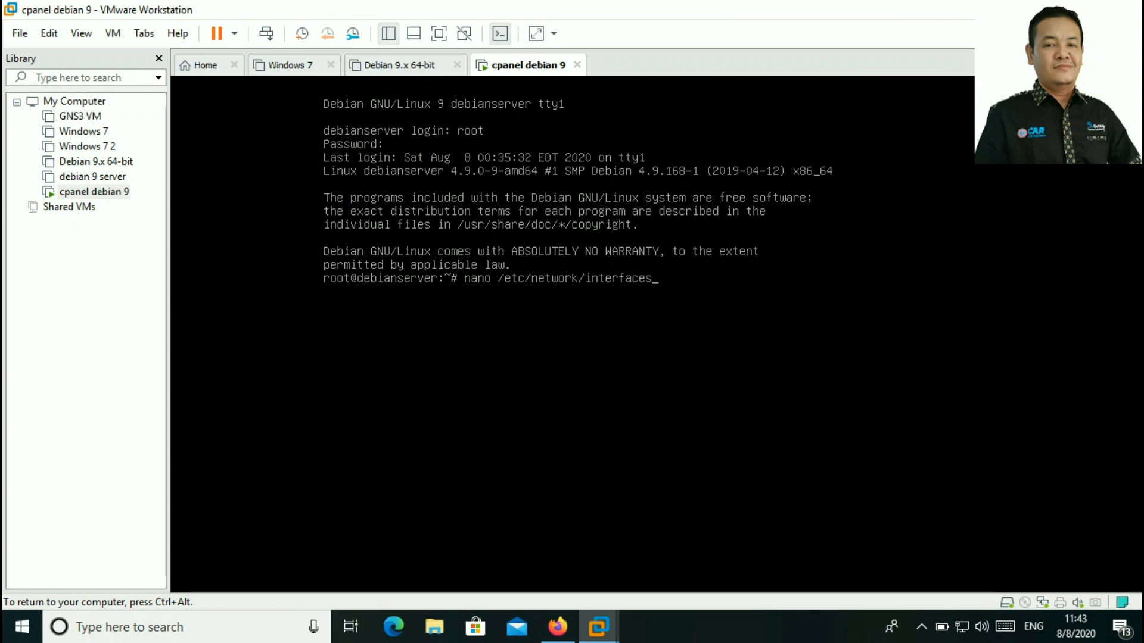
key("Return")
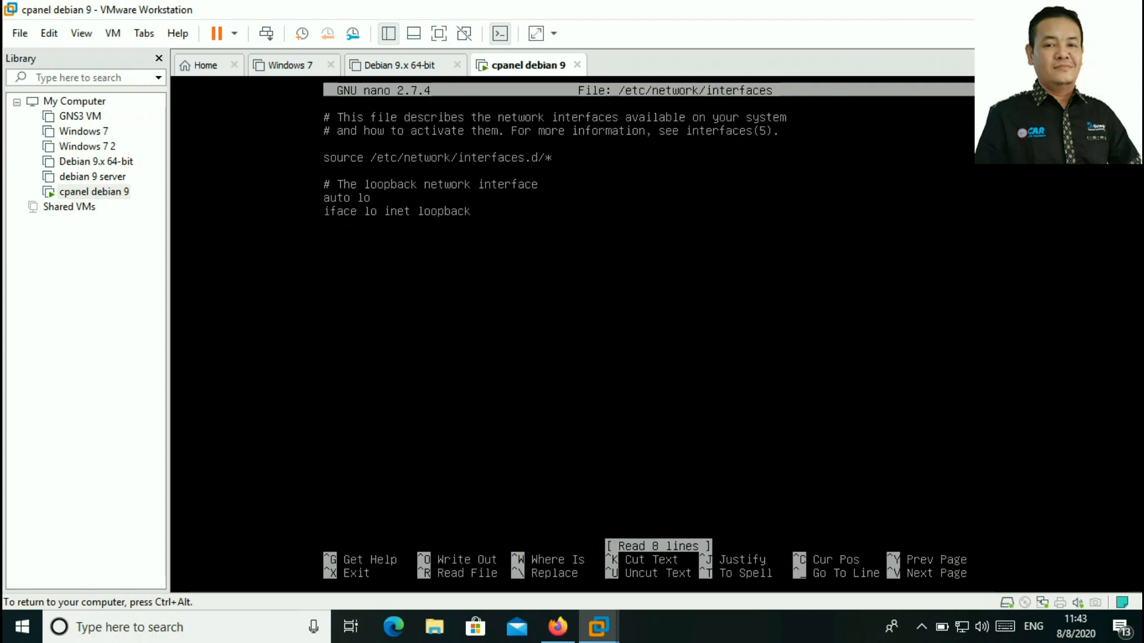
key("Return")
key("BackSpace")
type("auto ens33")
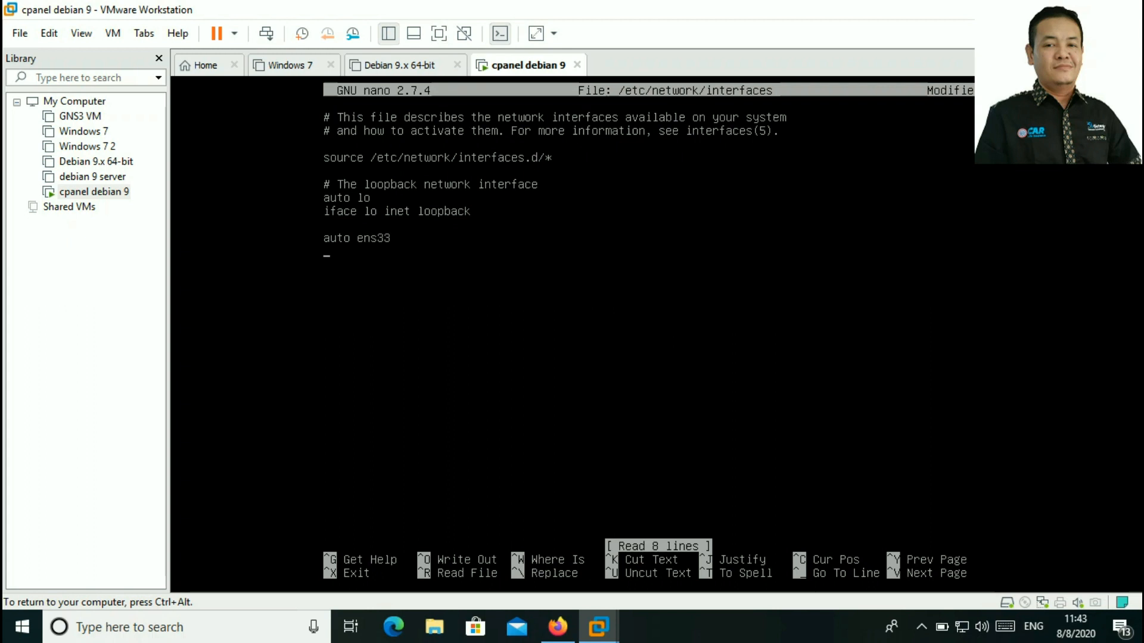
Add the line "iface ens33 inet static" below "auto ens33"
key("Return")
type("iface")
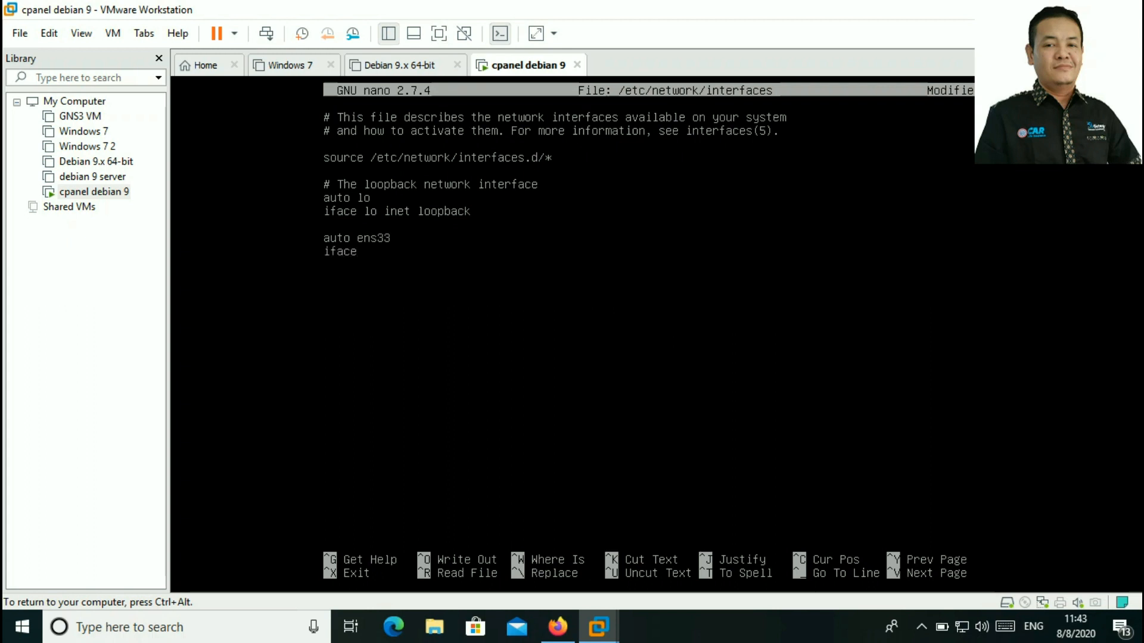
type(" ens33 inet sta")
type("ic")
key("BackSpace")
key("BackSpace")
type("tic")
Give ens33 the address 192.168.100.1 and the netmask 255.255.255.0 on separate lines
type("address")
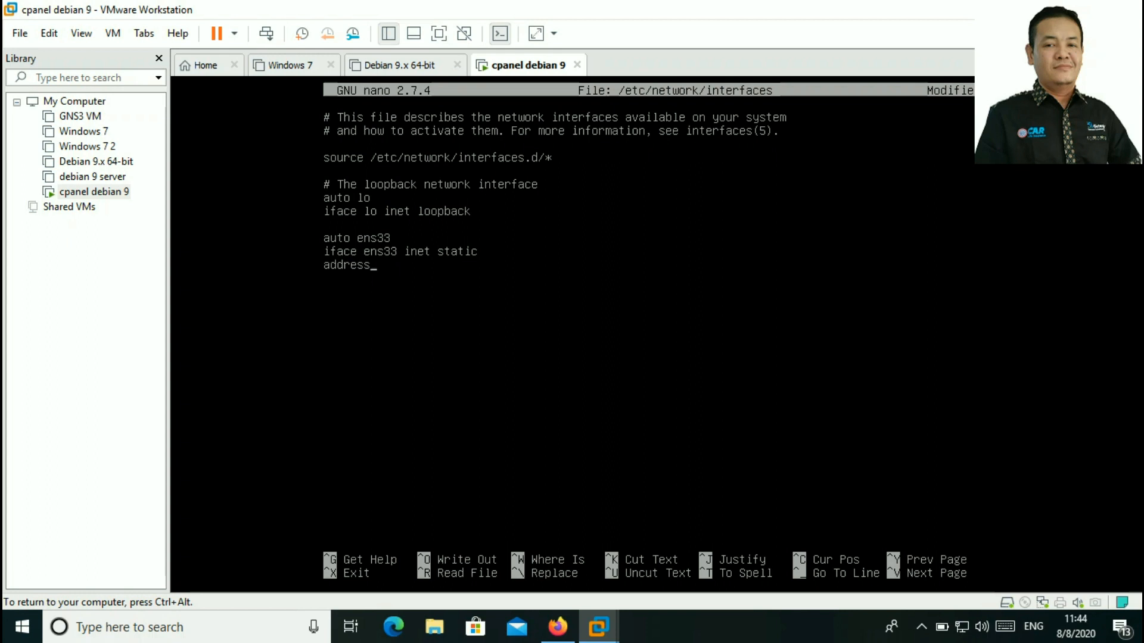
type(" 192")
type(".168")
type(".")
type("100")
type(".1")
type("netmas")
type("k ")
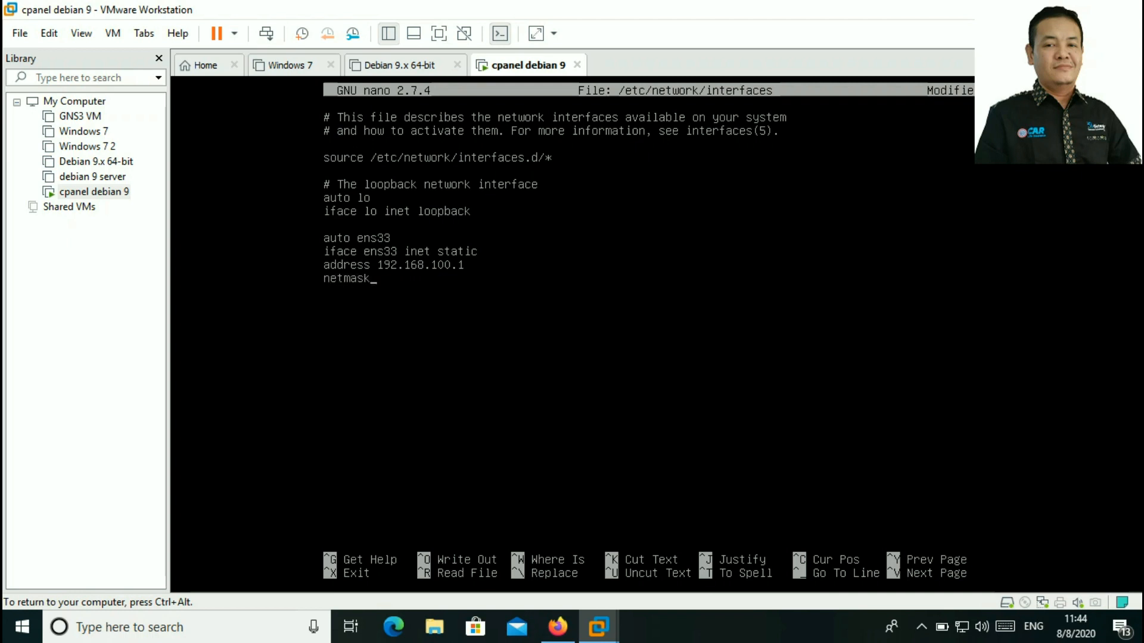
type("255")
type(".255")
type(".255.0 ")
Add the line "broadcast 192.168.100.255", save /etc/network/interfaces and exit nano
type("broadcas")
type("t ")
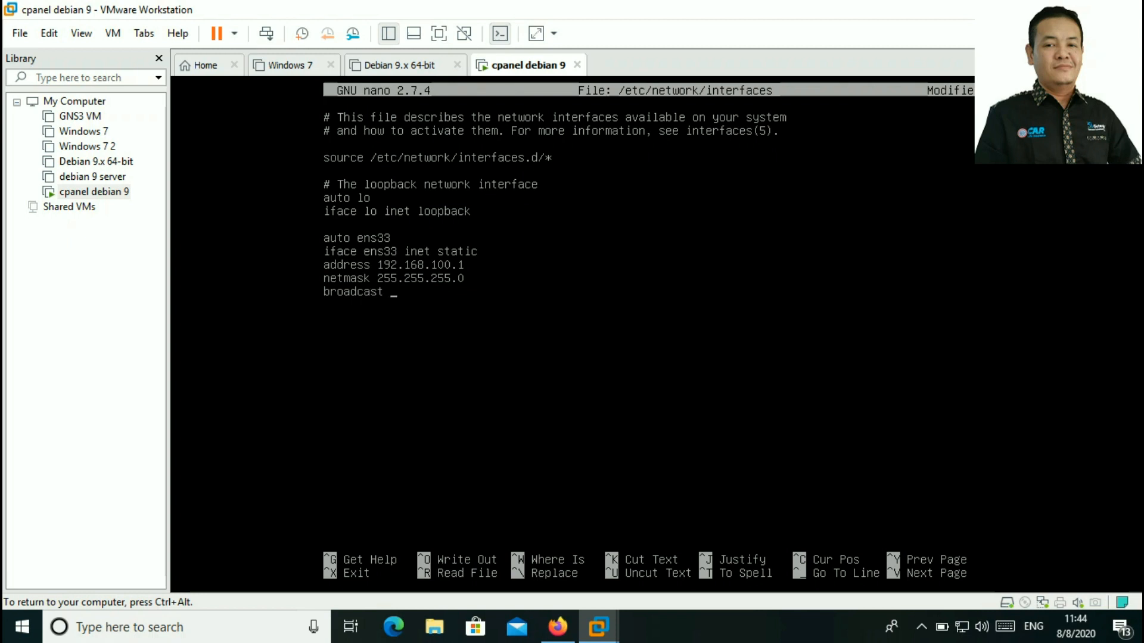
type("192.168.100.255")
key("ctrl+o")
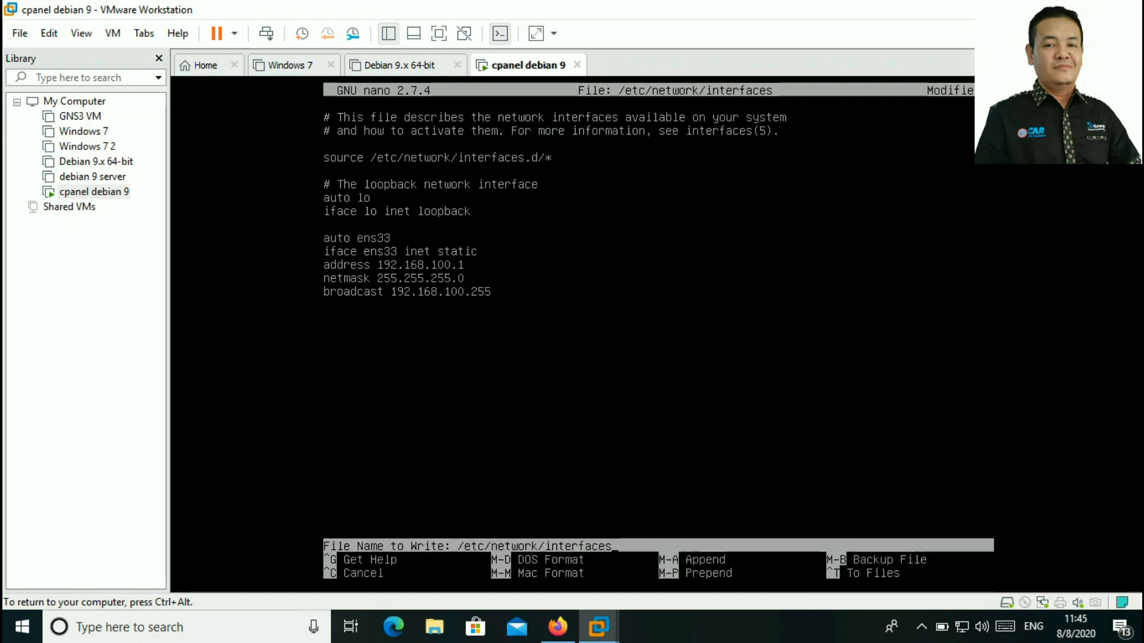
key("Return")
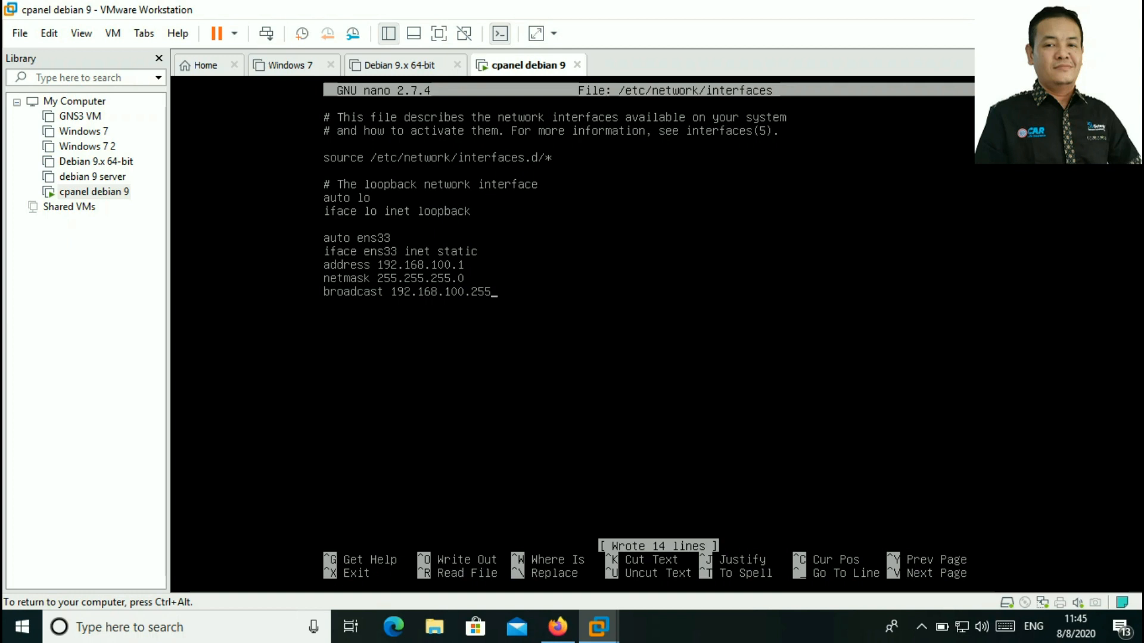
key("ctrl+x")
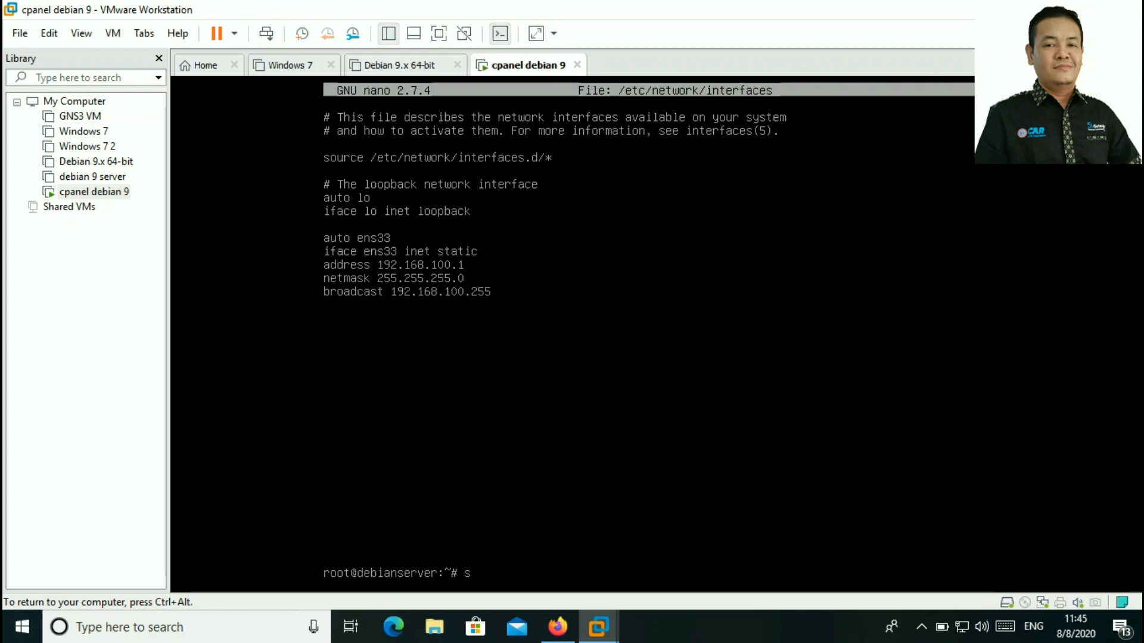
Restart the networking service and list the interface addresses with ip add
type("vice networking re")
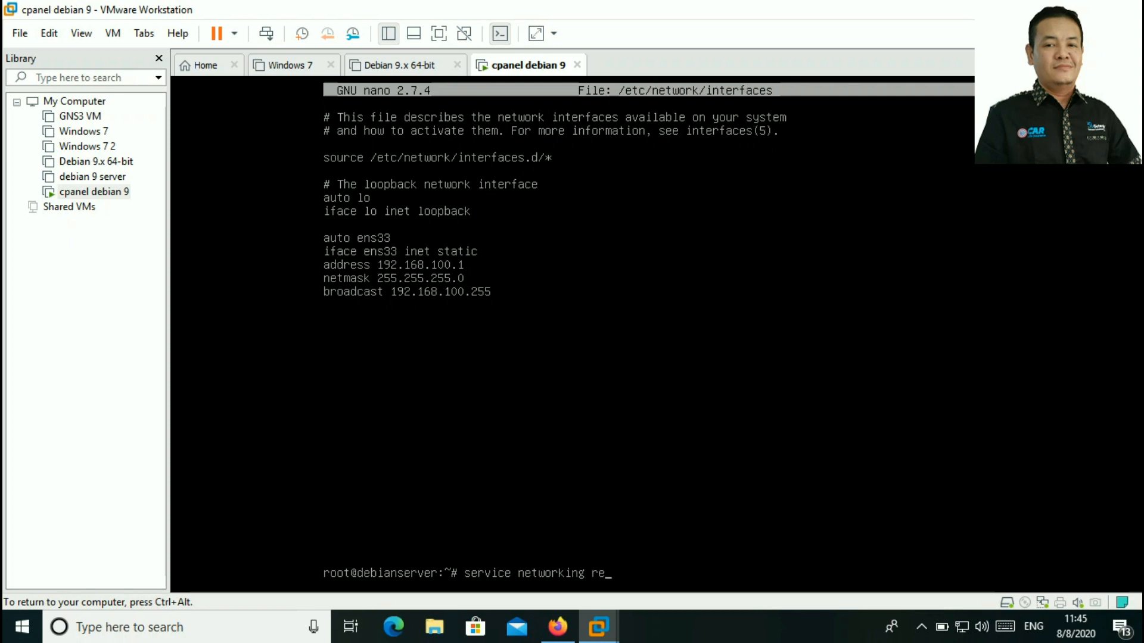
type("start")
key("Return")
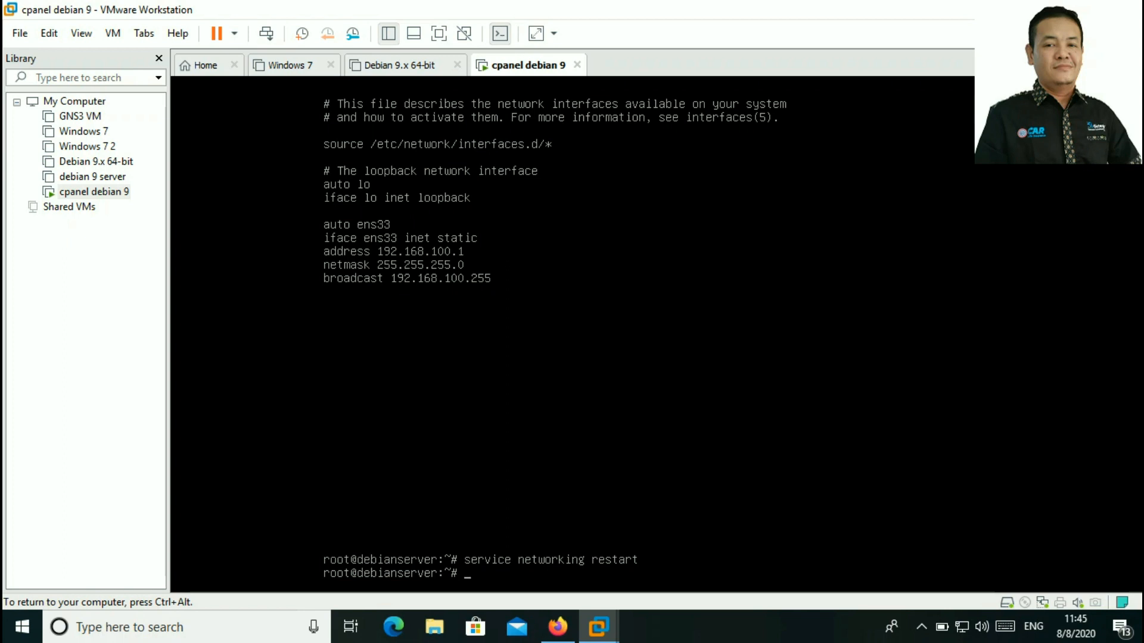
type("ip add")
key("Return")
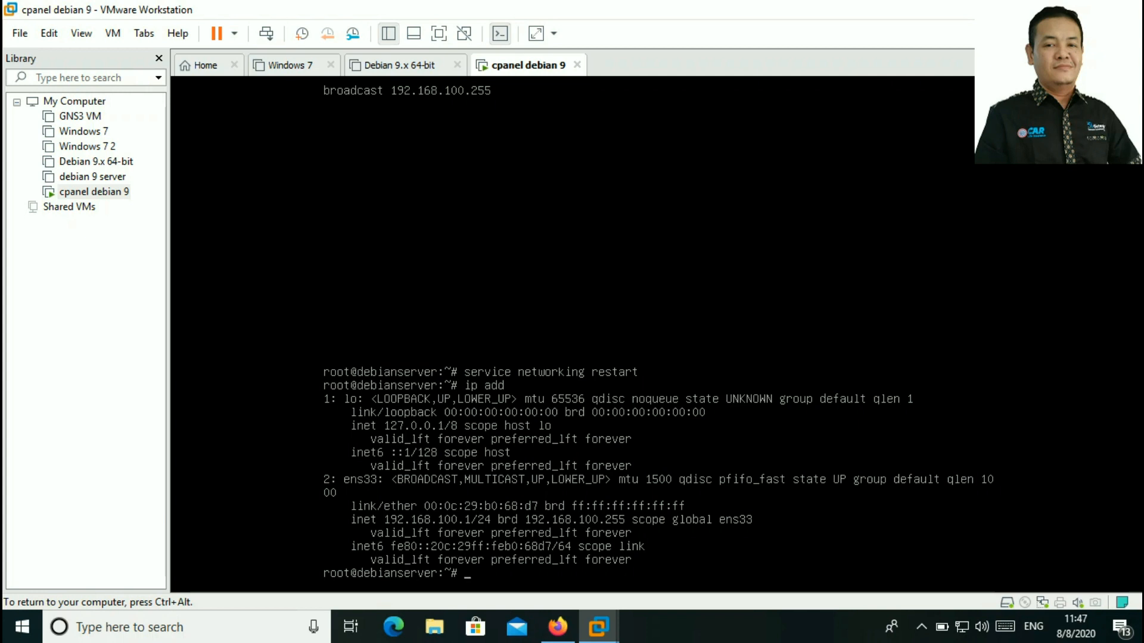
Run apt-cdrom add and set the virtual CD/DVD drive's ISO image to debian-9.9.0-amd64-DVD-2.iso
type("apt-cdrom add")
key("Return")
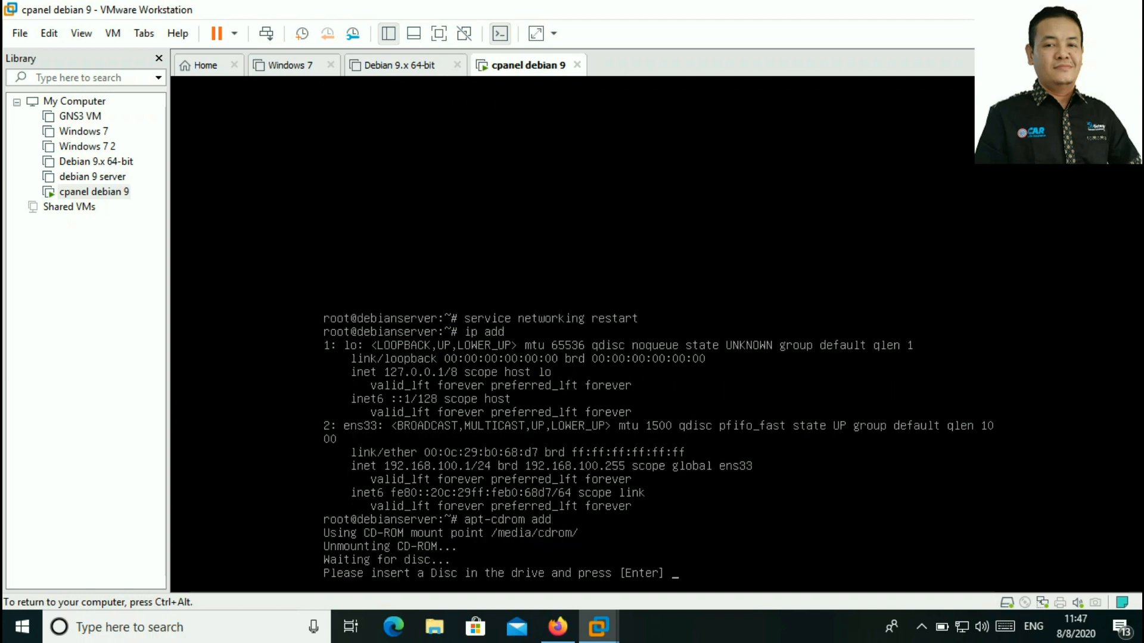
key("ctrl+alt")
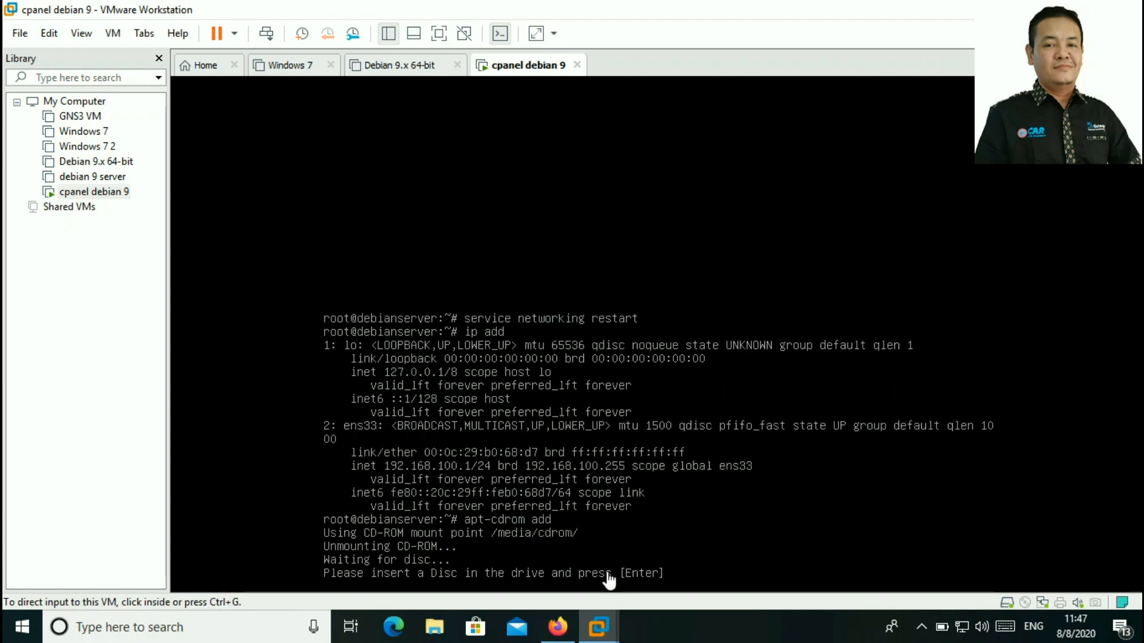
right_click(1025, 602)
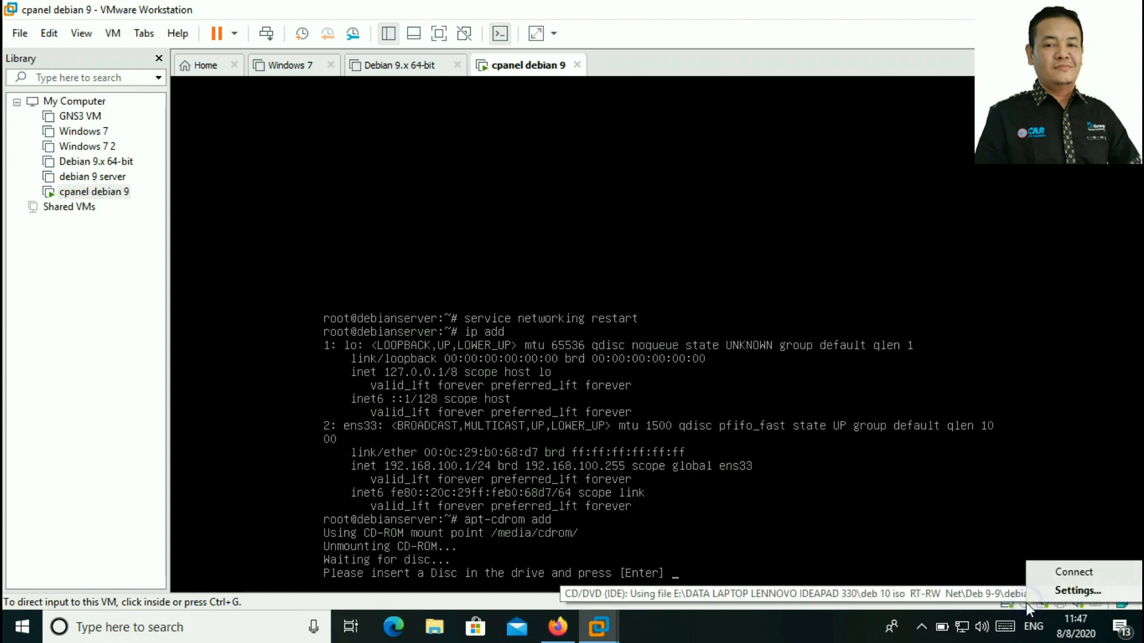
left_click(1060, 588)
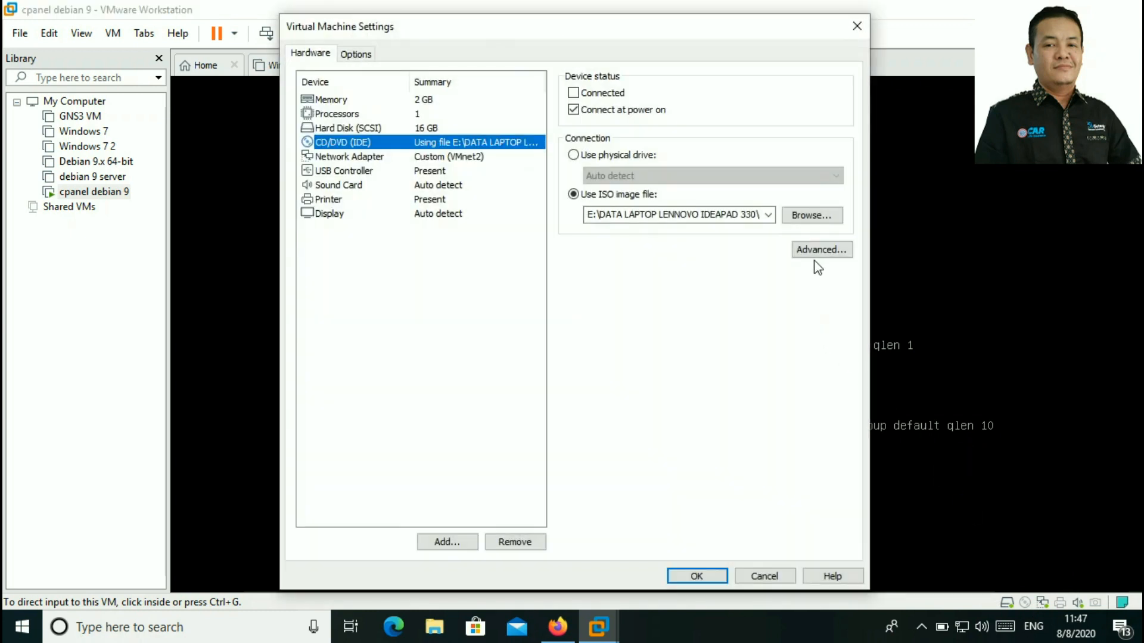
left_click(812, 216)
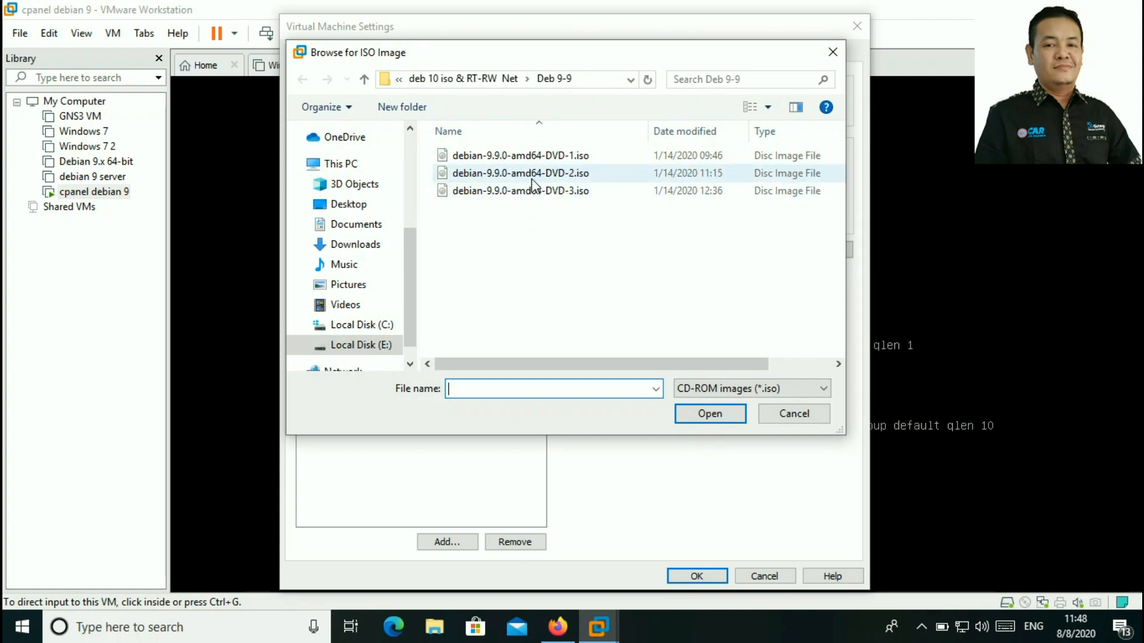
left_click(547, 174)
left_click(715, 415)
left_click(697, 576)
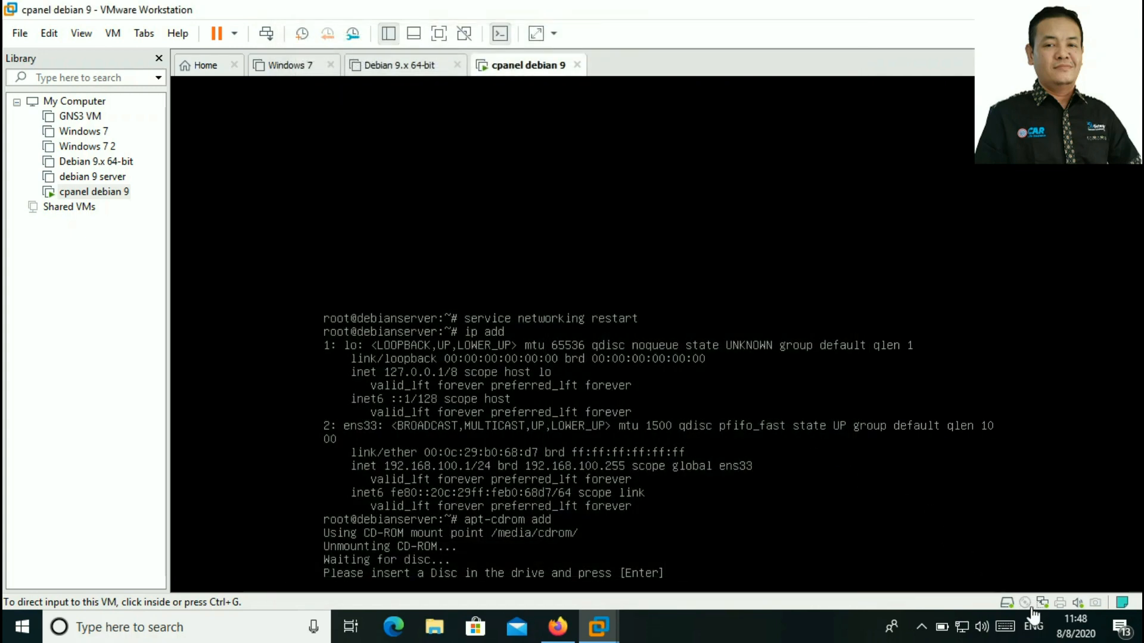
Connect the virtual CD/DVD drive with the DVD-2 image and let the waiting apt-cdrom command add that disc
left_click(1026, 604)
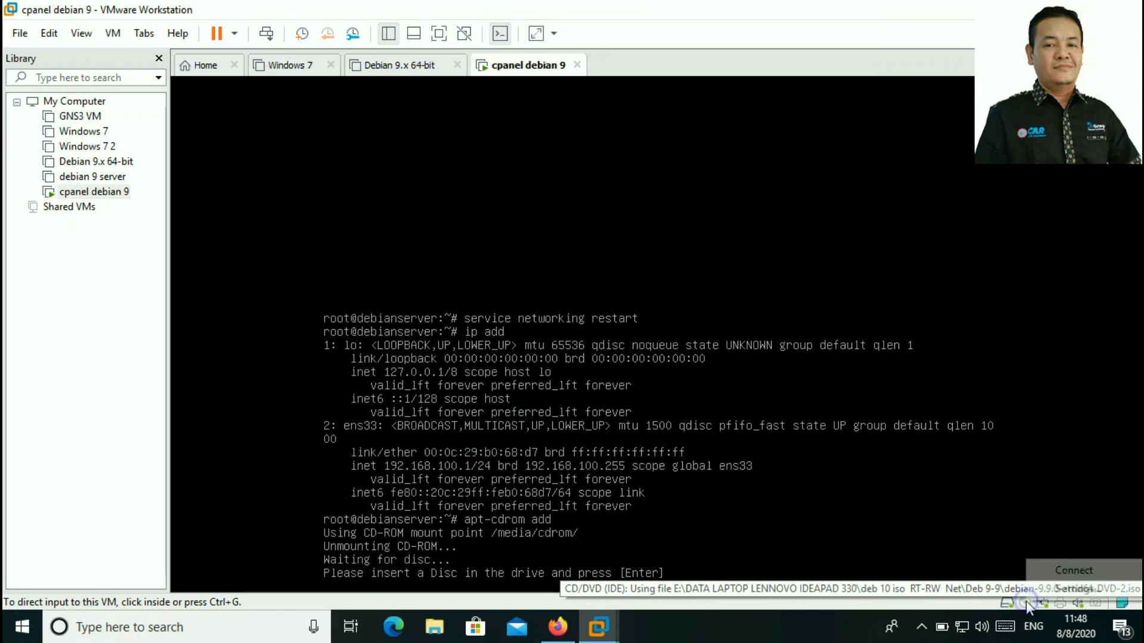
left_click(1074, 570)
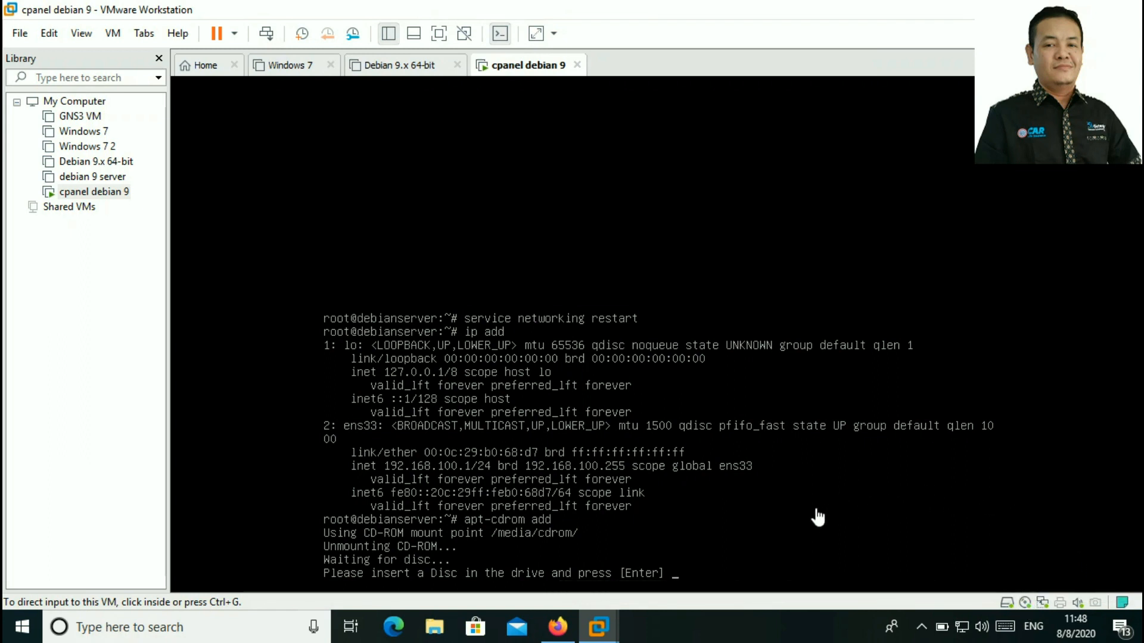
left_click(614, 397)
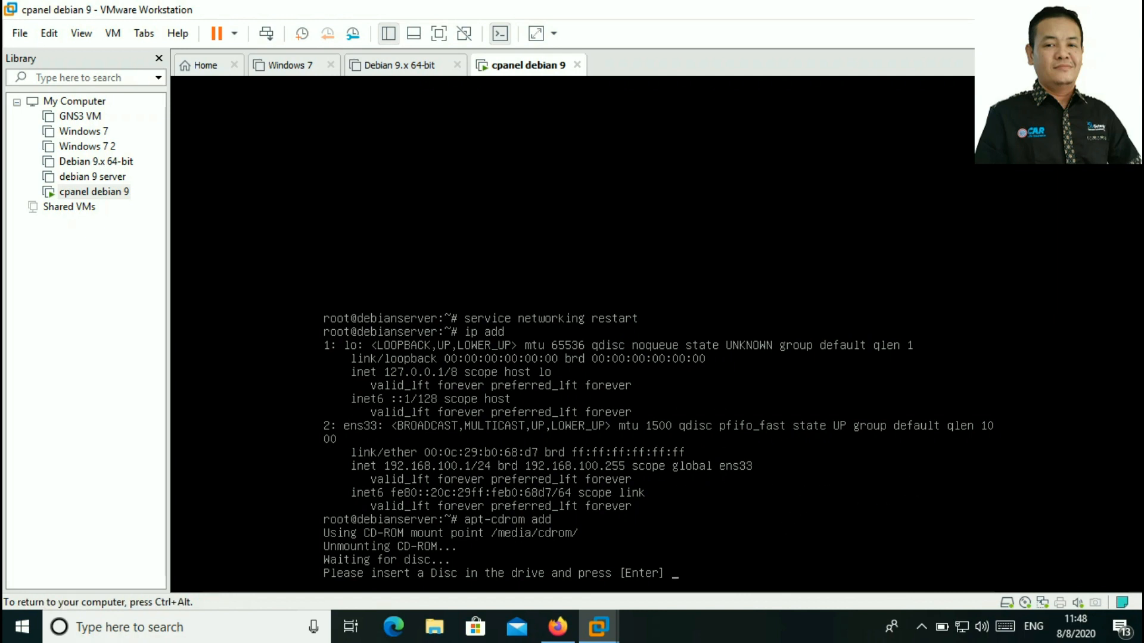
left_click(824, 349)
key("Return")
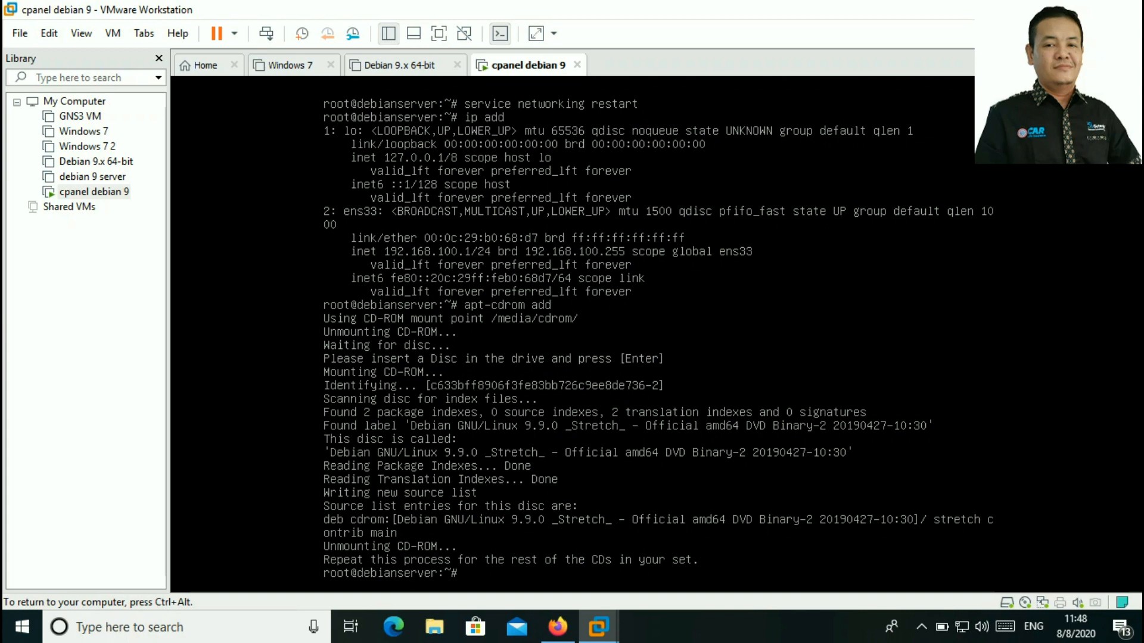
Run apt-cdrom add again and disconnect the DVD-2 image from the virtual machine, confirming the disconnection
type("apt-cdrom add")
key("Return")
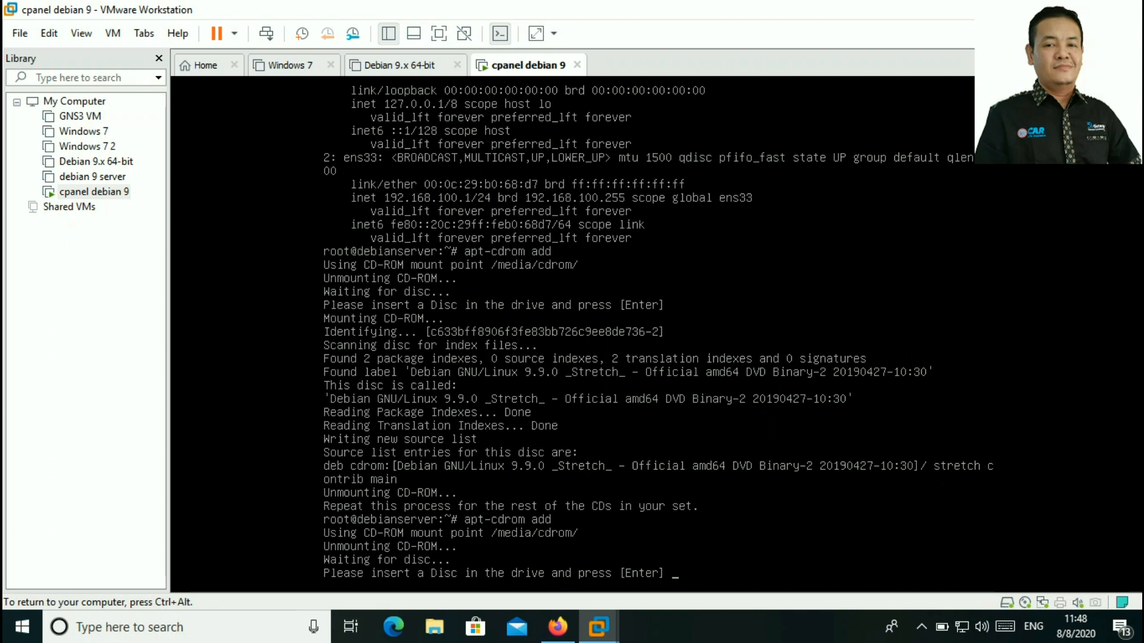
key("ctrl+alt")
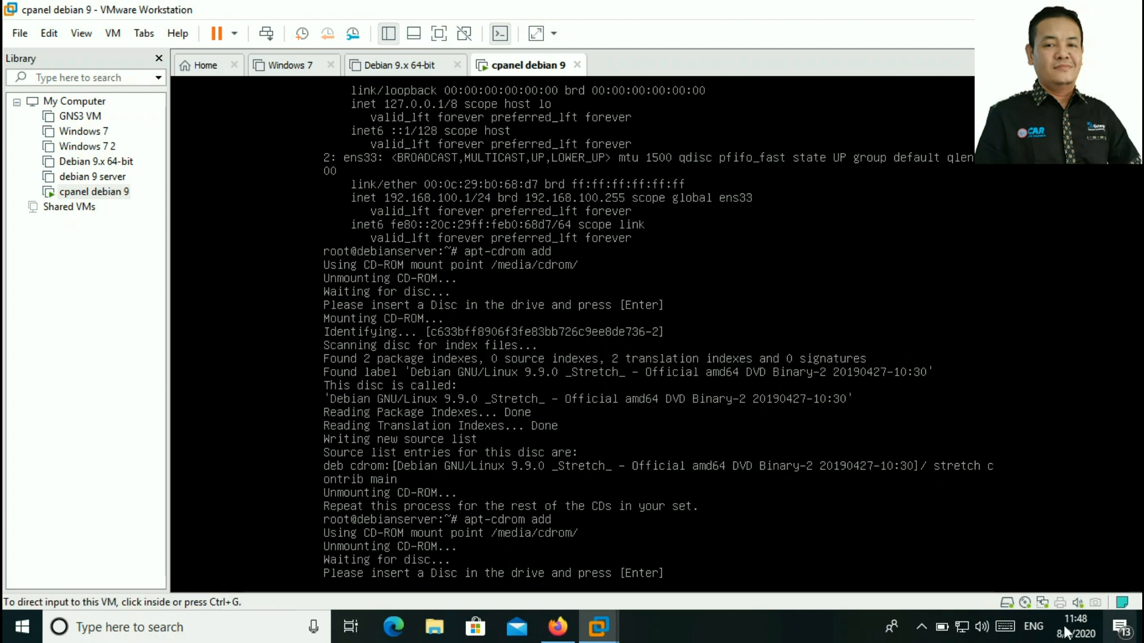
right_click(1025, 603)
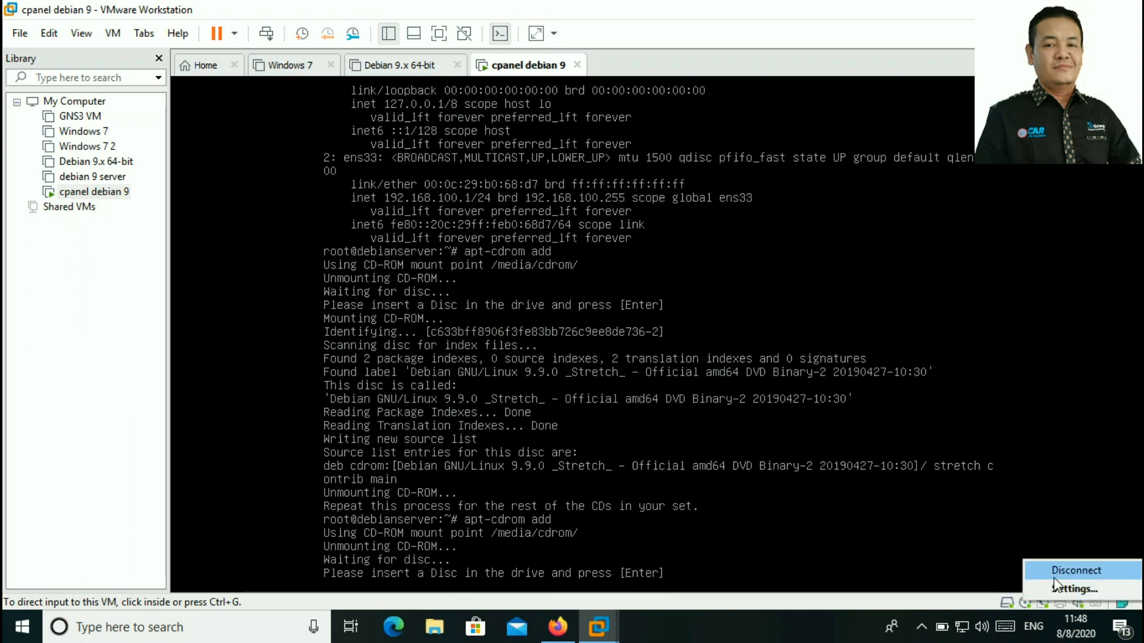
left_click(1045, 565)
left_click(624, 364)
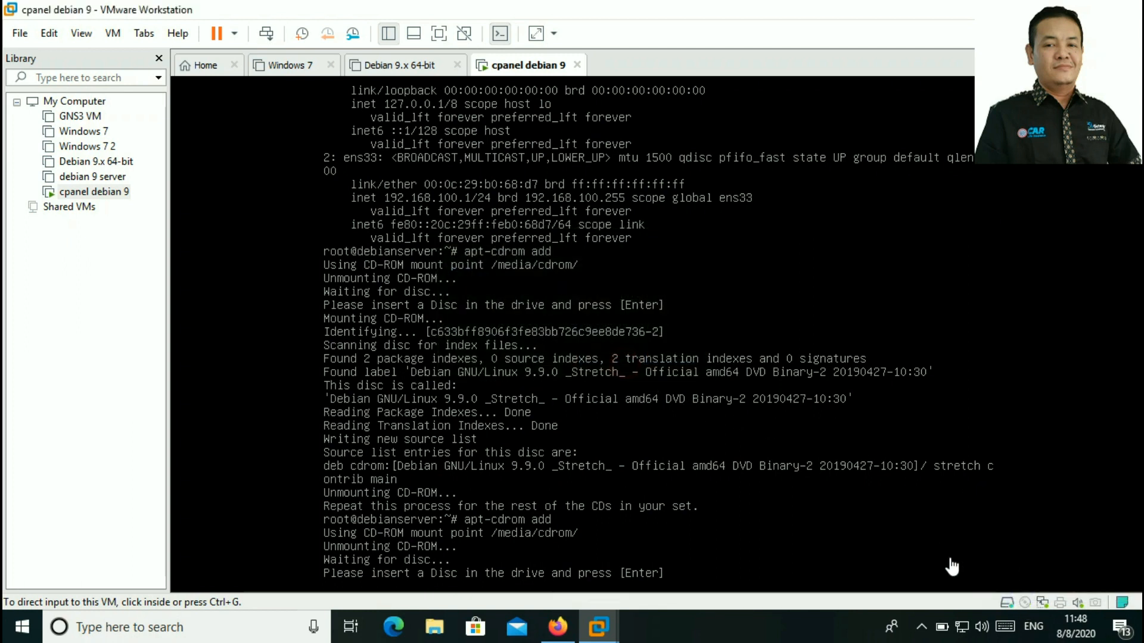
Set the virtual CD/DVD drive's ISO image to debian-9.9.0-amd64-DVD-3.iso from the Deb 9-9 folder
right_click(1024, 601)
left_click(1059, 583)
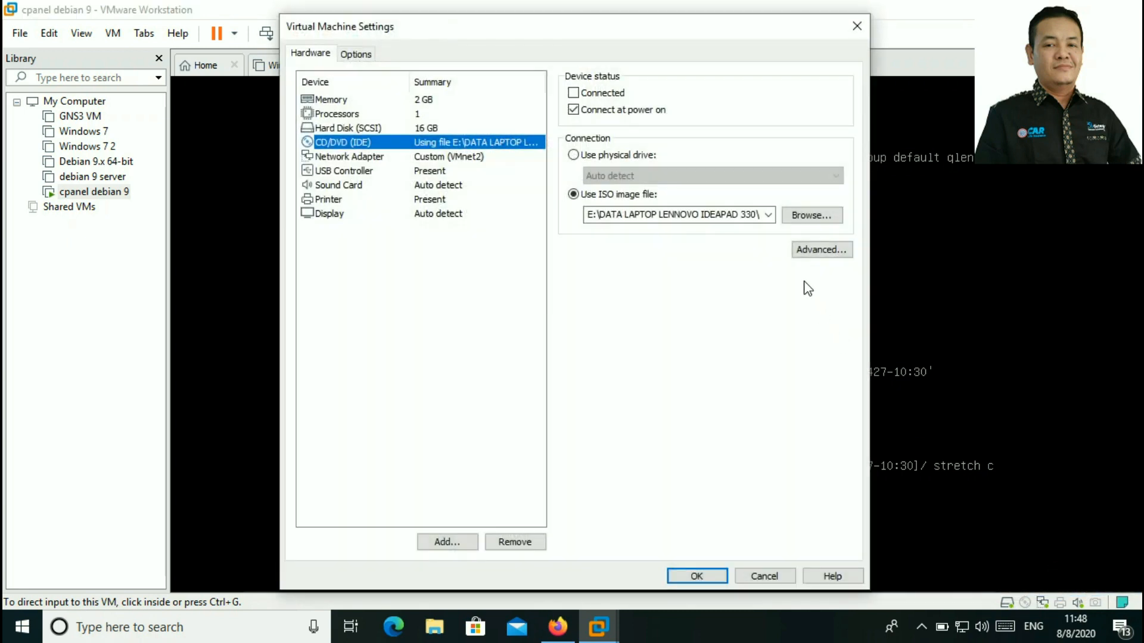
left_click(818, 216)
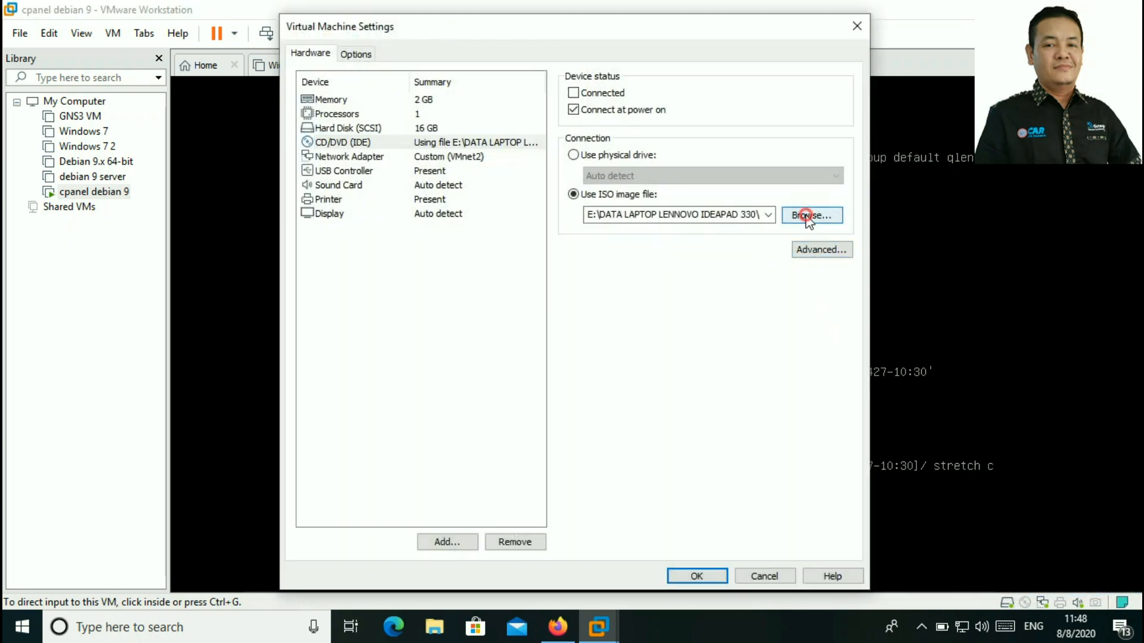
left_click(553, 200)
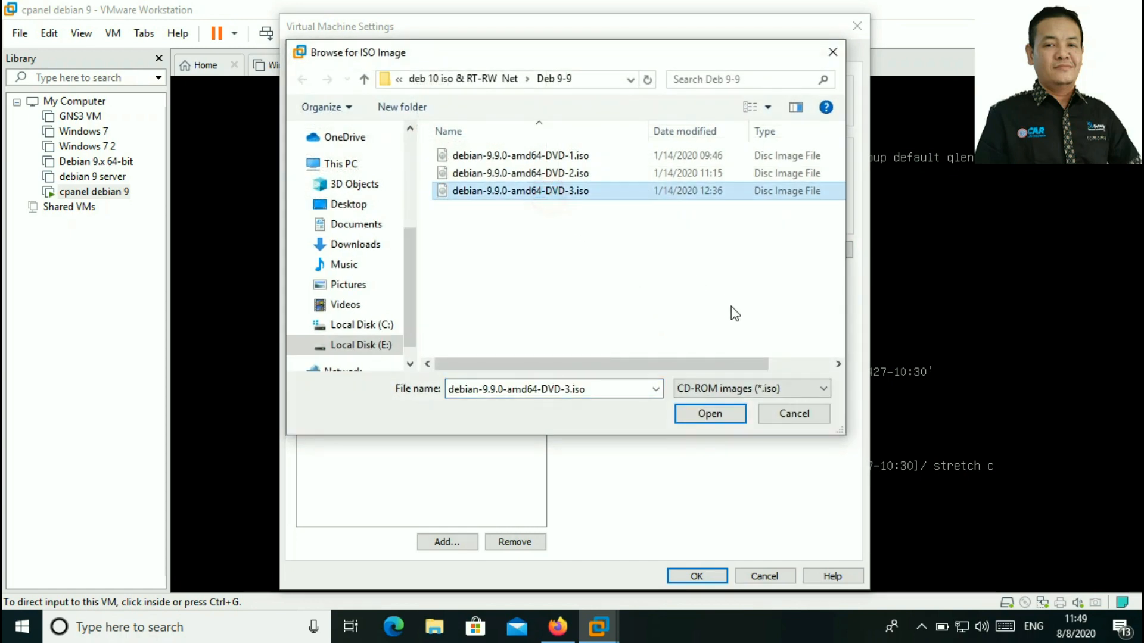
left_click(720, 416)
left_click(697, 576)
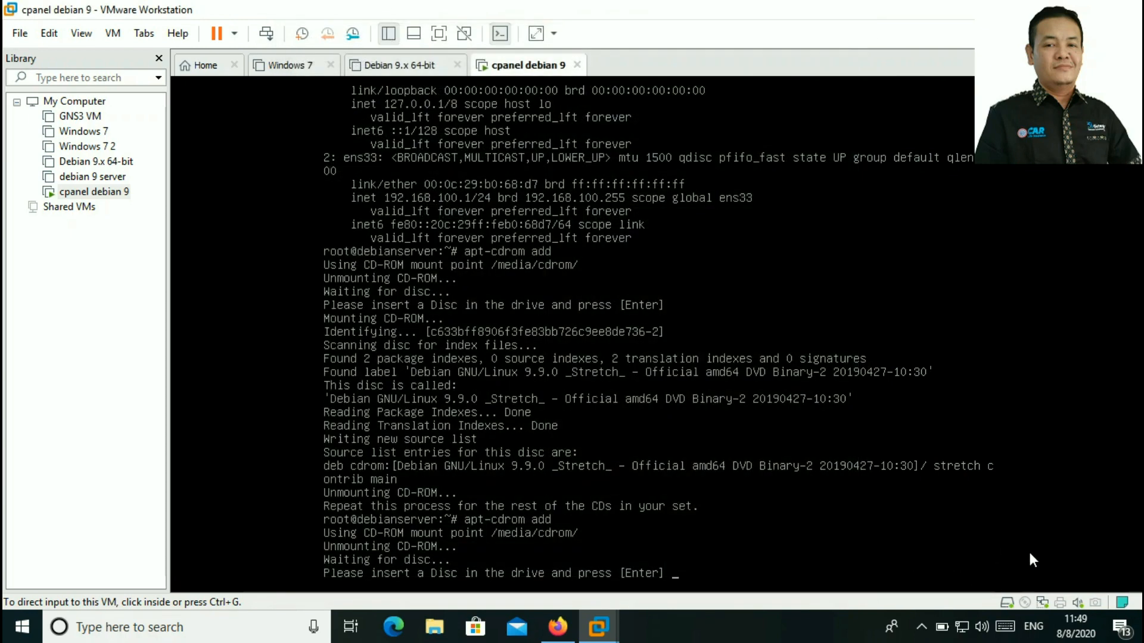
Connect the virtual CD/DVD drive with the DVD-3 image and let apt-cdrom add it as a package source
left_click(1025, 602)
left_click(1048, 575)
left_click(757, 430)
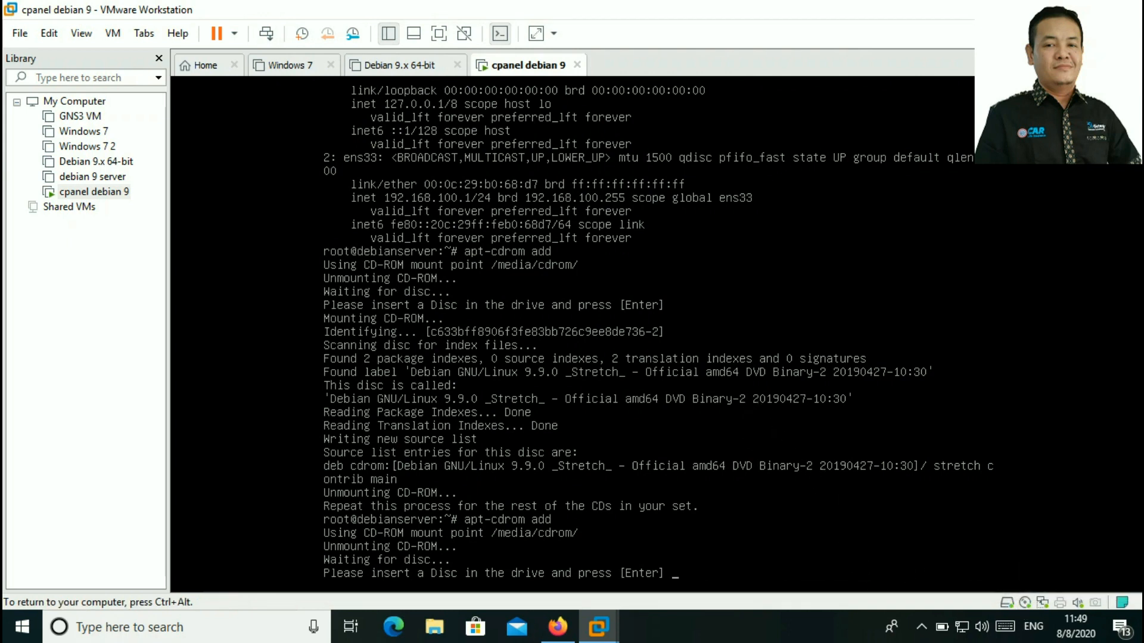
key("Return")
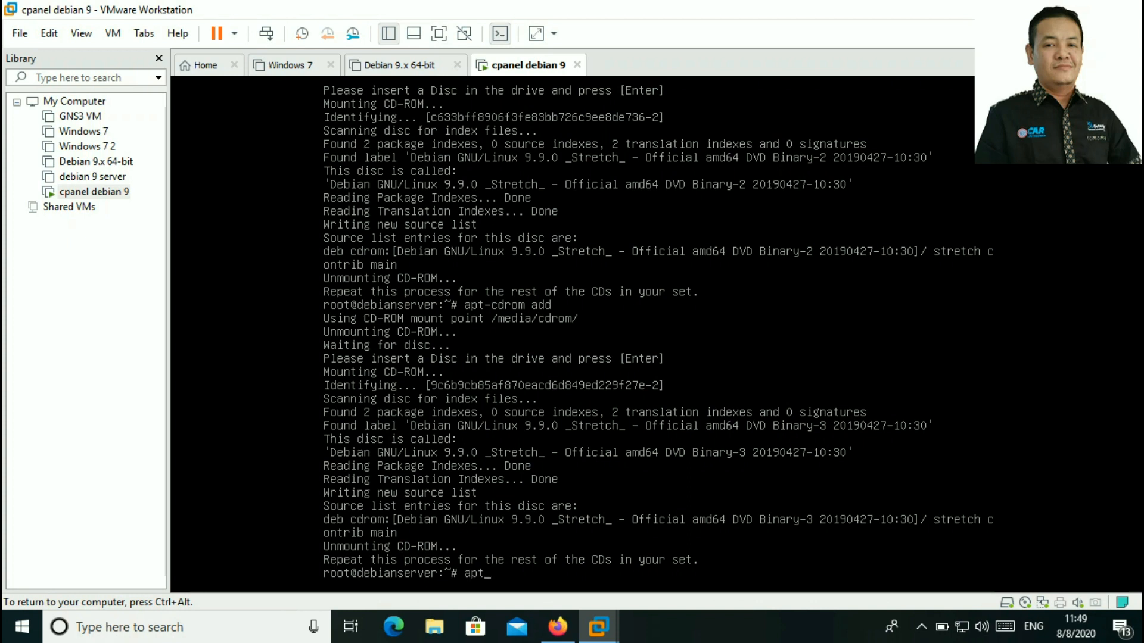
Update the apt package lists, then start installing bind9, bind9utils and dnsutils, agreeing to continue
type("get update")
key("Return")
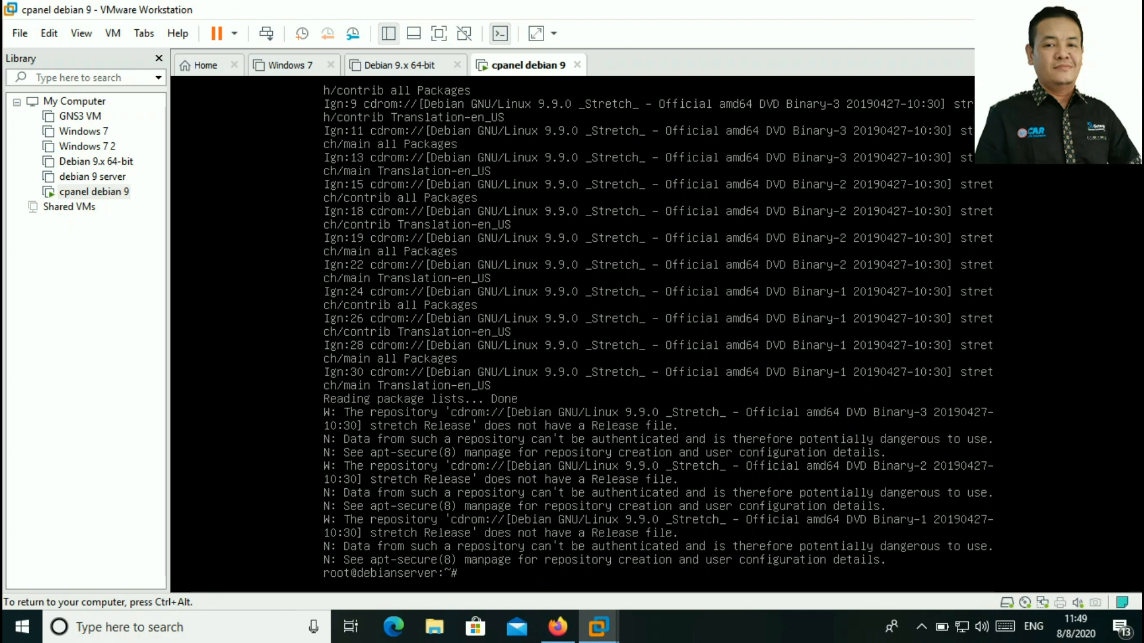
type("apt install bind9 bind")
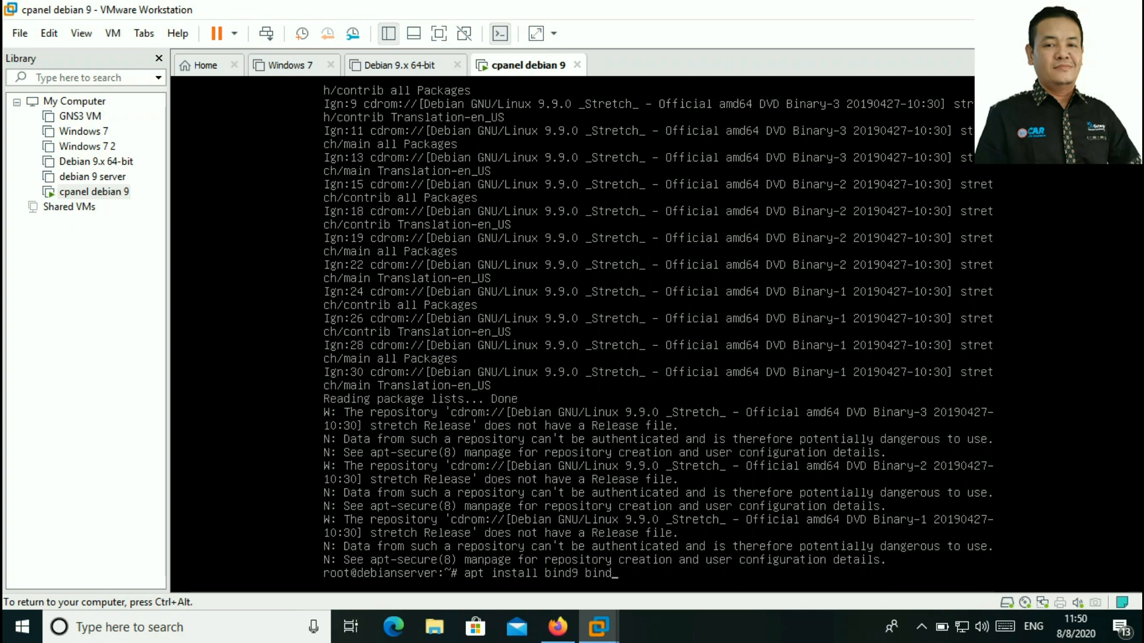
type("9utils dnsutils")
key("Return")
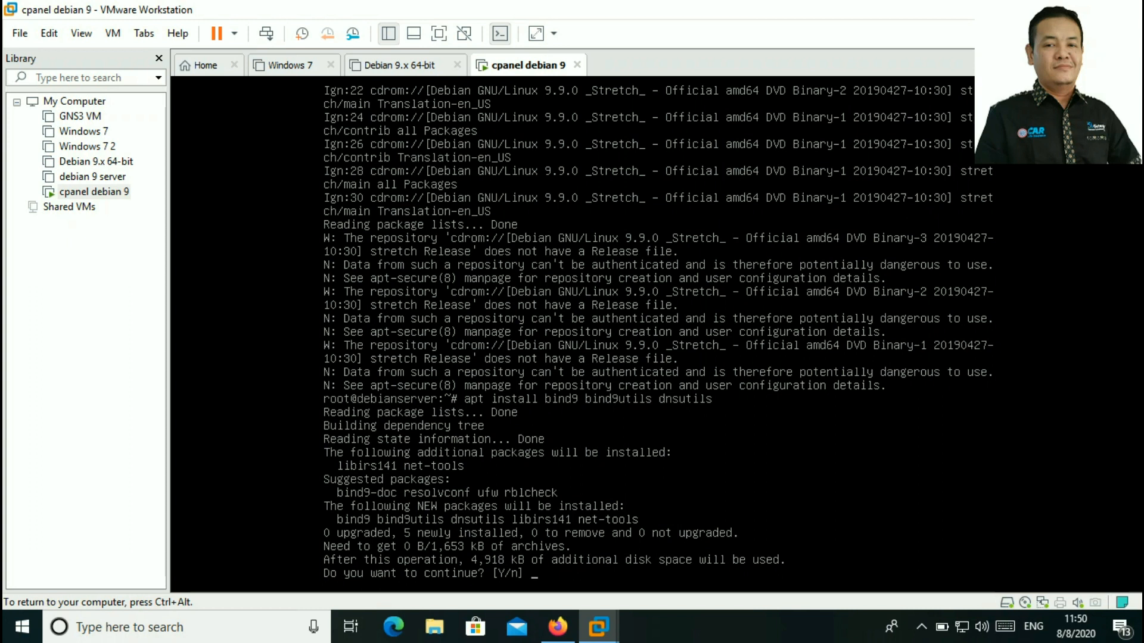
type("y")
key("Return")
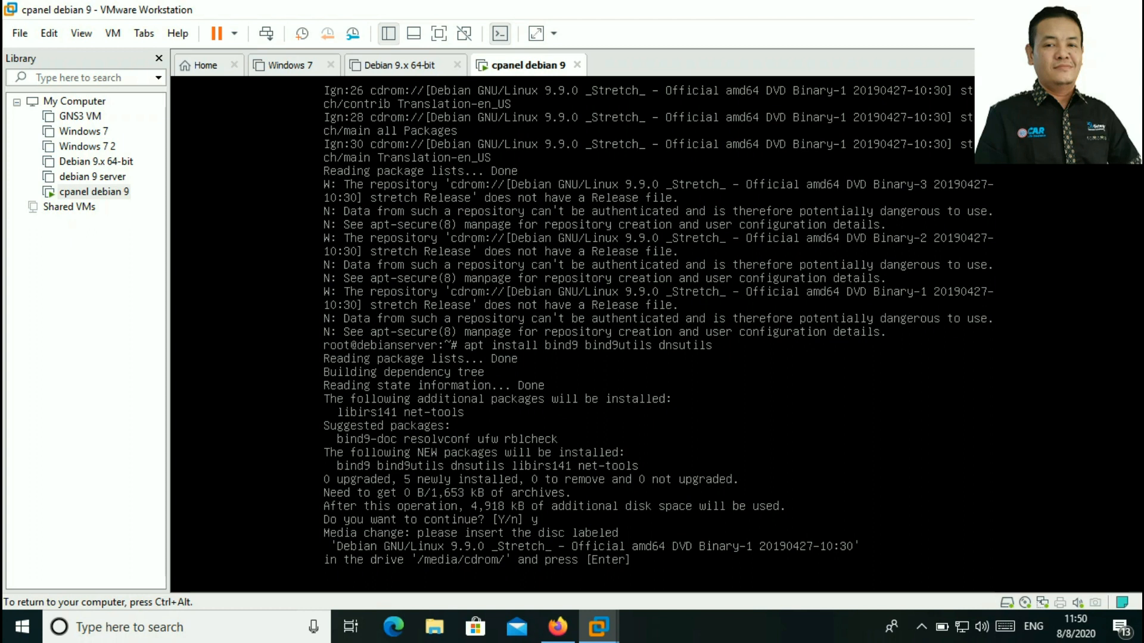
Disconnect the DVD-3 image from the virtual CD/DVD drive and confirm the disconnection
key("ctrl+alt")
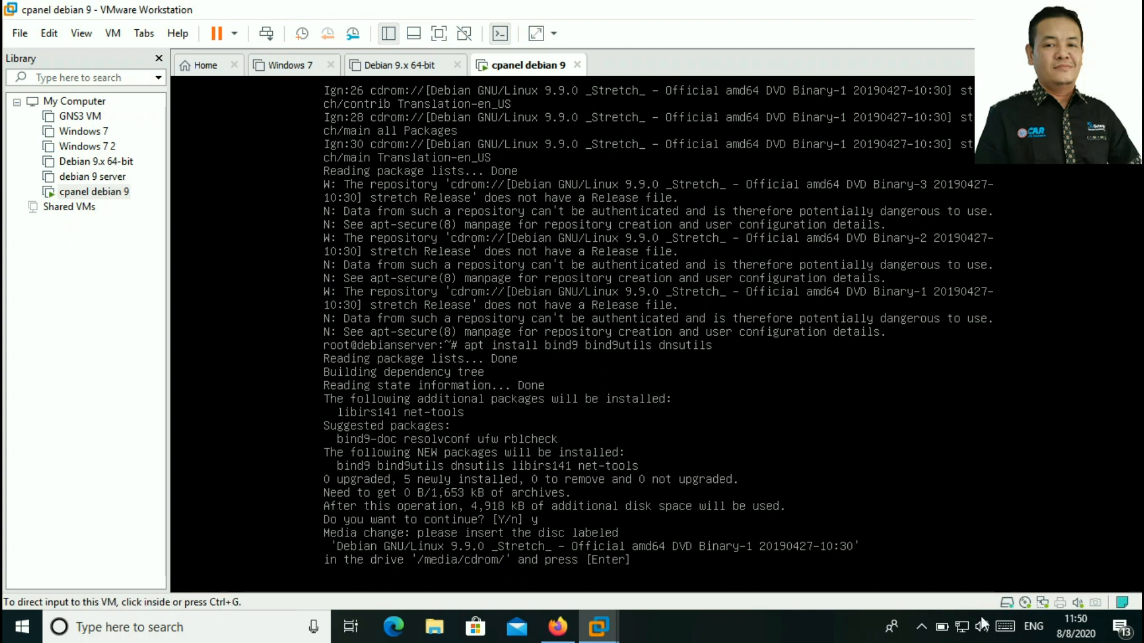
left_click(1029, 604)
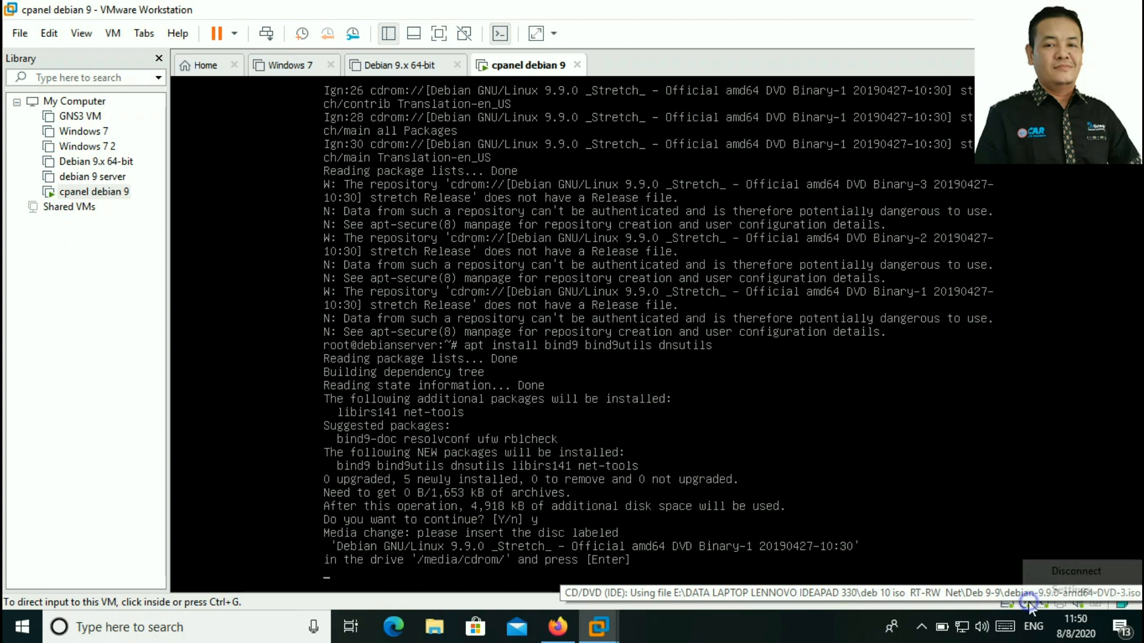
left_click(1066, 570)
left_click(613, 360)
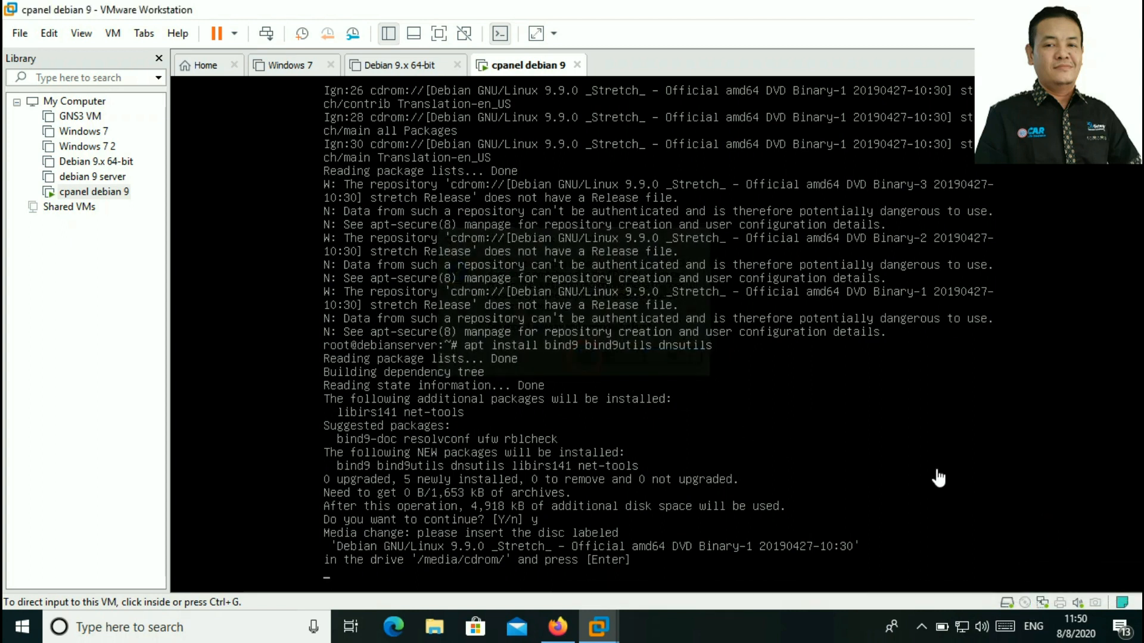
Set the virtual CD/DVD drive's ISO image to debian-9.9.0-amd64-DVD-1.iso in the virtual machine settings
left_click(1025, 602)
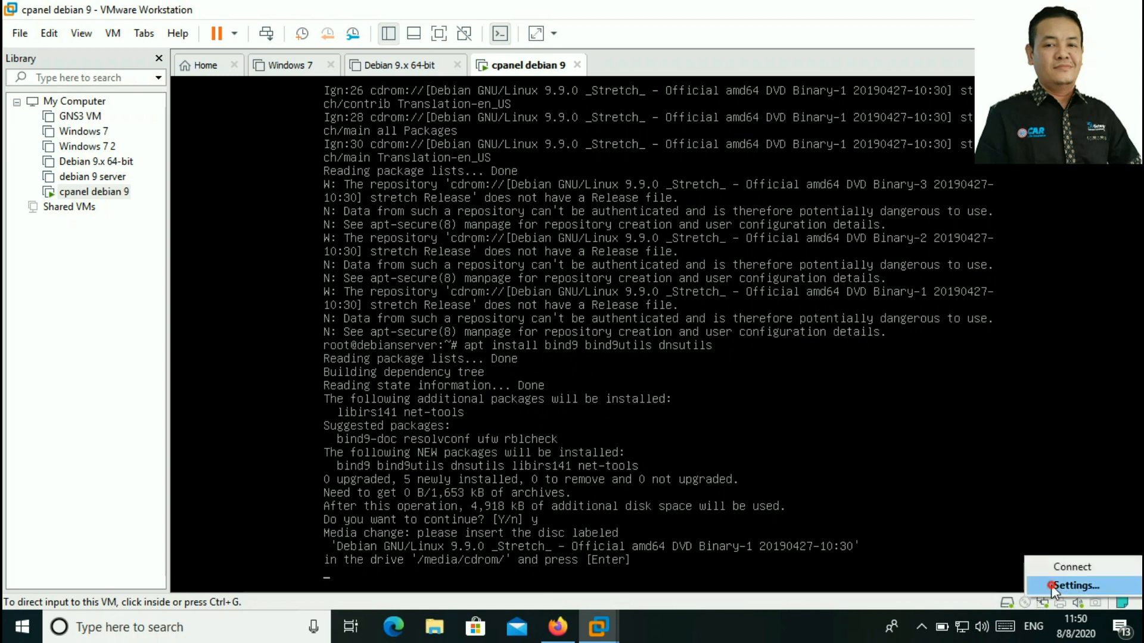
left_click(1052, 587)
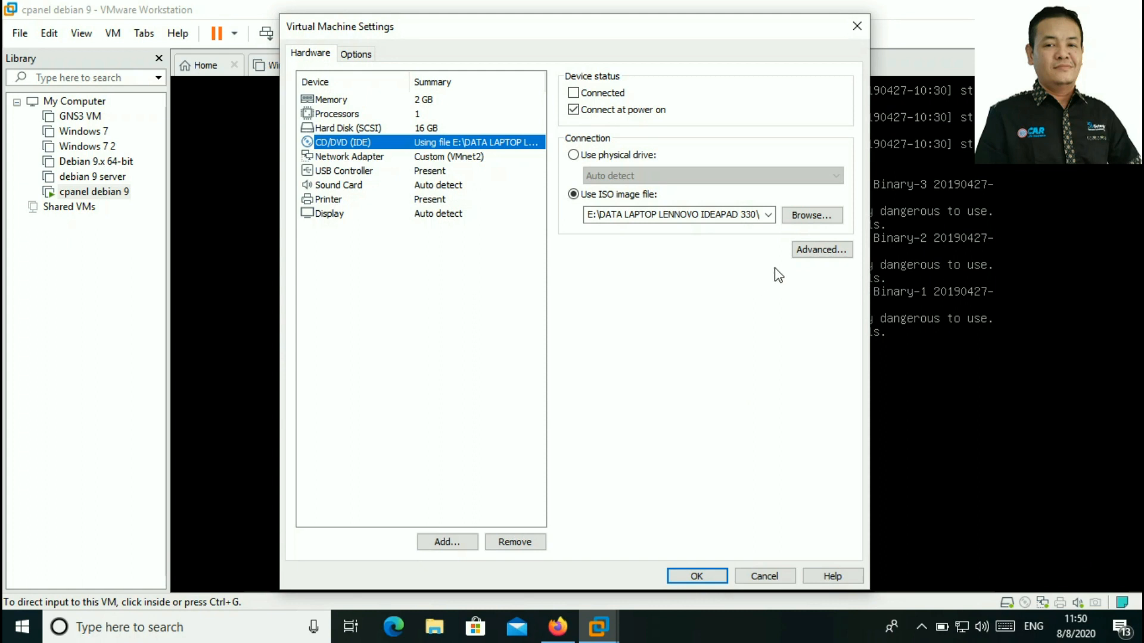
left_click(813, 216)
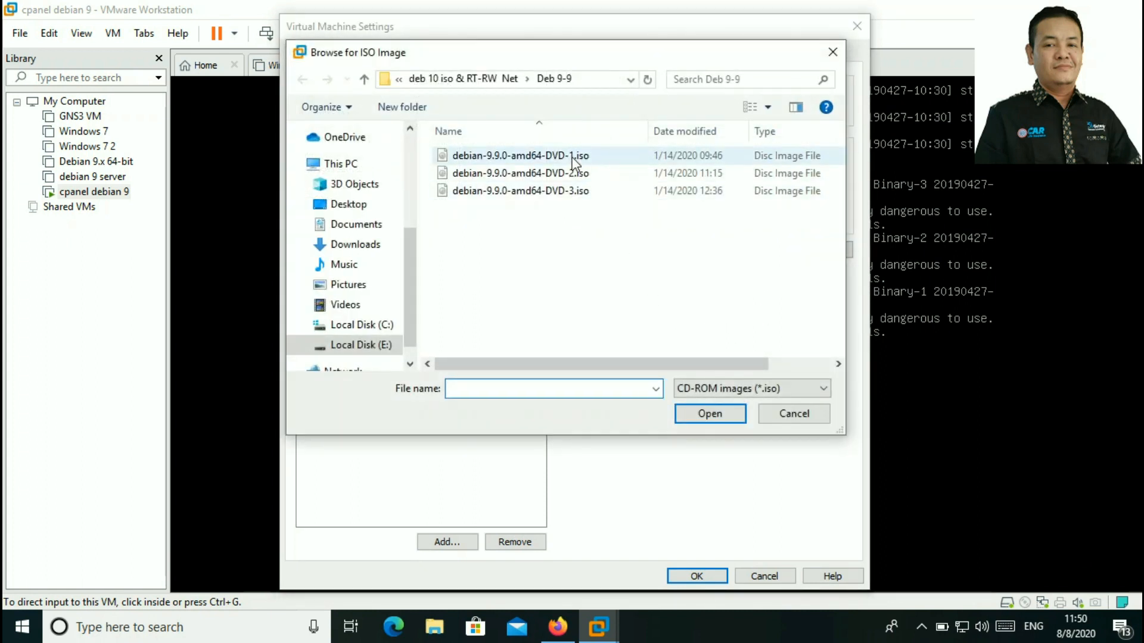
left_click(573, 156)
left_click(738, 413)
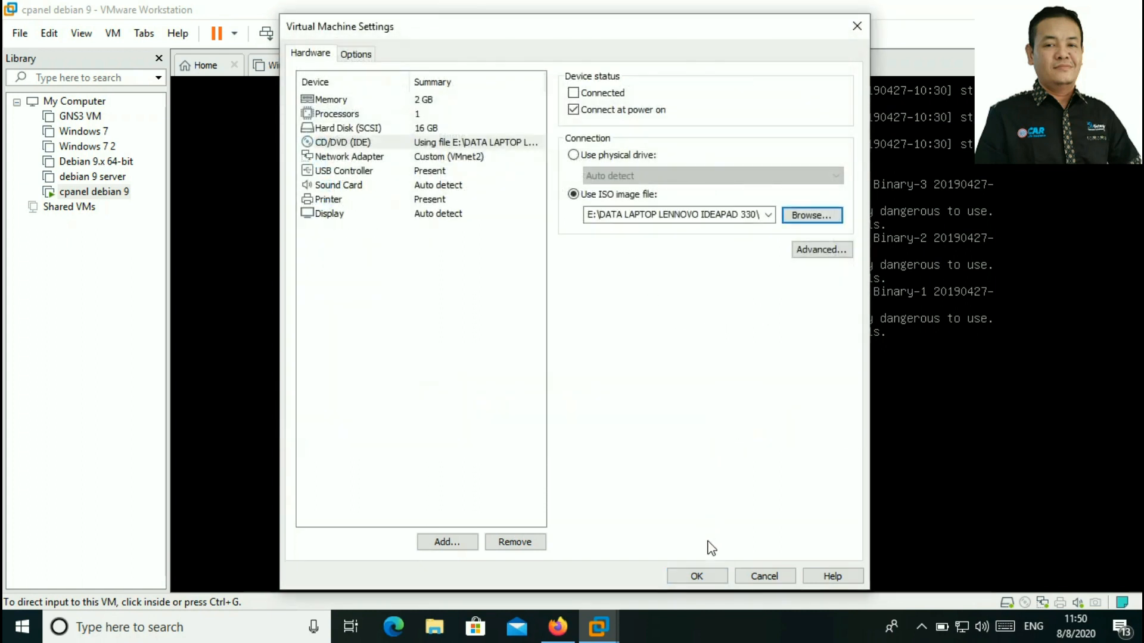
left_click(712, 576)
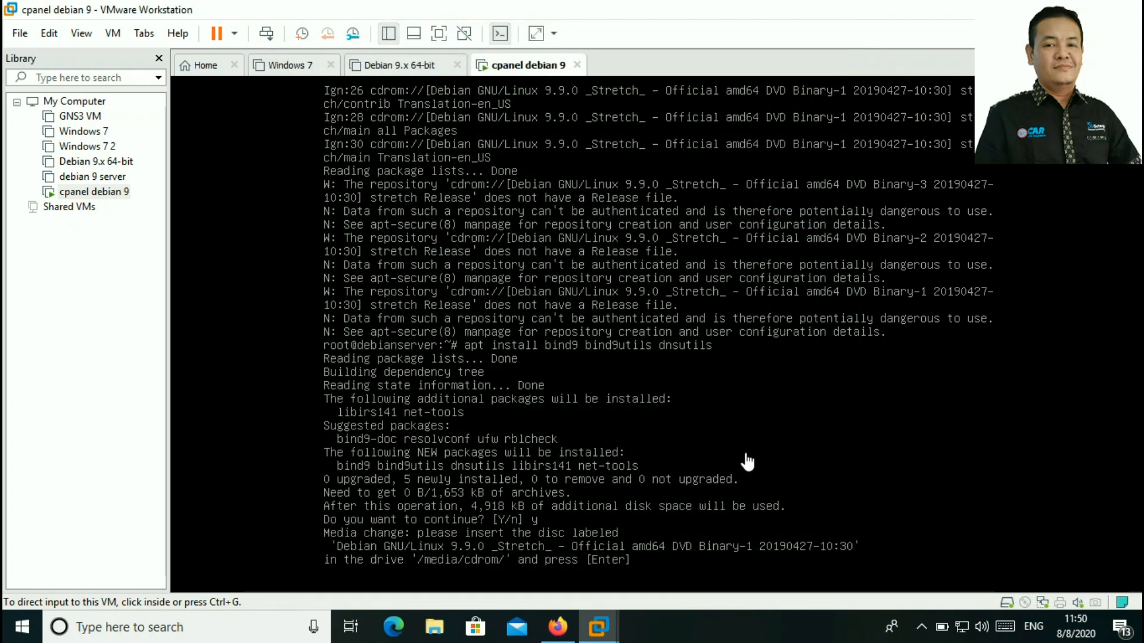
Connect the virtual CD/DVD drive with the DVD-1 image and resume the waiting package installation
left_click(1026, 604)
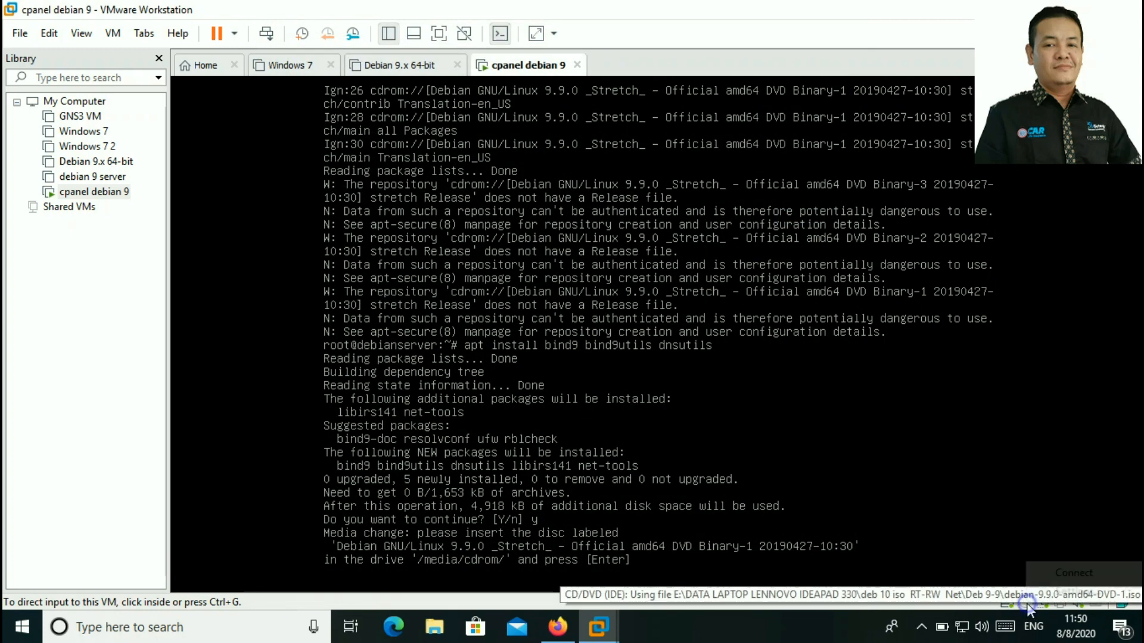
left_click(1056, 569)
left_click(842, 513)
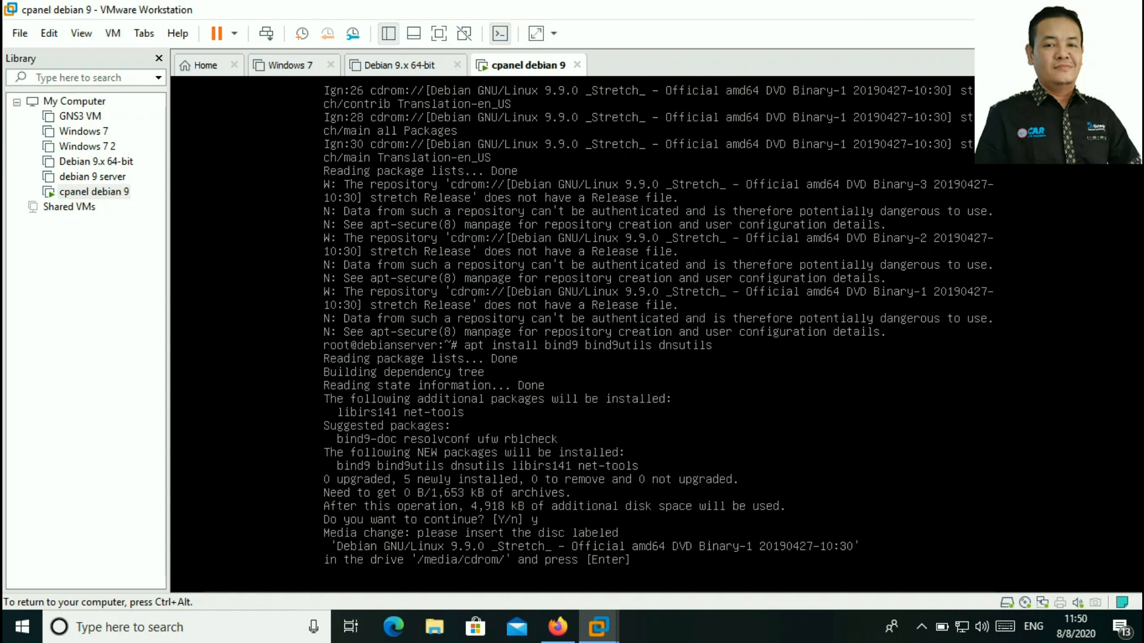
key("Return")
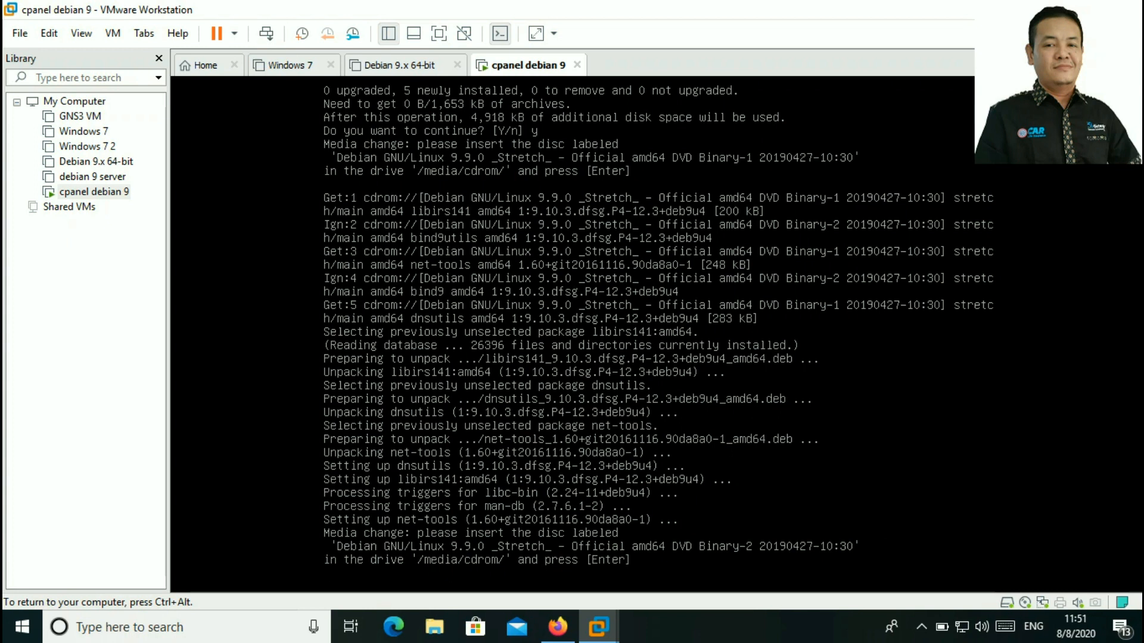
Disconnect the DVD-1 image from the virtual CD/DVD drive, overriding the guest's CD-ROM lock
key("ctrl+alt")
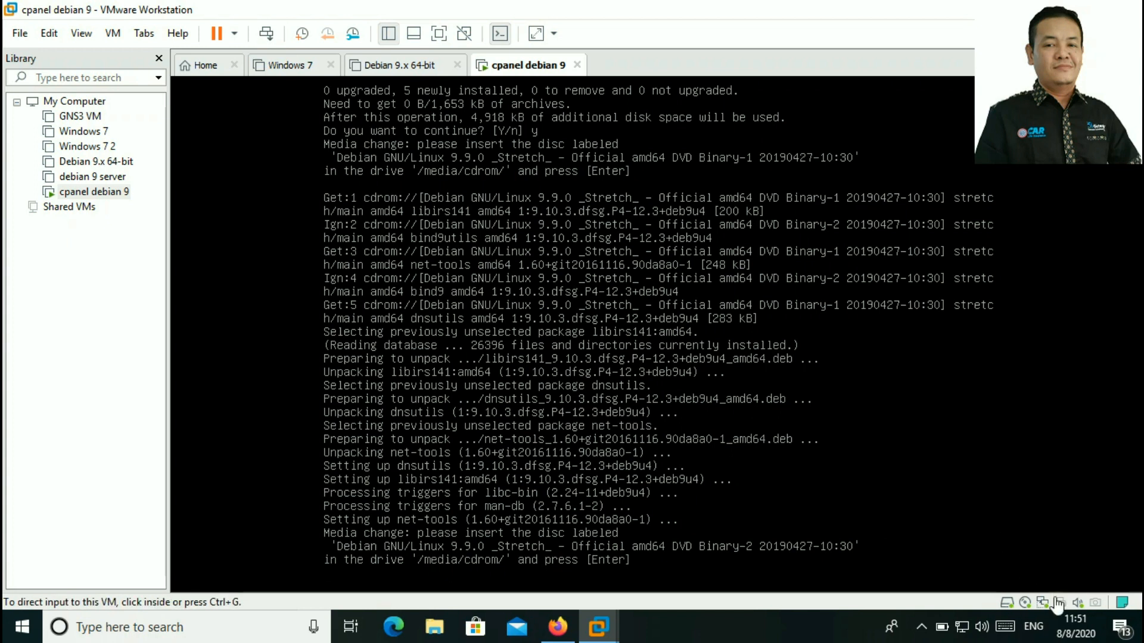
right_click(1024, 603)
left_click(1046, 573)
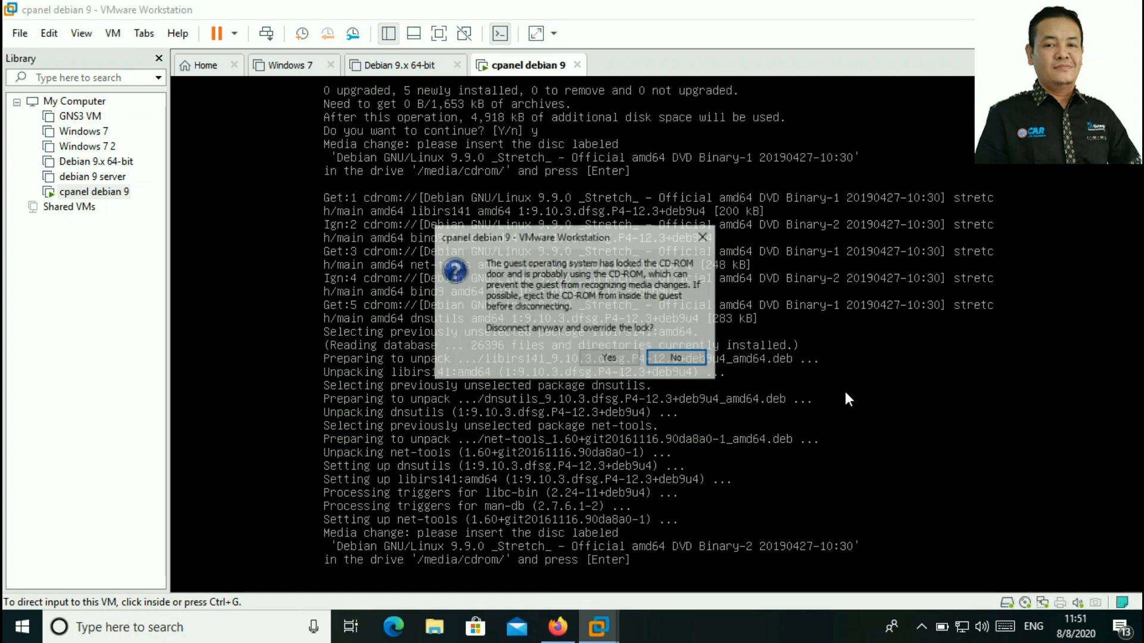
left_click(623, 359)
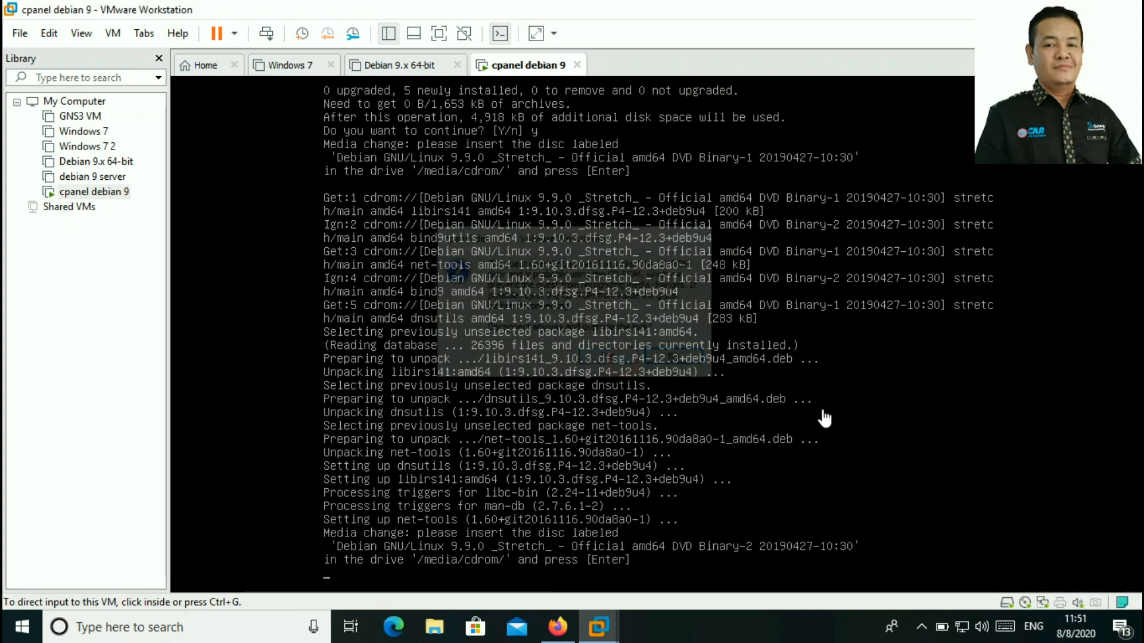
Set the virtual CD/DVD drive's ISO image to debian-9.9.0-amd64-DVD-2.iso in the virtual machine settings
right_click(1024, 602)
left_click(1061, 594)
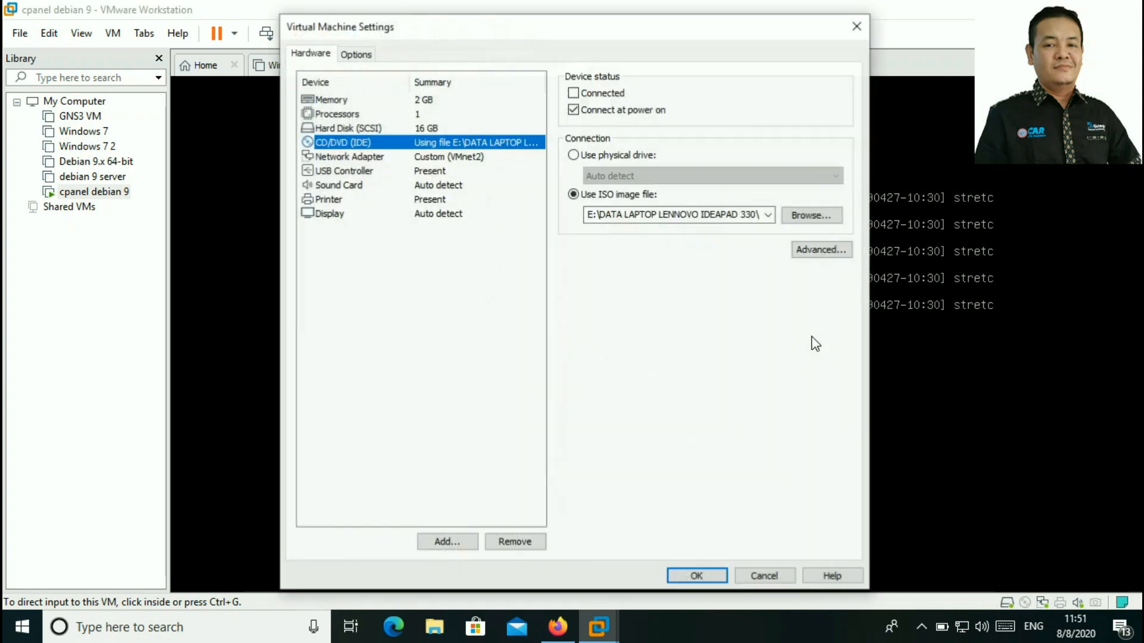
left_click(811, 221)
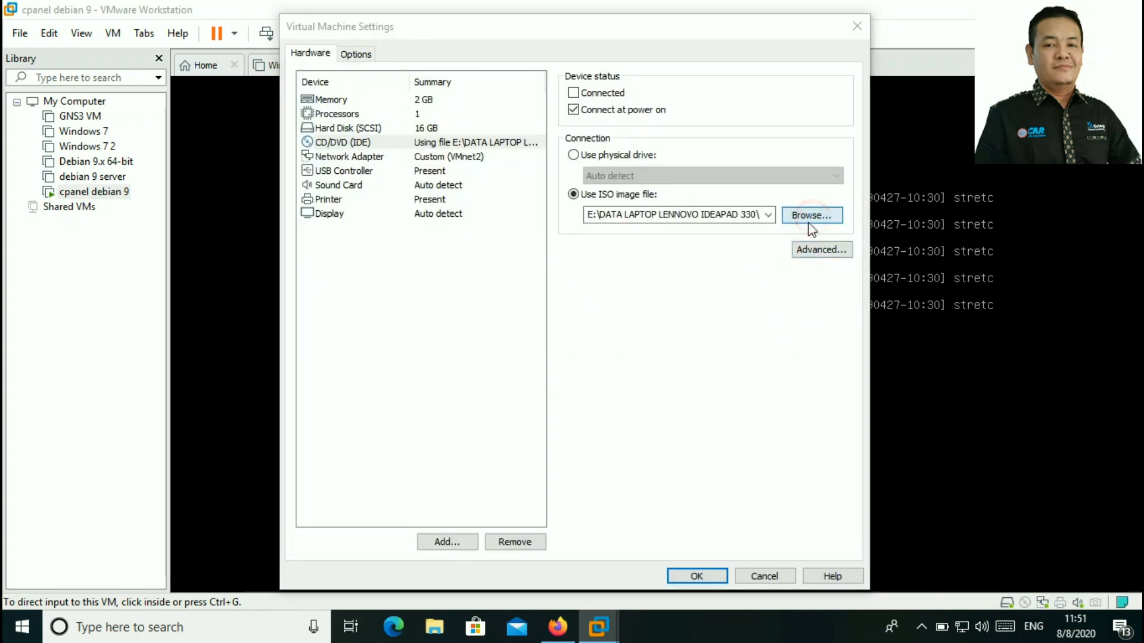
left_click(589, 177)
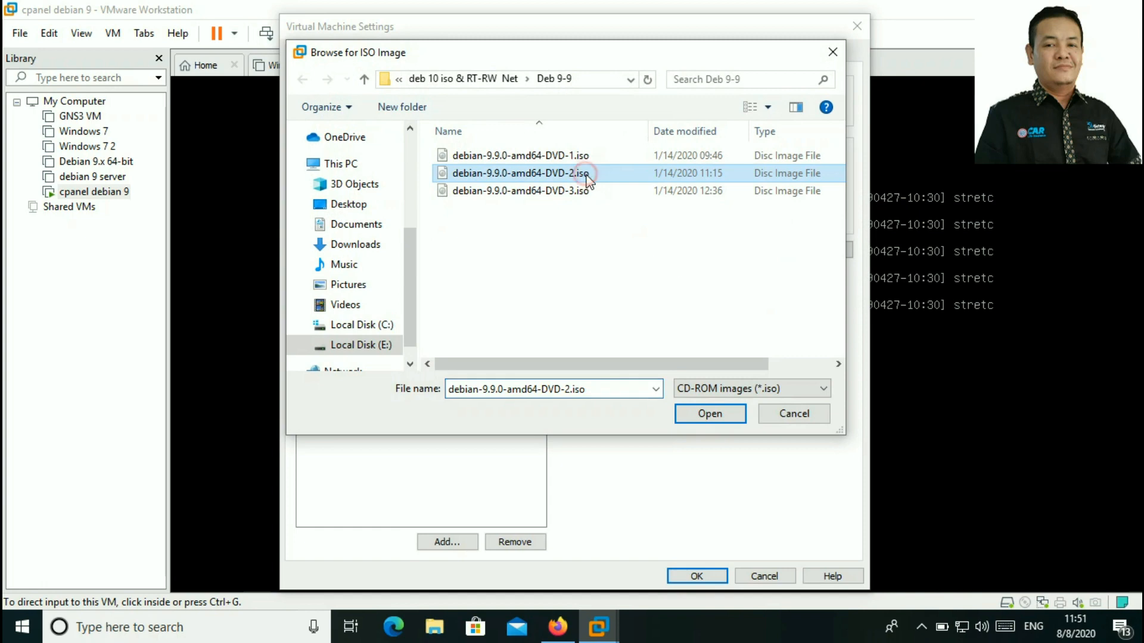
left_click(724, 417)
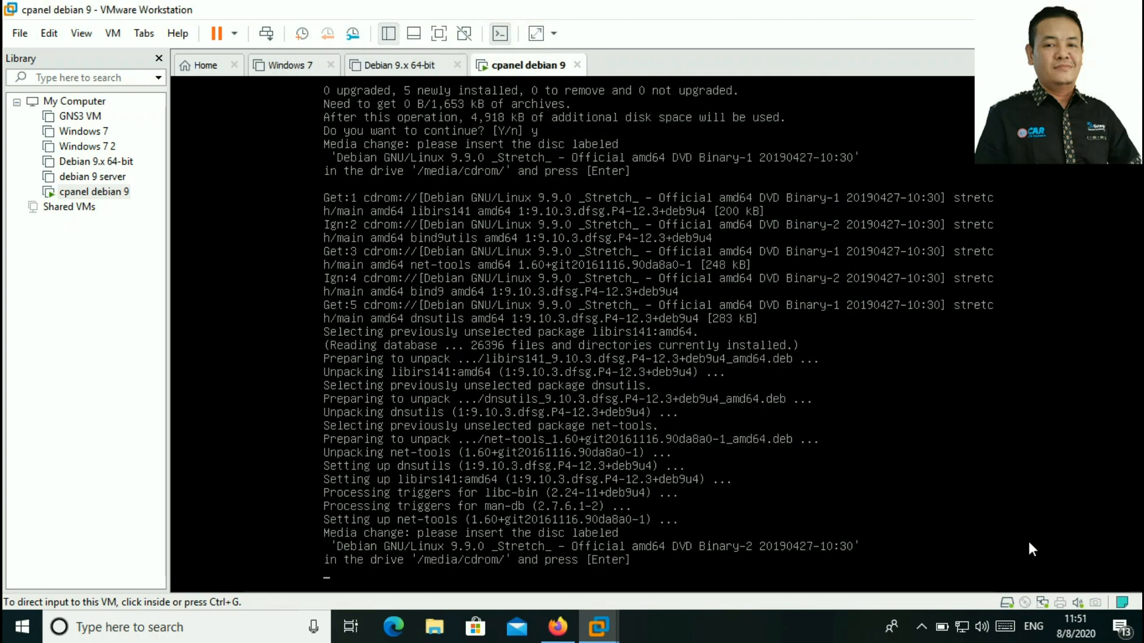
Connect the virtual CD/DVD drive with the DVD-2 image and resume the waiting bind9 installation
left_click(1026, 602)
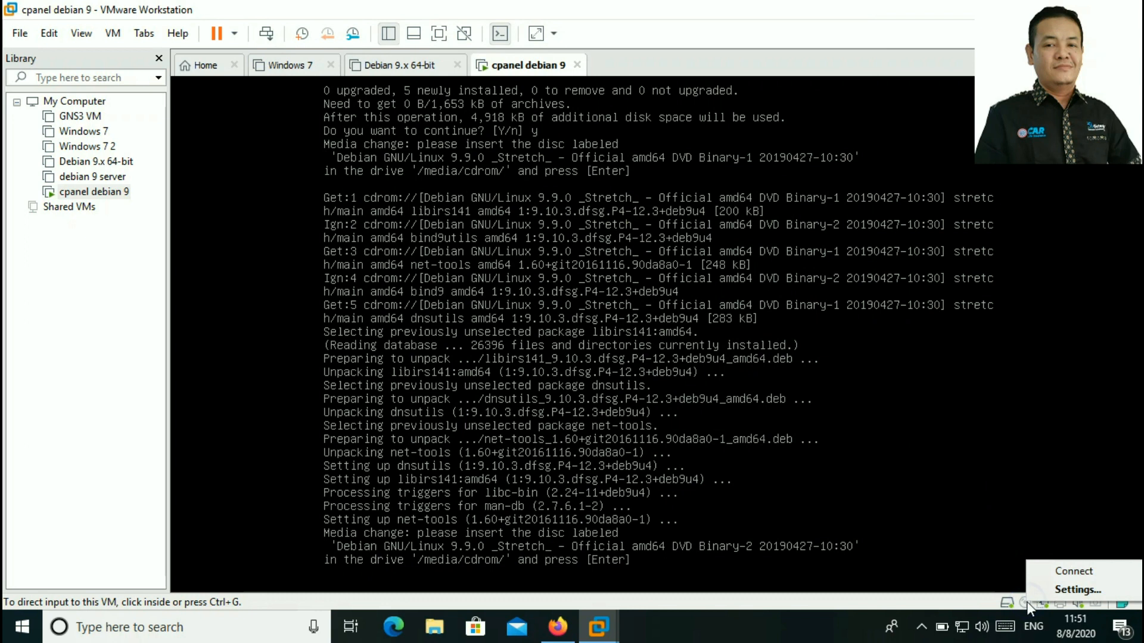
left_click(1061, 570)
left_click(845, 430)
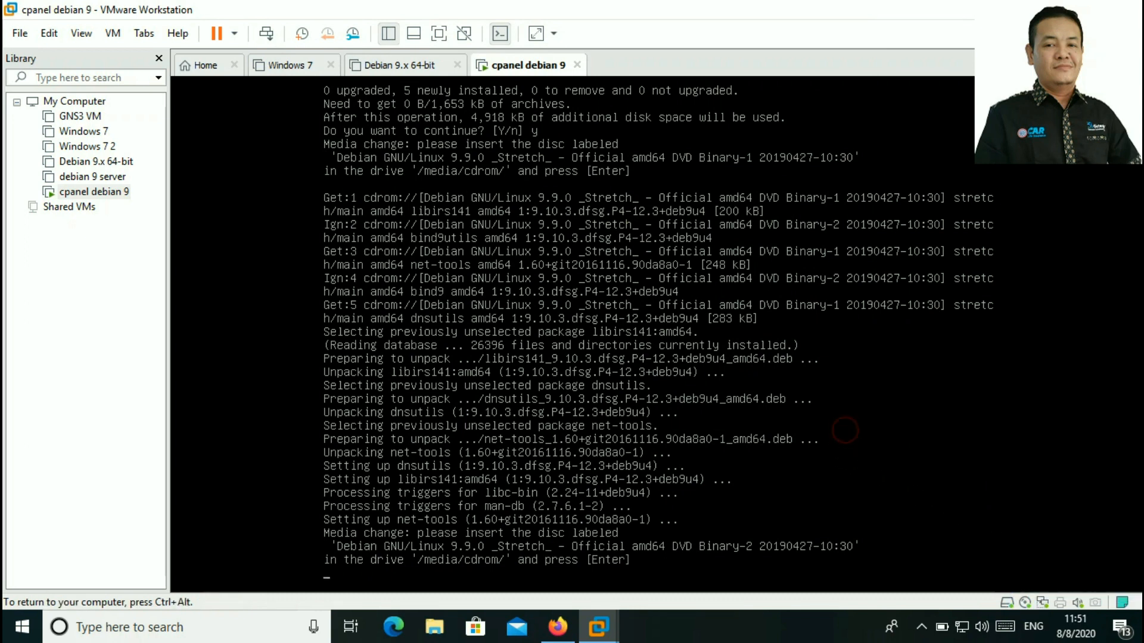
key("Return")
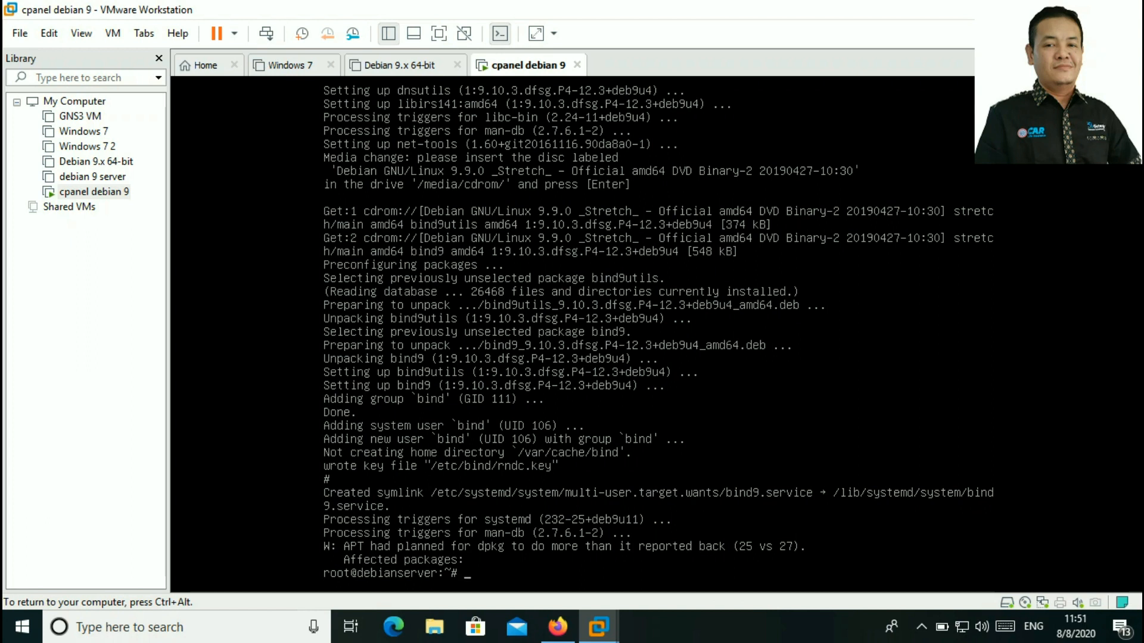
Write an apt install command for apache2, php, libapache2-mod-php, php-mysql, php-mbstring, php-xml, php-gettext, php-curl, php-cli, php-json and php-common
type("apt install apache2 php l")
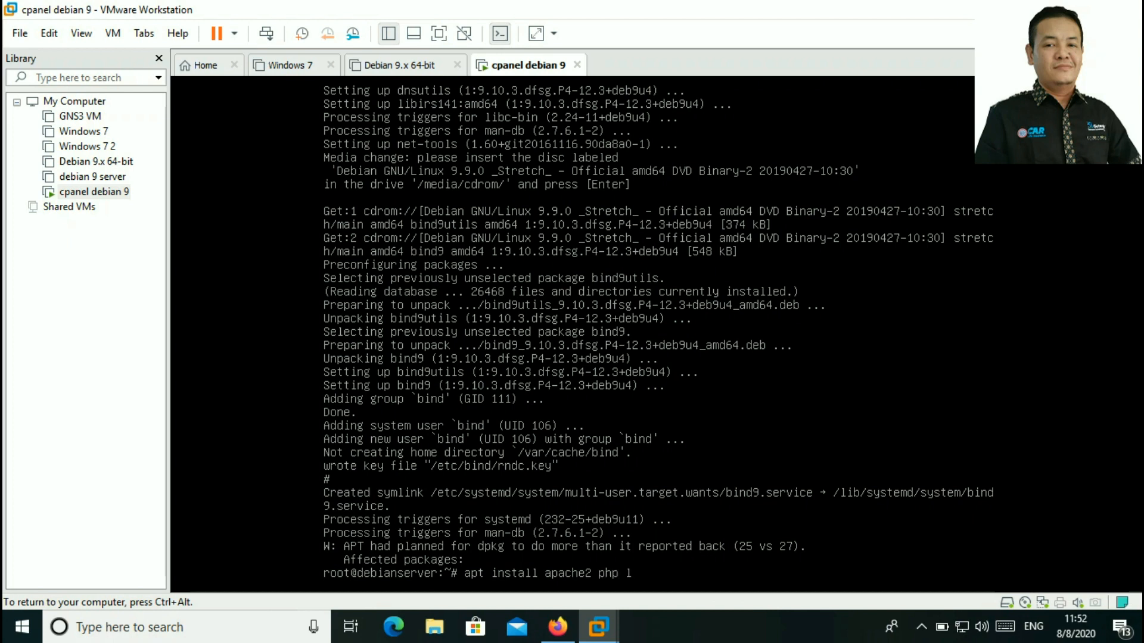
type("ibapache2-mod-php")
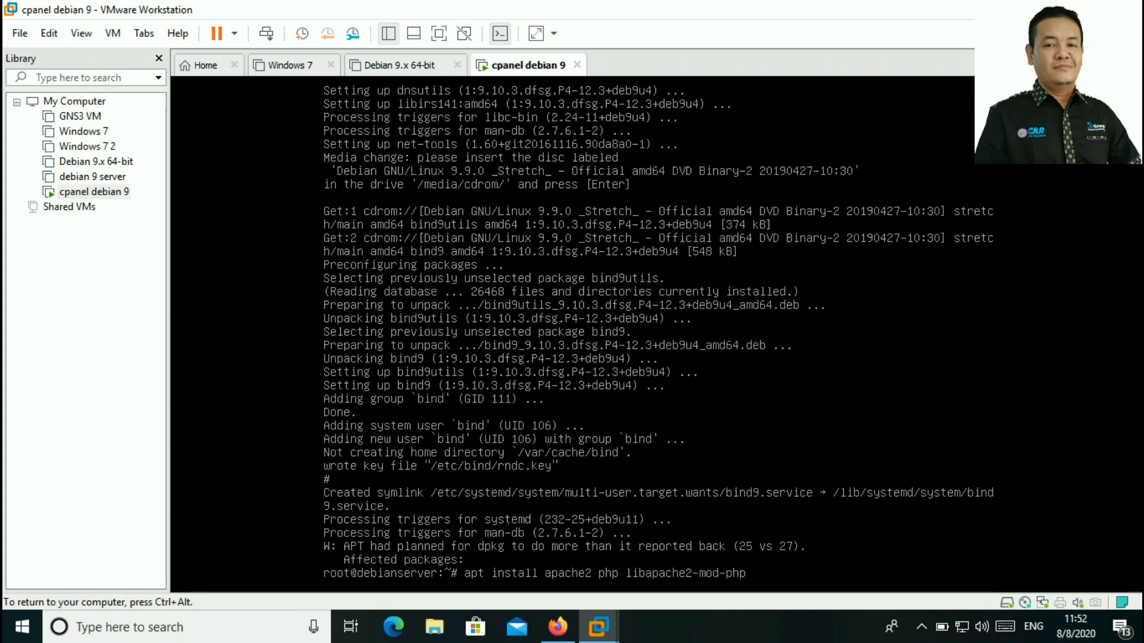
type(" php-mysql php-mbstring ")
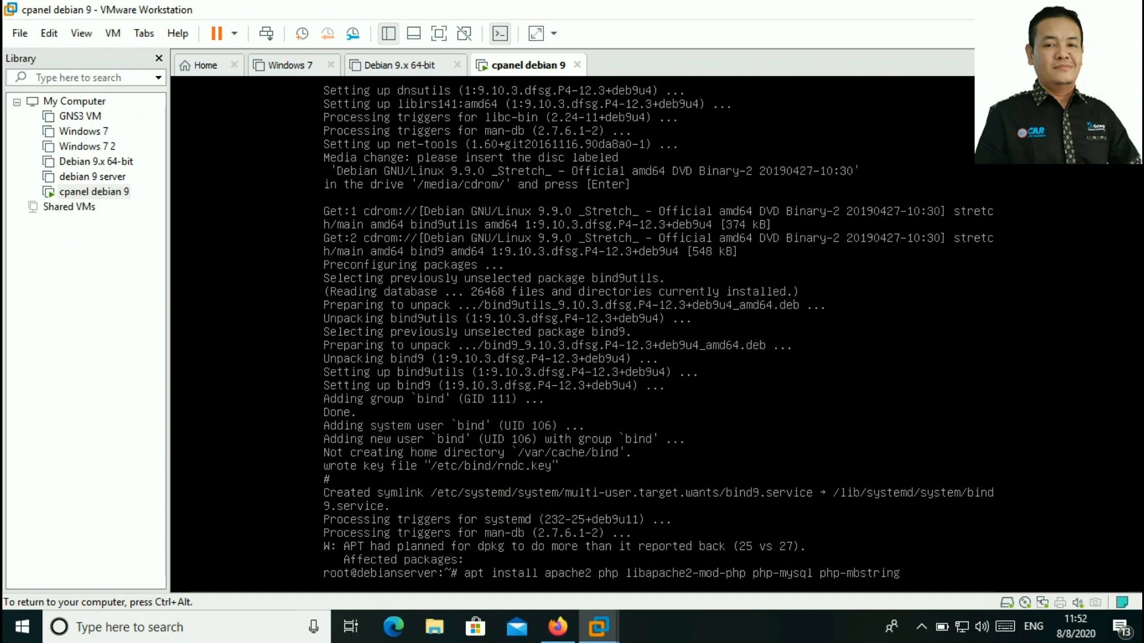
type("php-xml php-gettext")
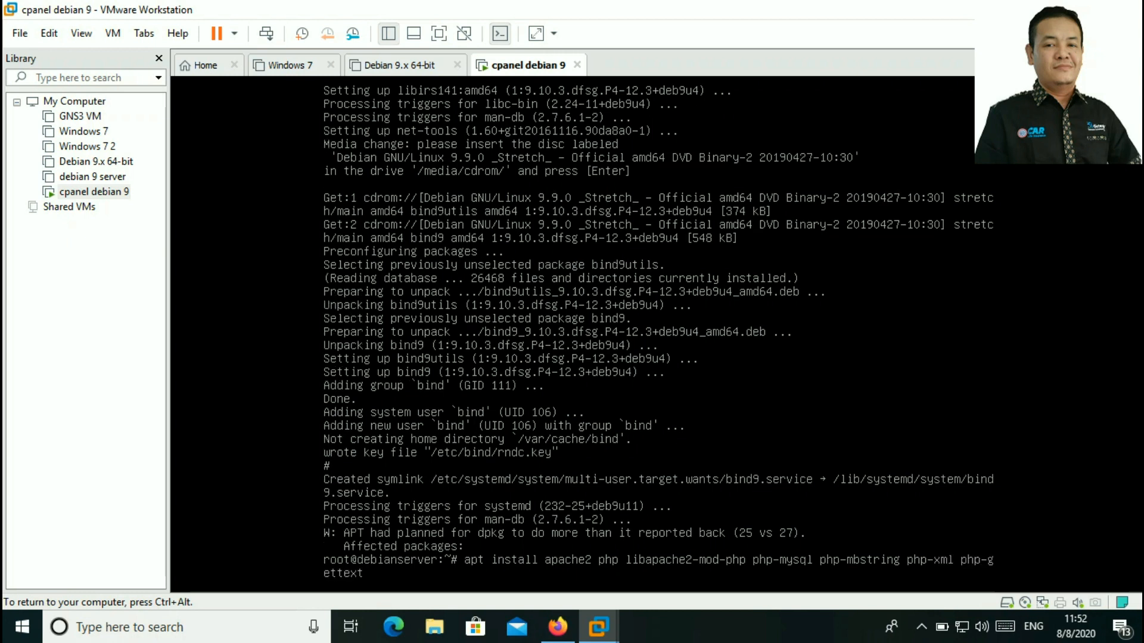
type(" php-curl php-cli php-ja")
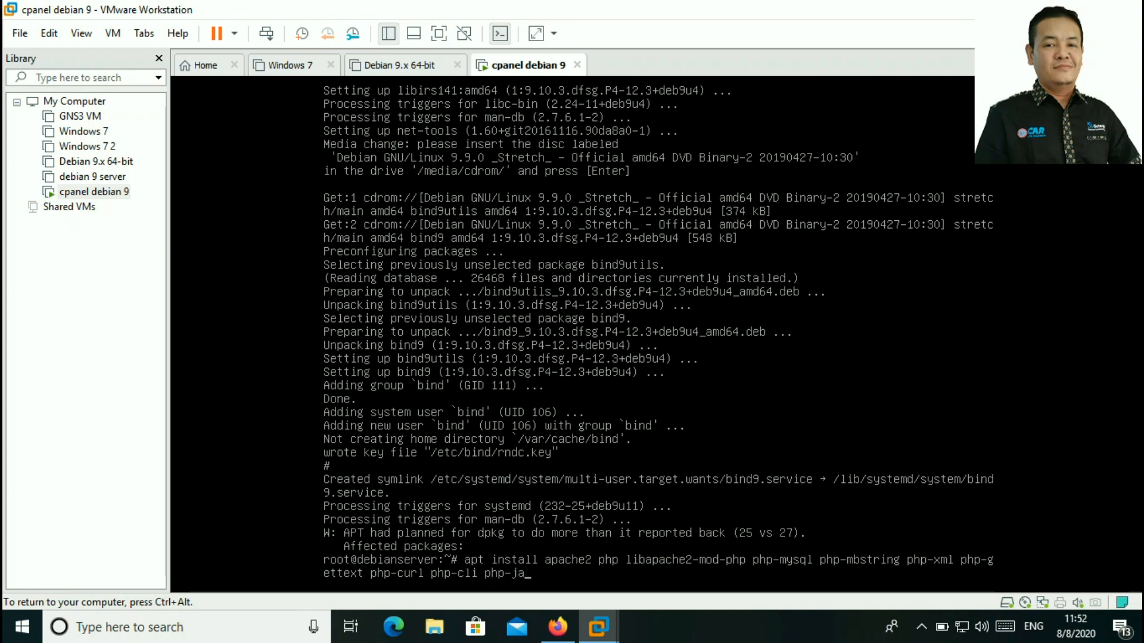
key("BackSpace")
type("son php-common php-opca")
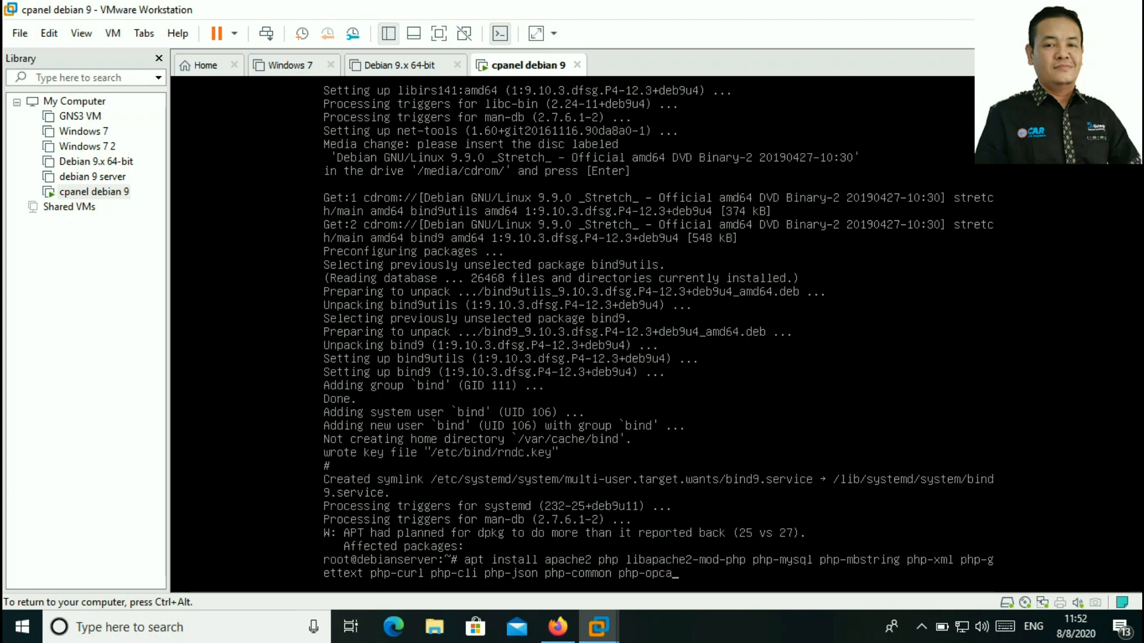
type("h")
key("BackSpace")
key("BackSpace")
type("h")
type("a")
type("c")
key("BackSpace")
key("BackSpace")
key("BackSpace")
key("BackSpace")
key("BackSpace")
key("BackSpace")
key("BackSpace")
key("BackSpace")
key("BackSpace")
key("BackSpace")
type("php-readl")
key("BackSpace")
key("BackSpace")
key("BackSpace")
key("BackSpace")
key("BackSpace")
key("BackSpace")
key("BackSpace")
key("BackSpace")
key("BackSpace")
Run the apache2 and PHP package installation and agree to continue
key("Return")
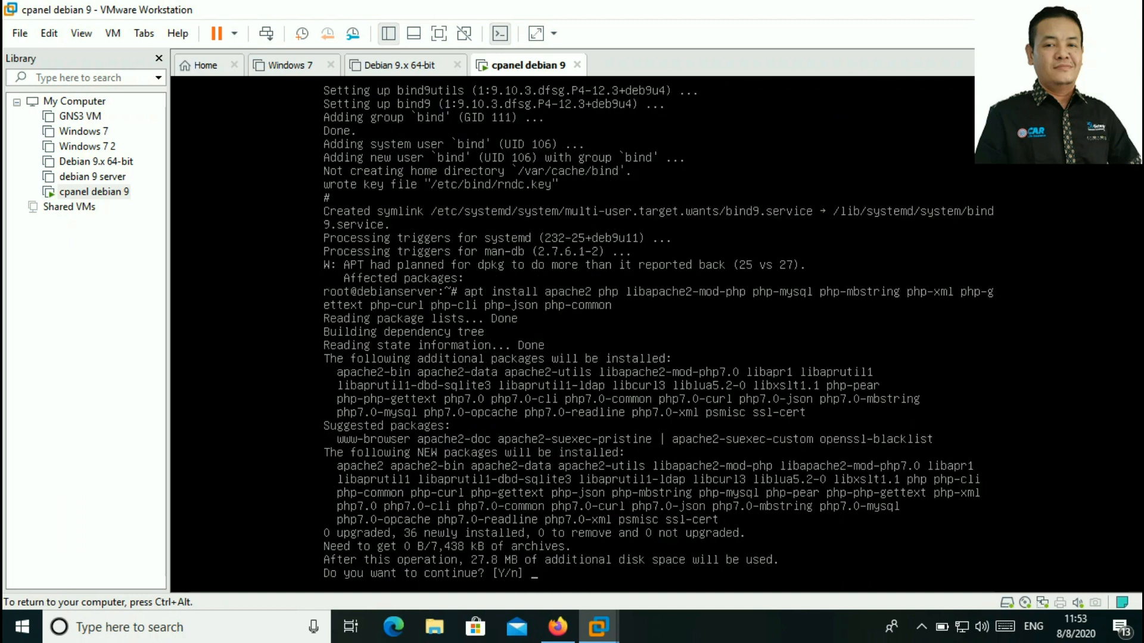
type("Y")
key("Return")
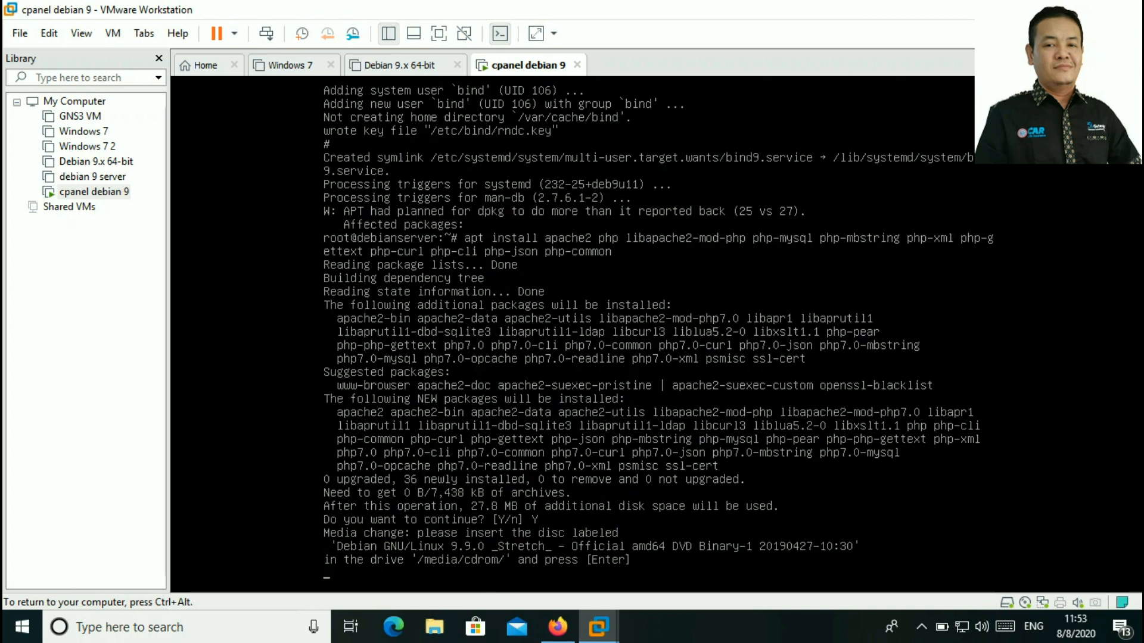
Release the virtual machine's input and disconnect the DVD-2 image from the virtual CD/DVD drive, confirming the disconnection
key("ctrl+alt")
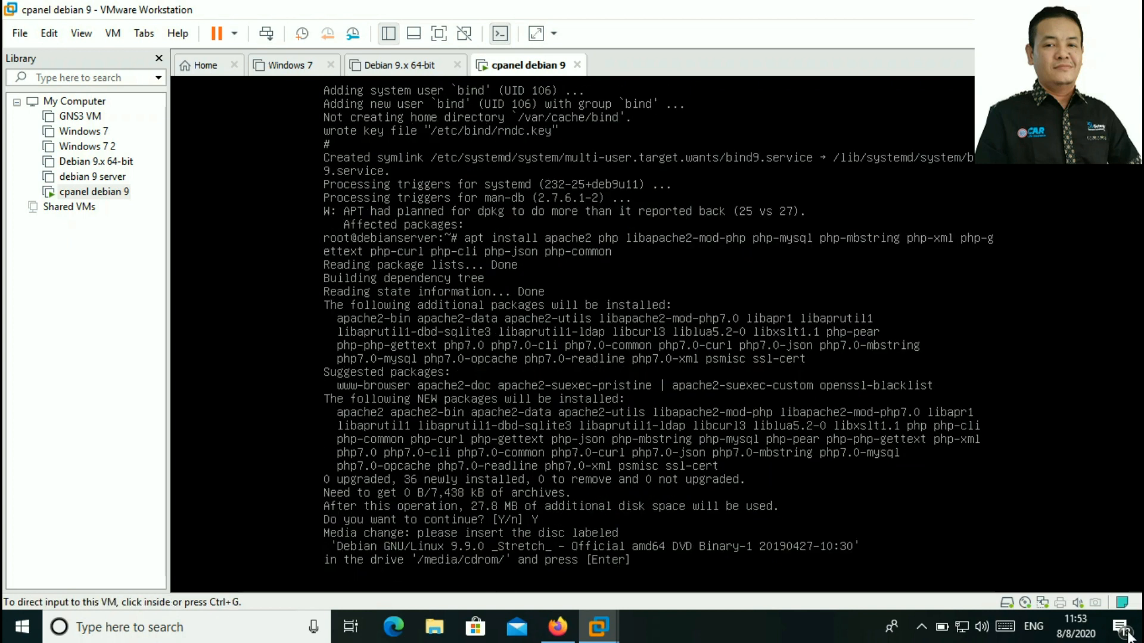
left_click(1026, 604)
left_click(1076, 588)
left_click(635, 358)
Switch the virtual CD/DVD drive's ISO image to debian-9.9.0-amd64-DVD-1.iso and save the virtual machine settings
left_click(1025, 604)
left_click(1051, 590)
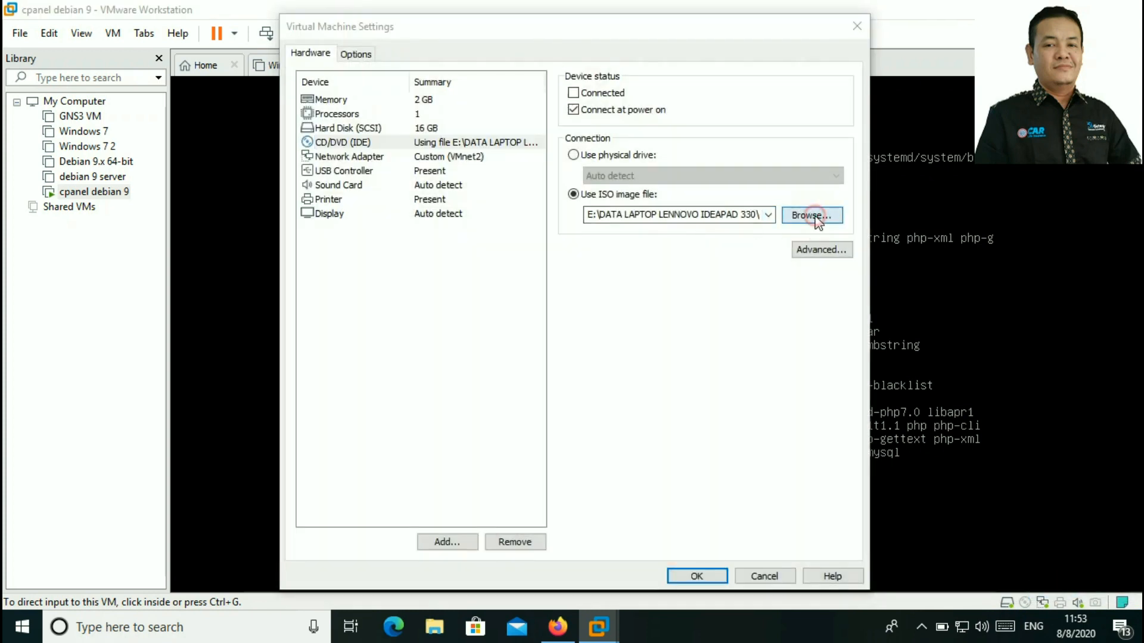
left_click(811, 216)
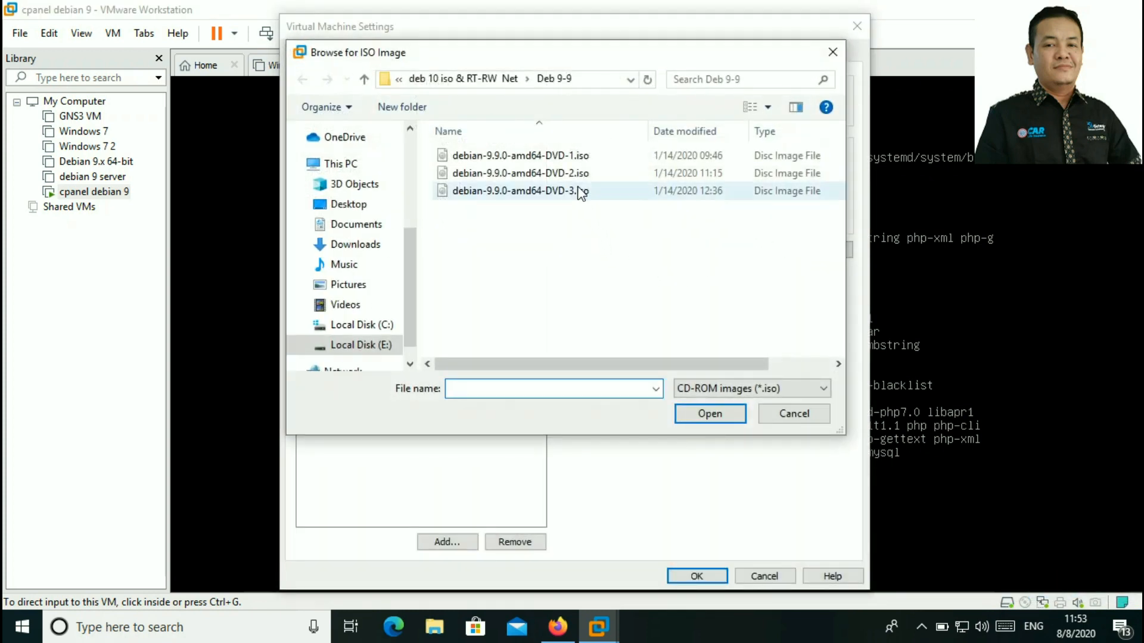
left_click(590, 156)
left_click(718, 415)
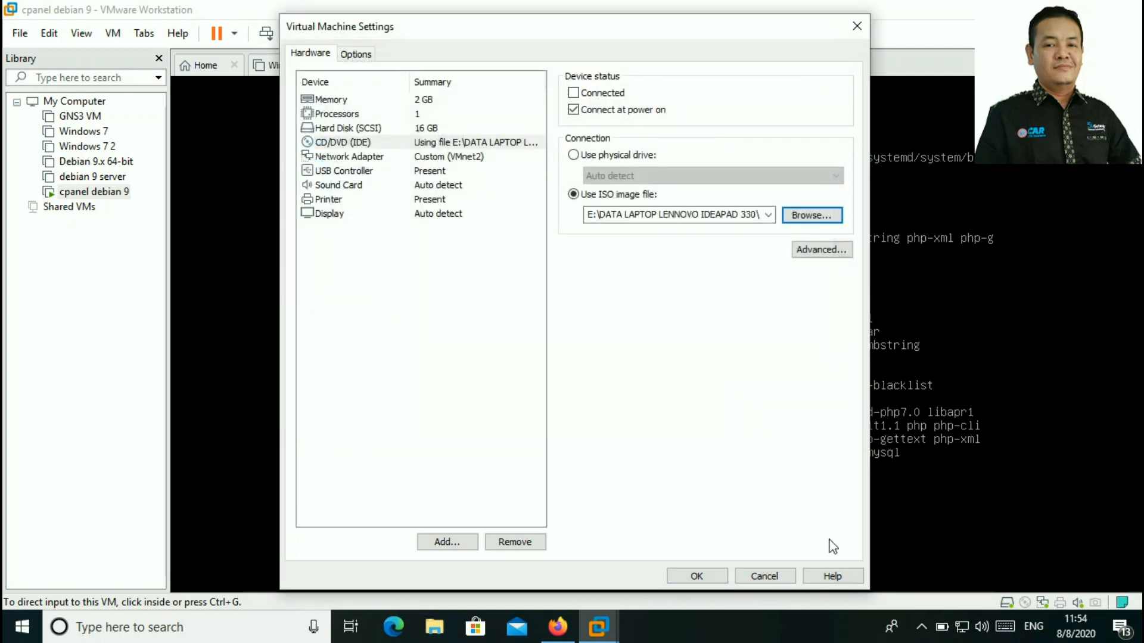
left_click(709, 580)
Connect the virtual CD/DVD drive with the DVD-1 image and resume the waiting apache2 and PHP installation
left_click(1020, 602)
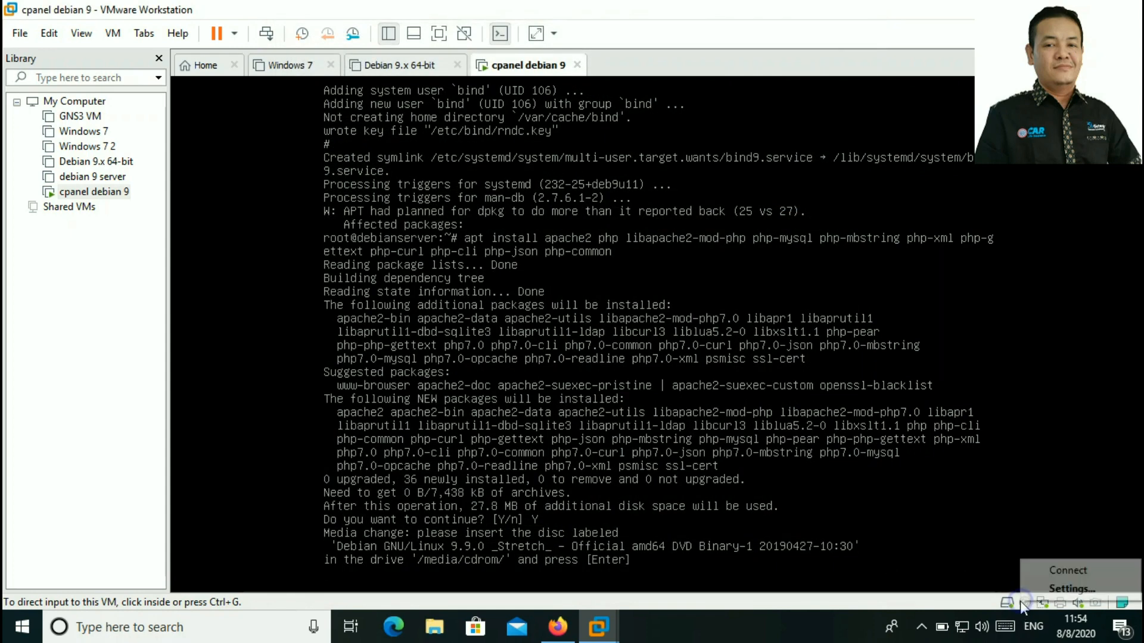
left_click(1068, 570)
left_click(897, 536)
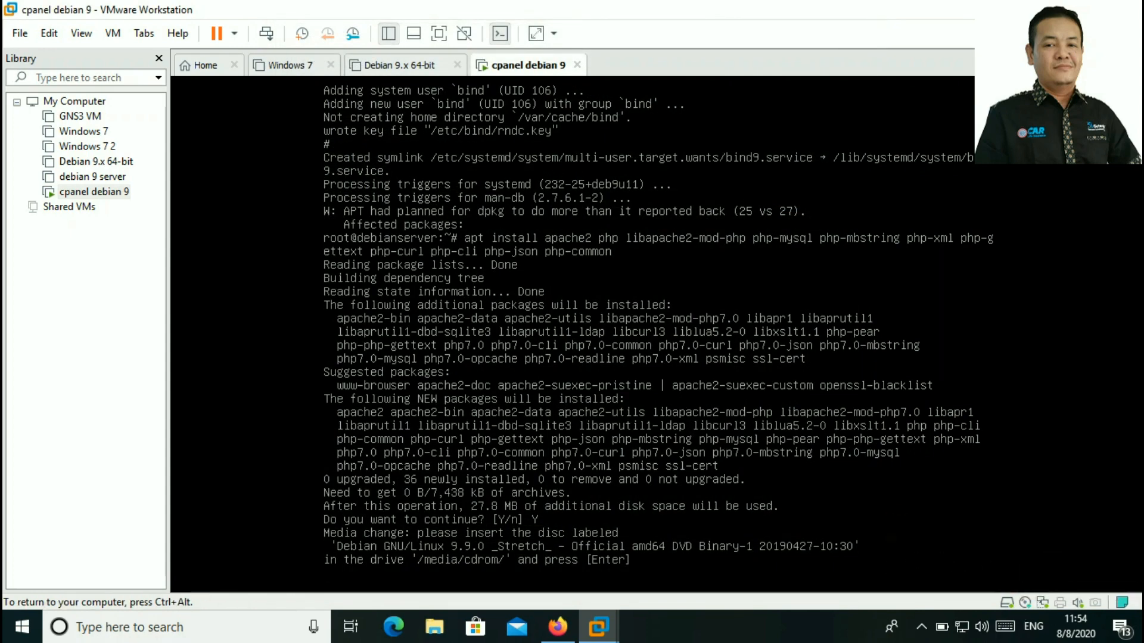
key("Return")
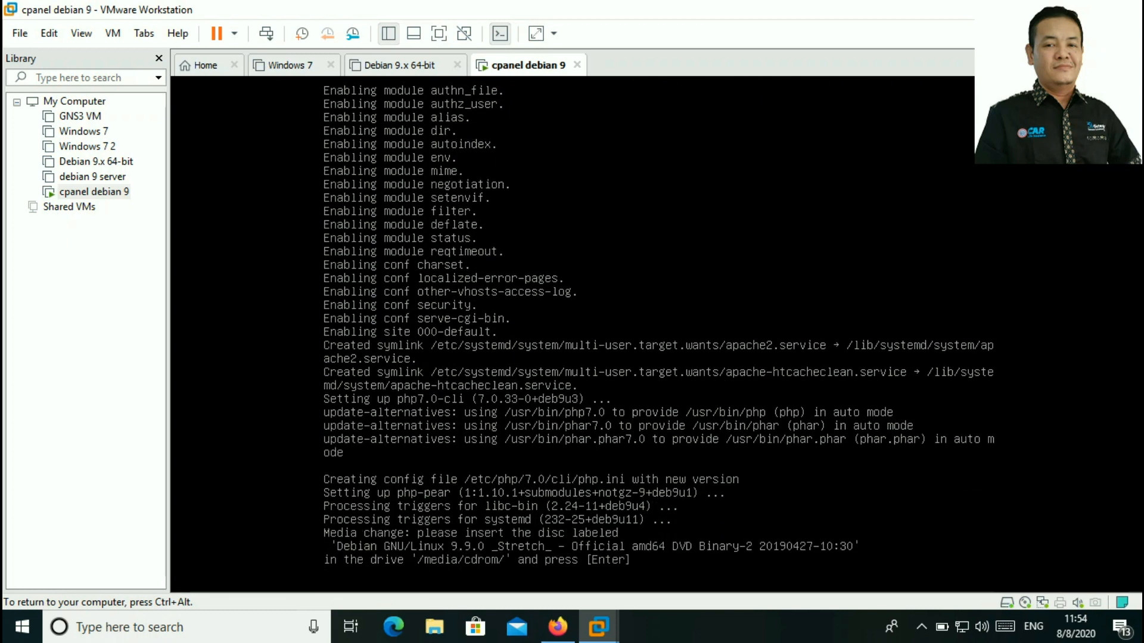
Disconnect the virtual machine's CD/DVD drive, overriding the guest's CD-ROM lock
key("ctrl+alt")
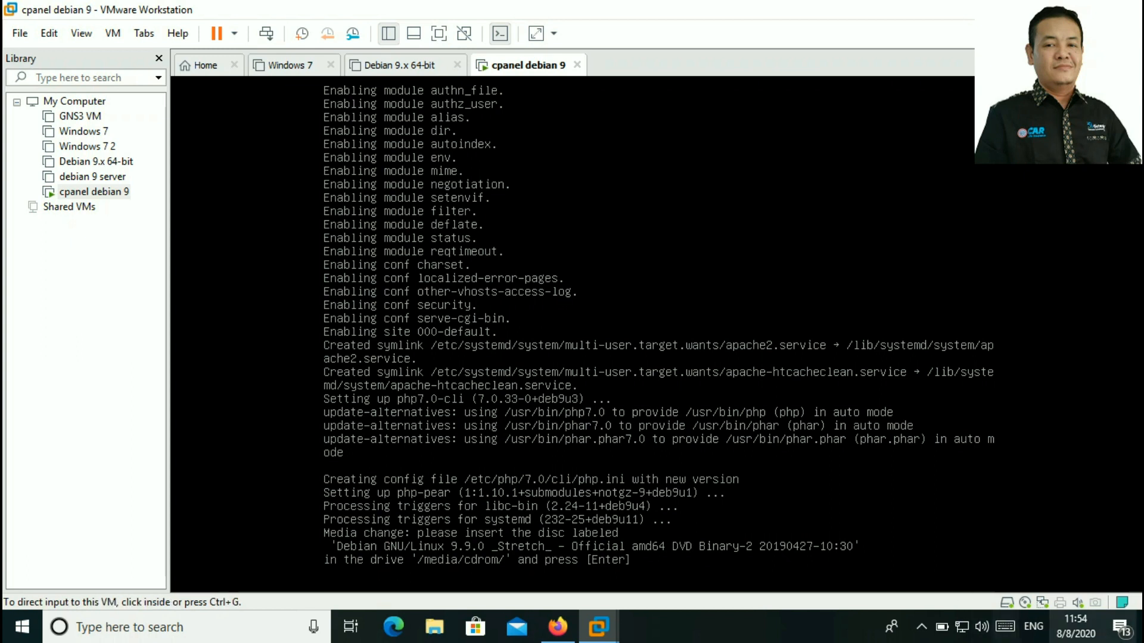
right_click(1026, 606)
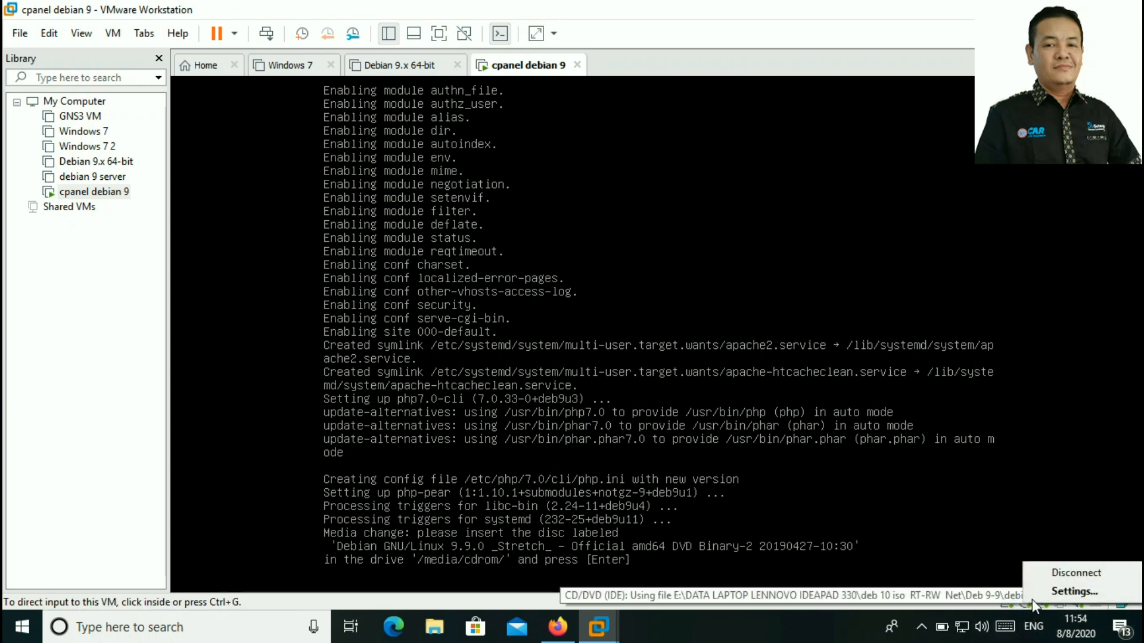
left_click(1103, 572)
left_click(632, 360)
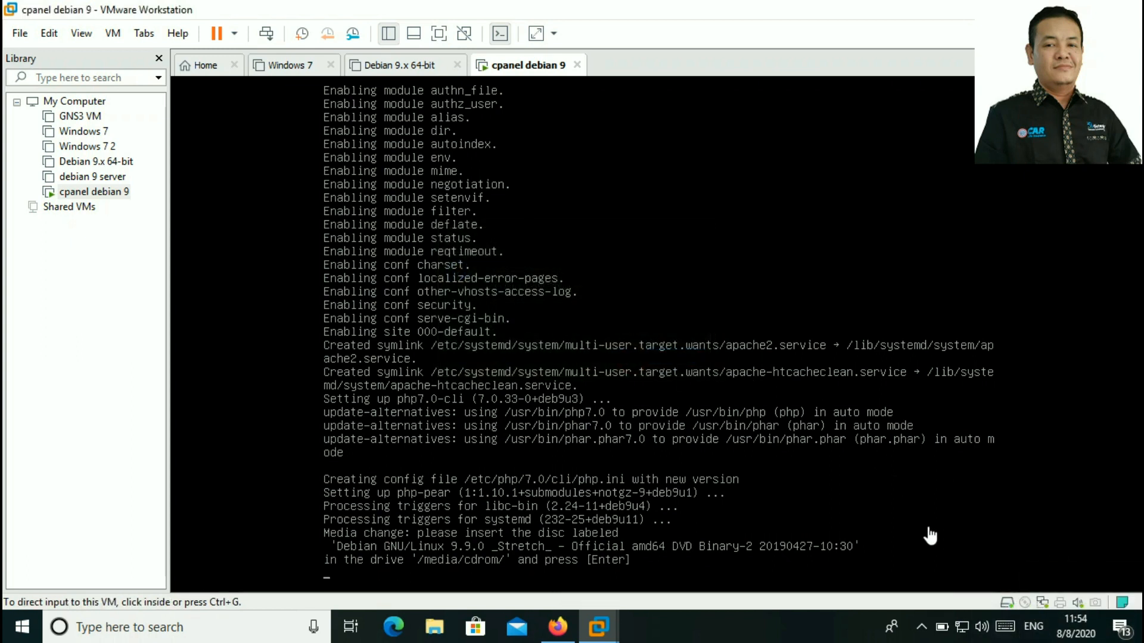
Set the CD/DVD drive's ISO image to debian-9.9.0-amd64-DVD-2.iso and apply the virtual machine settings
right_click(1025, 603)
left_click(1055, 589)
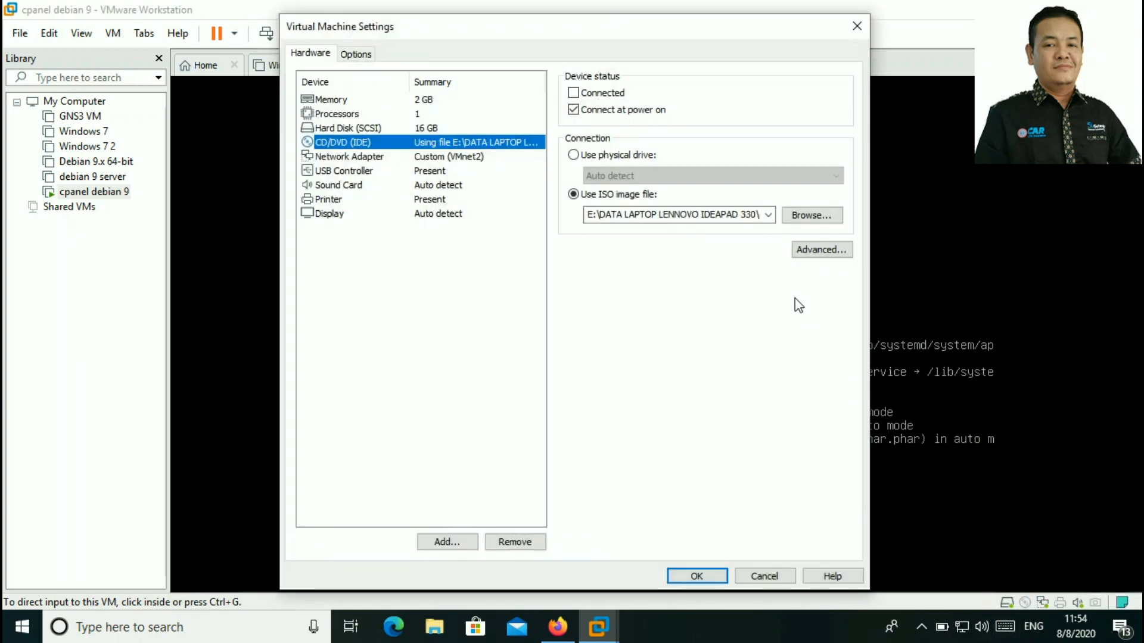
left_click(812, 215)
left_click(570, 173)
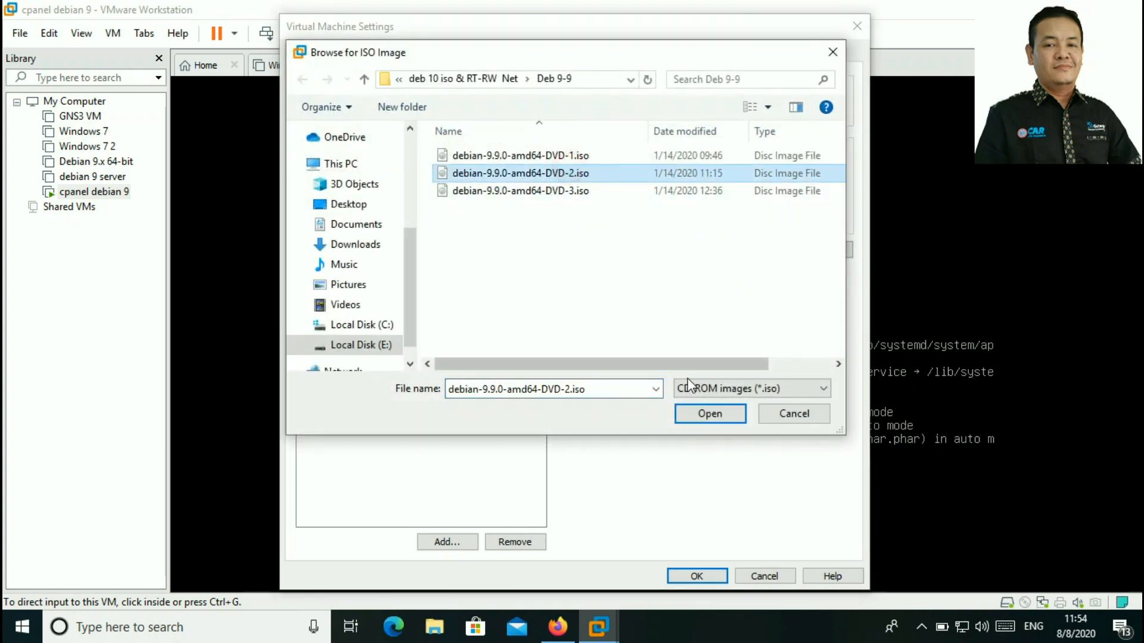
left_click(713, 417)
left_click(698, 576)
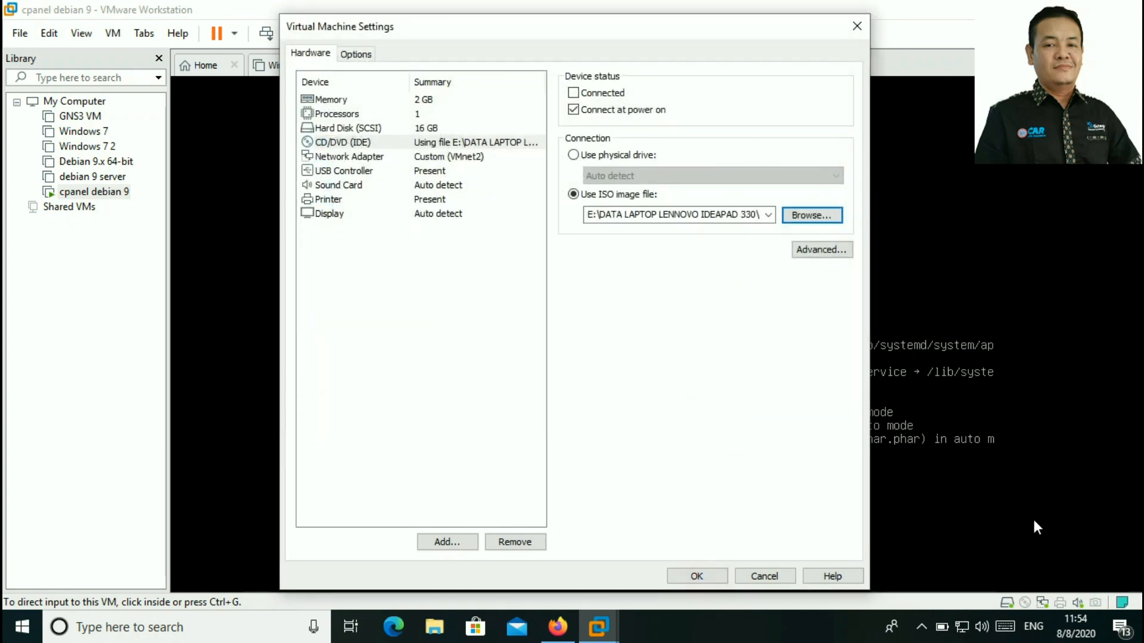
Reconnect the CD/DVD drive with the DVD-2 image and continue the package installation in the guest console
right_click(1033, 606)
left_click(1055, 567)
left_click(825, 498)
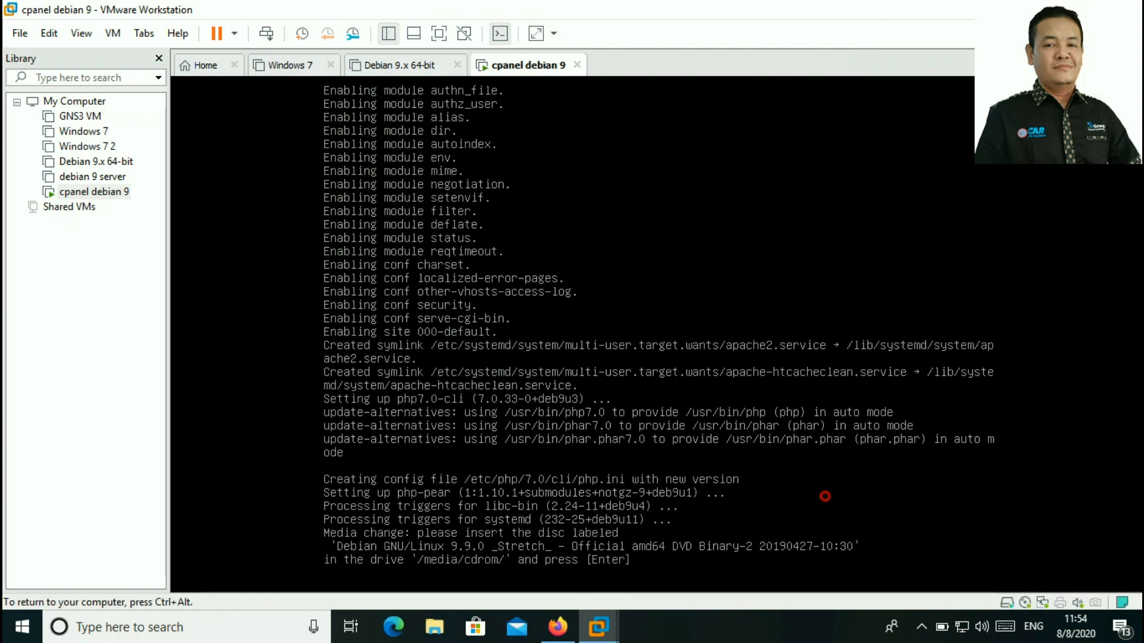
key("Return")
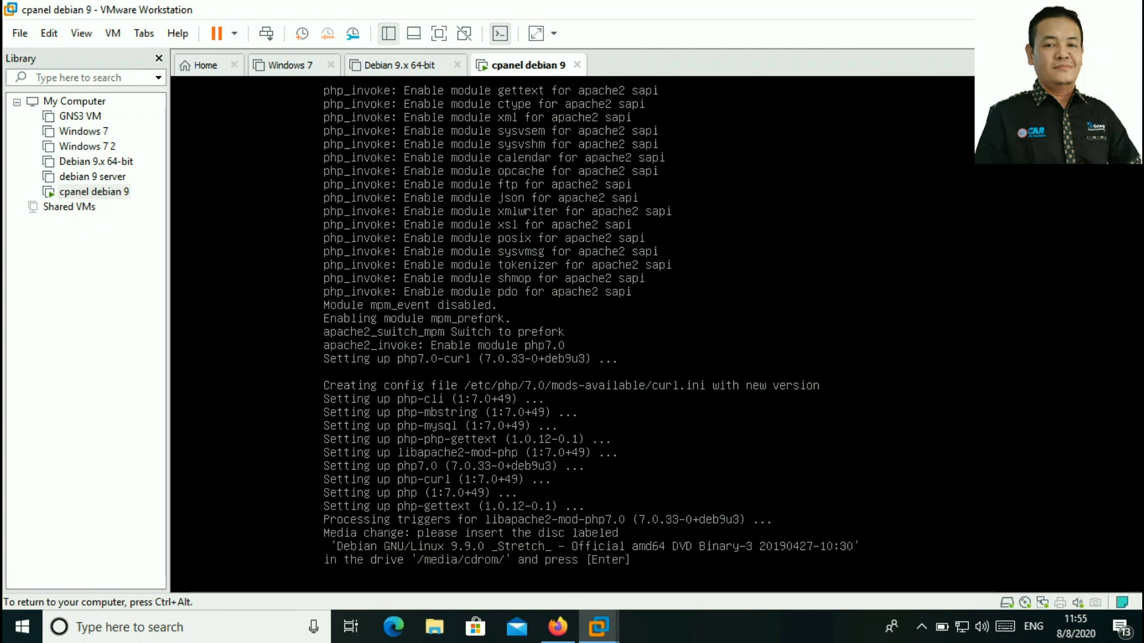
Release the console and disconnect the CD/DVD drive holding the DVD-2 image, overriding the CD-ROM lock
key("ctrl+alt")
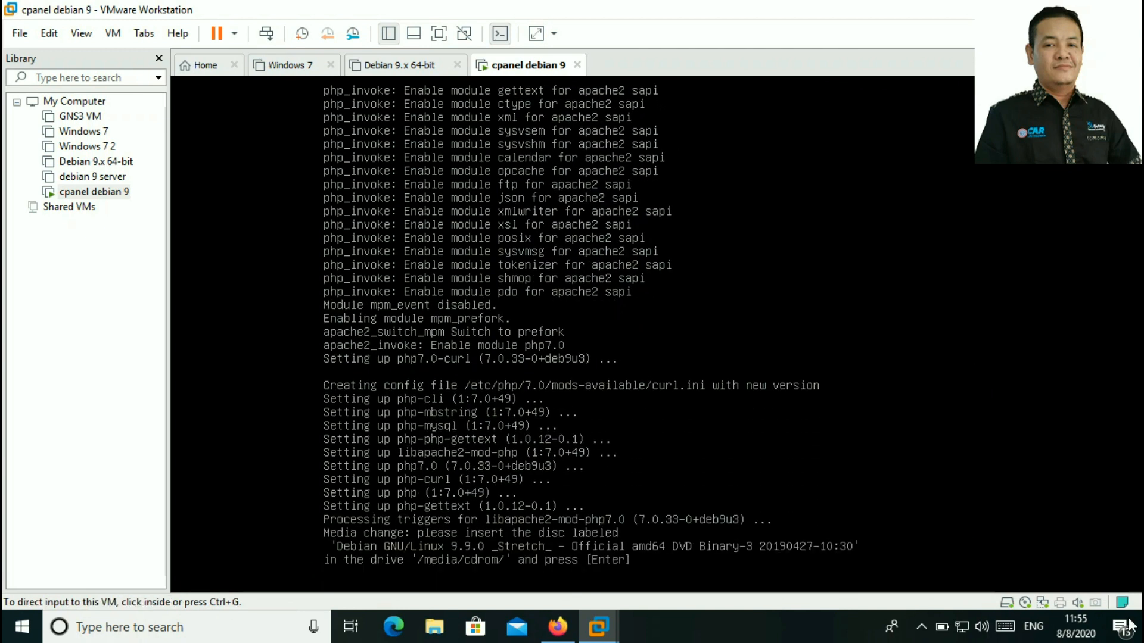
right_click(1028, 604)
left_click(1054, 571)
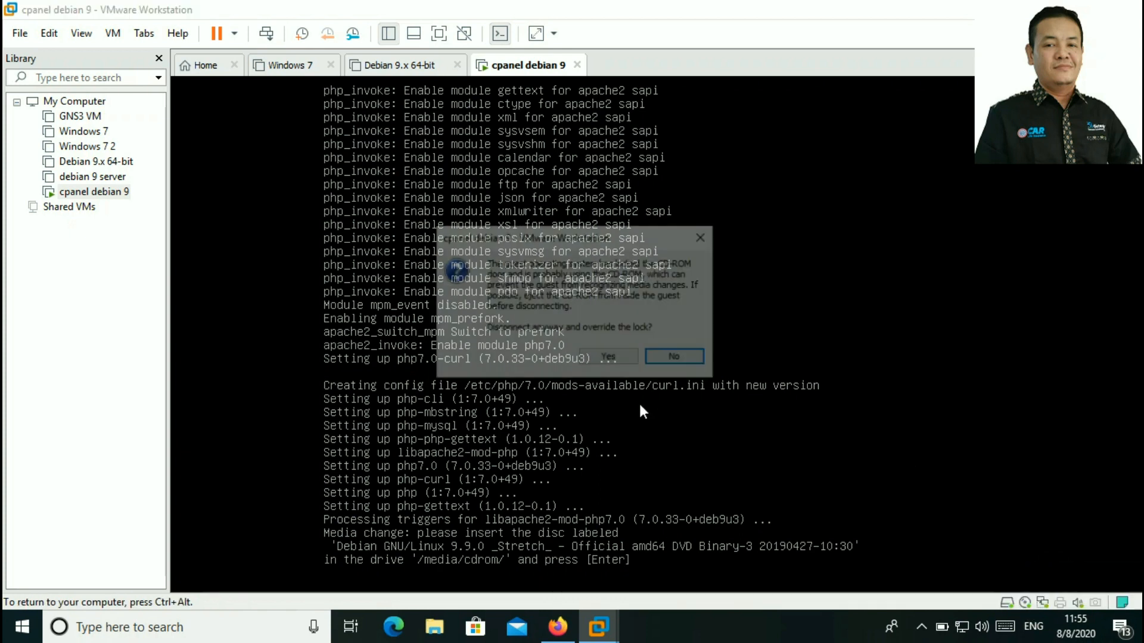
left_click(611, 357)
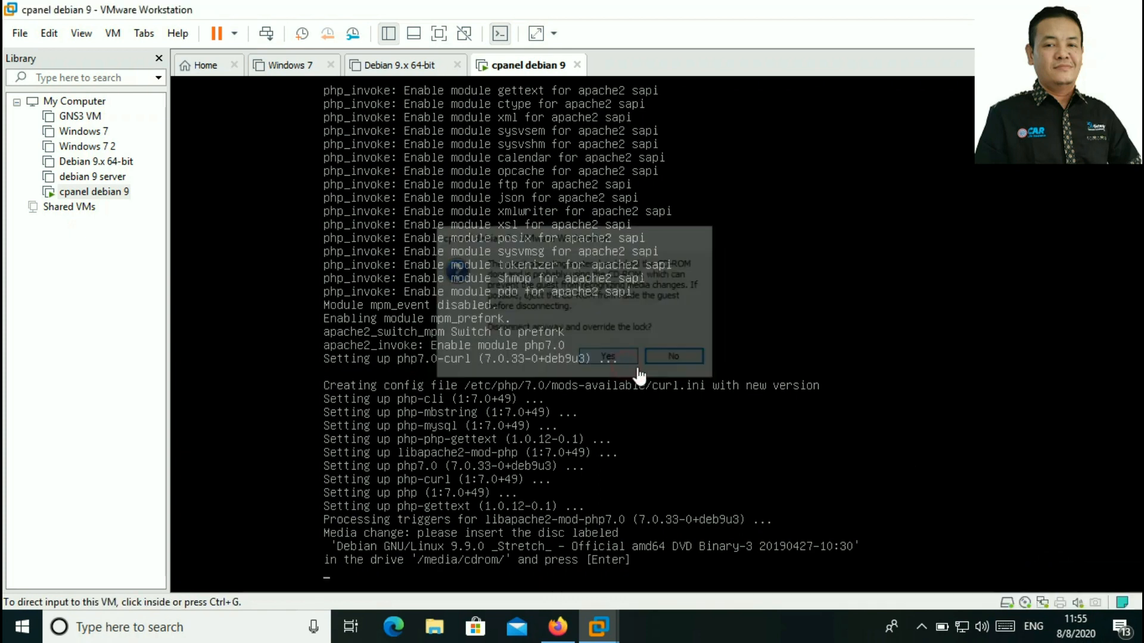
Set the CD/DVD drive's ISO image to debian-9.9.0-amd64-DVD-3.iso and apply the virtual machine settings
right_click(1026, 603)
left_click(1059, 587)
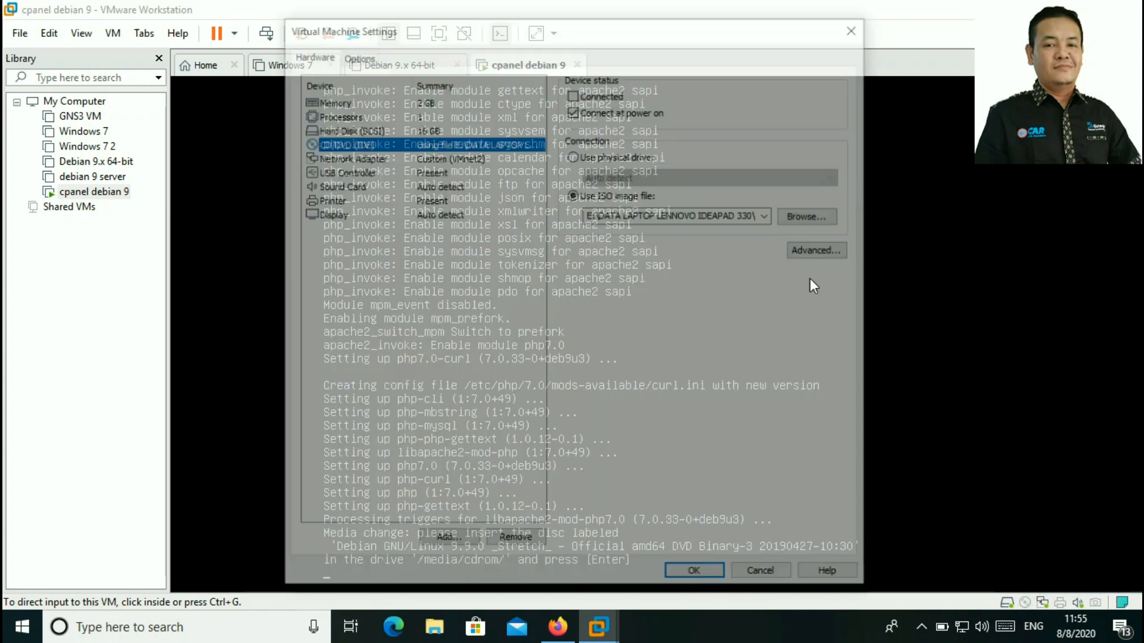
left_click(810, 217)
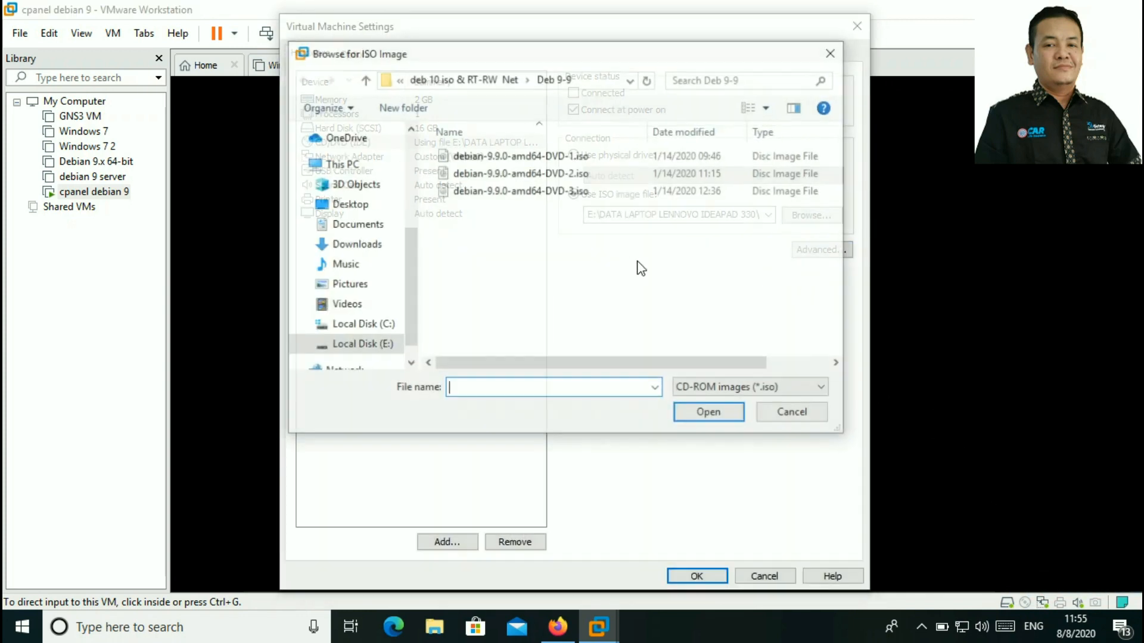
left_click(551, 200)
left_click(737, 414)
left_click(698, 577)
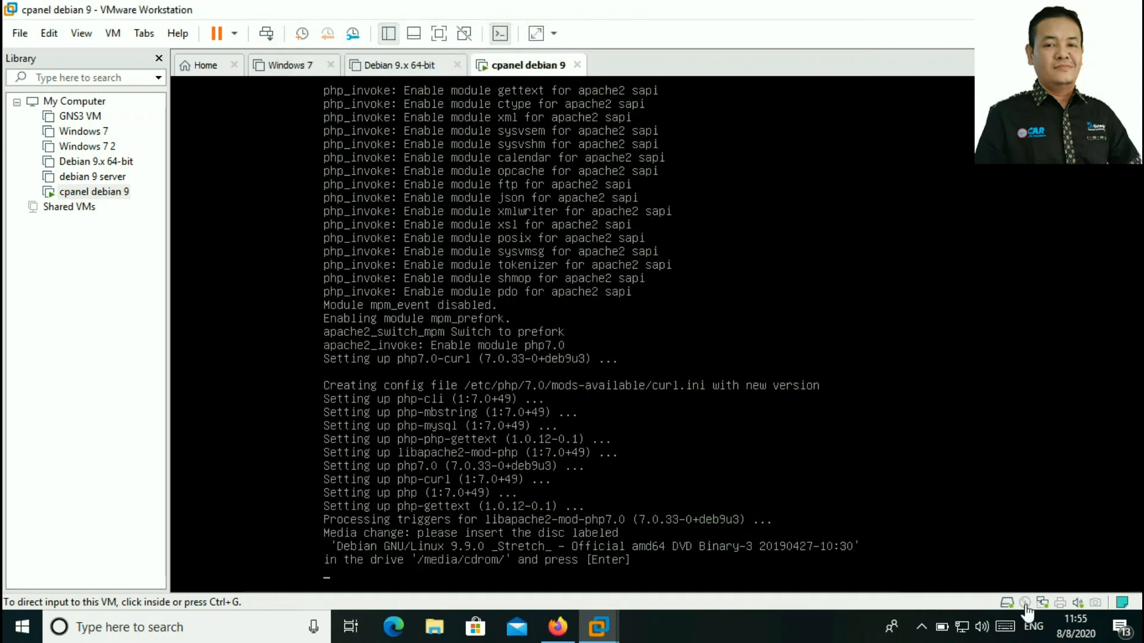
Reconnect the CD/DVD drive with the DVD-3 image and continue the package installation in the guest console
left_click(1025, 602)
left_click(1062, 570)
left_click(852, 468)
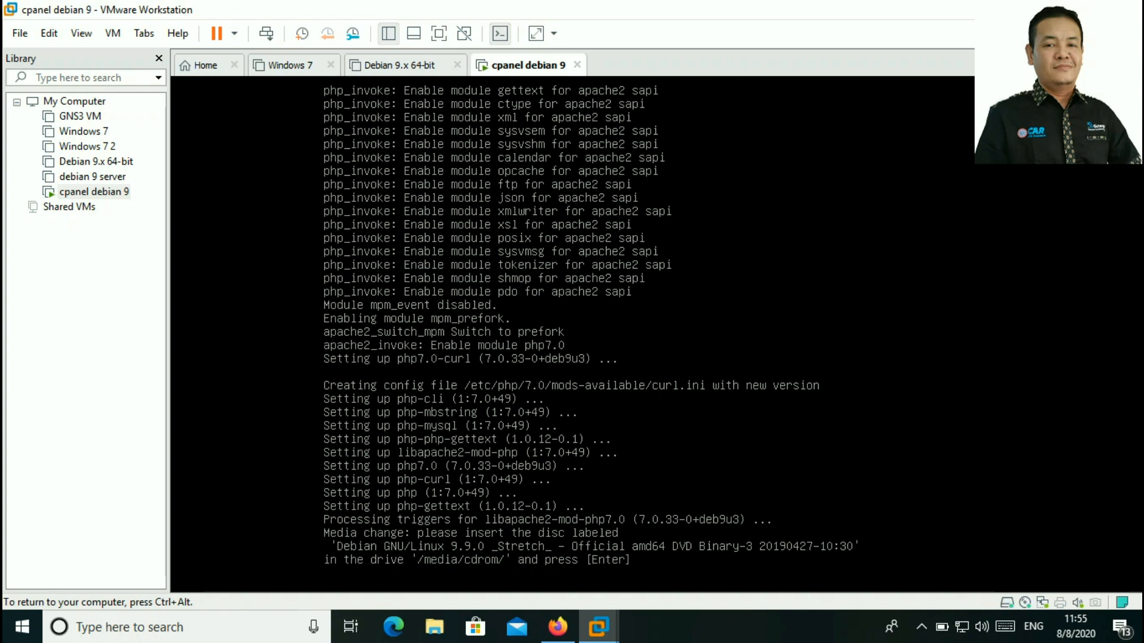
key("Return")
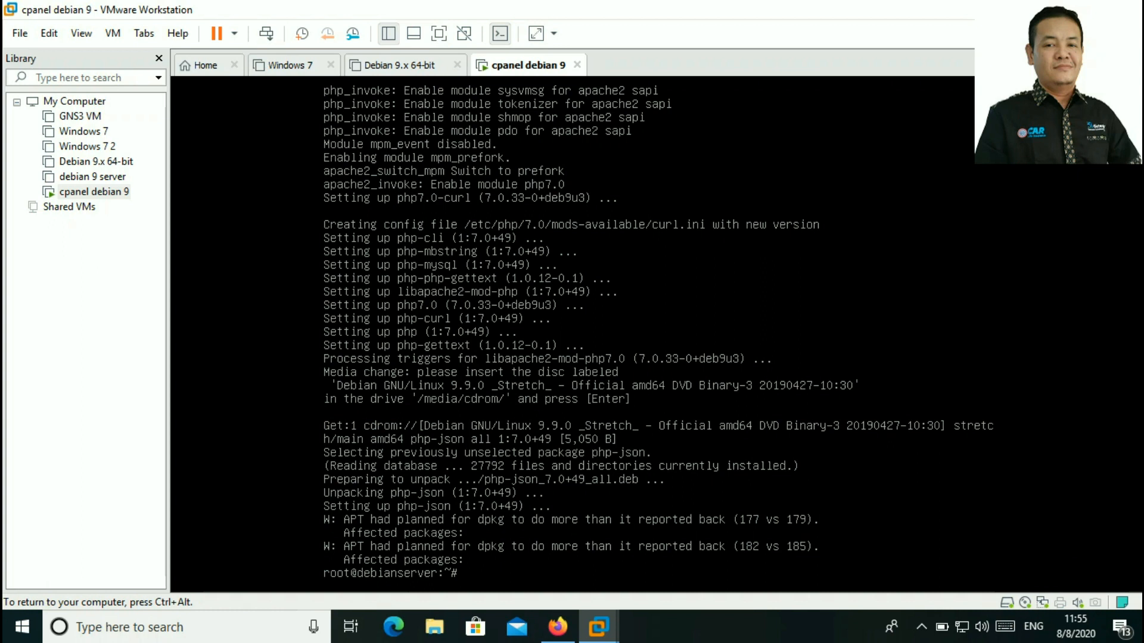
type("&")
key("ctrl+alt")
left_click(923, 624)
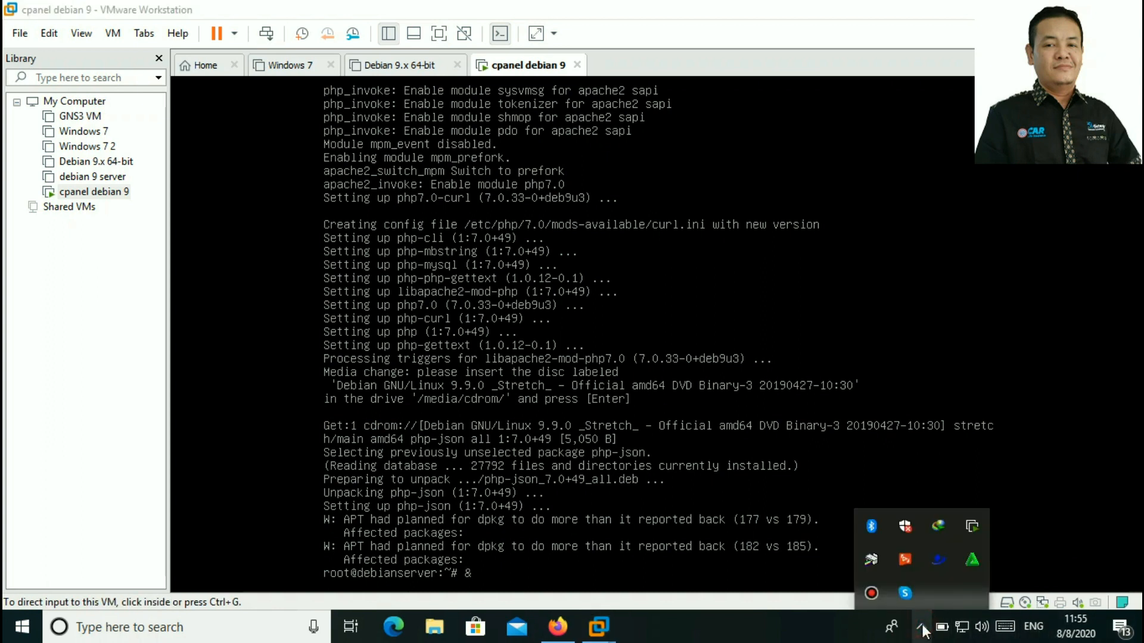
left_click(922, 625)
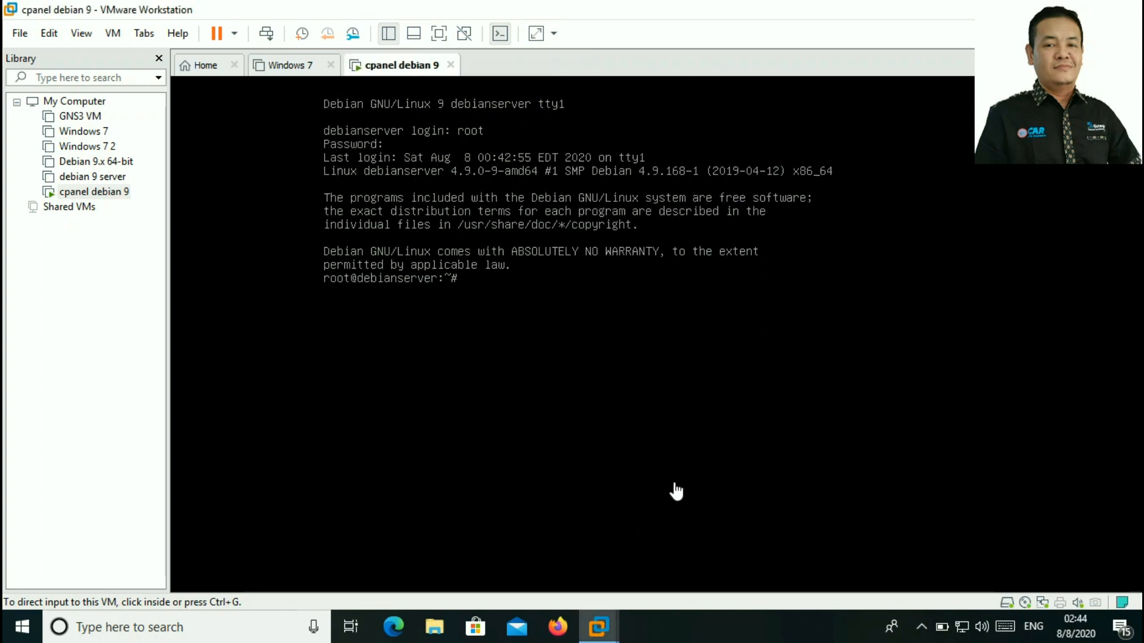
Install the MariaDB server with "apt install mariadb-server" in the Debian console and accept the installation with Y
left_click(685, 456)
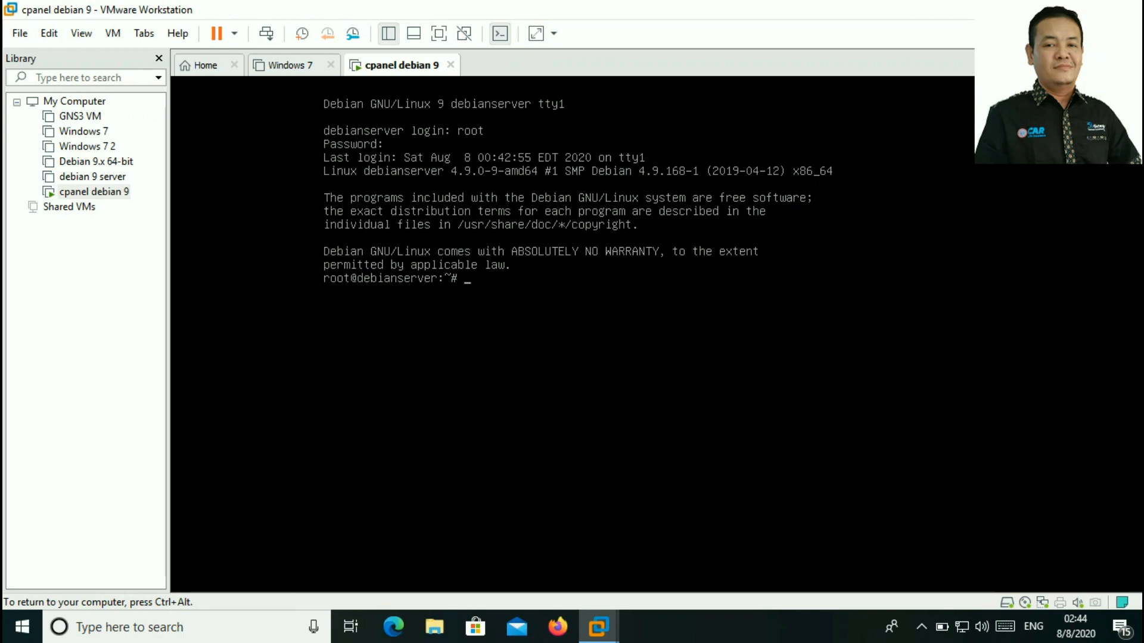
type("apt install mariadb-server")
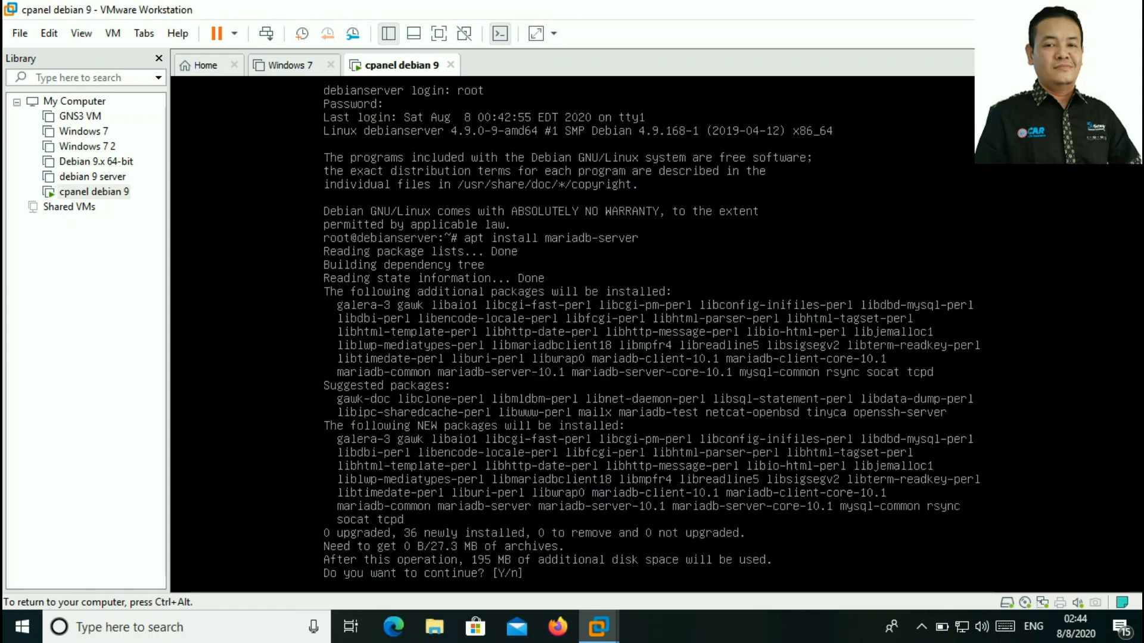
type("Y")
key("Return")
Release the console and disconnect the CD/DVD drive, overriding the guest's CD-ROM lock
key("ctrl+alt")
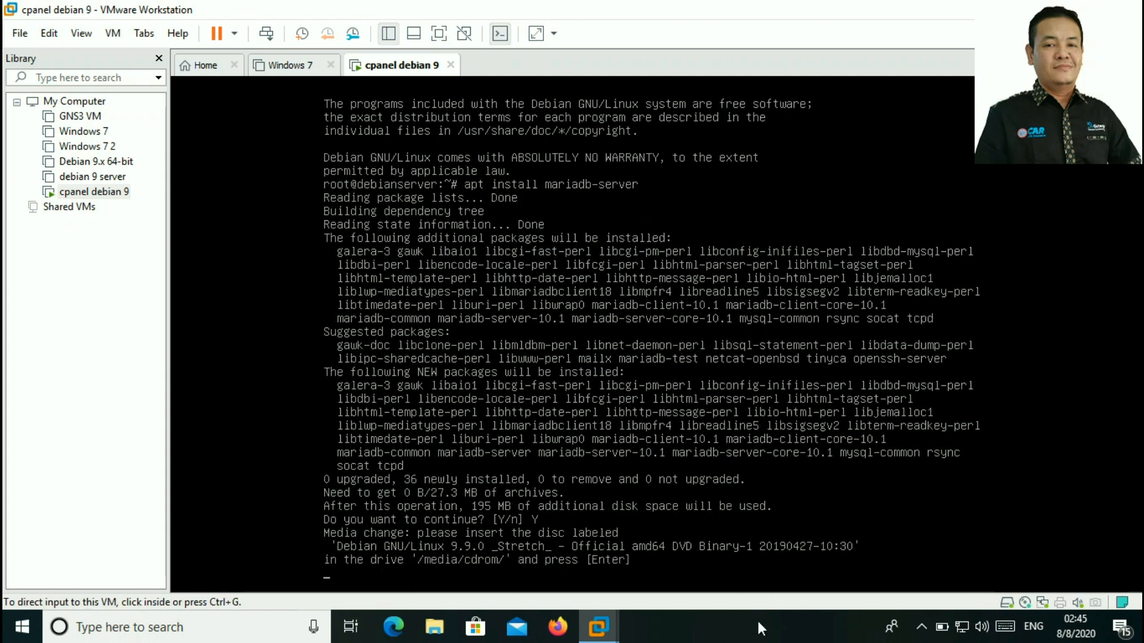
right_click(1025, 602)
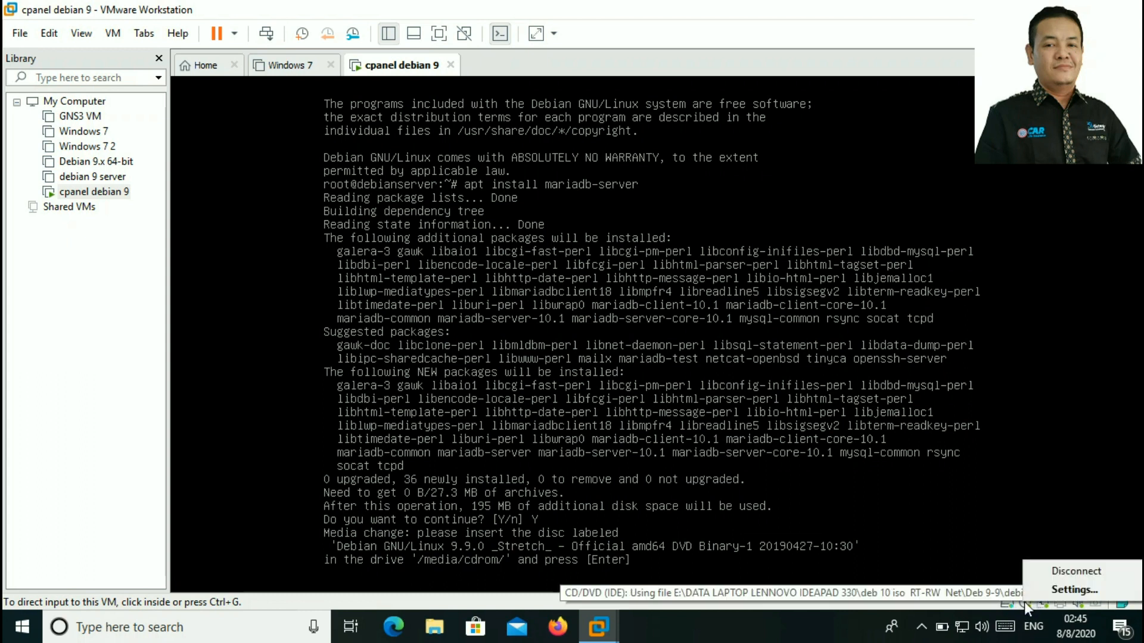
left_click(1067, 571)
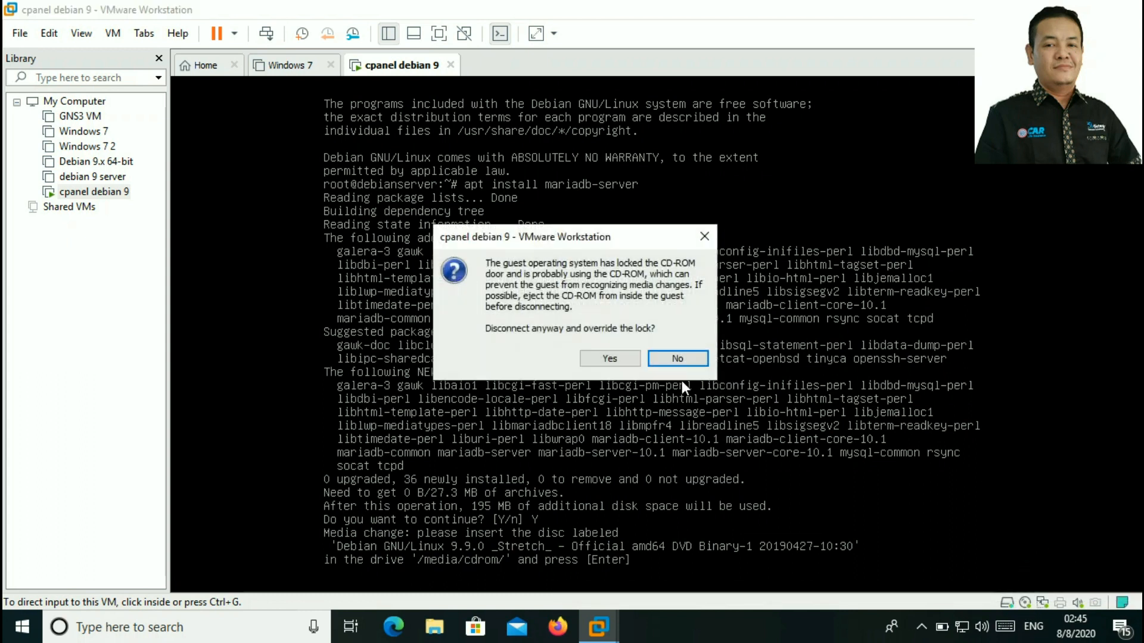
left_click(610, 358)
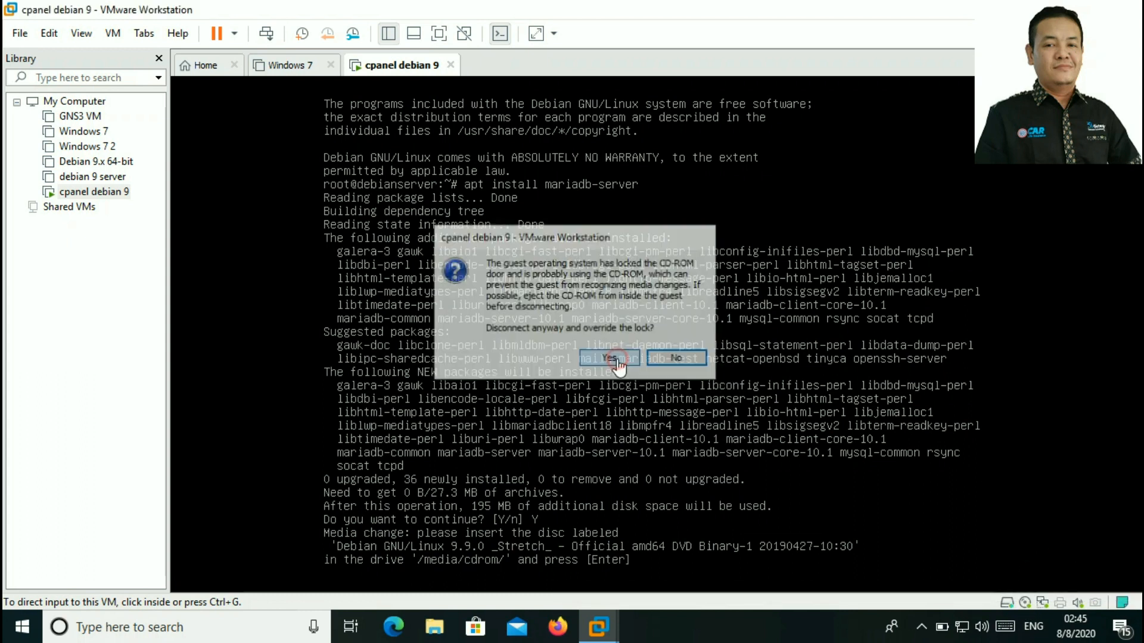
Set the CD/DVD drive's ISO image to debian-9.9.0-amd64-DVD-1.iso and apply the virtual machine settings
right_click(1024, 604)
left_click(1073, 587)
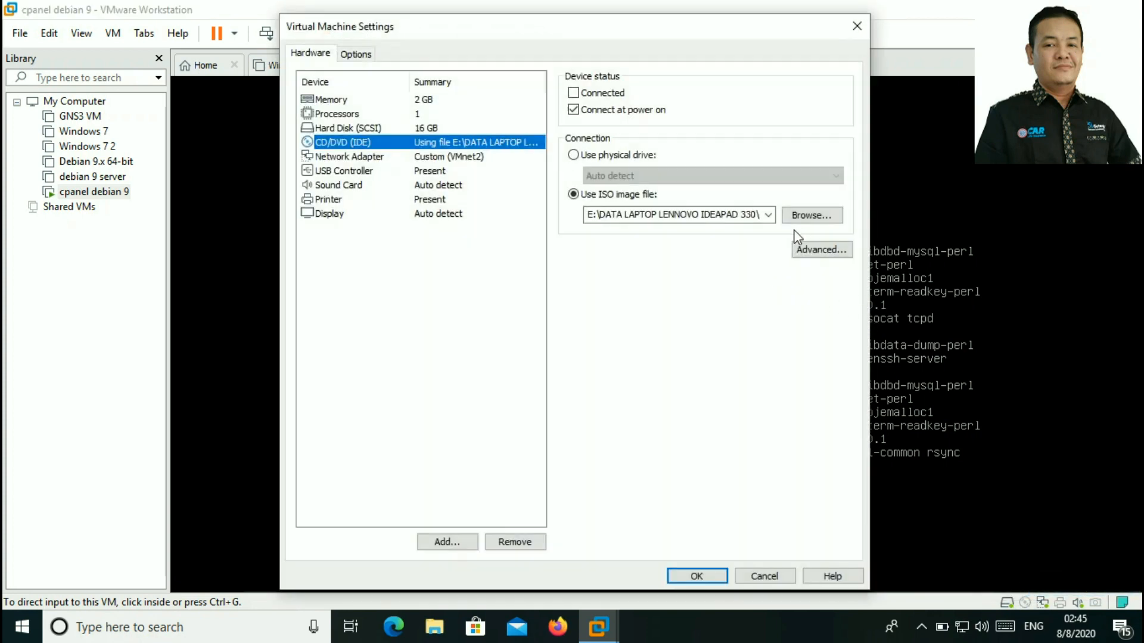
left_click(806, 219)
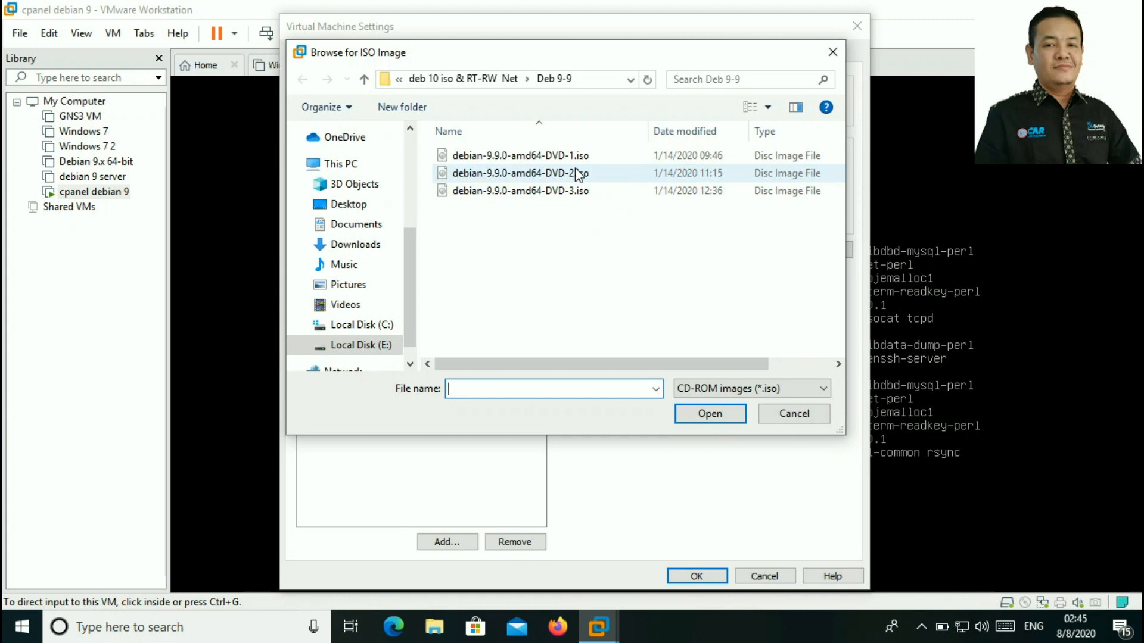
left_click(577, 157)
left_click(727, 416)
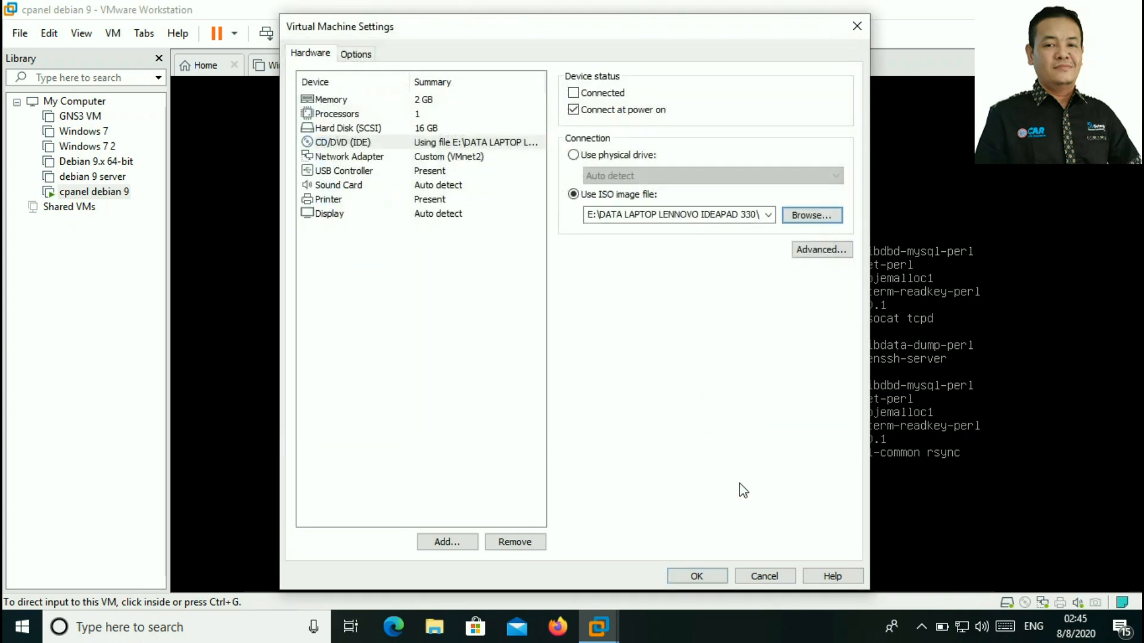
left_click(696, 576)
Reconnect the CD/DVD drive with the DVD-1 image and continue the MariaDB installation in the guest console
left_click(1037, 604)
left_click(1055, 575)
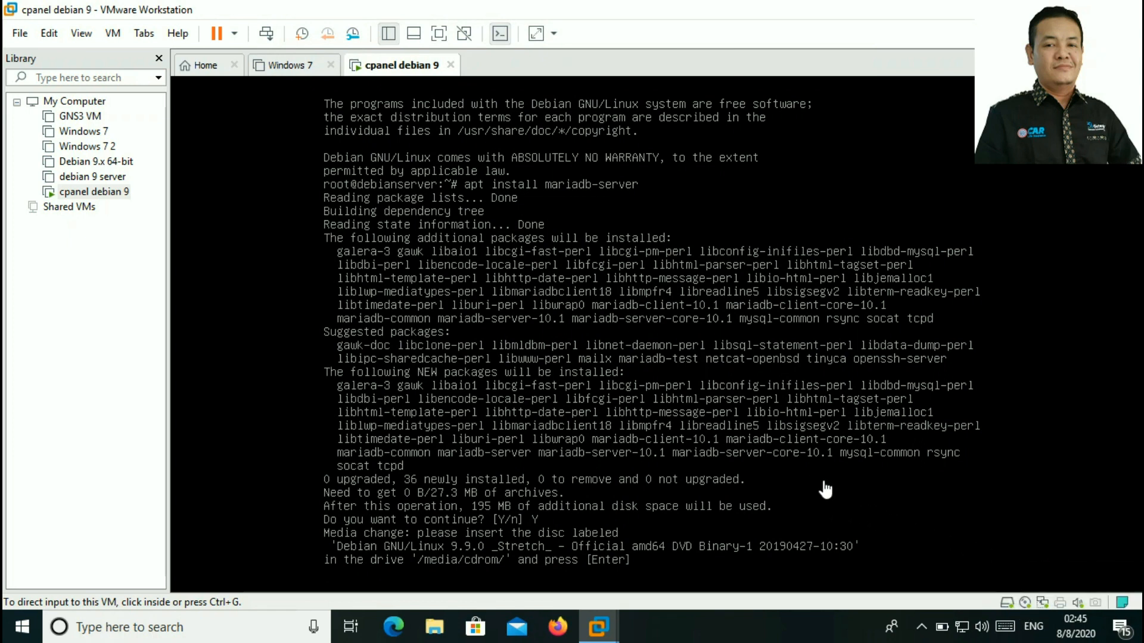
left_click(833, 493)
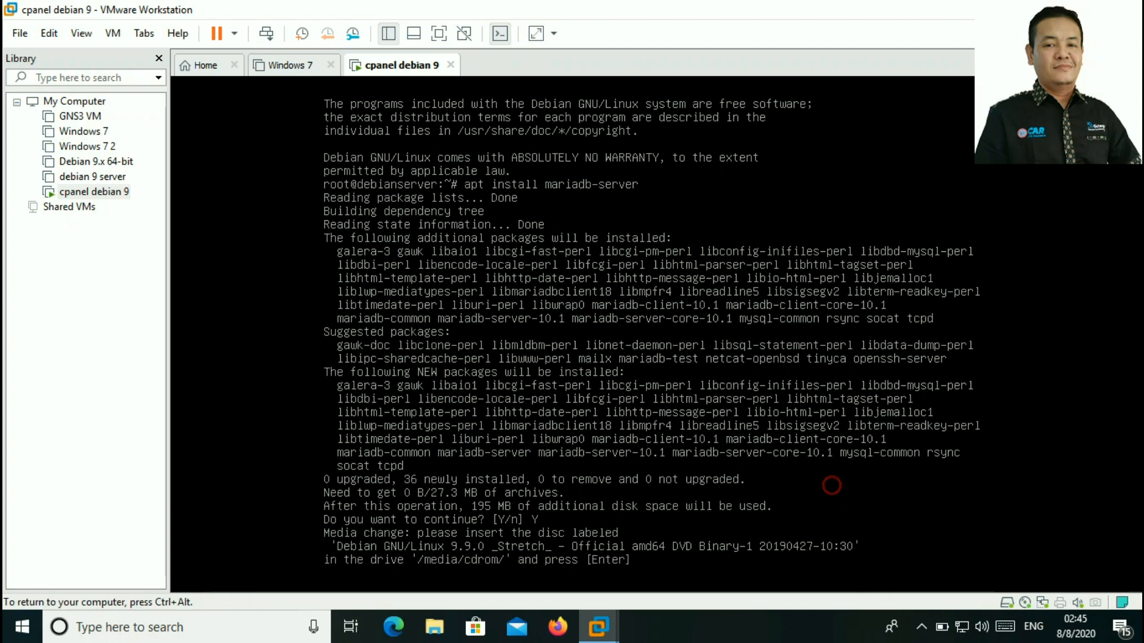
key("Return")
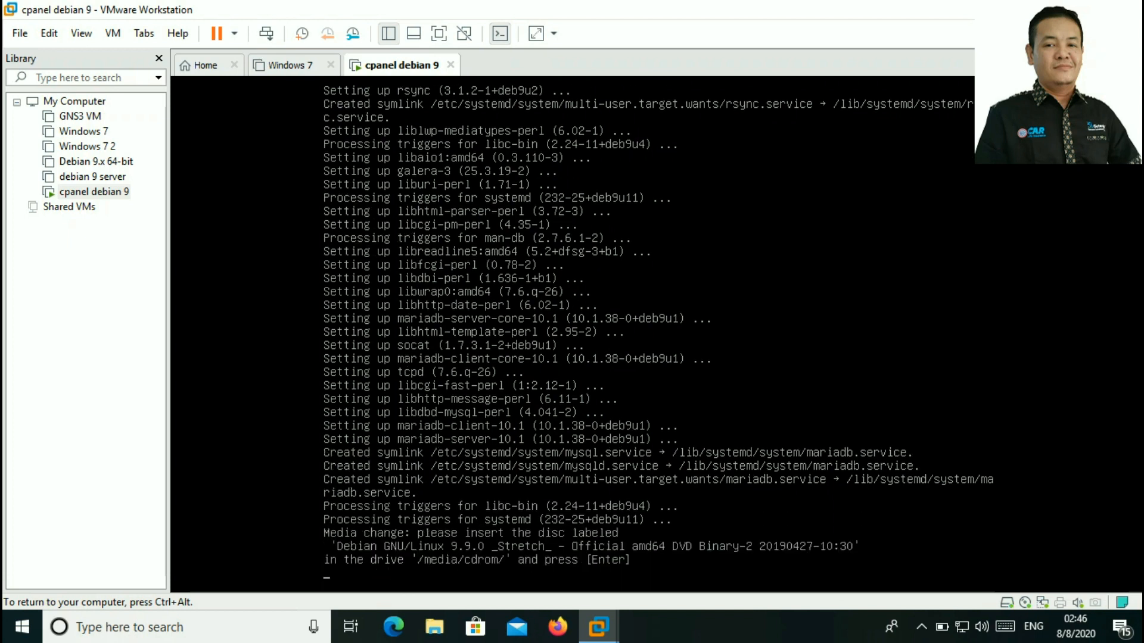
Release the console and disconnect the CD/DVD drive holding the DVD-1 image, overriding the CD-ROM lock
key("ctrl+alt")
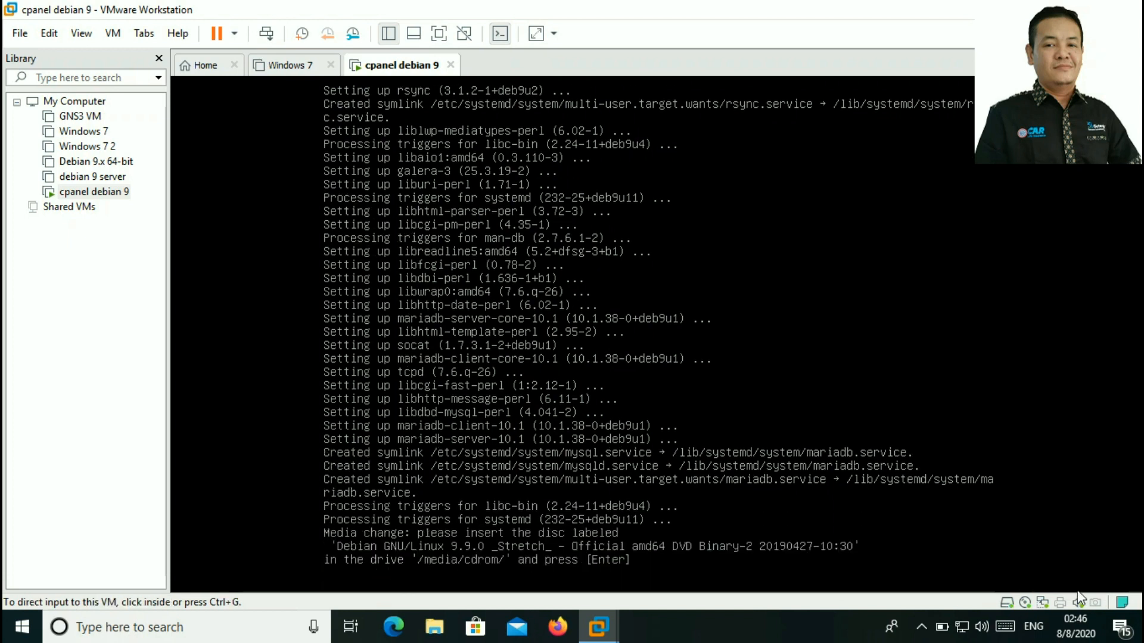
left_click(1024, 603)
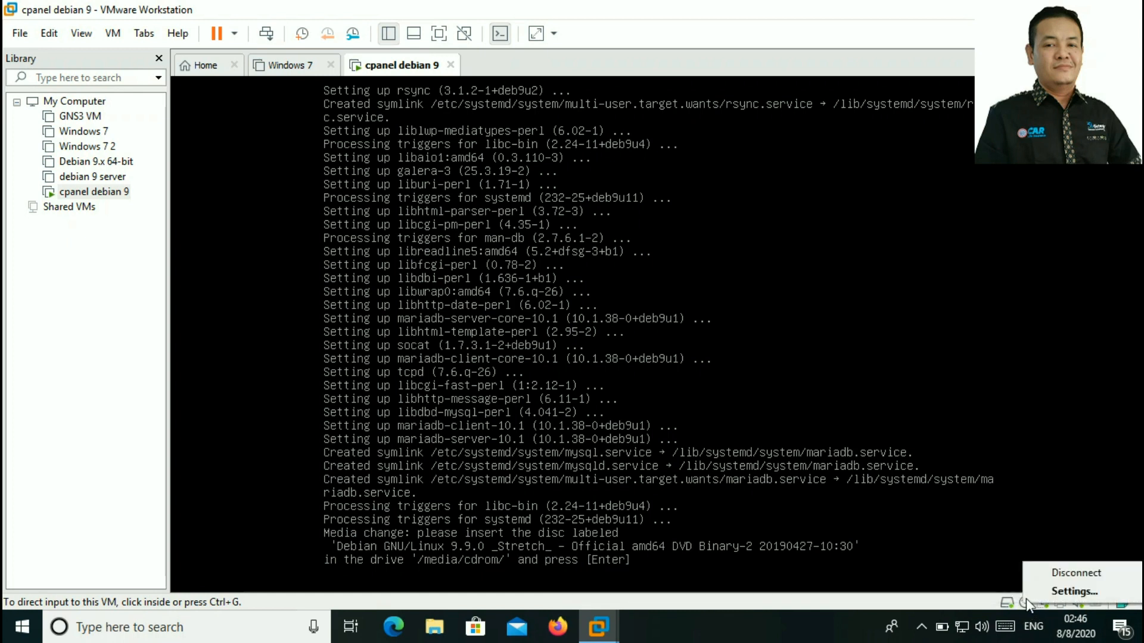
left_click(1080, 576)
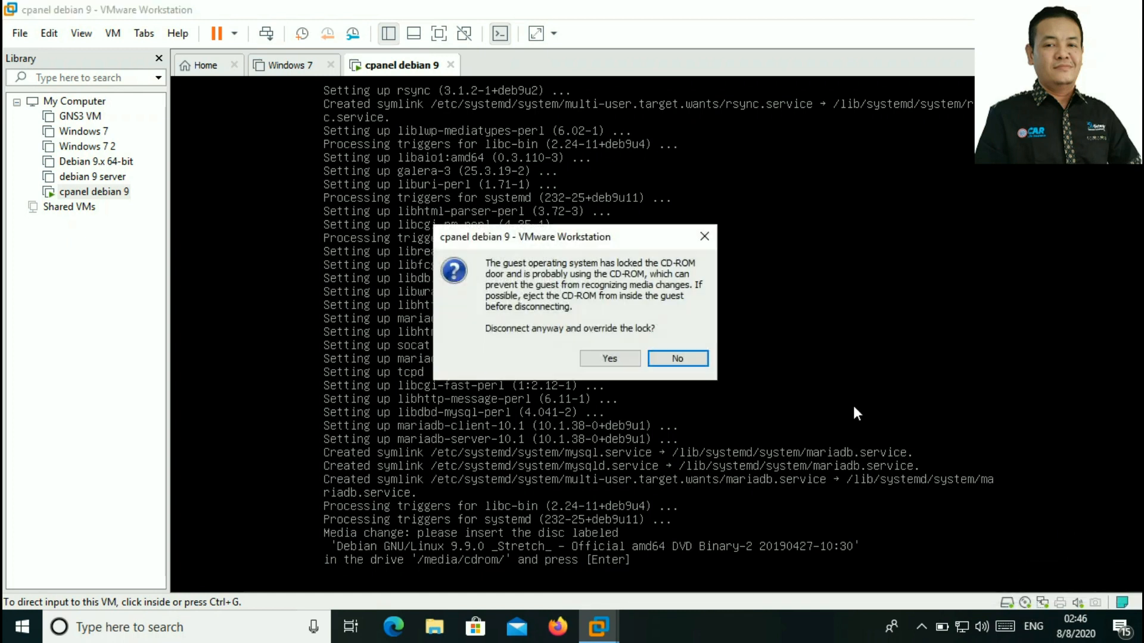
left_click(630, 360)
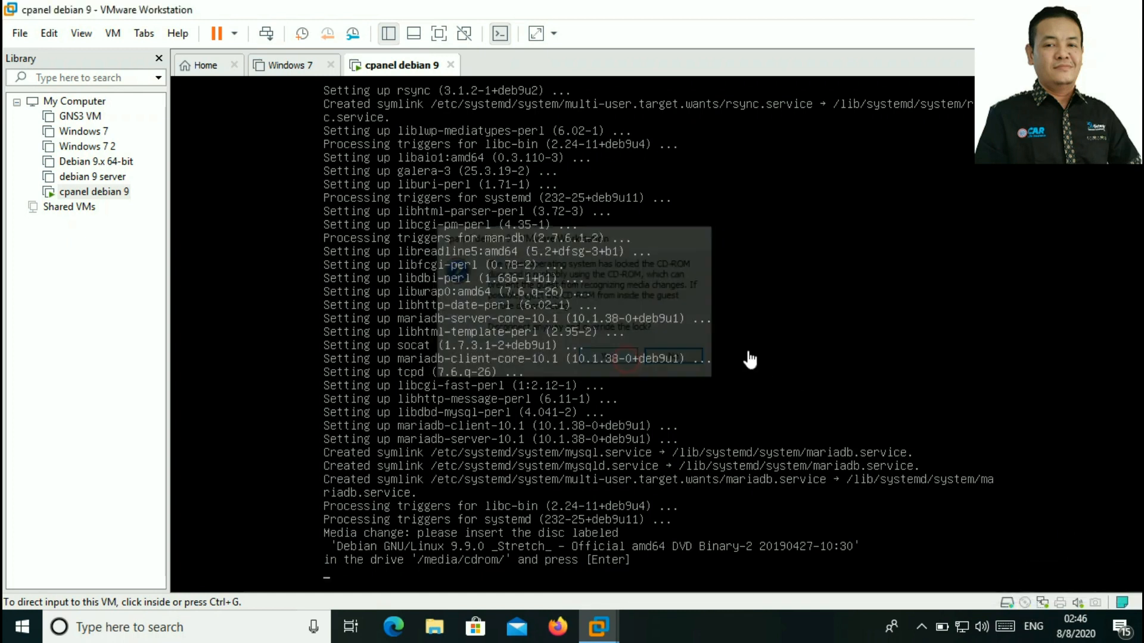
Set the CD/DVD drive's ISO image to debian-9.9.0-amd64-DVD-2.iso and apply the virtual machine settings
left_click(1031, 599)
left_click(1060, 588)
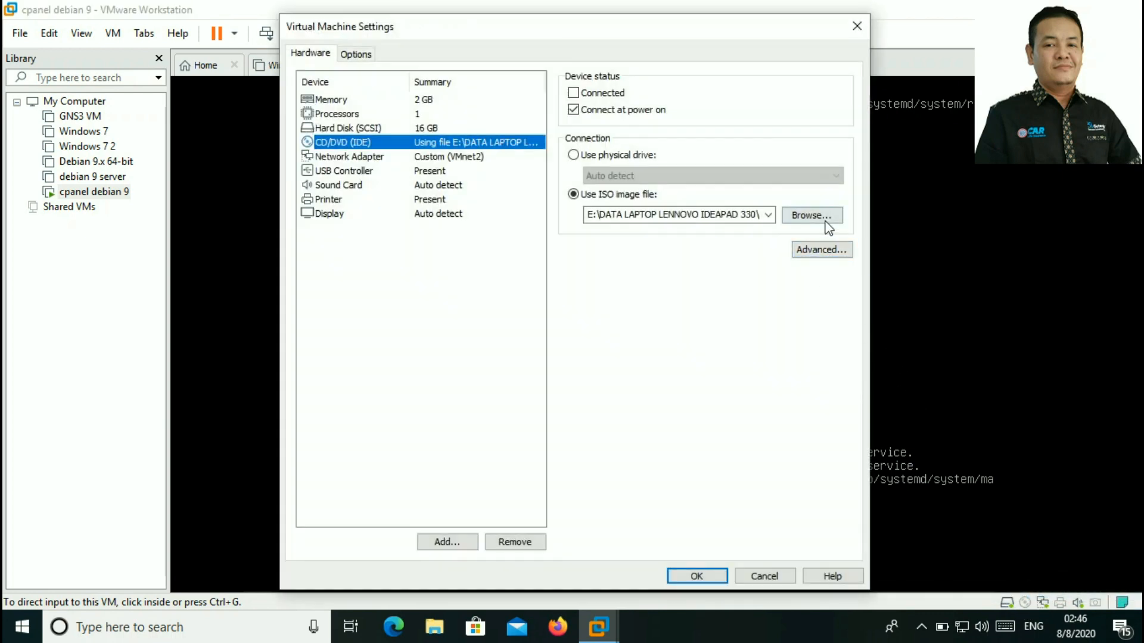
left_click(825, 218)
left_click(587, 179)
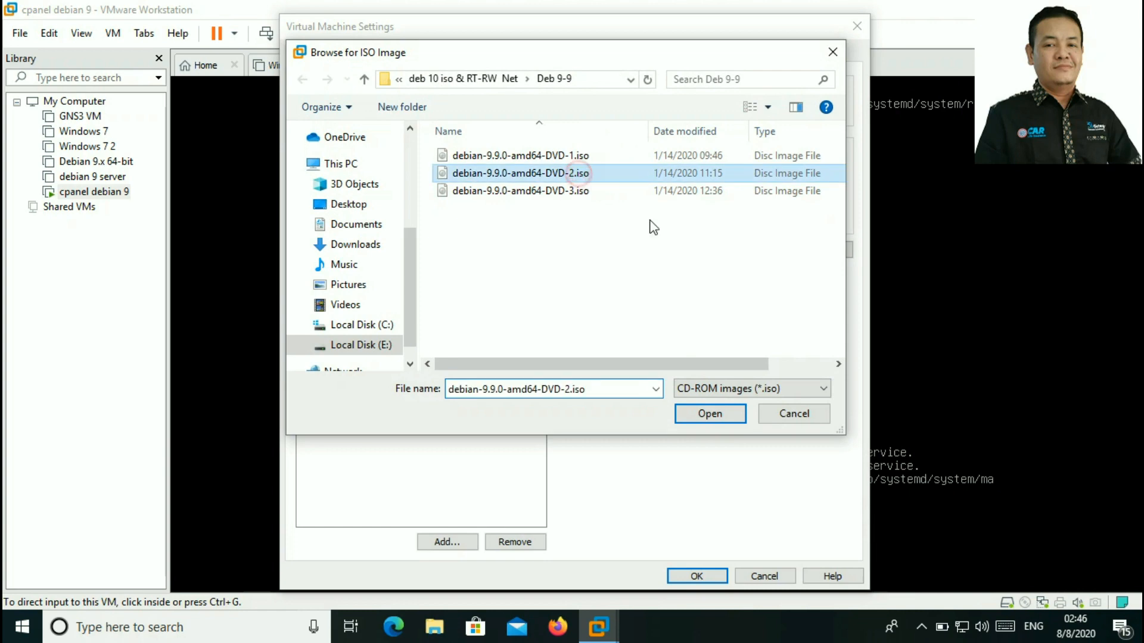
left_click(728, 412)
left_click(697, 577)
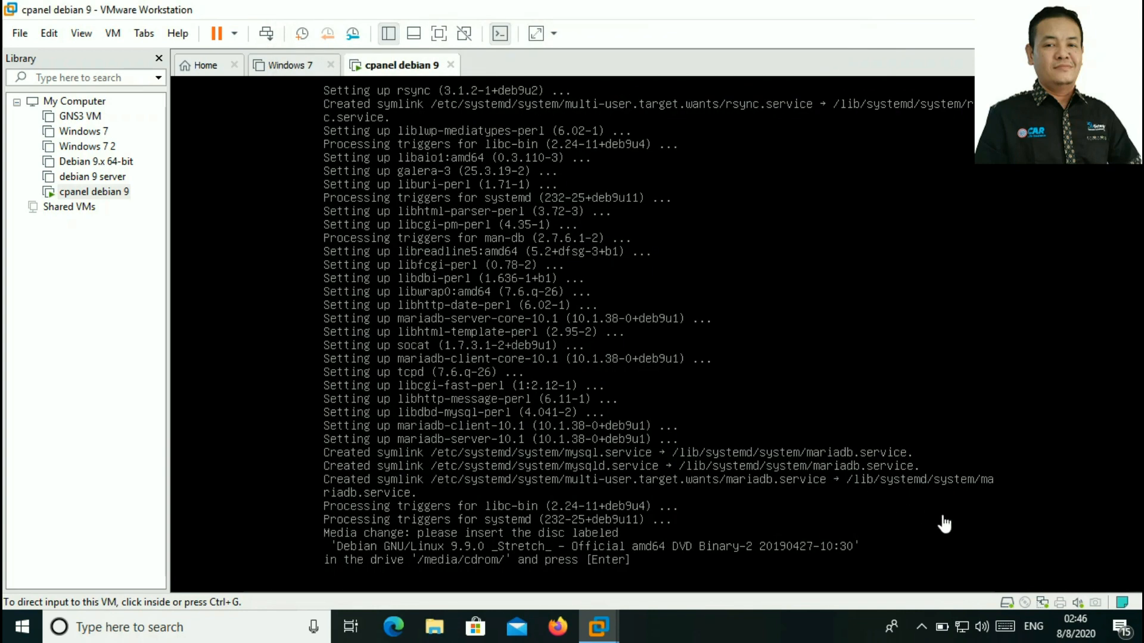
Reconnect the CD/DVD drive with the DVD-2 image and continue the MariaDB server installation in the guest console
left_click(1024, 602)
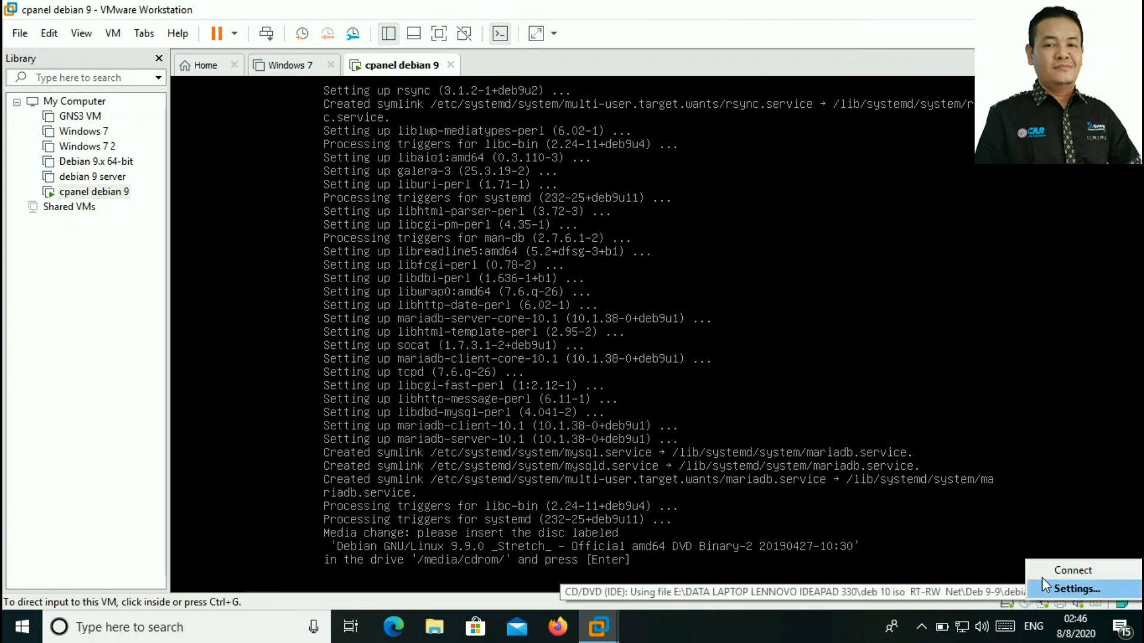
left_click(1050, 570)
left_click(864, 506)
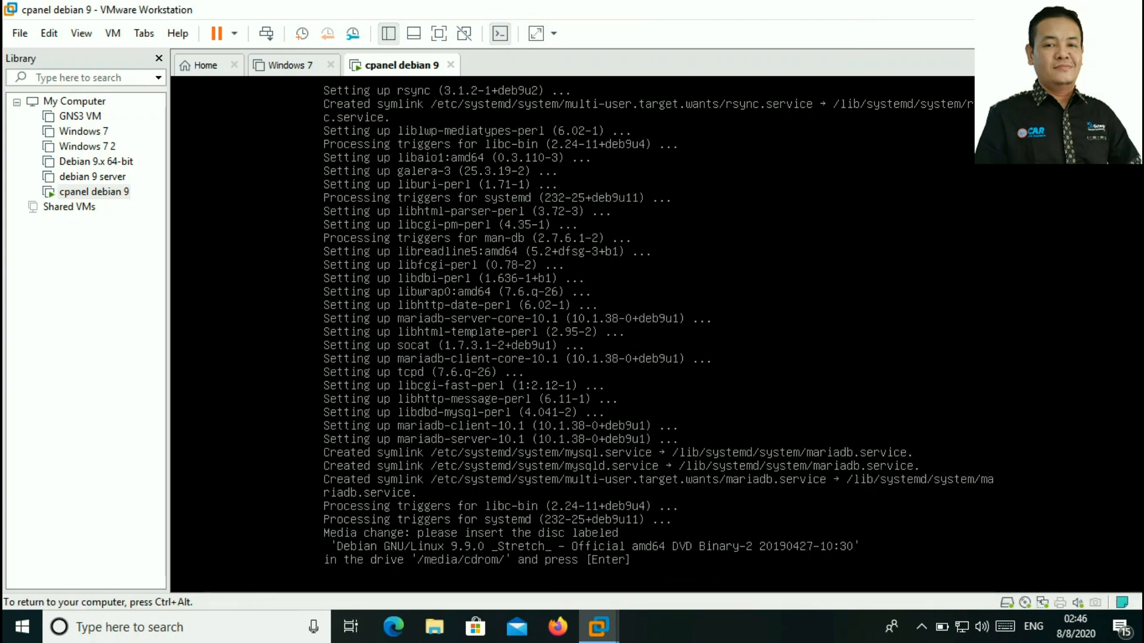
key("Return")
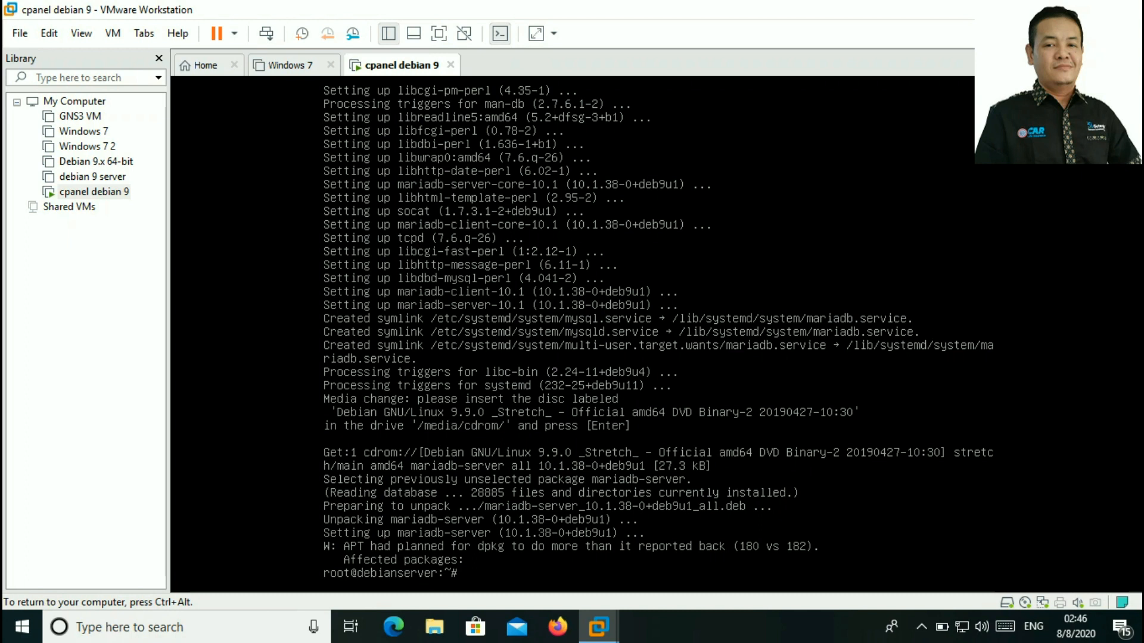
Install the proftpd package with apt and accept the installation
type("apt install proftpd")
key("Return")
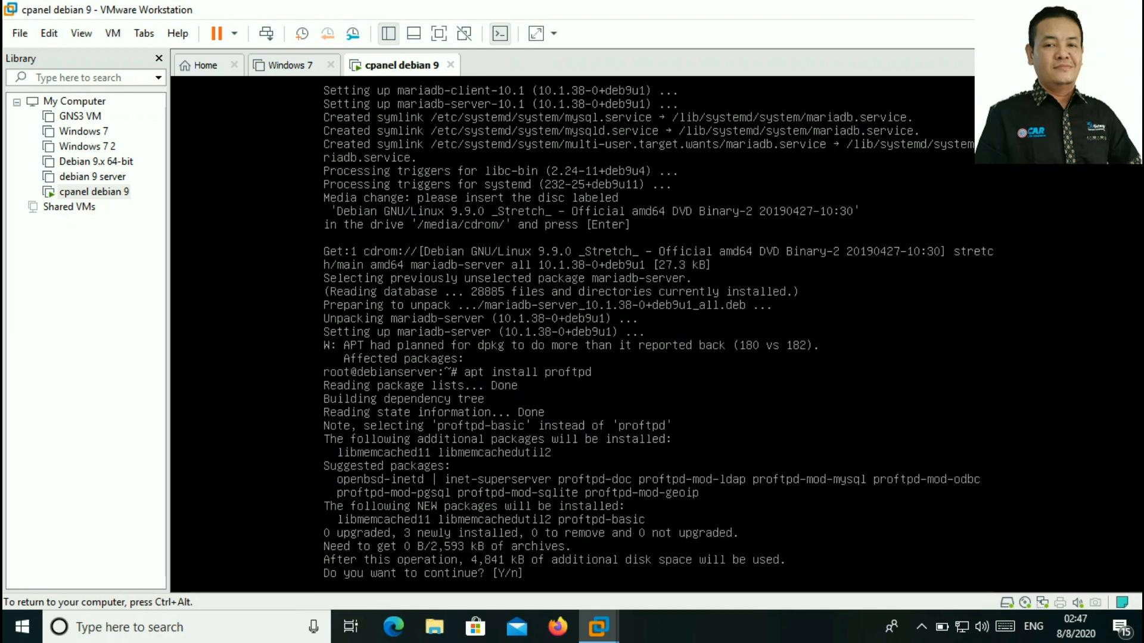
type("y")
key("Return")
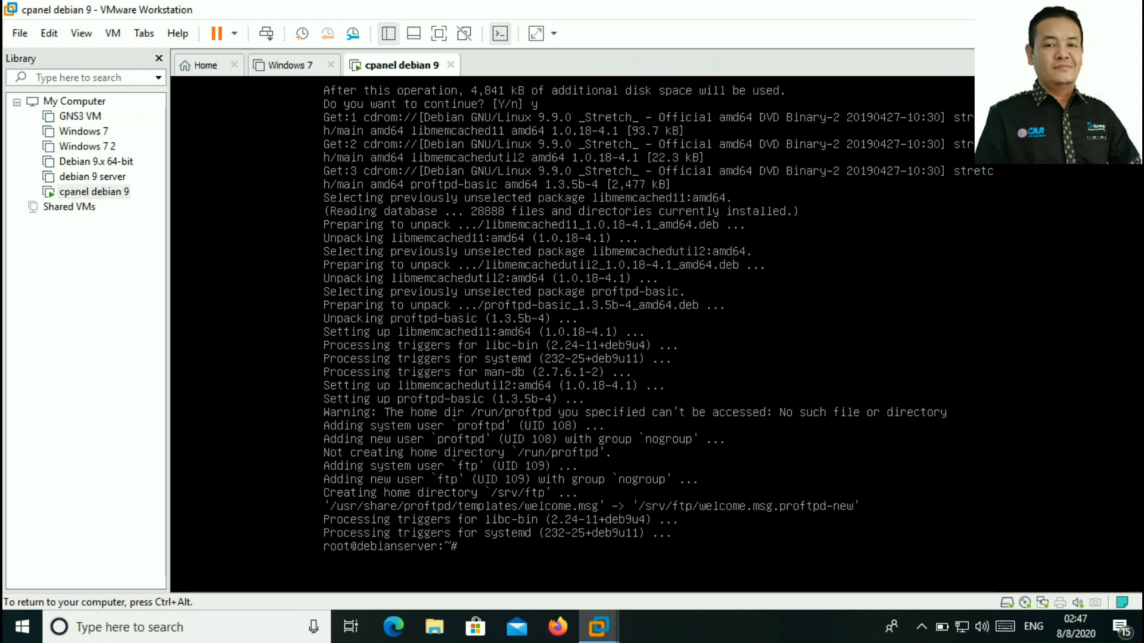
Start installing the postfix package with apt and accept the installation
type("pt install postfix")
key("Return")
type("y")
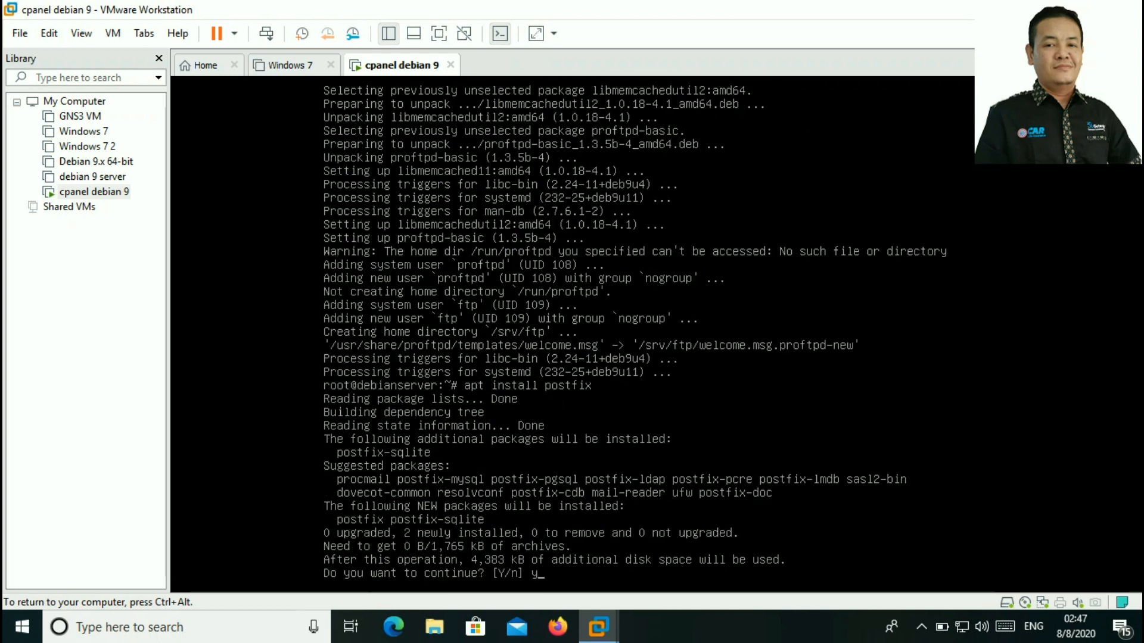
key("Return")
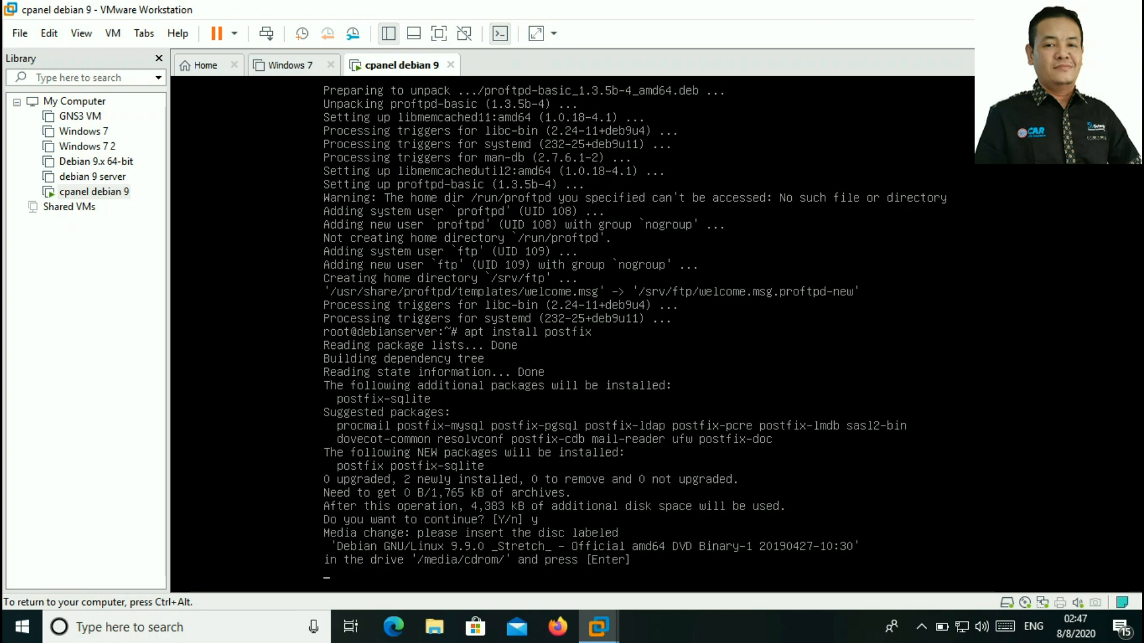
Release the console and disconnect the CD/DVD drive holding the DVD-2 image, overriding the guest's CD-ROM lock
key("ctrl+alt")
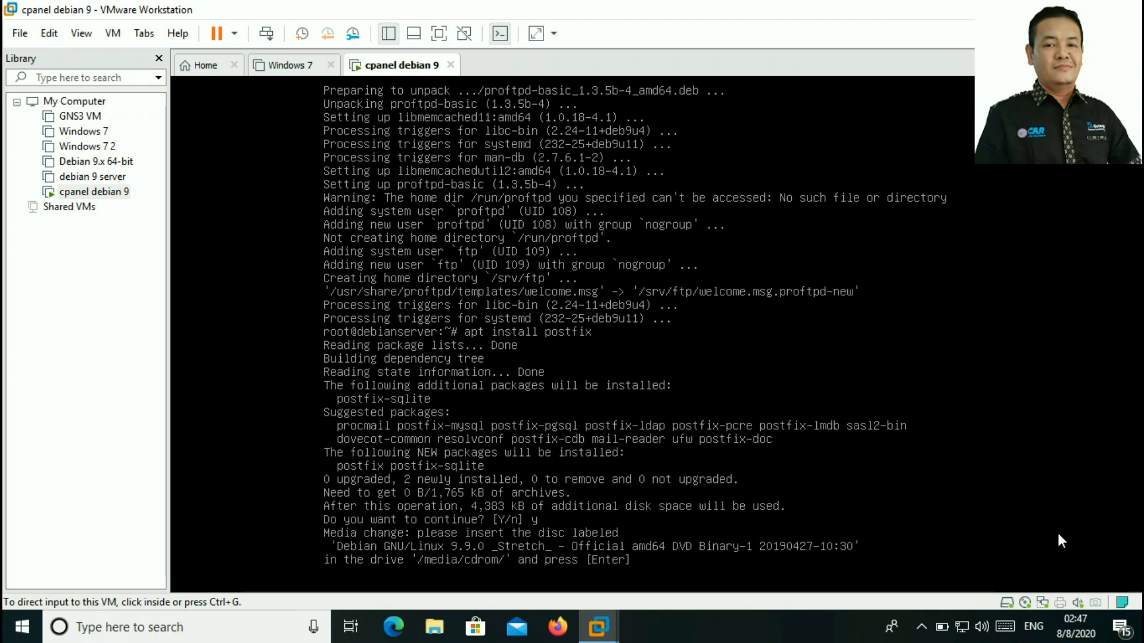
left_click(1025, 604)
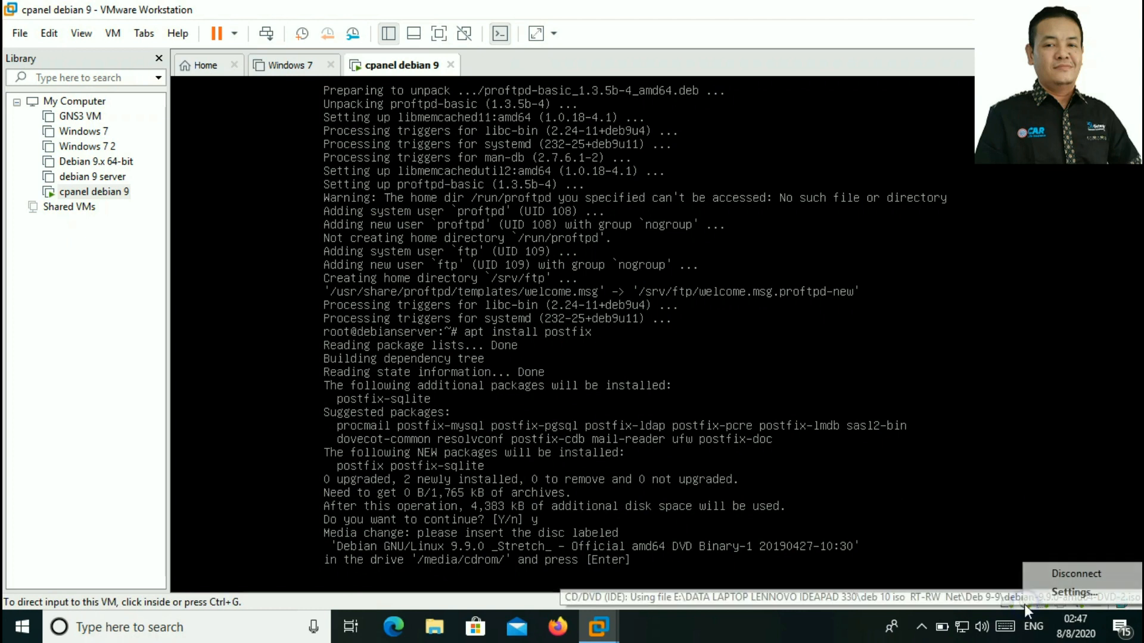
left_click(1070, 576)
left_click(614, 357)
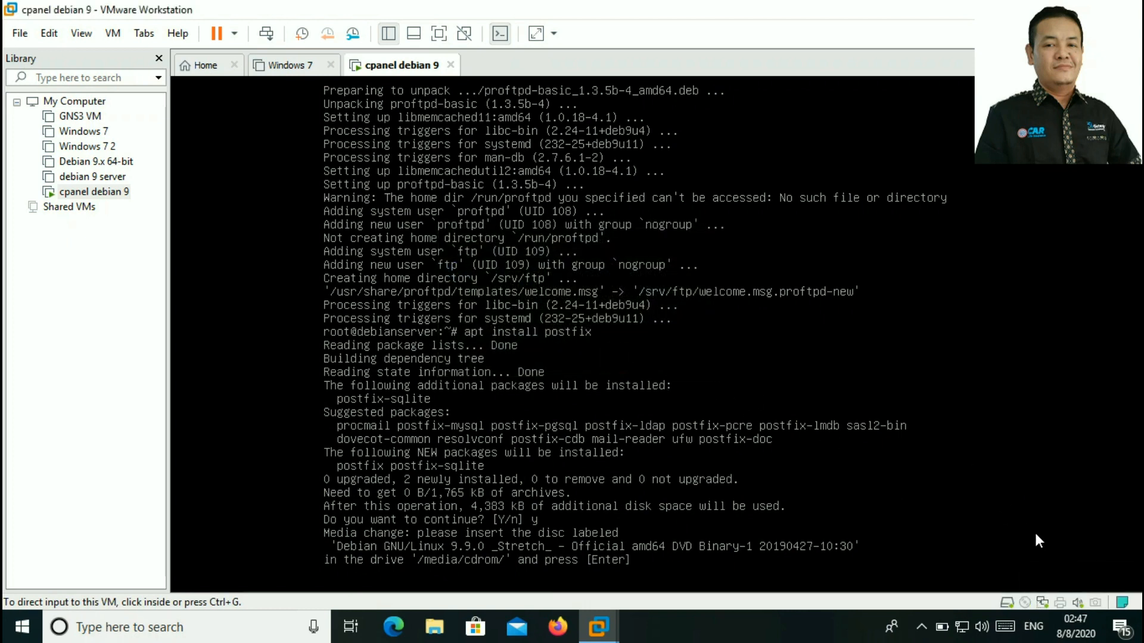
Switch the disconnected CD/DVD drive to the debian-9.9.0-amd64-DVD-1.iso image and apply the virtual machine settings
left_click(1024, 603)
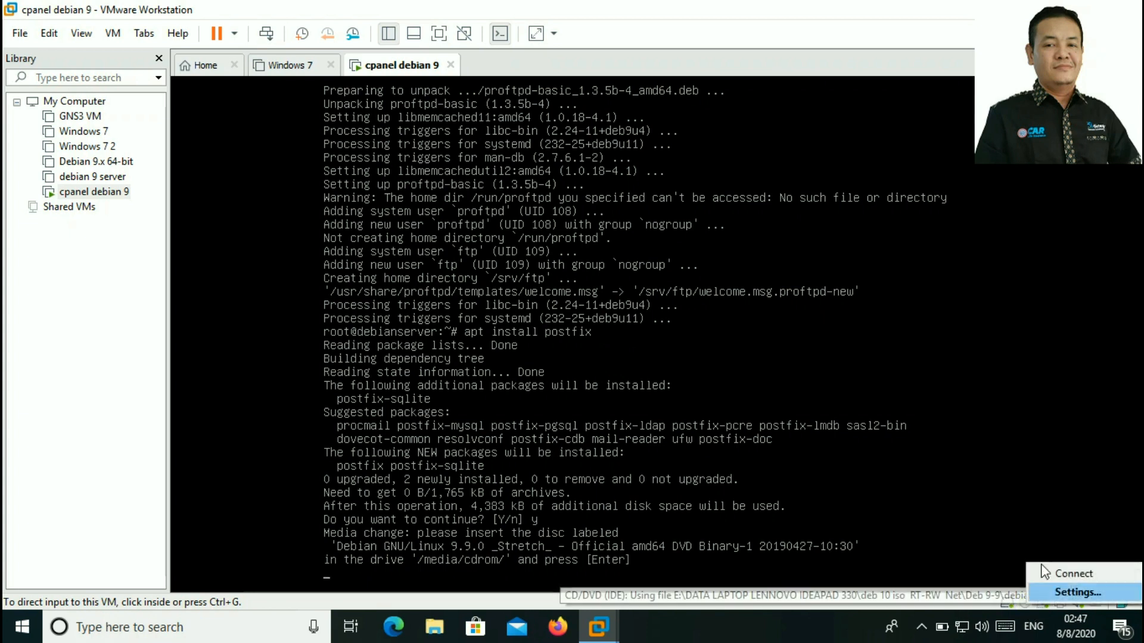
left_click(1076, 593)
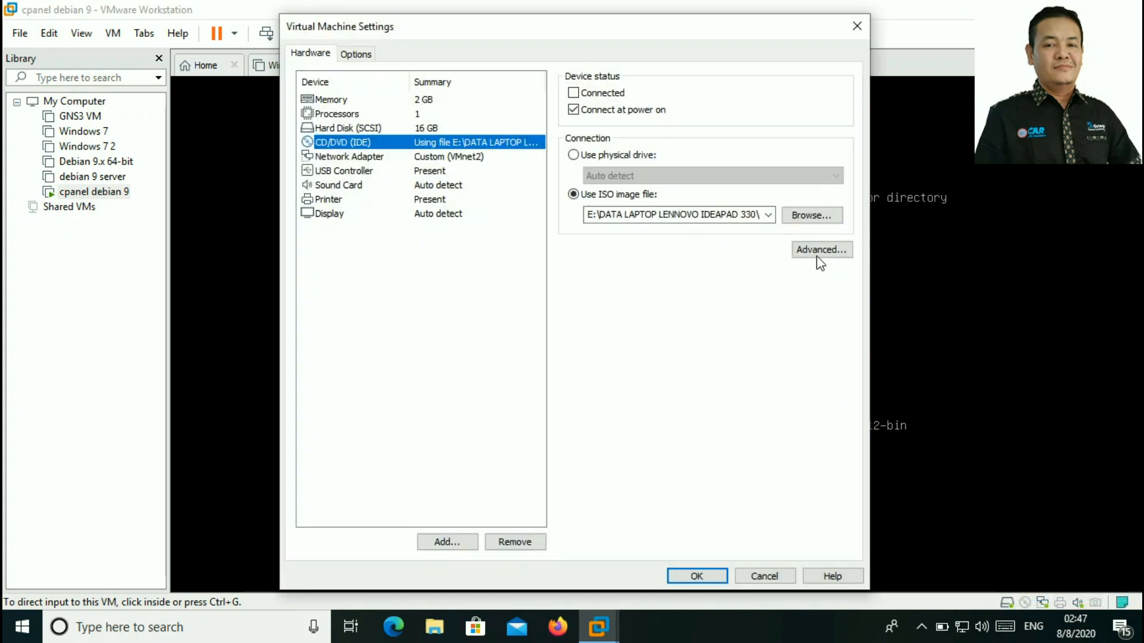
left_click(815, 215)
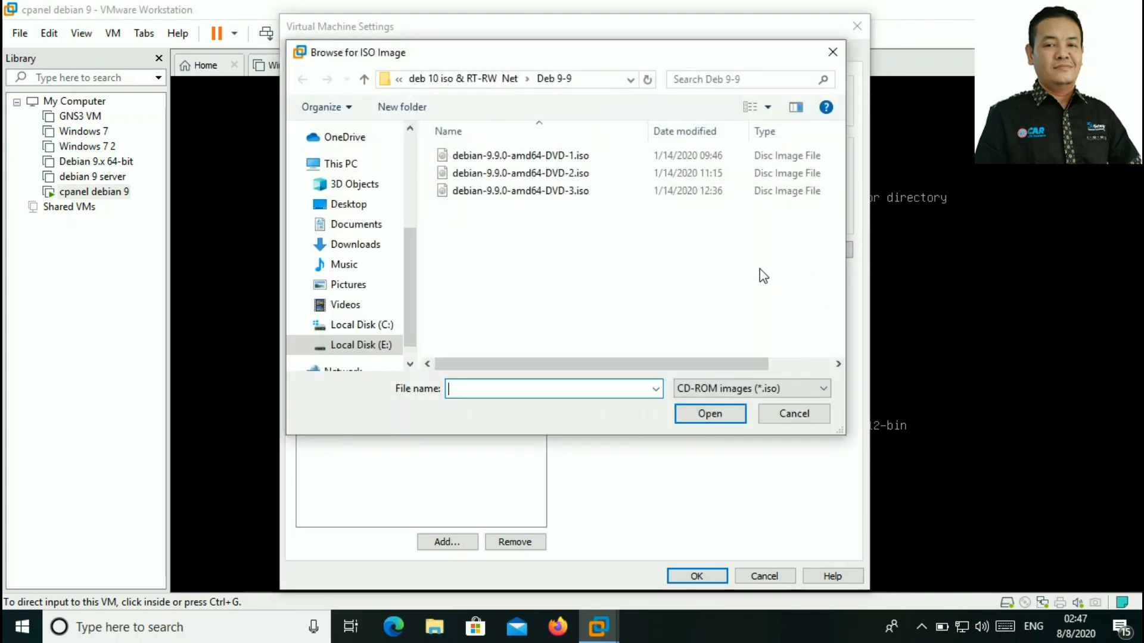
left_click_drag(723, 55, 814, 121)
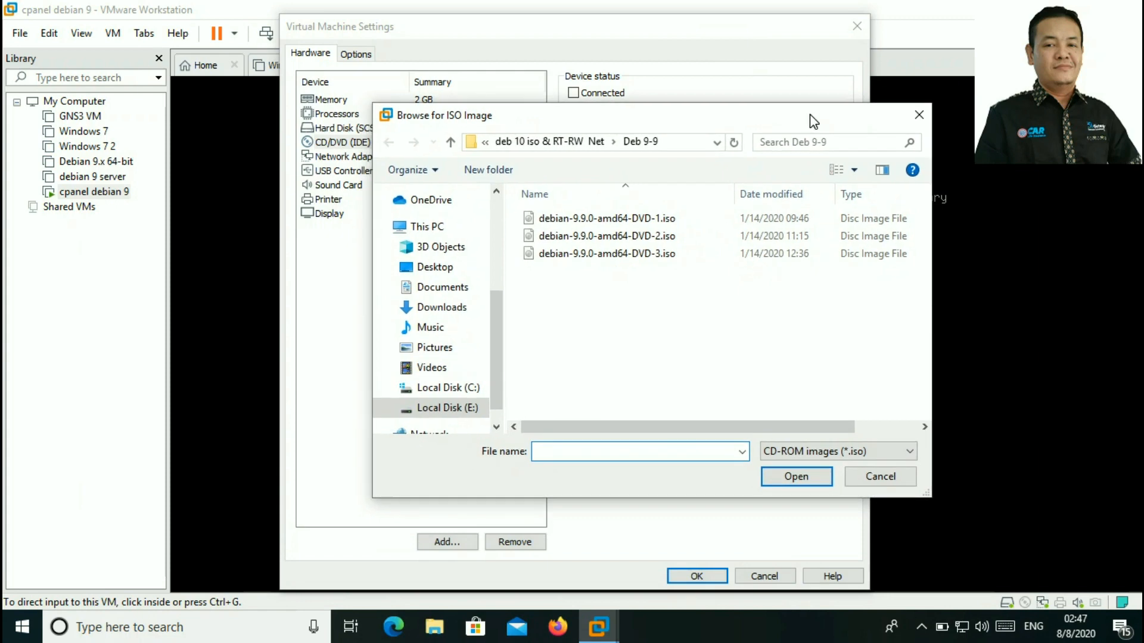
left_click(665, 223)
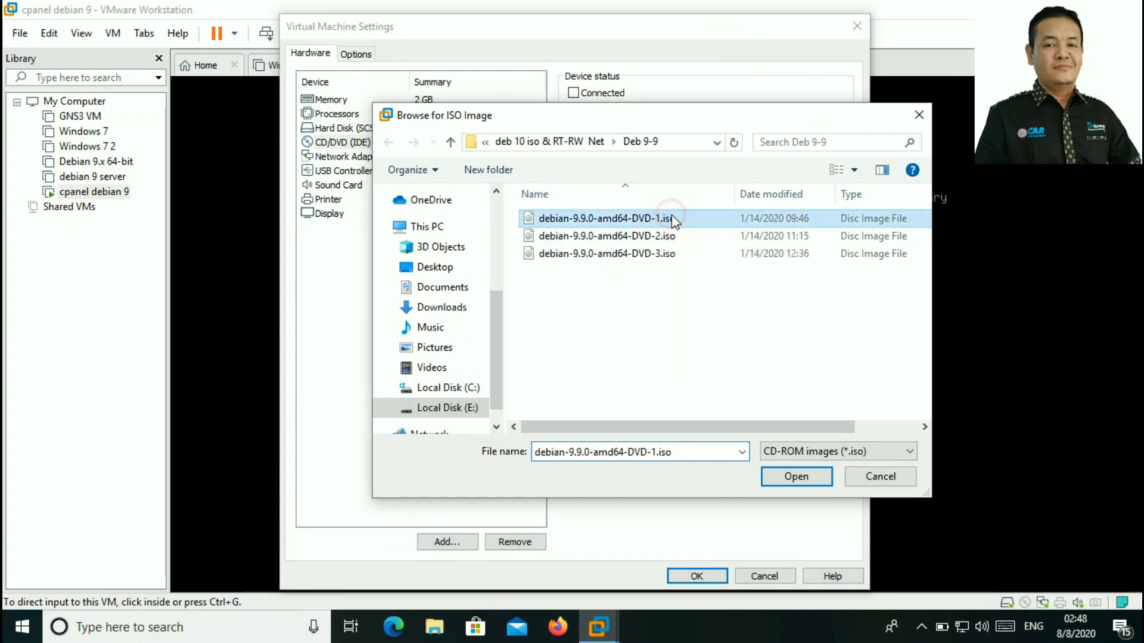
left_click(804, 478)
left_click(707, 575)
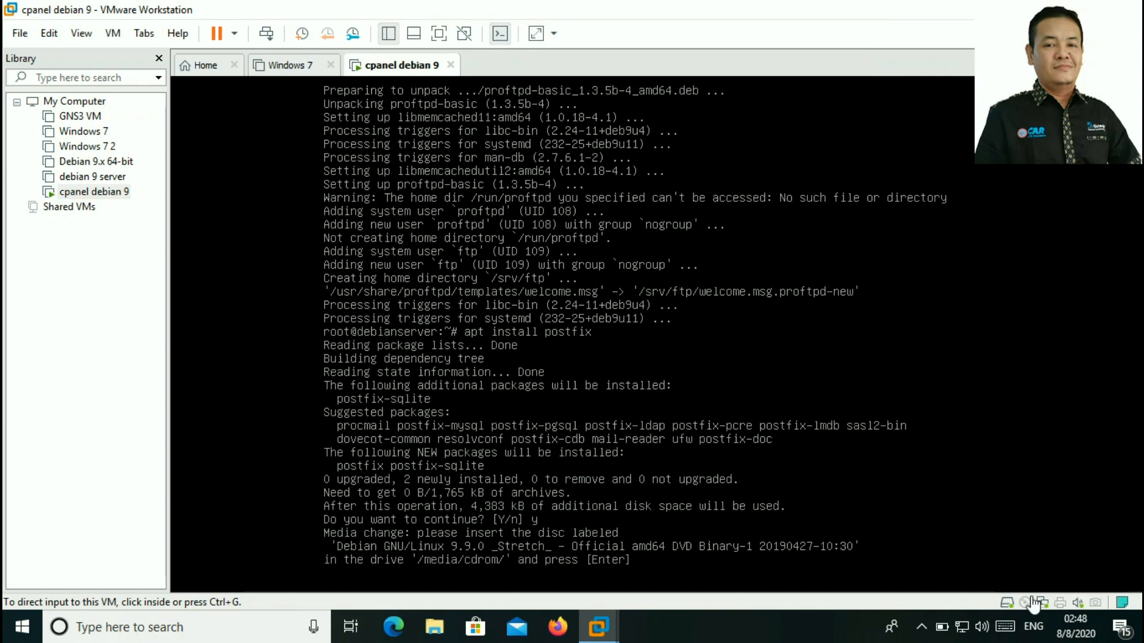
Reconnect the CD/DVD drive with the DVD-1 image and continue the postfix installation in the guest console
left_click(1025, 602)
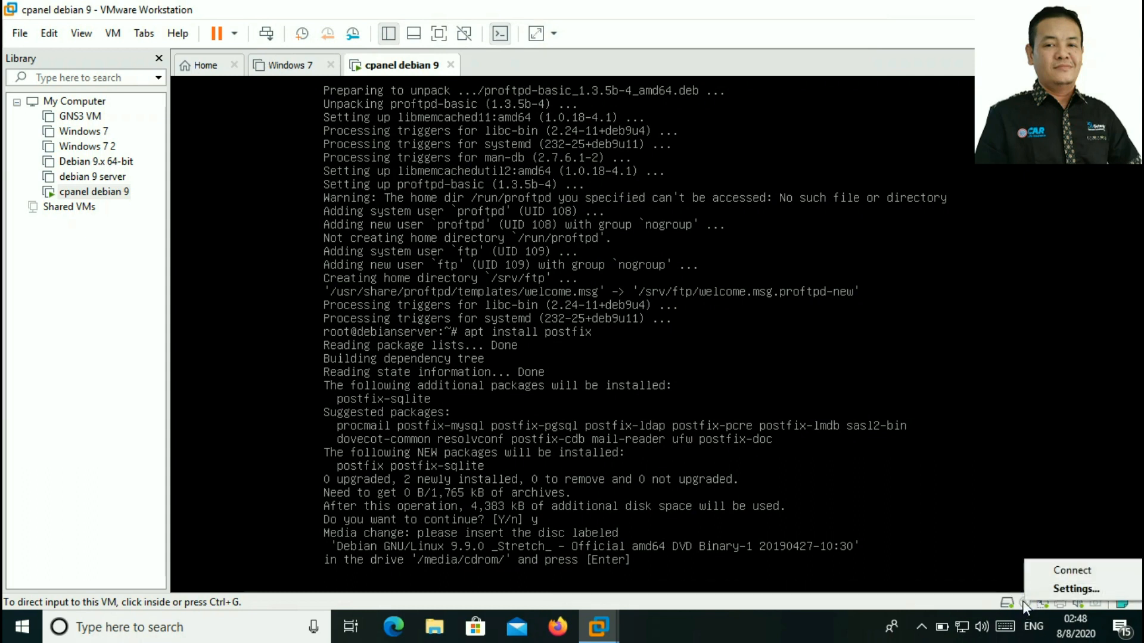
left_click(1061, 569)
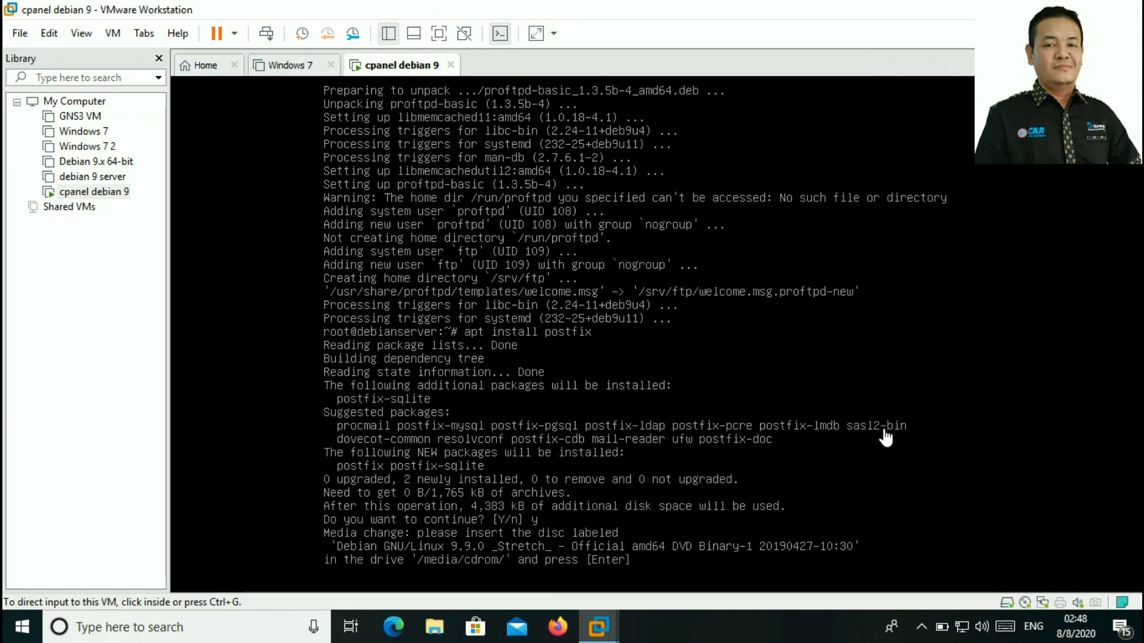
left_click(813, 349)
key("Return")
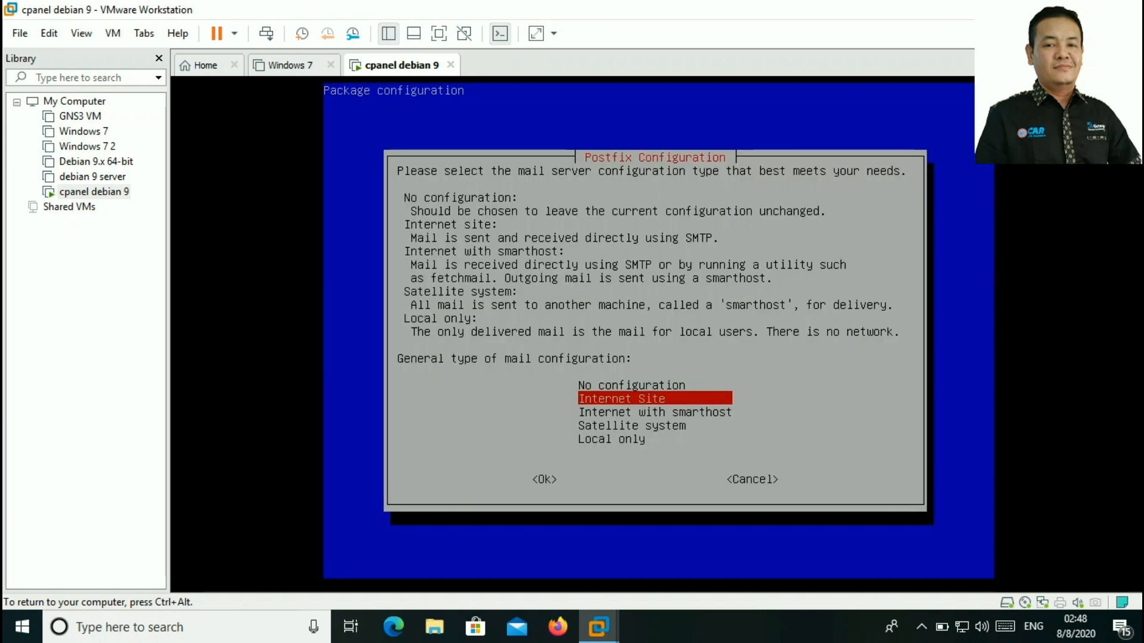
Configure Postfix as an Internet Site with the system mail name smkrr.com
key("Return")
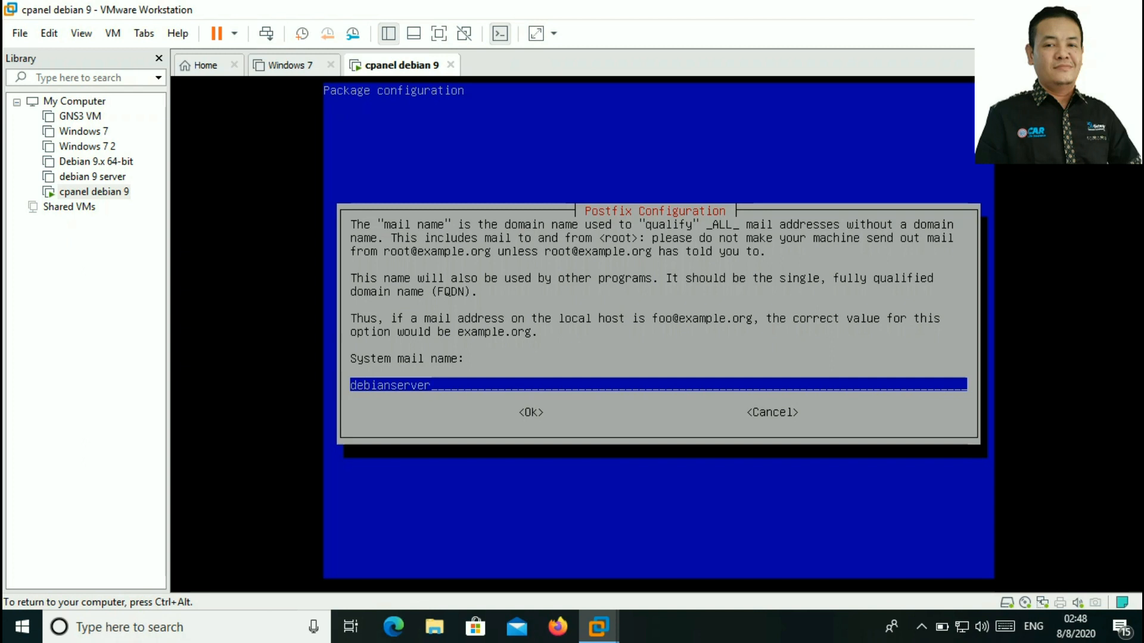
key("BackSpace")
key("BackSpace")
key("BackSpace")
key("BackSpace")
key("BackSpace")
key("BackSpace")
key("BackSpace")
key("BackSpace")
key("BackSpace")
key("BackSpace")
key("BackSpace")
key("BackSpace")
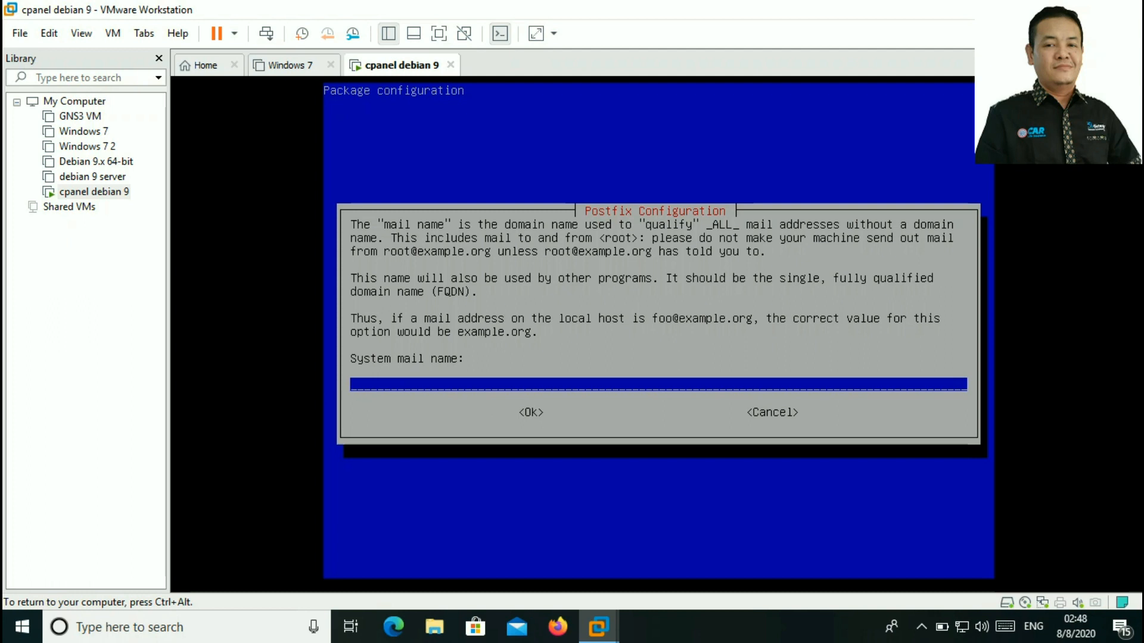
type("smkrr")
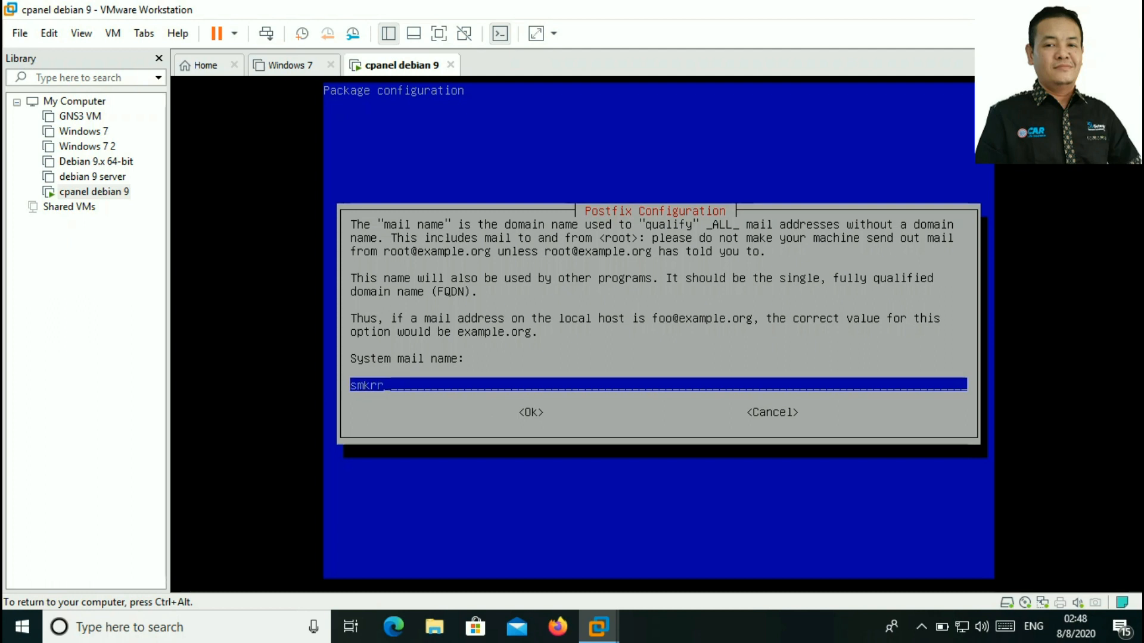
type(".com")
key("Tab")
key("Return")
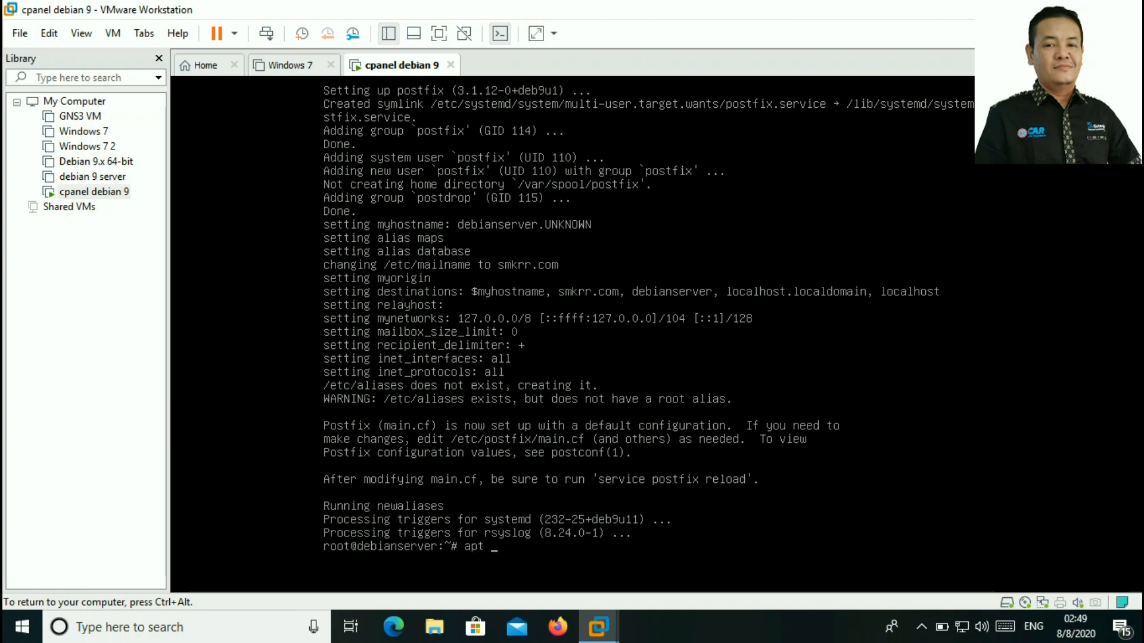
Start installing the dovecot-core and dovecot-imapd packages with apt and accept the installation
type("install dovec")
type("ot-core dovecot-")
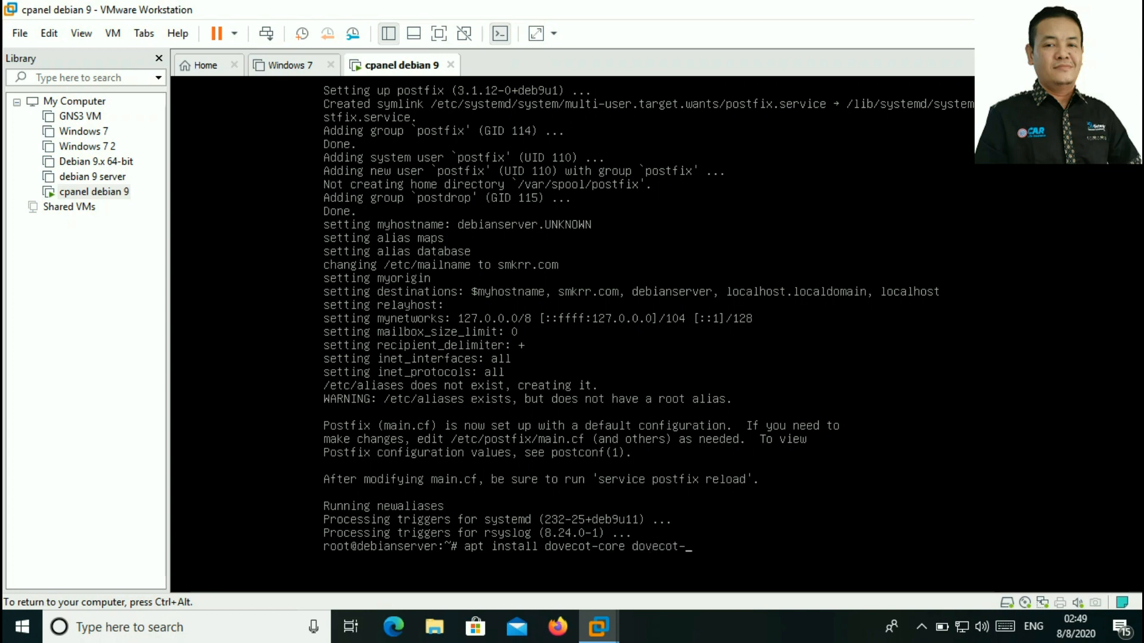
type("imapd")
key("Return")
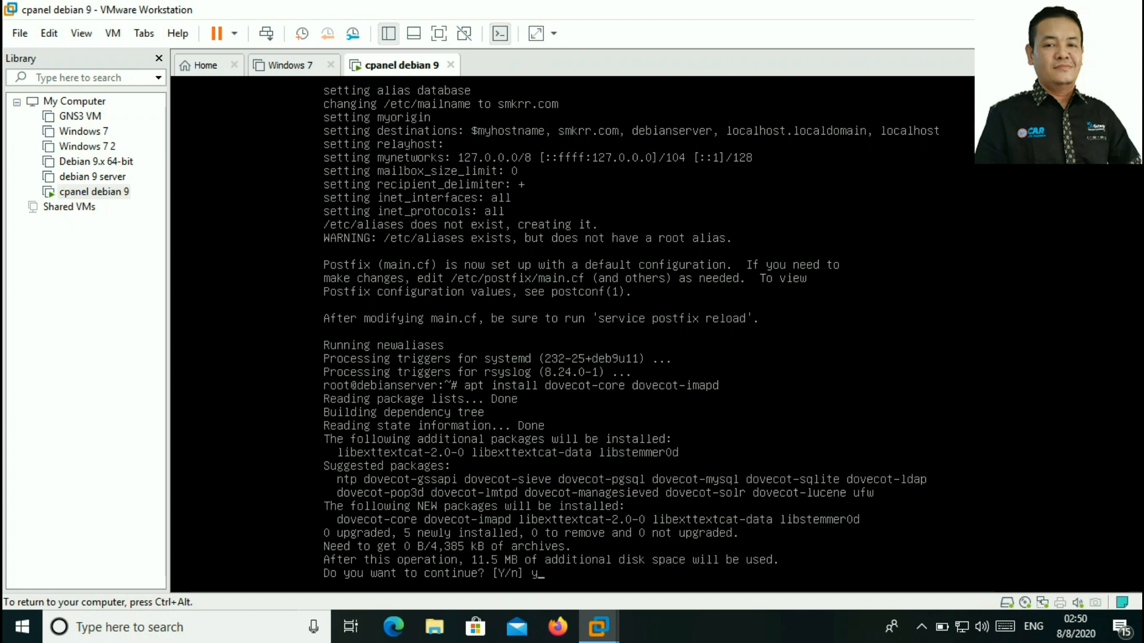
type("y")
key("Return")
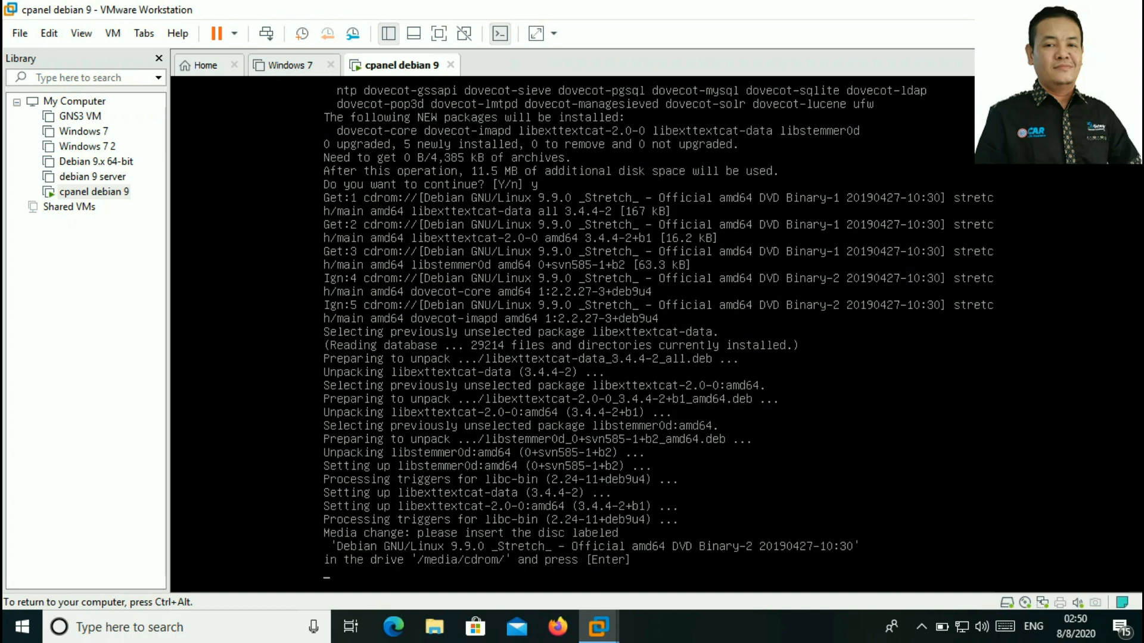
Release the console and disconnect the CD/DVD drive holding the DVD-1 image, overriding the guest's CD-ROM lock
key("ctrl+alt")
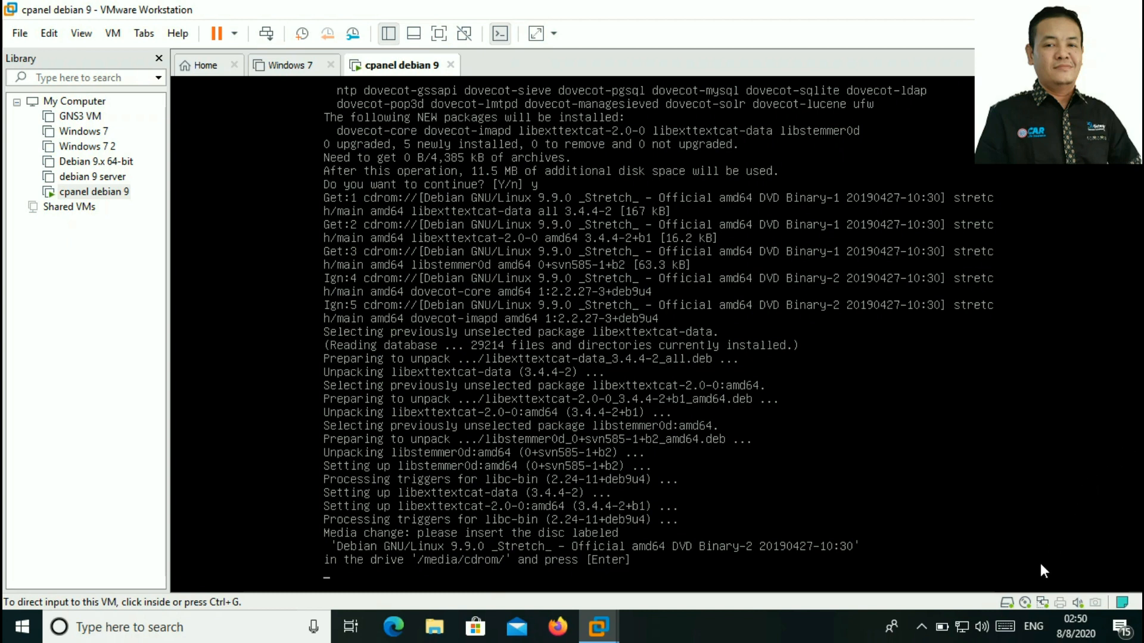
right_click(1025, 603)
left_click(1069, 571)
left_click(628, 359)
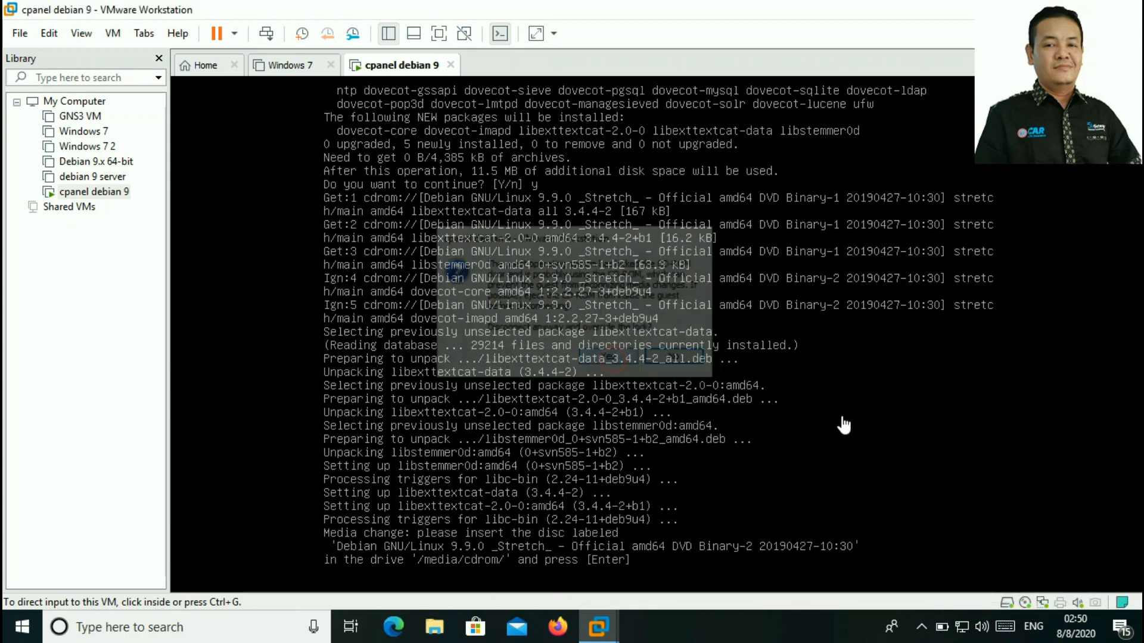
Load debian-9.9.0-amd64-DVD-2.iso as the CD/DVD drive's image for the Dovecot installation and apply the settings
right_click(1024, 602)
left_click(1059, 590)
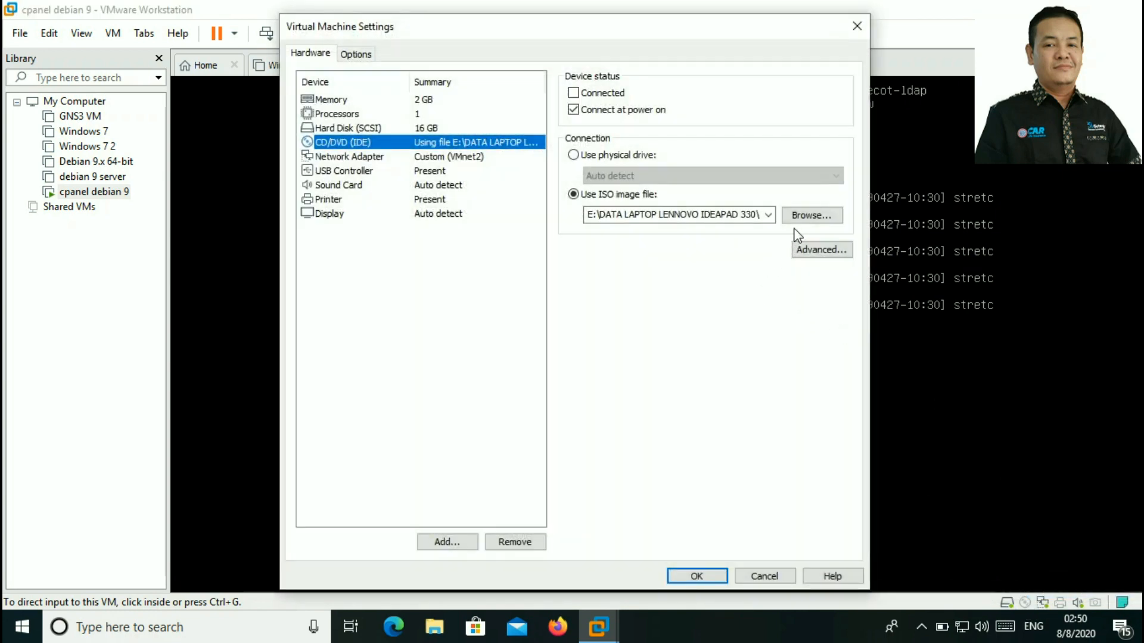
left_click(802, 214)
left_click(656, 237)
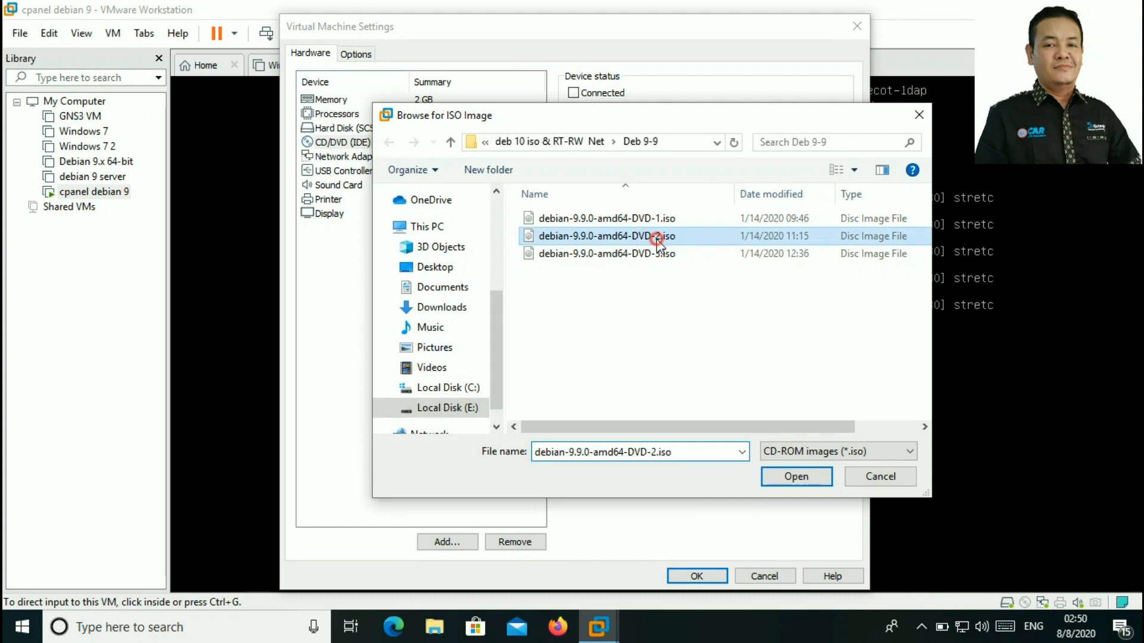
left_click(801, 478)
left_click(715, 576)
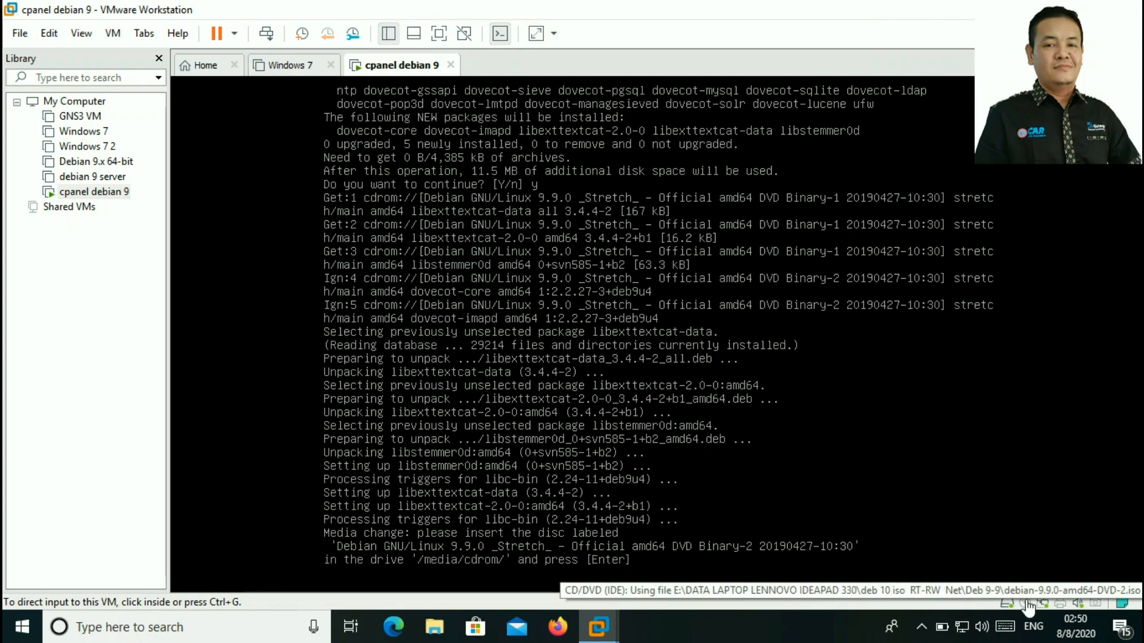
Reconnect the CD/DVD drive with the DVD-2 image
left_click(1027, 605)
left_click(1054, 568)
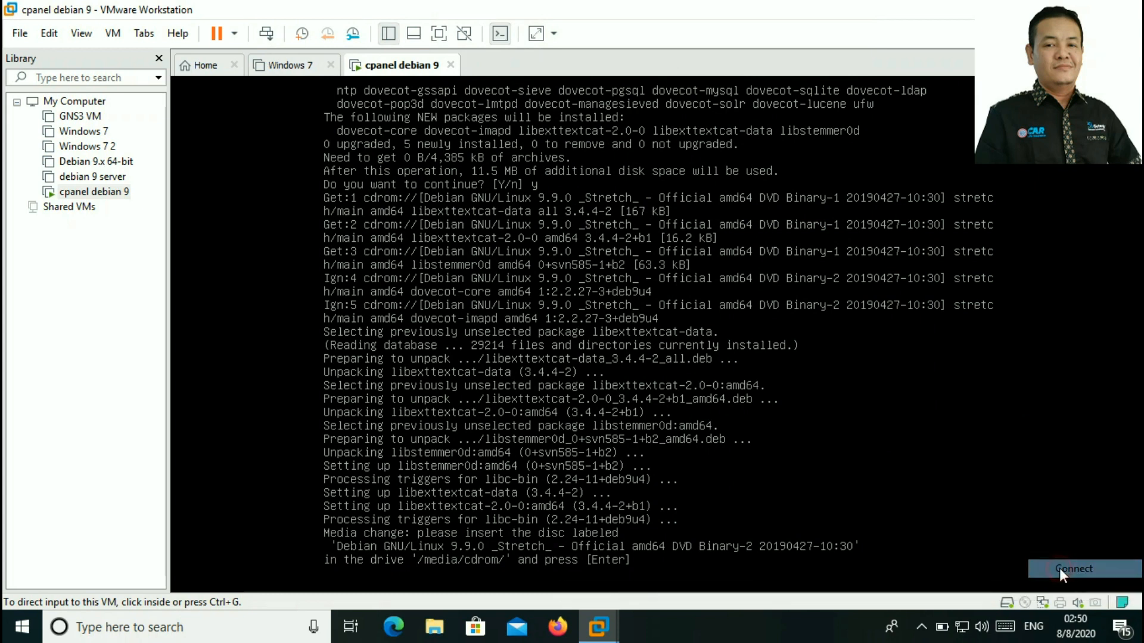
Return to the guest console and resume the Dovecot installation from the DVD-2 disc
left_click(918, 477)
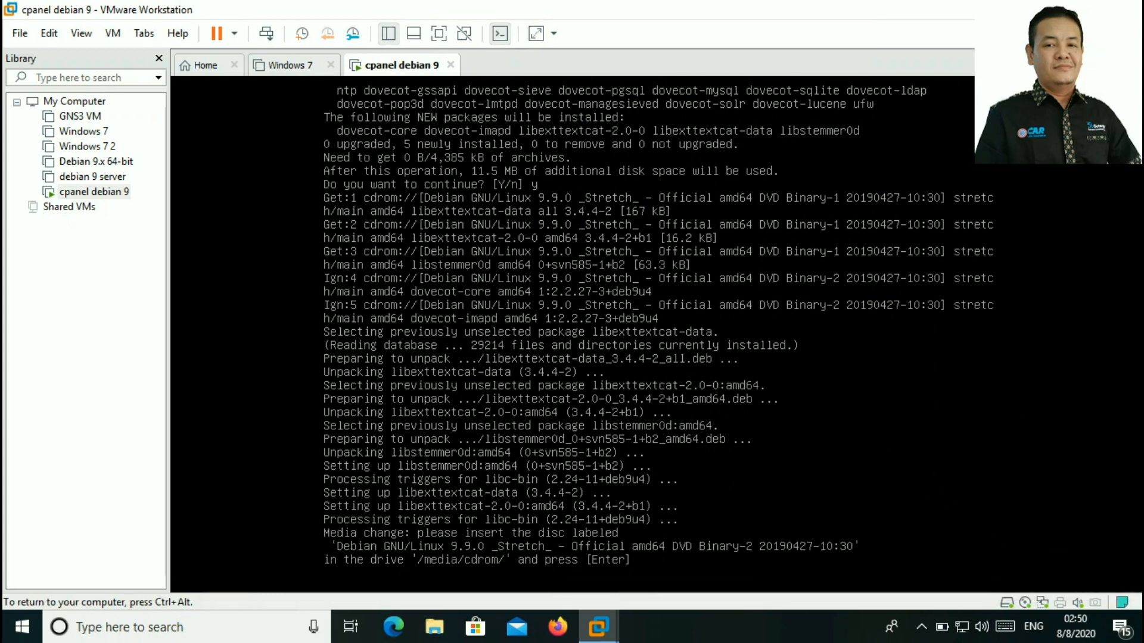
key("Return")
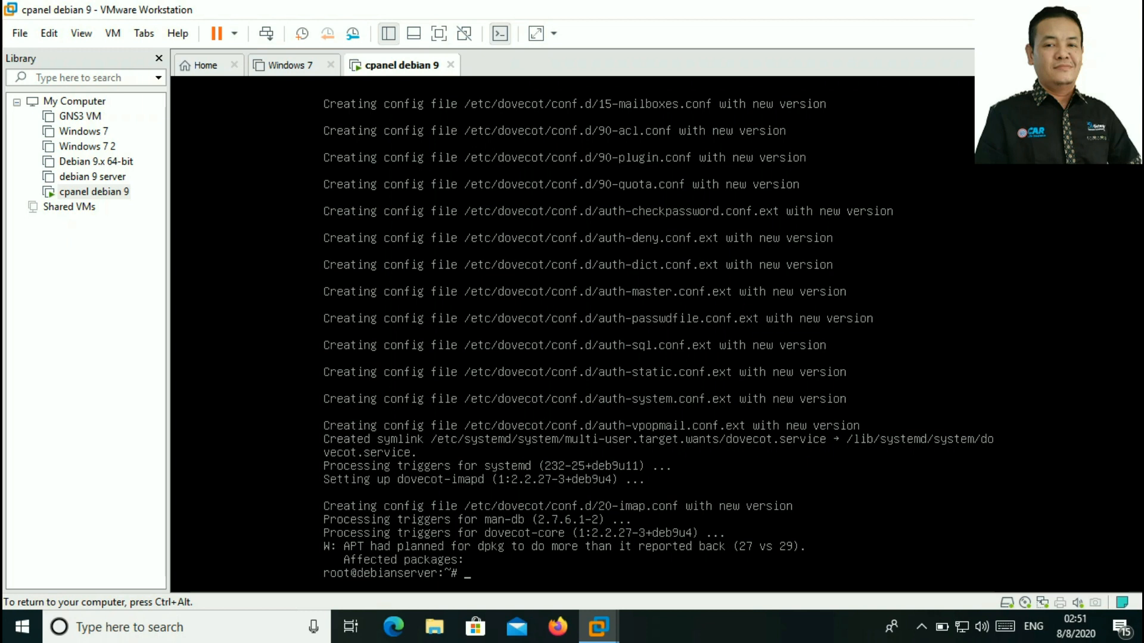
Start installing the roundcube package with apt and accept the installation
type("apt install roundcube")
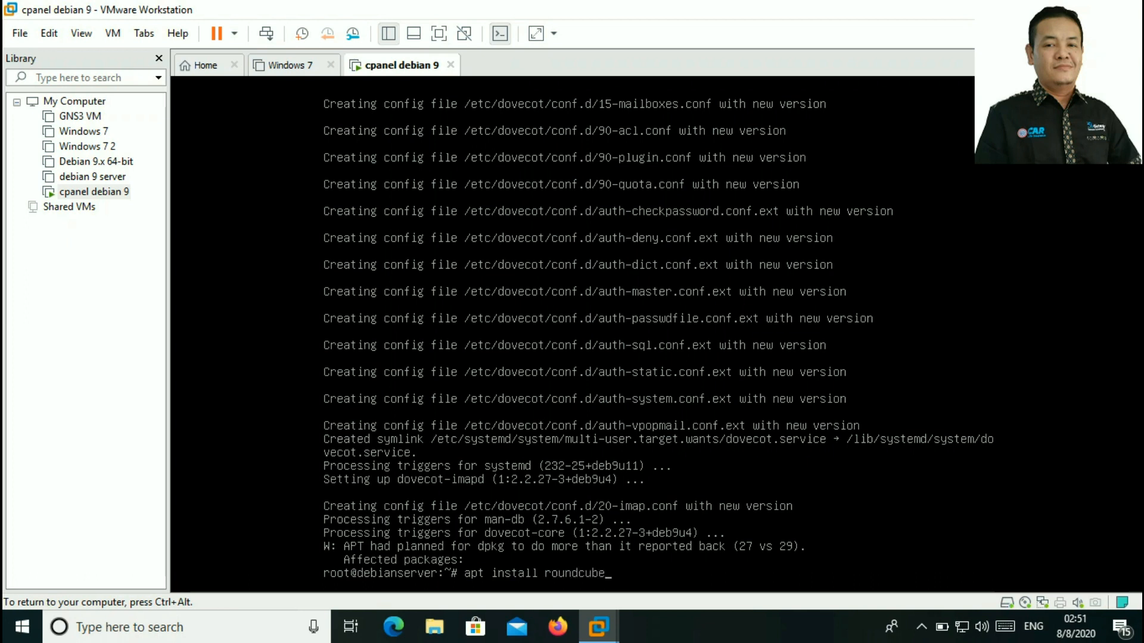
key("Return")
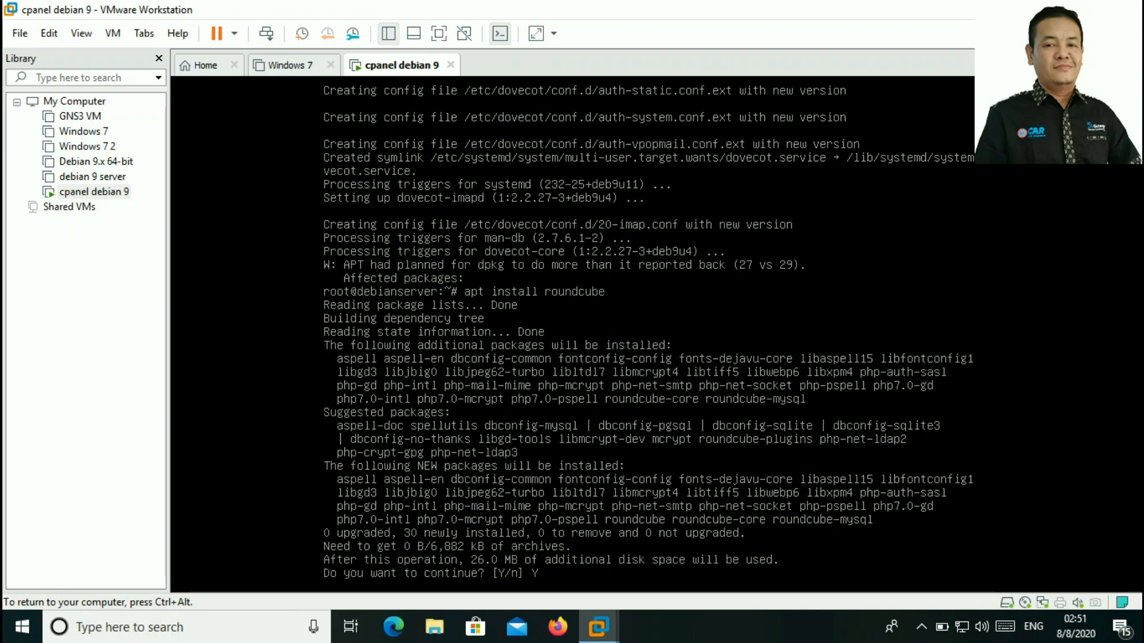
key("Return")
Release the console and disconnect the CD/DVD drive holding the DVD-2 image, overriding the guest's CD-ROM lock
key("ctrl+alt")
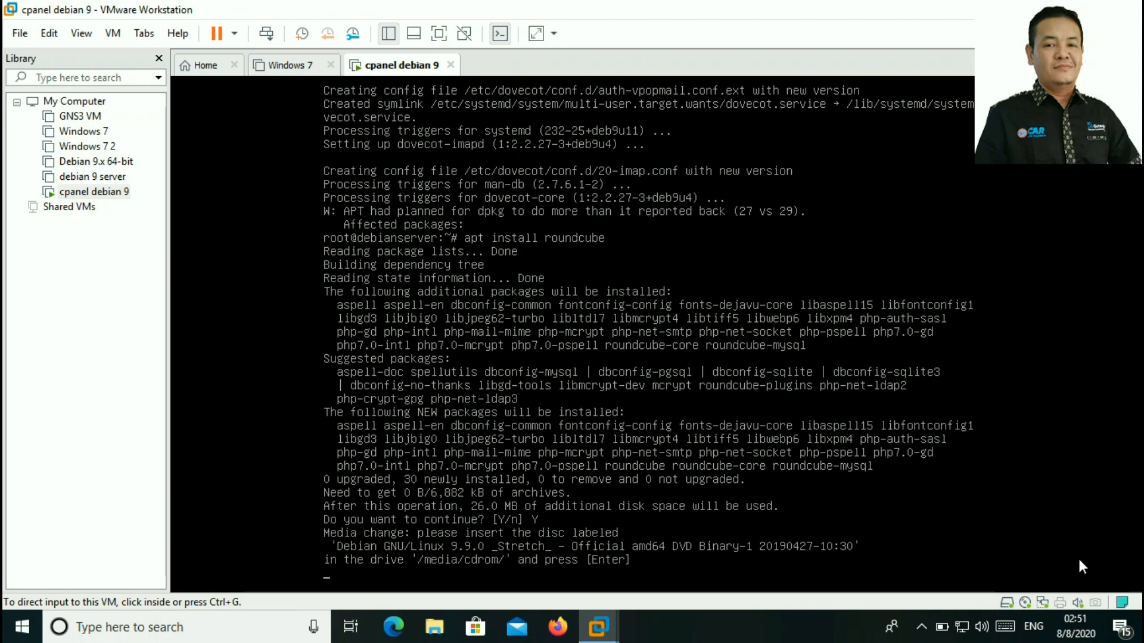
left_click(1024, 603)
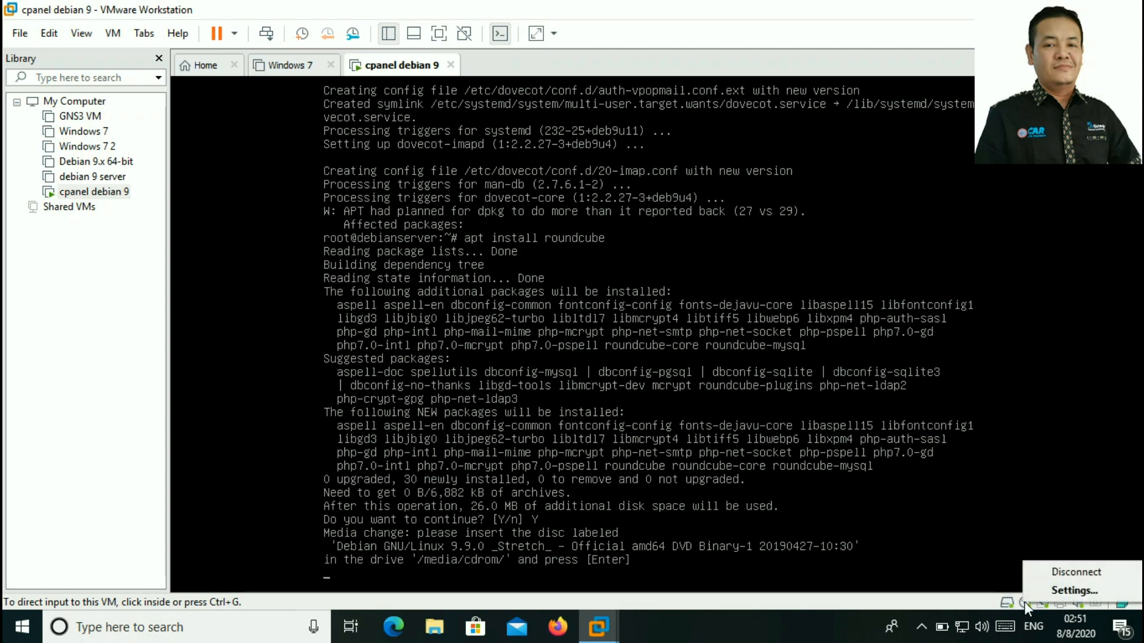
left_click(1069, 572)
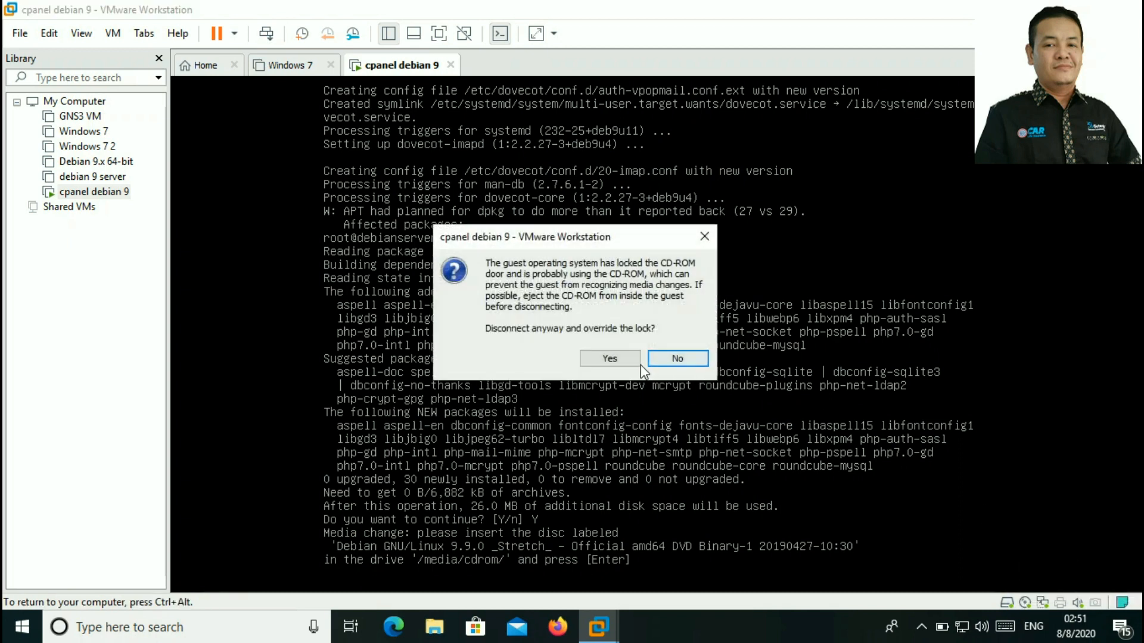
left_click(617, 358)
Load debian-9.9.0-amd64-DVD-1.iso as the CD/DVD drive's image for the Roundcube installation and apply the settings
left_click(1025, 603)
left_click(1042, 588)
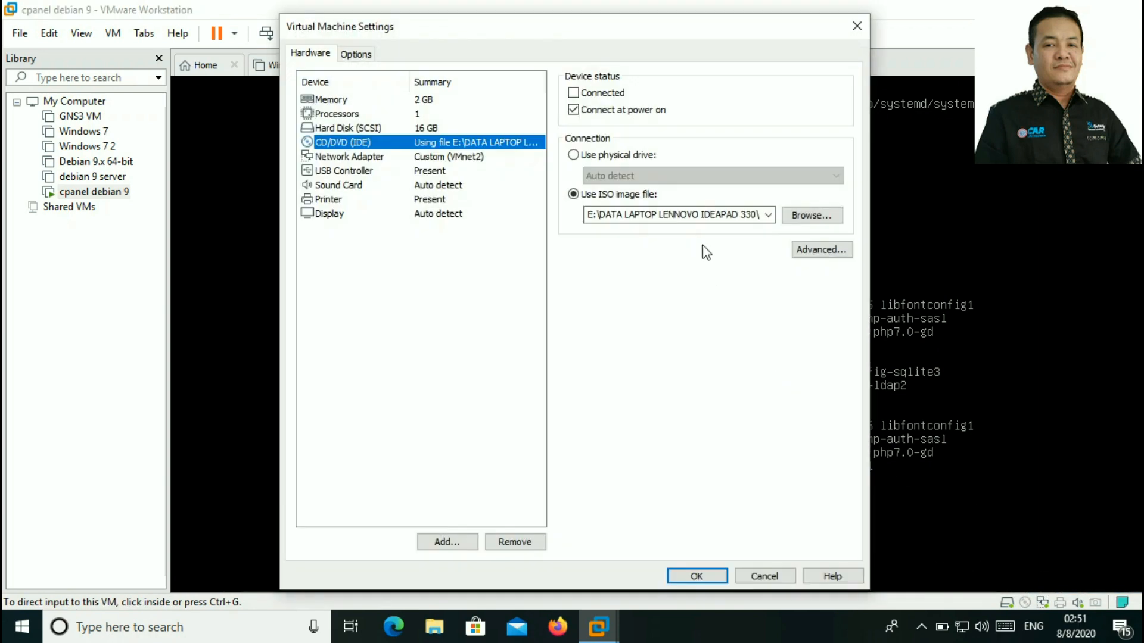
left_click(813, 212)
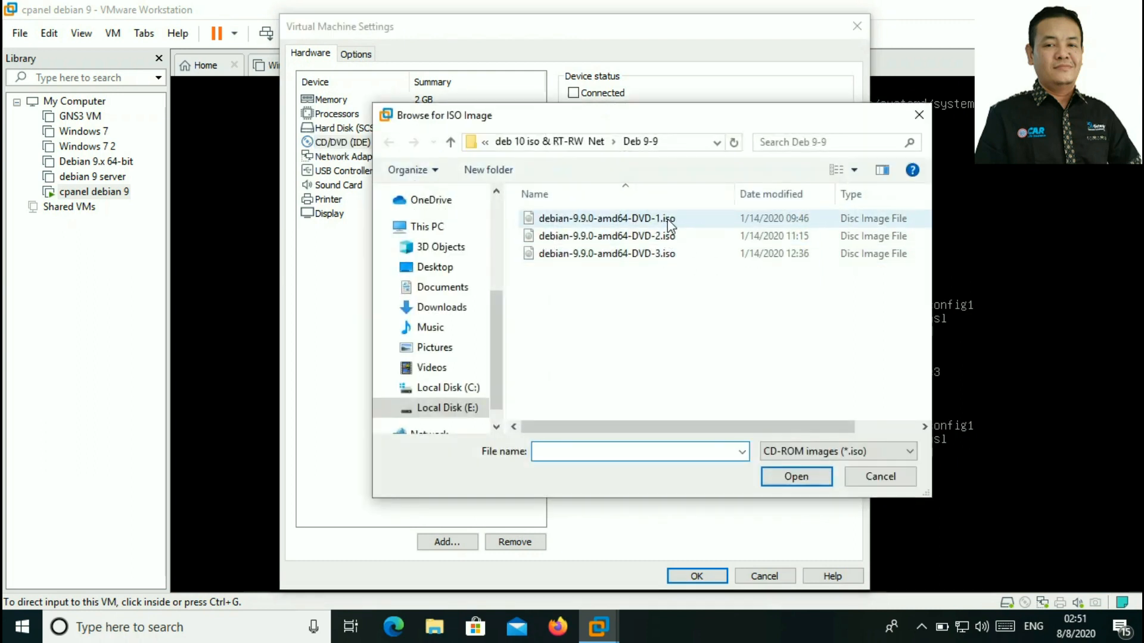
left_click(668, 219)
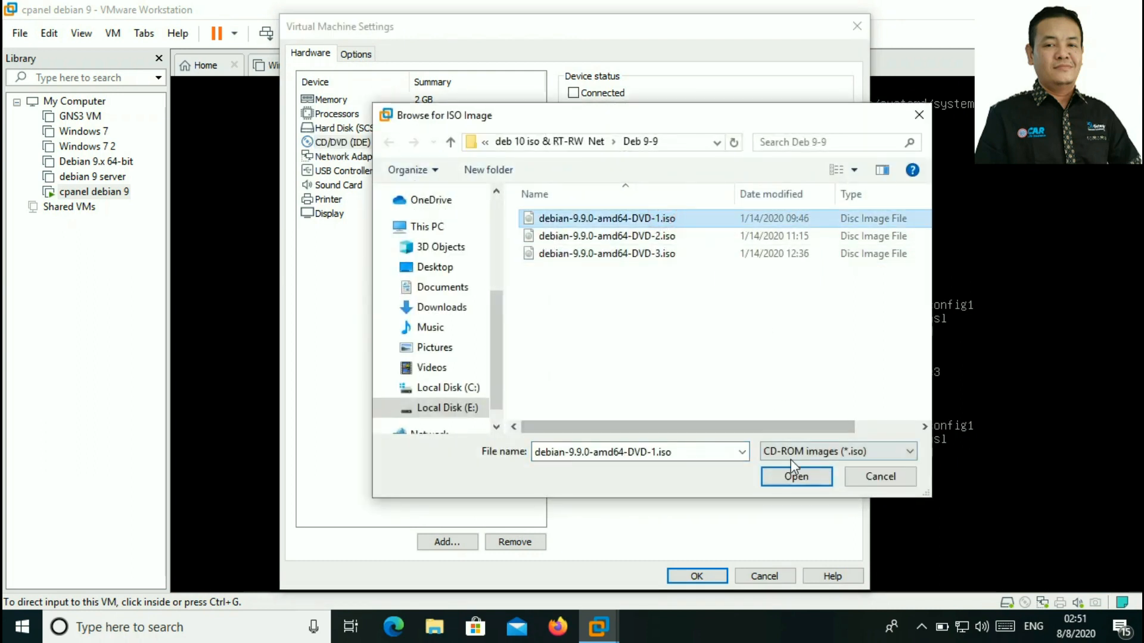
left_click(797, 476)
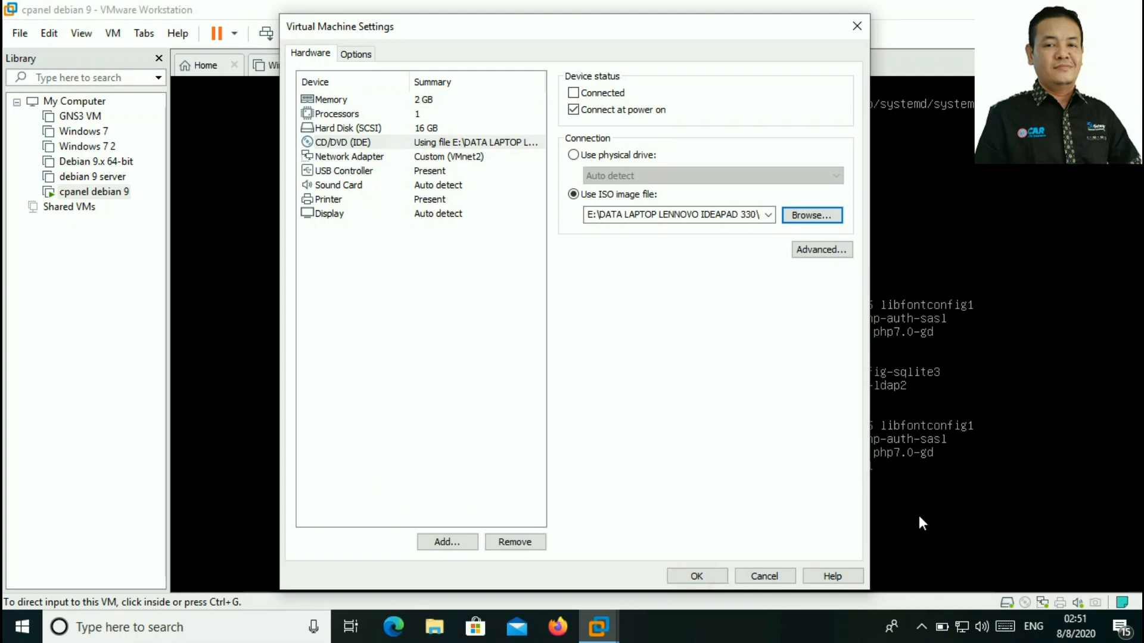
key("Return")
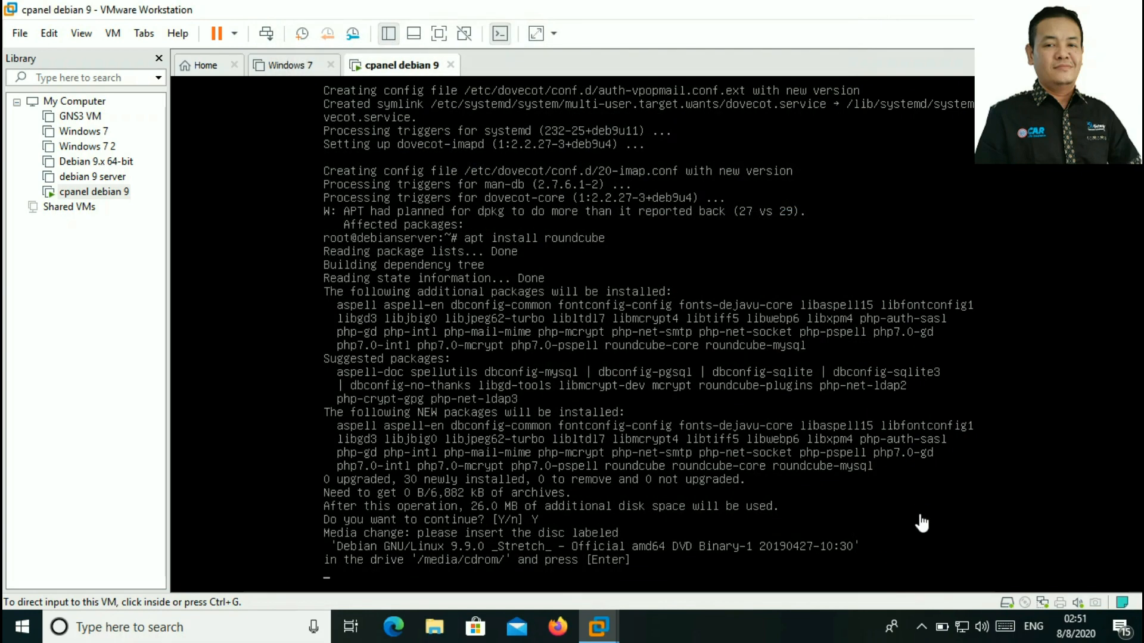
Reconnect the CD/DVD drive with the DVD-1 image and resume the Roundcube installation in the console
right_click(1026, 606)
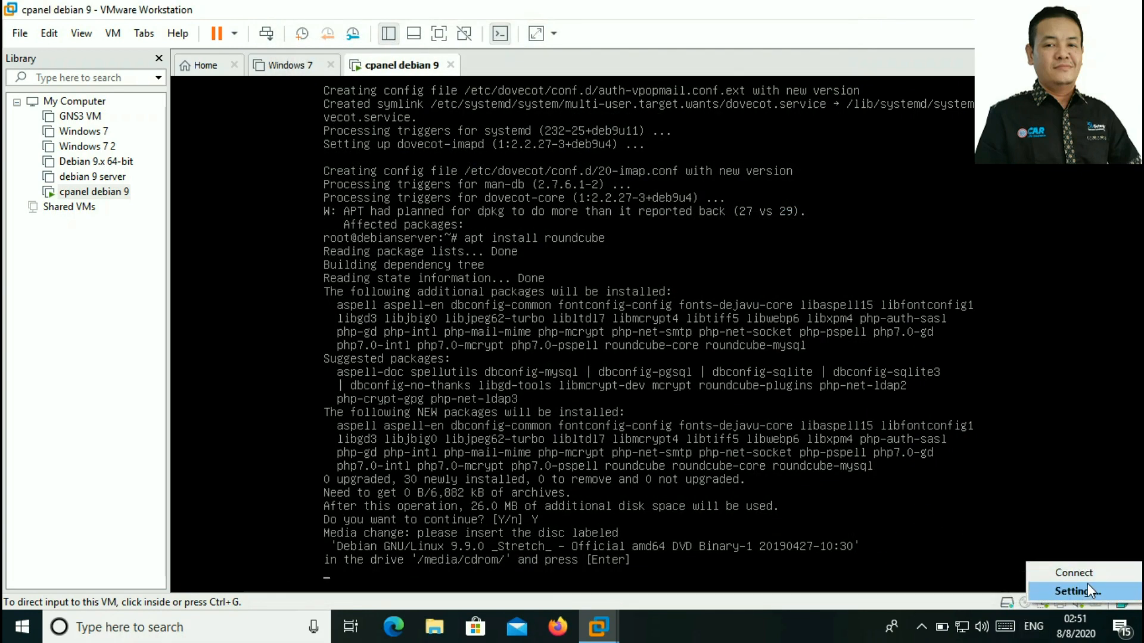
left_click(1100, 571)
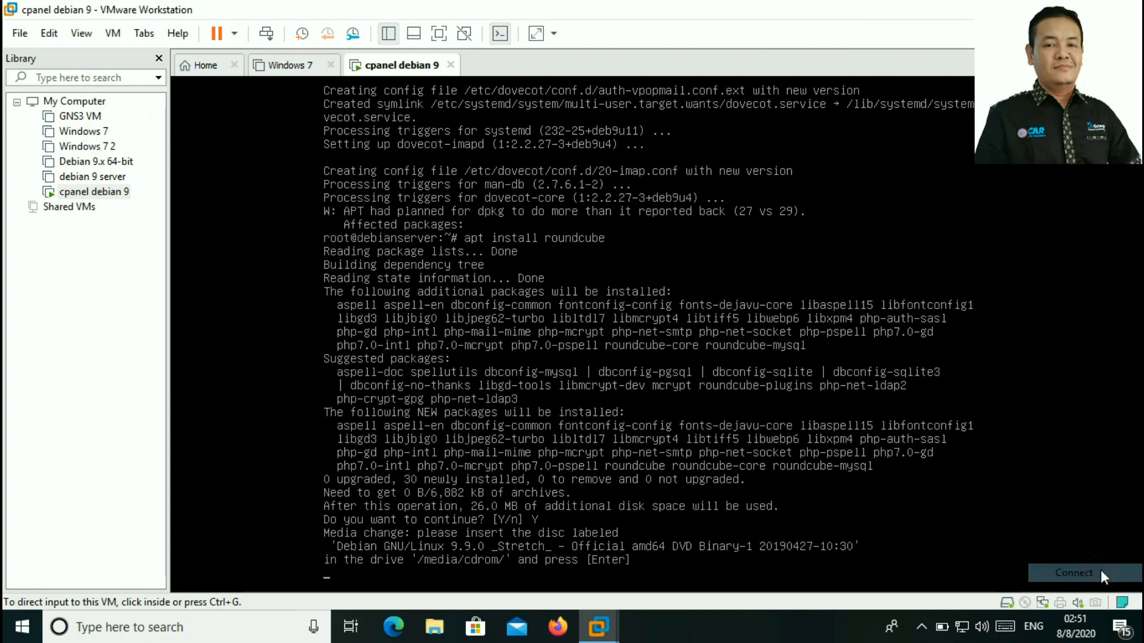
left_click(914, 502)
key("Return")
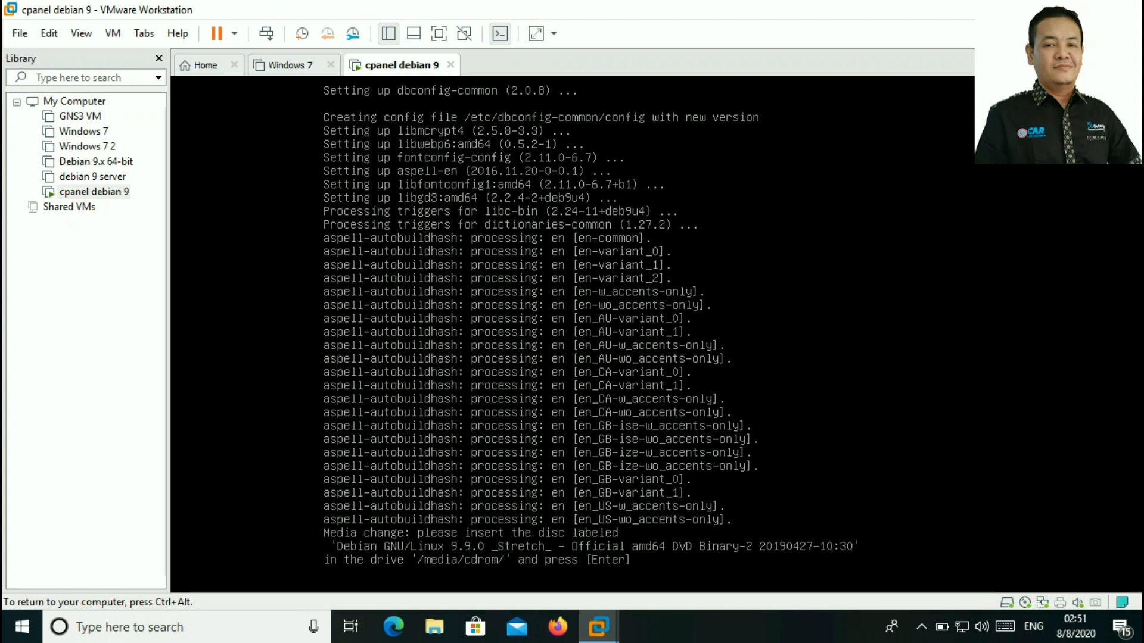
Release the console and disconnect the drive holding the DVD-1 image during the Roundcube installation, overriding the guest's CD-ROM lock
key("ctrl+alt")
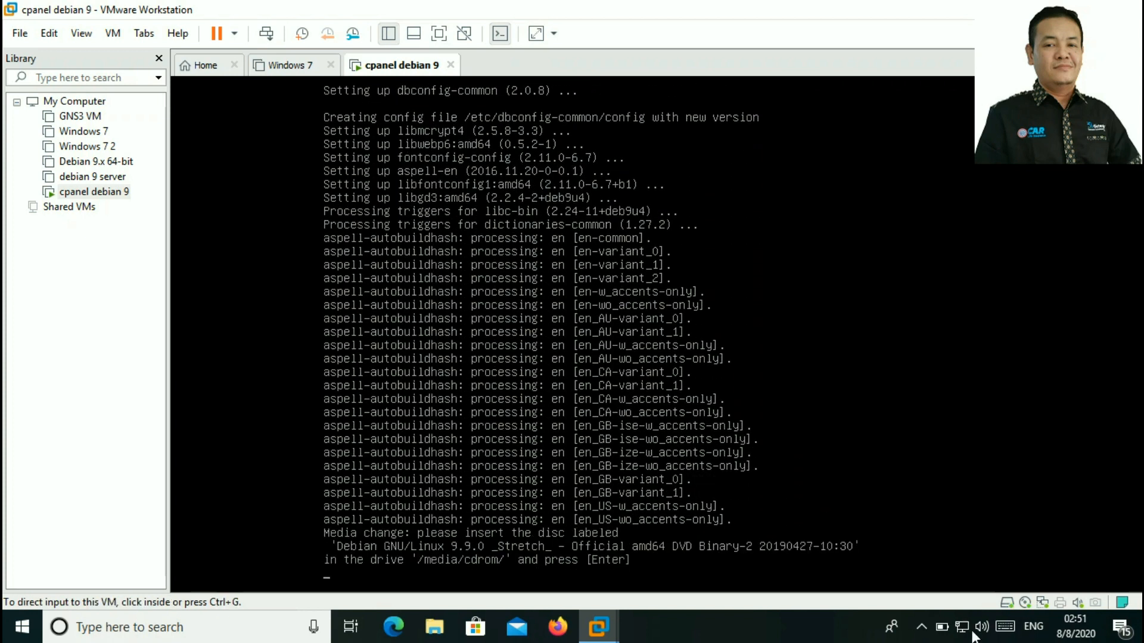
left_click(1037, 602)
left_click(1055, 574)
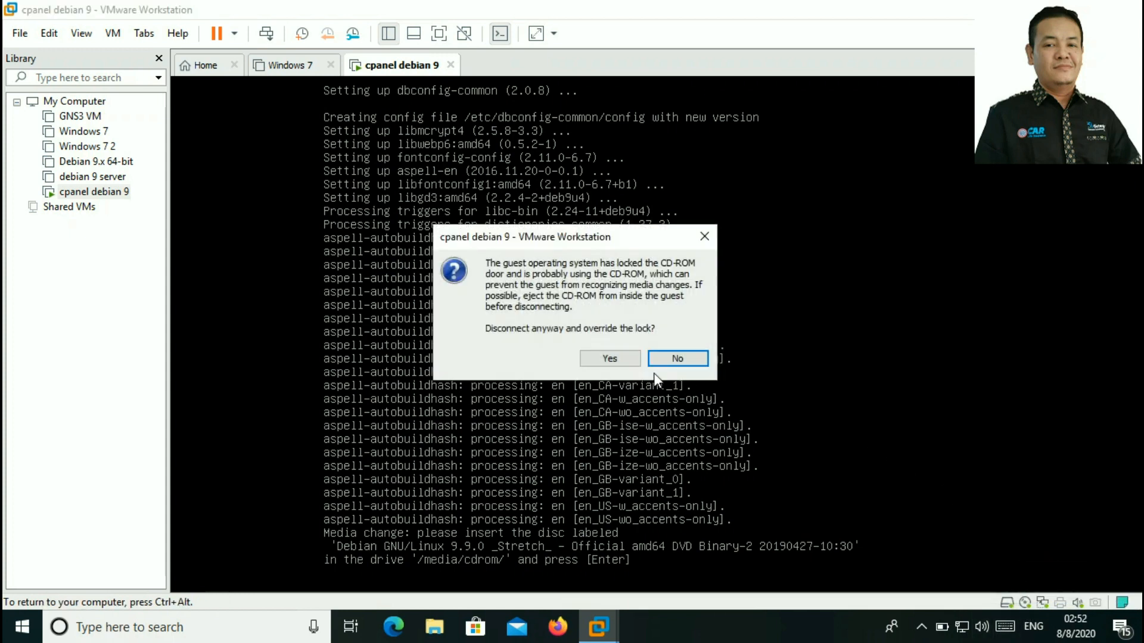
left_click(610, 358)
Load debian-9.9.0-amd64-DVD-2.iso as the CD/DVD drive's image for the Roundcube installation and apply the settings
left_click(1027, 603)
left_click(1051, 589)
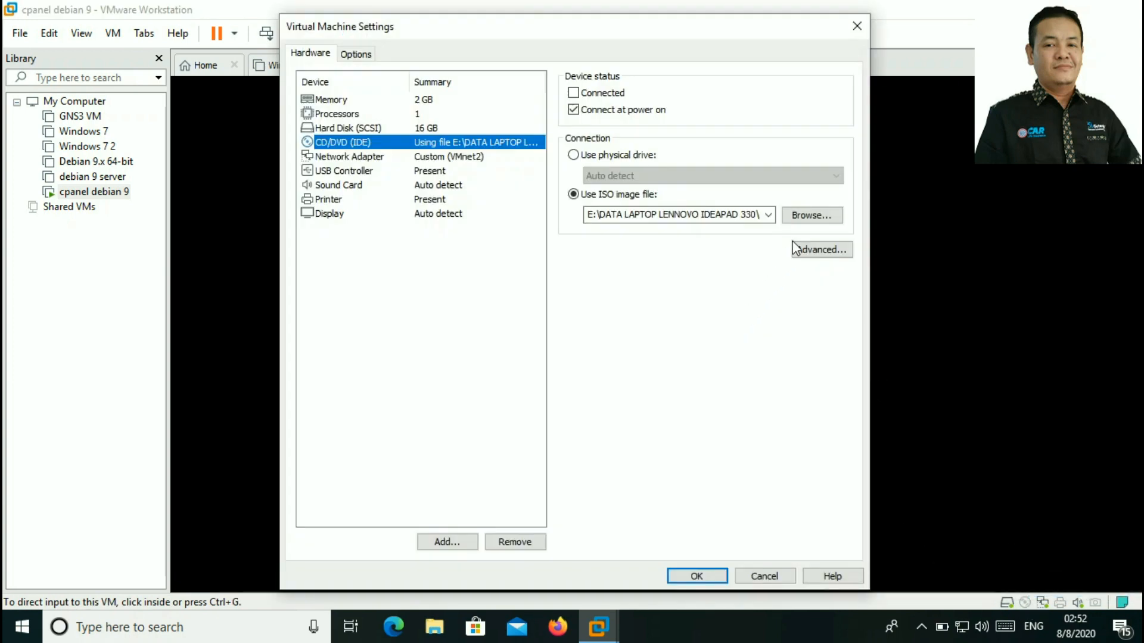
left_click(814, 215)
left_click(660, 236)
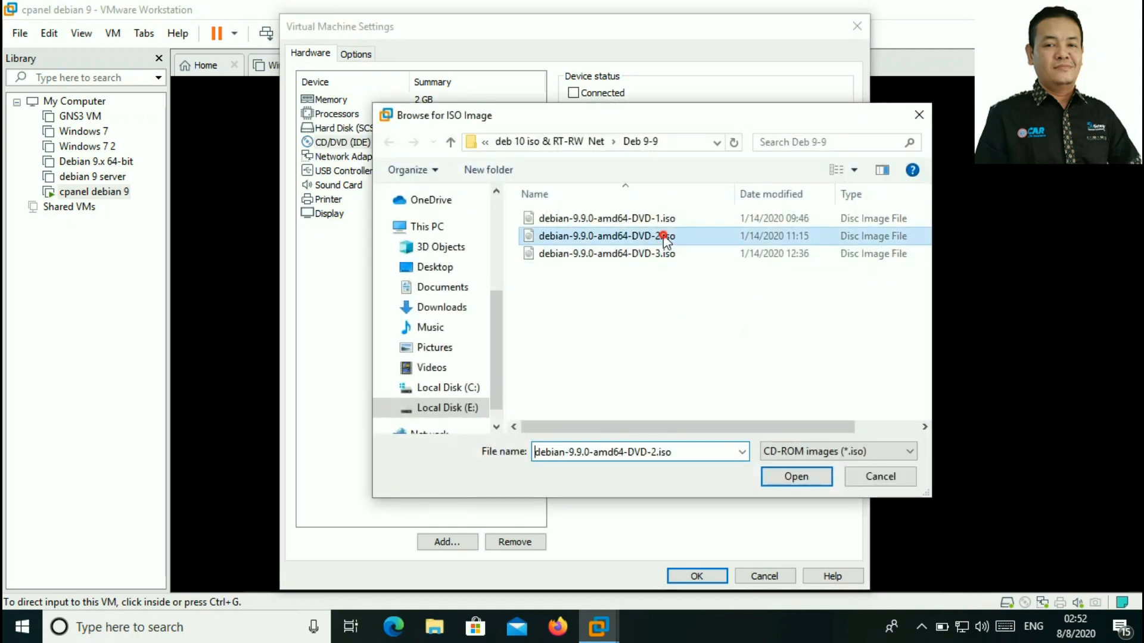
left_click(793, 477)
left_click(684, 576)
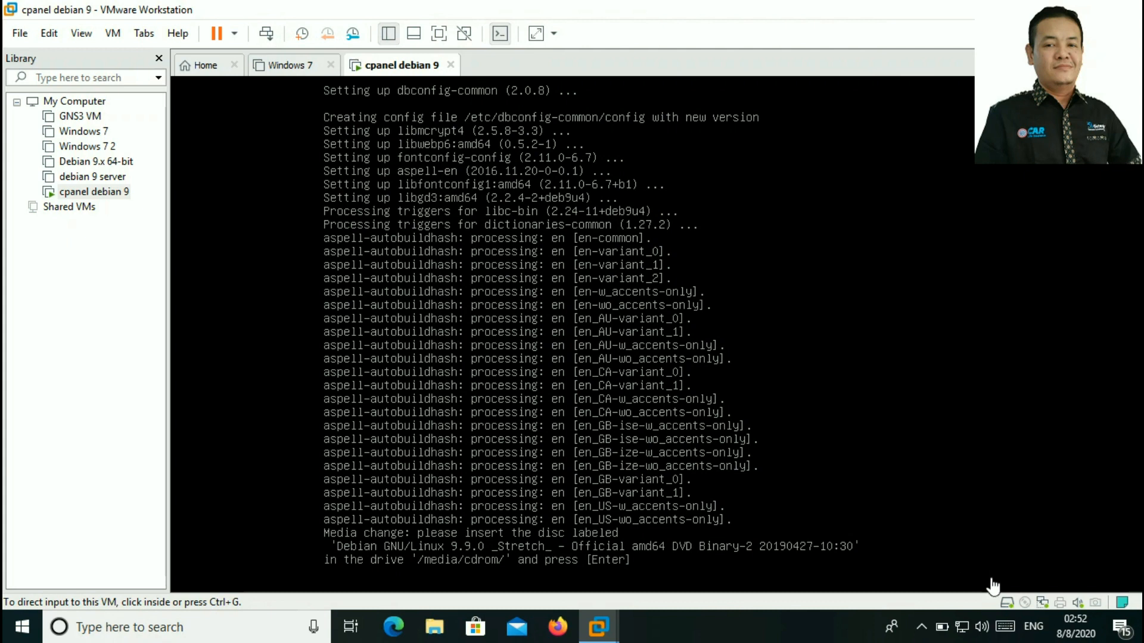
Reconnect the CD/DVD drive with the DVD-2 image and resume the Roundcube installation in the console
left_click(1024, 603)
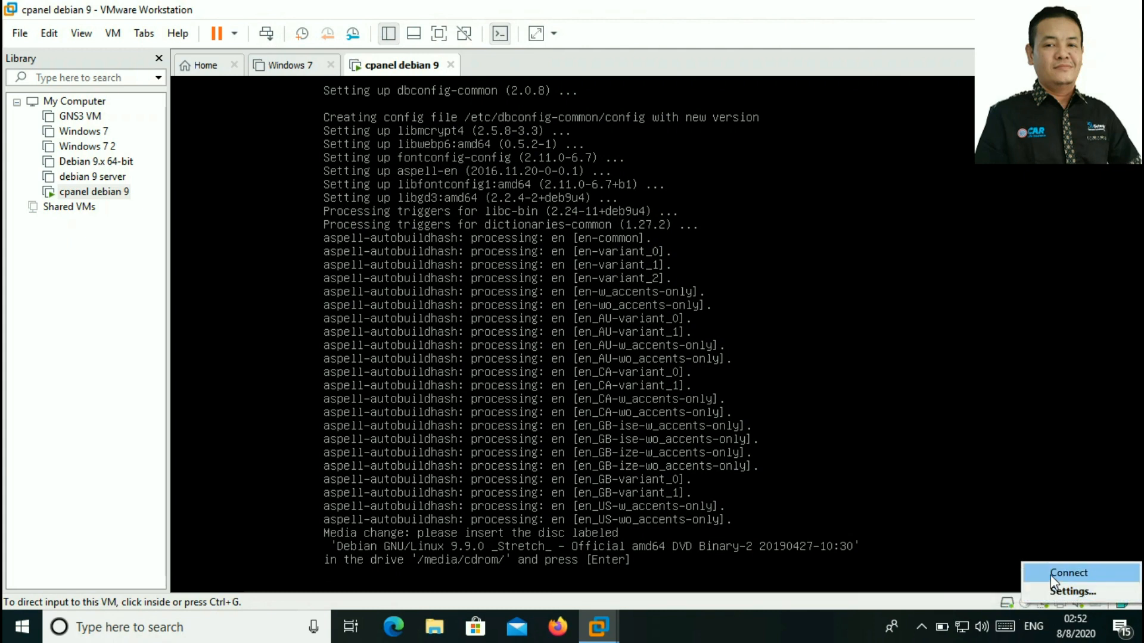
left_click(1067, 575)
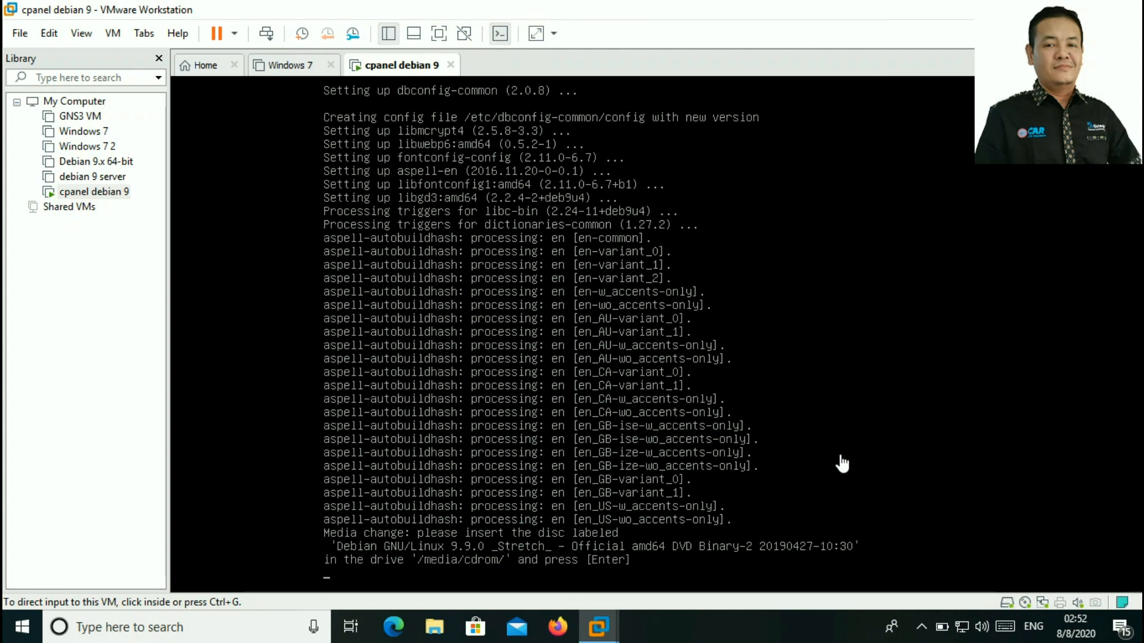
left_click(837, 468)
key("Return")
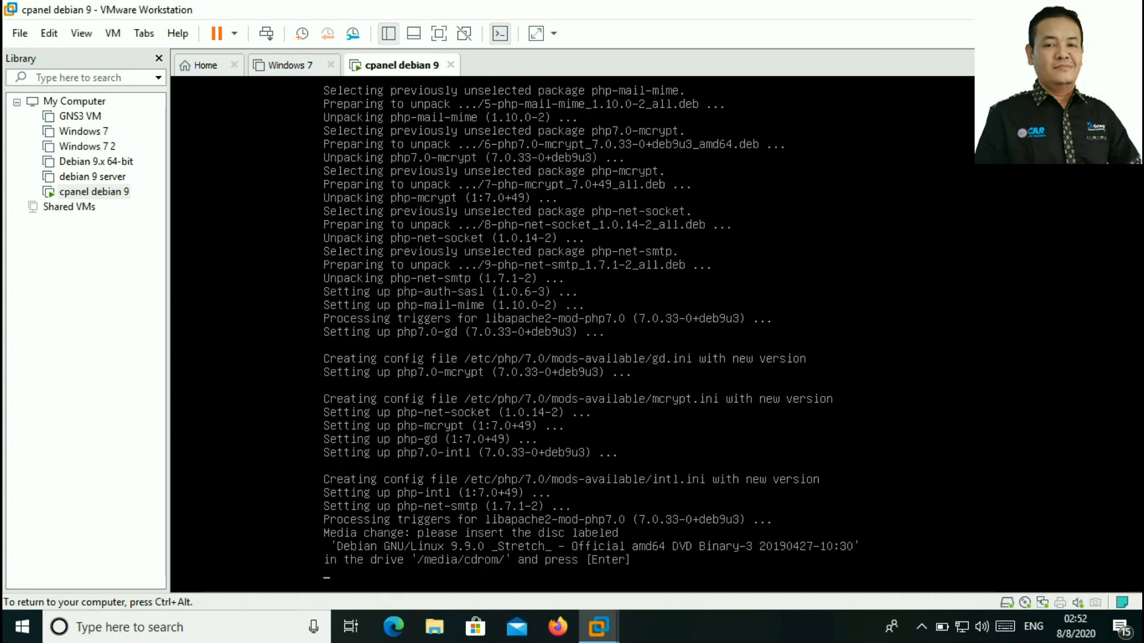
Release the console and disconnect the DVD-2 image so that DVD-3 can be inserted, overriding the guest's CD-ROM lock
key("ctrl+alt")
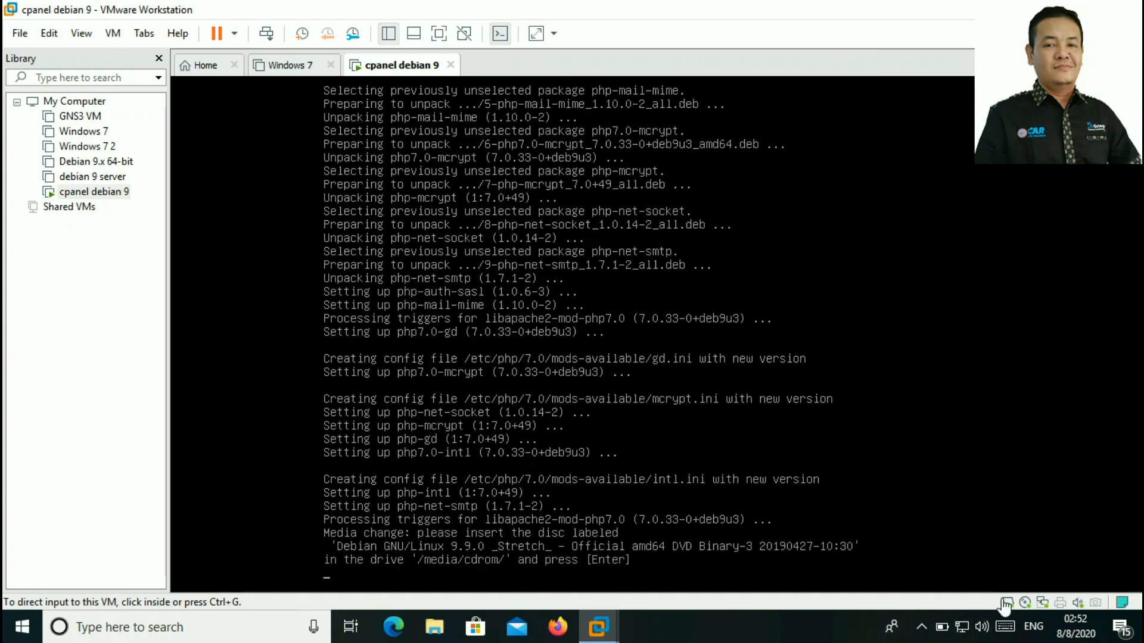
left_click(1027, 601)
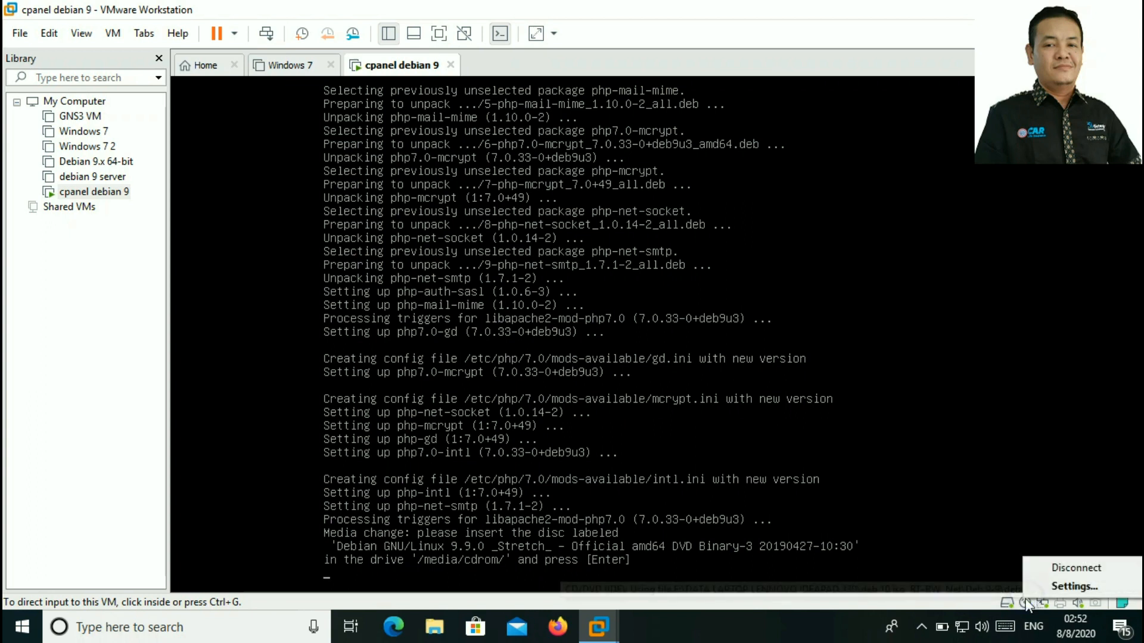
left_click(1075, 568)
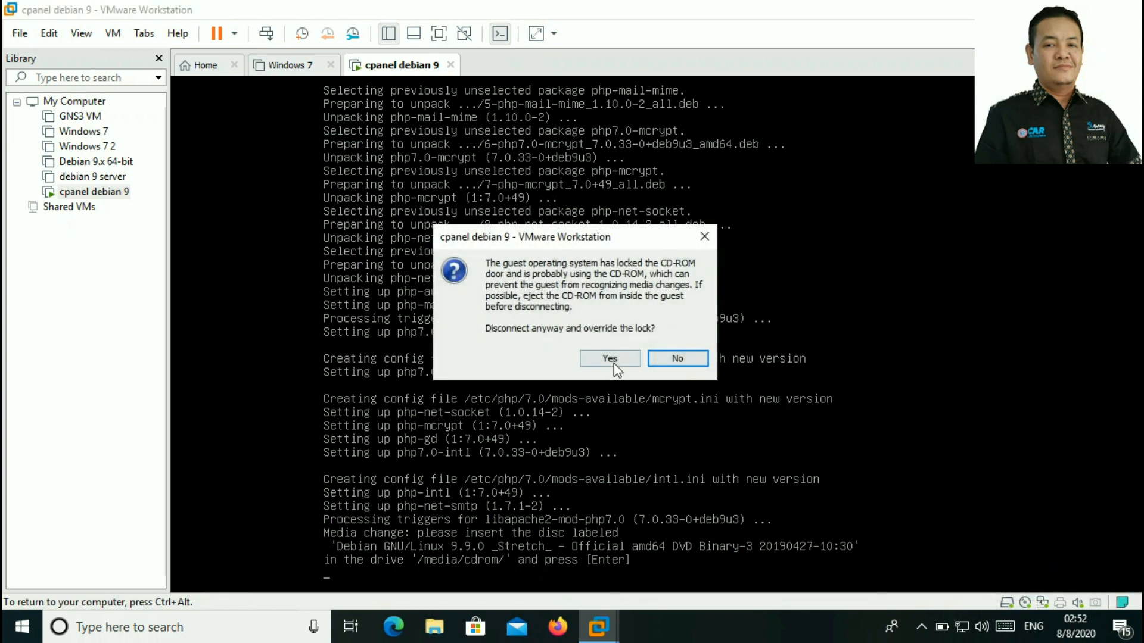
left_click(614, 361)
Load debian-9.9.0-amd64-DVD-3.iso as the CD/DVD drive's image and apply the virtual machine settings
left_click(1026, 602)
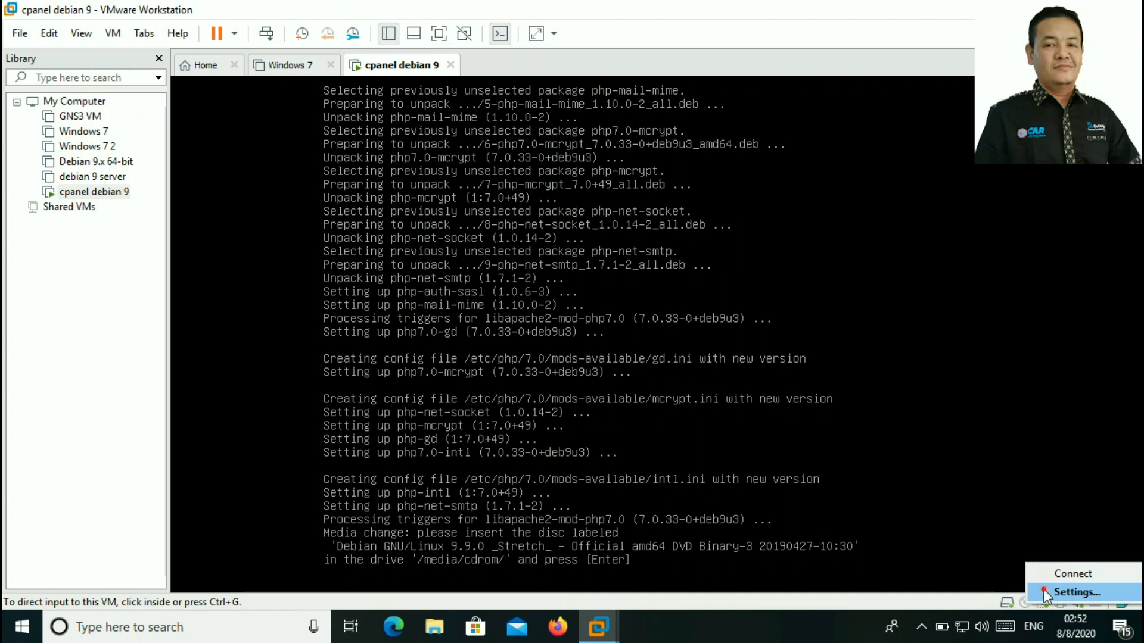
left_click(1090, 568)
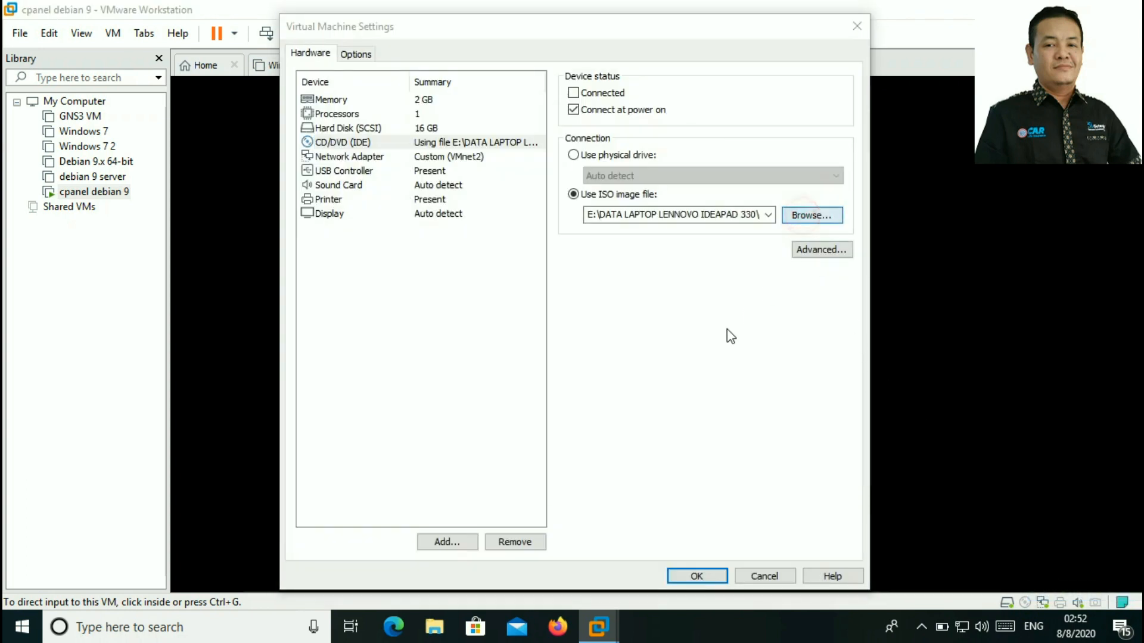
left_click(655, 261)
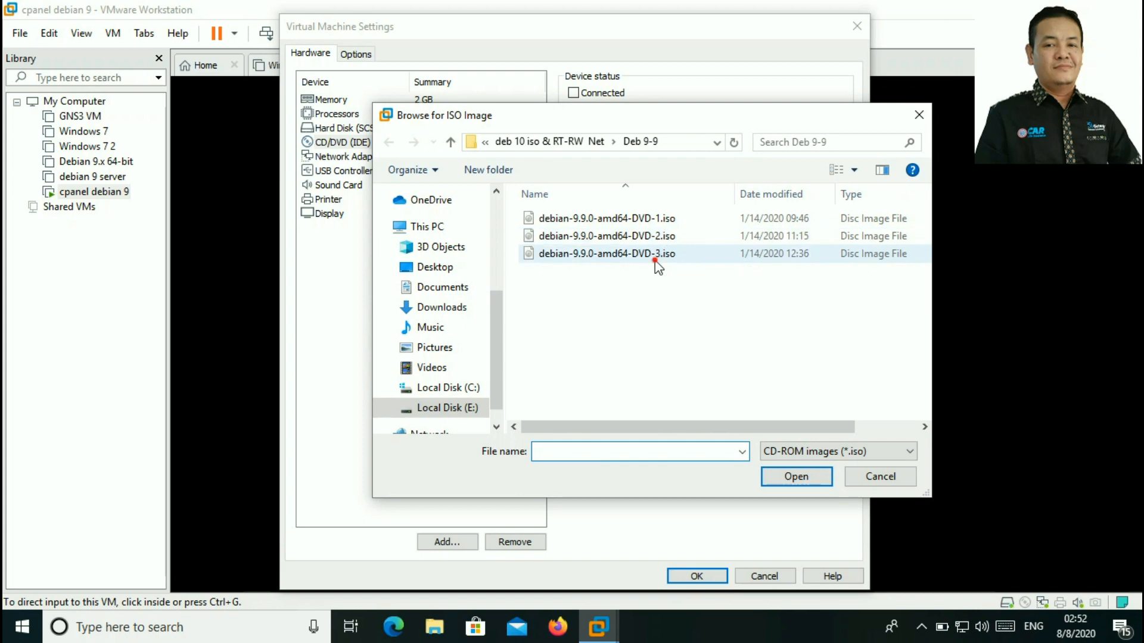
left_click(794, 478)
left_click(708, 575)
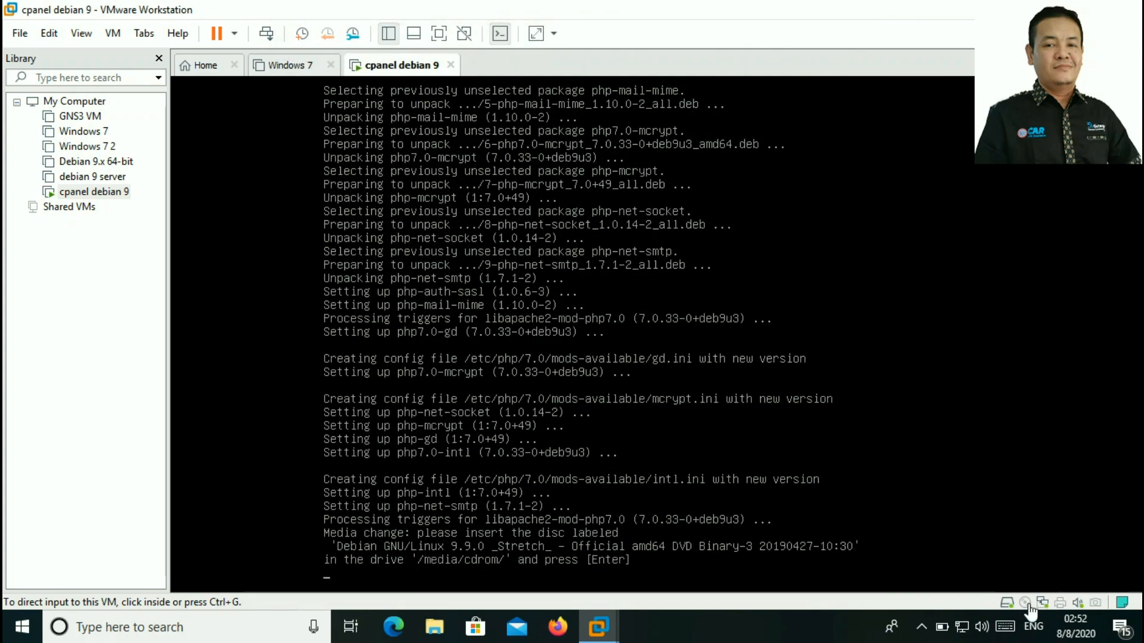
Reconnect the CD/DVD drive with the DVD-3 image and resume the Roundcube installation in the console
left_click(1027, 604)
left_click(1060, 571)
left_click(935, 471)
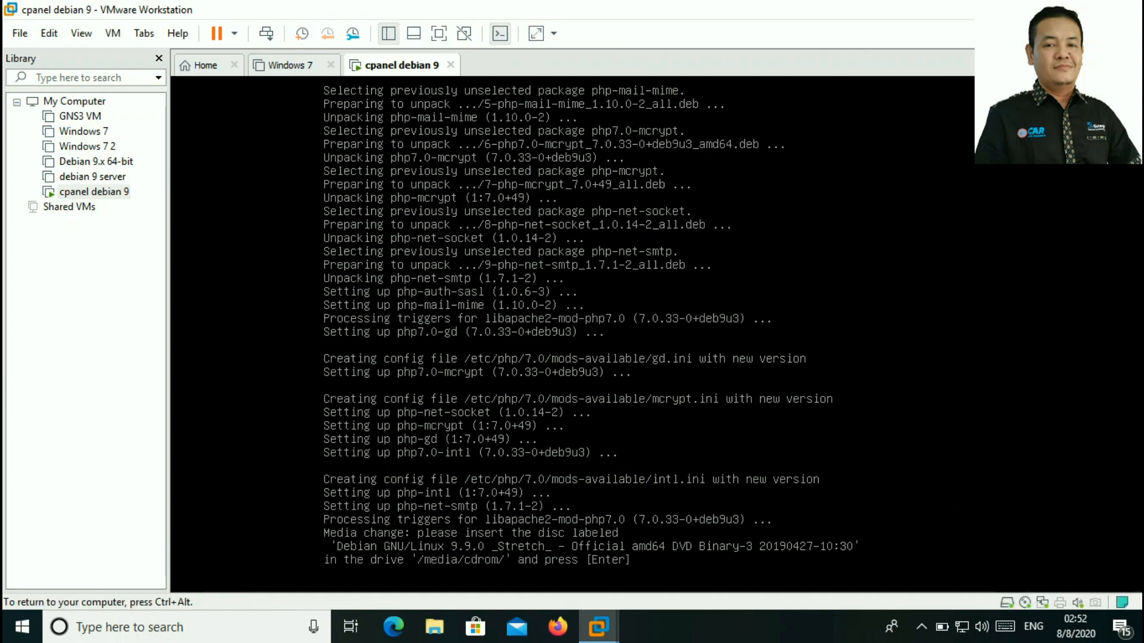
key("Return")
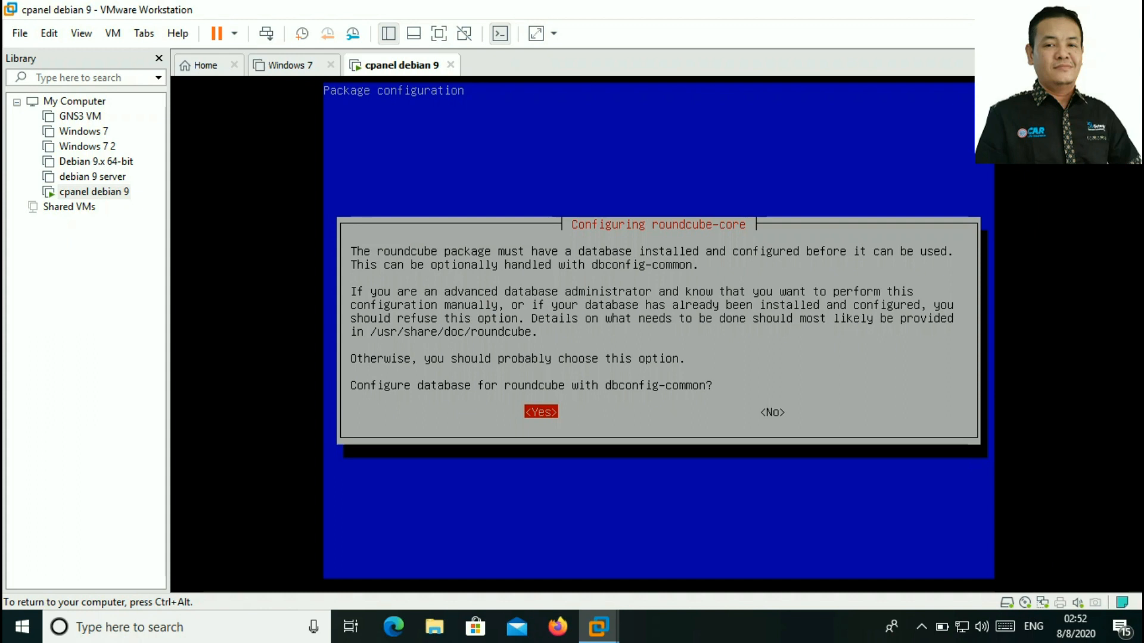
Accept configuring the roundcube database with dbconfig-common, then enter and confirm the MySQL application password for roundcube
key("Return")
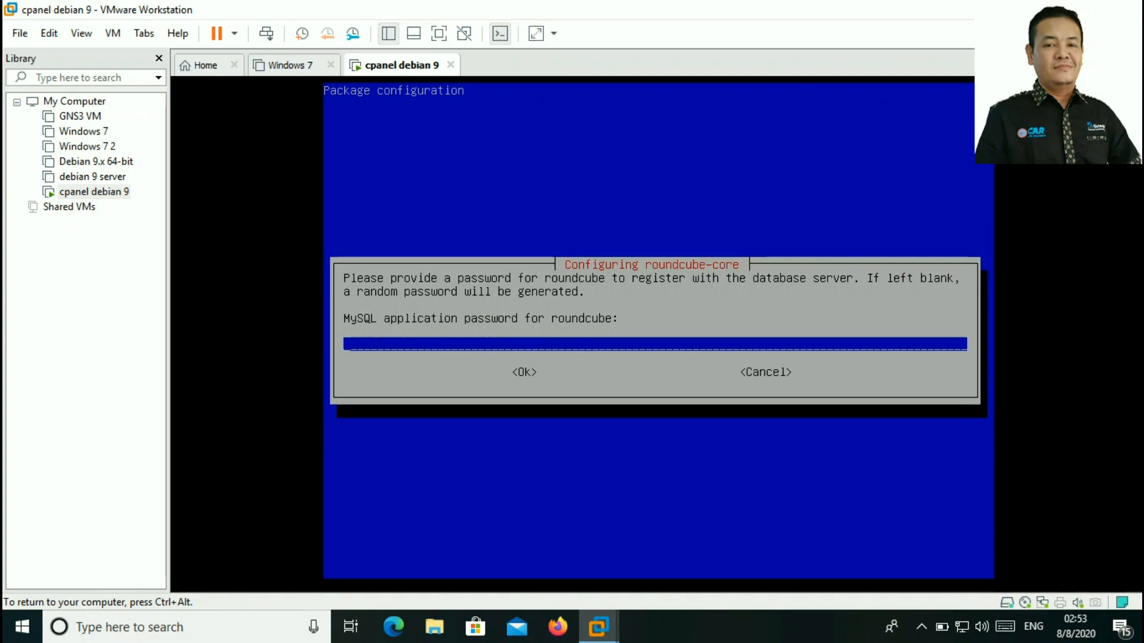
type("****")
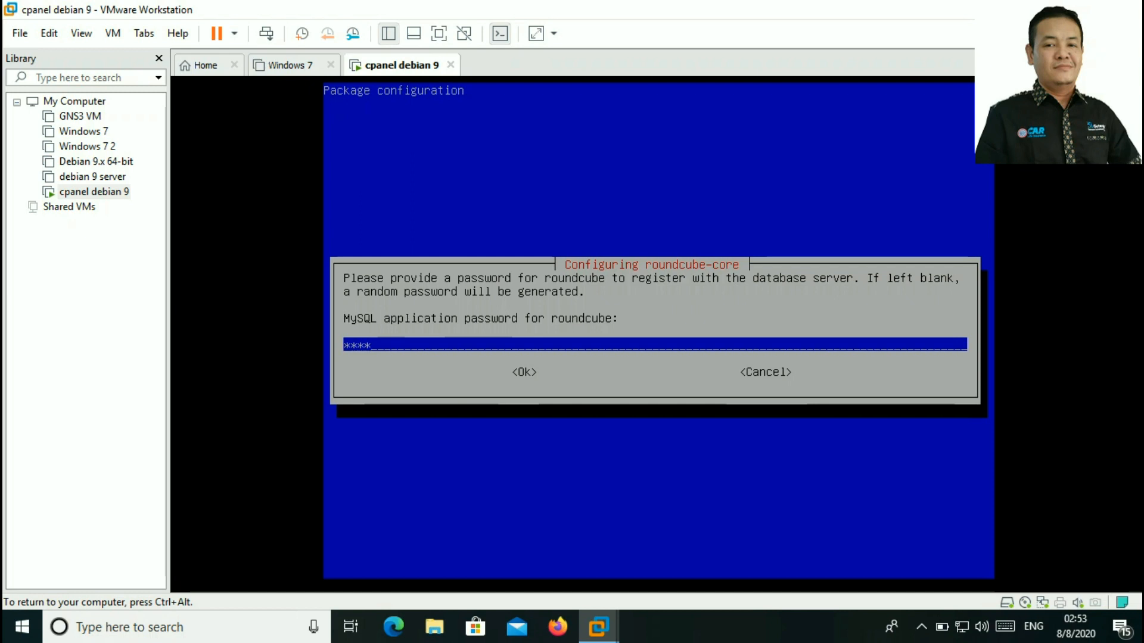
key("Return")
type("****")
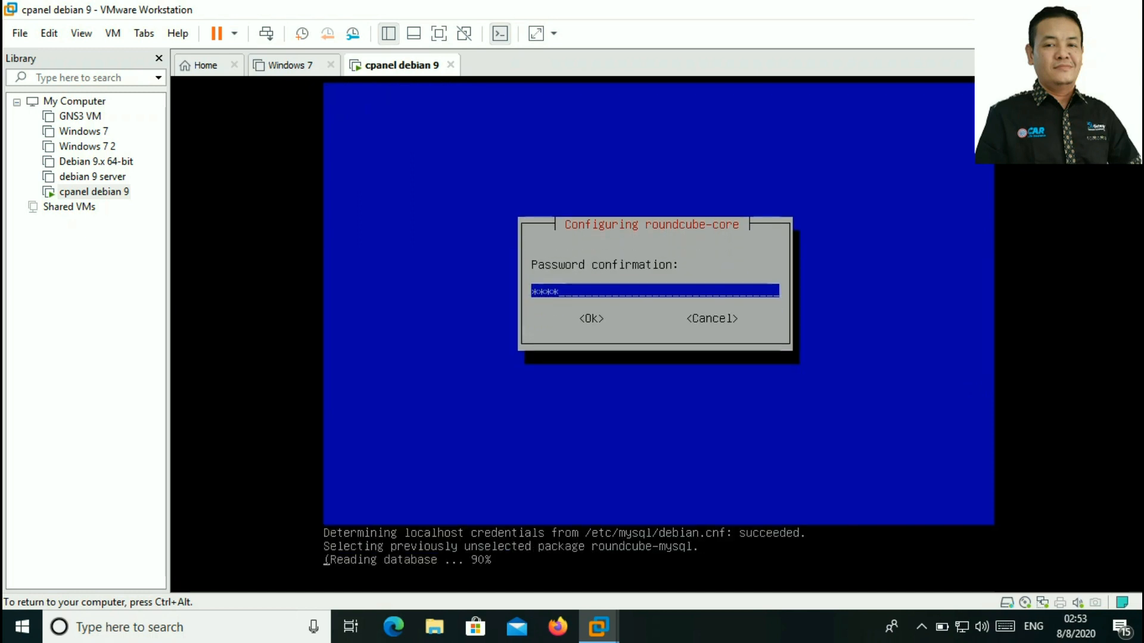
Submit the roundcube MySQL application password confirmation and let the package installation finish
key("Return")
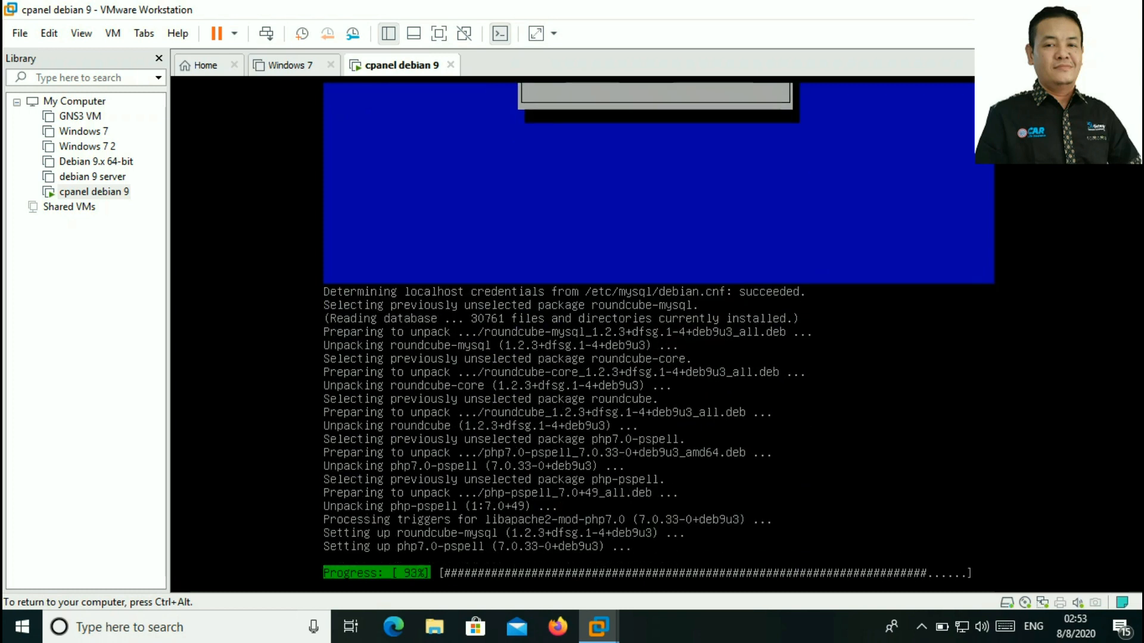
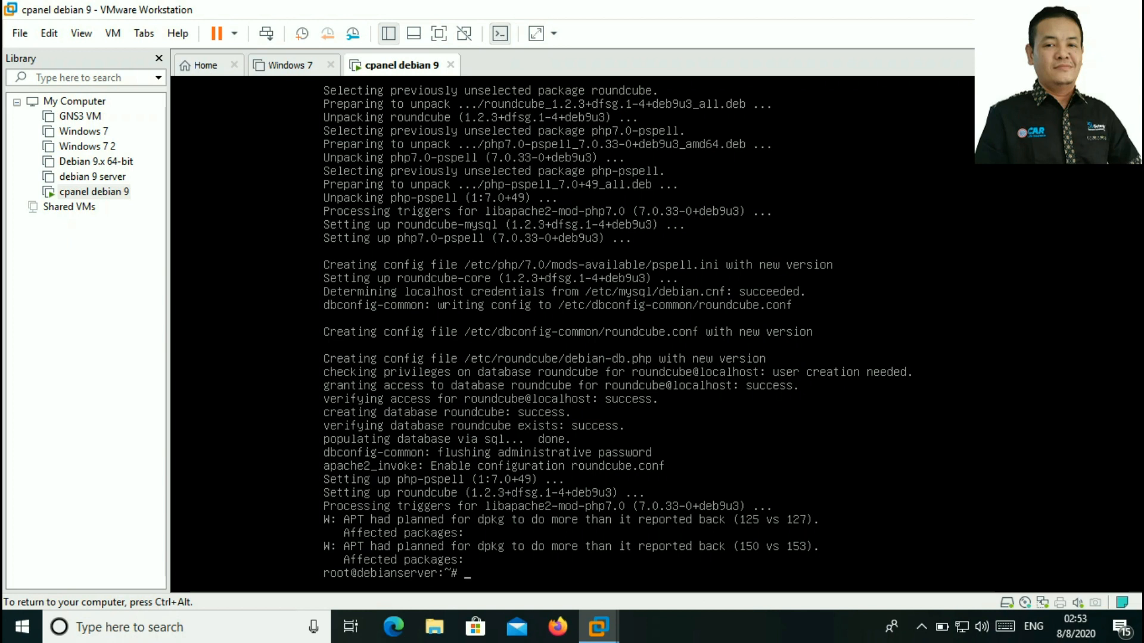
Open /etc/hosts in nano, start a new entry with 192.168. below the debianserver line, and save the file
type("nano /etc/hosts")
key("Return")
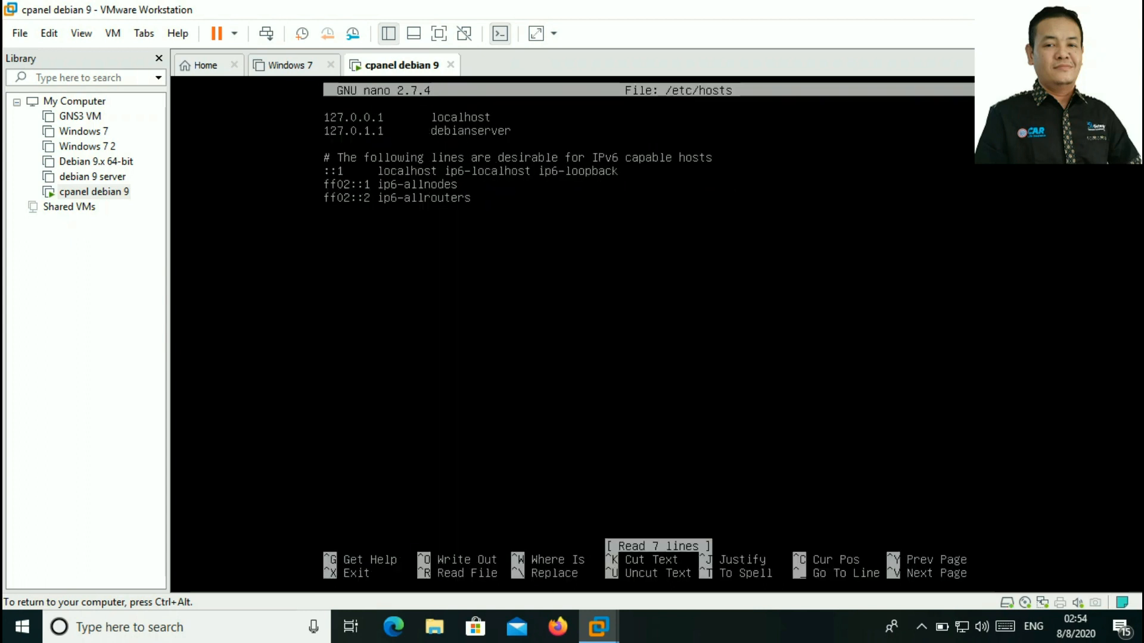
type("192.")
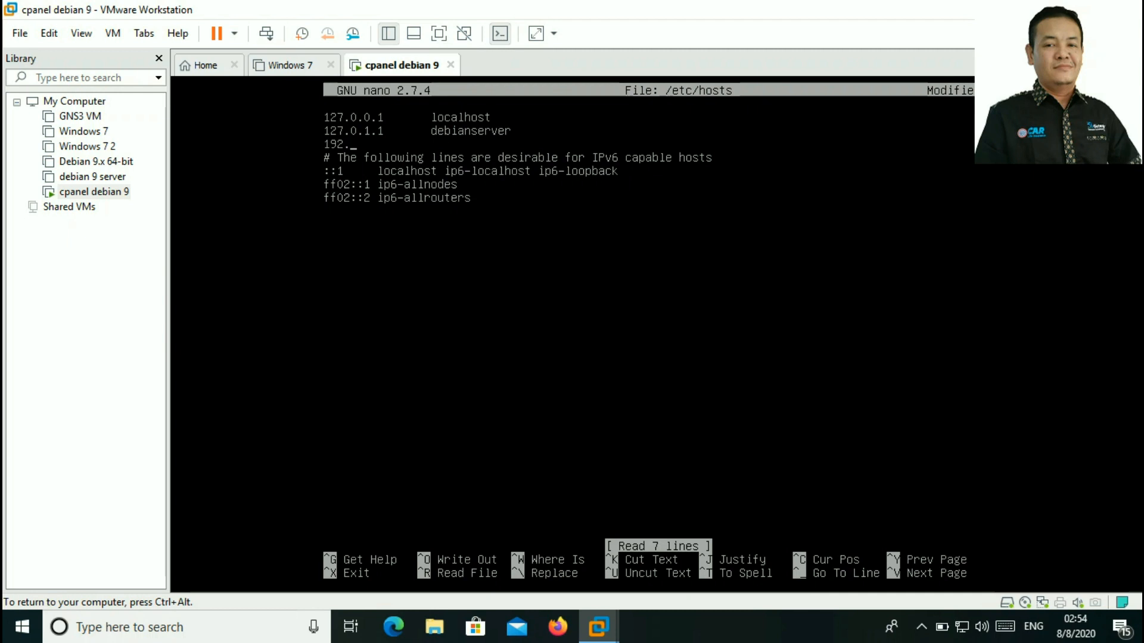
type("168")
key("ctrl+o")
key("Return")
key("ctrl+x")
List the server's IP addresses with ip add, and complete the new /etc/hosts entry as 192.168.100.1 smkrr.com webmail, saving the file
type("ip add")
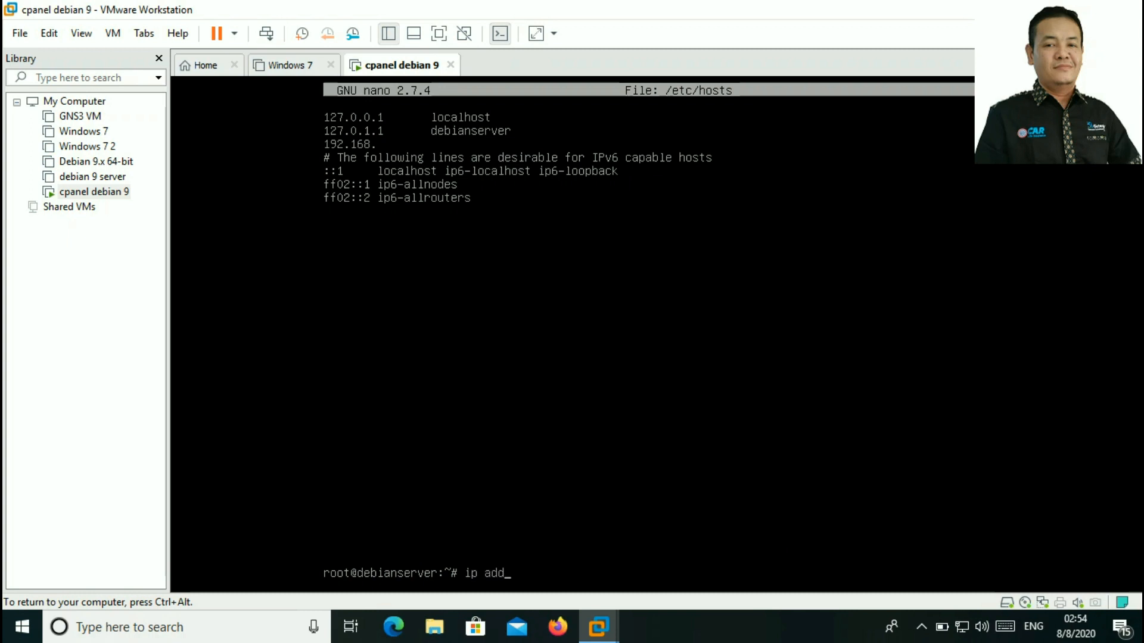
key("Return")
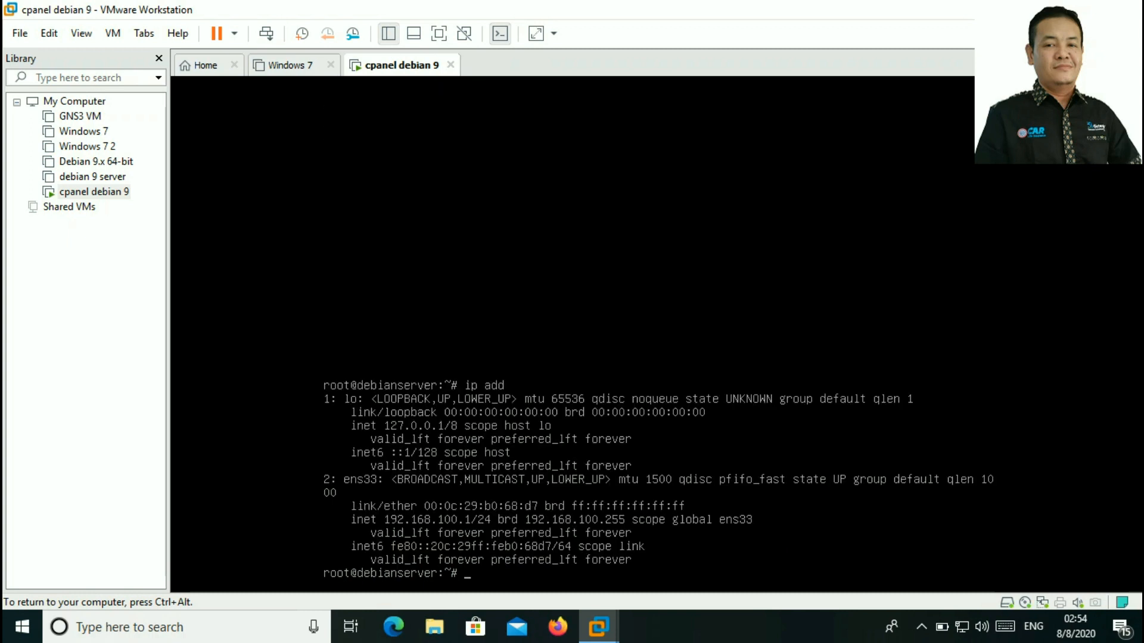
key("Up")
key("Up")
key("Return")
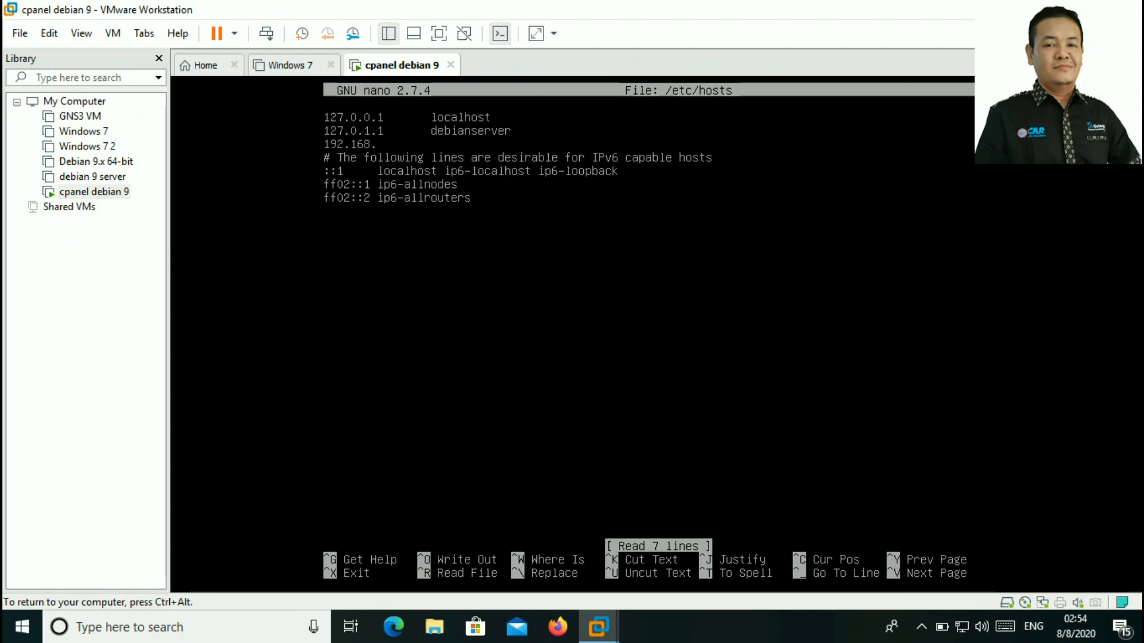
type("100.1")
key("Tab")
type("smkrr")
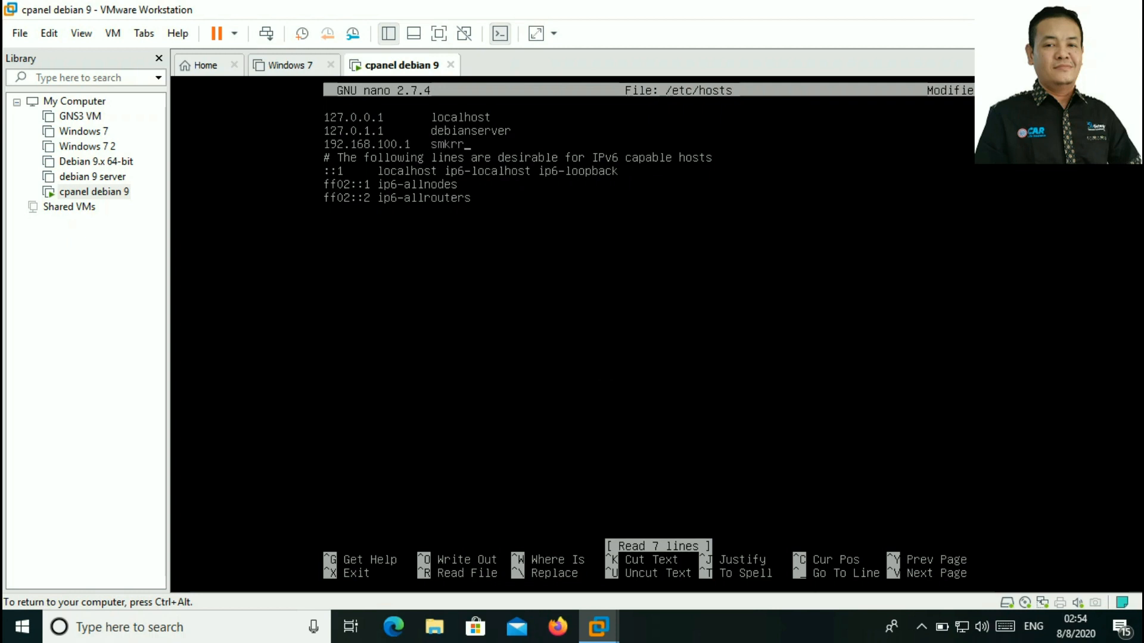
type(".com       we")
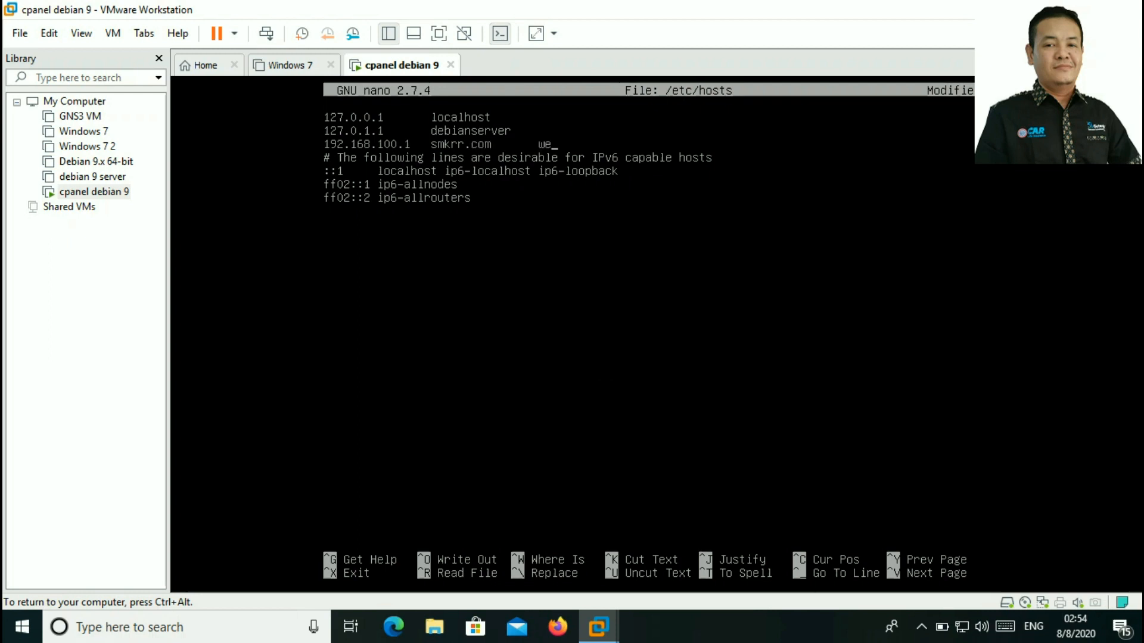
type("bmail")
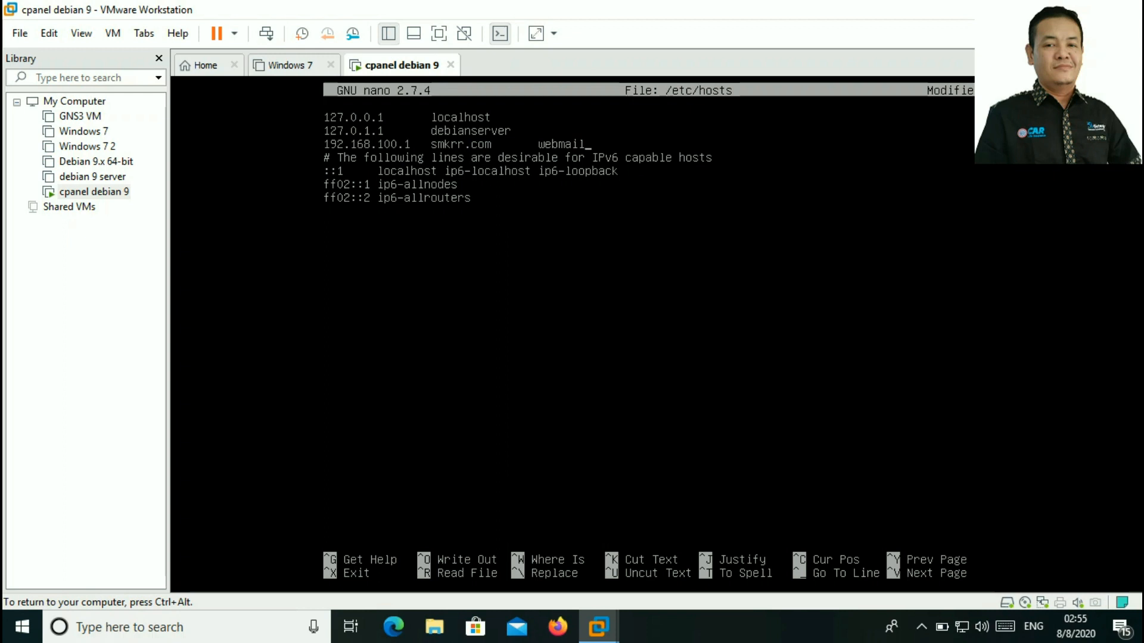
key("ctrl+o")
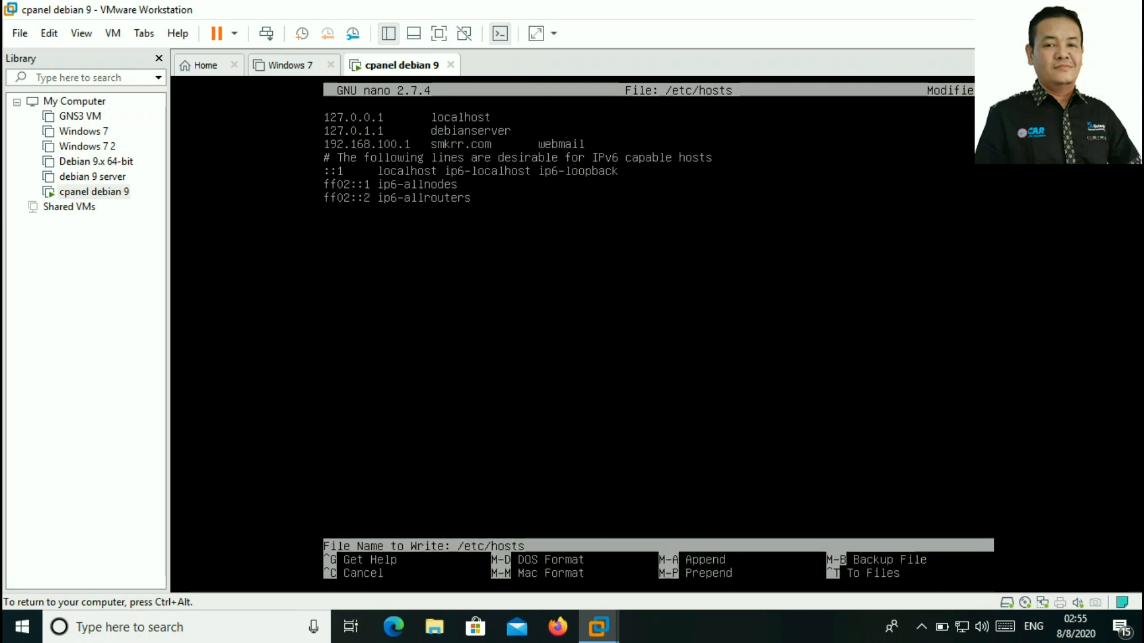
key("Return")
key("ctrl+x")
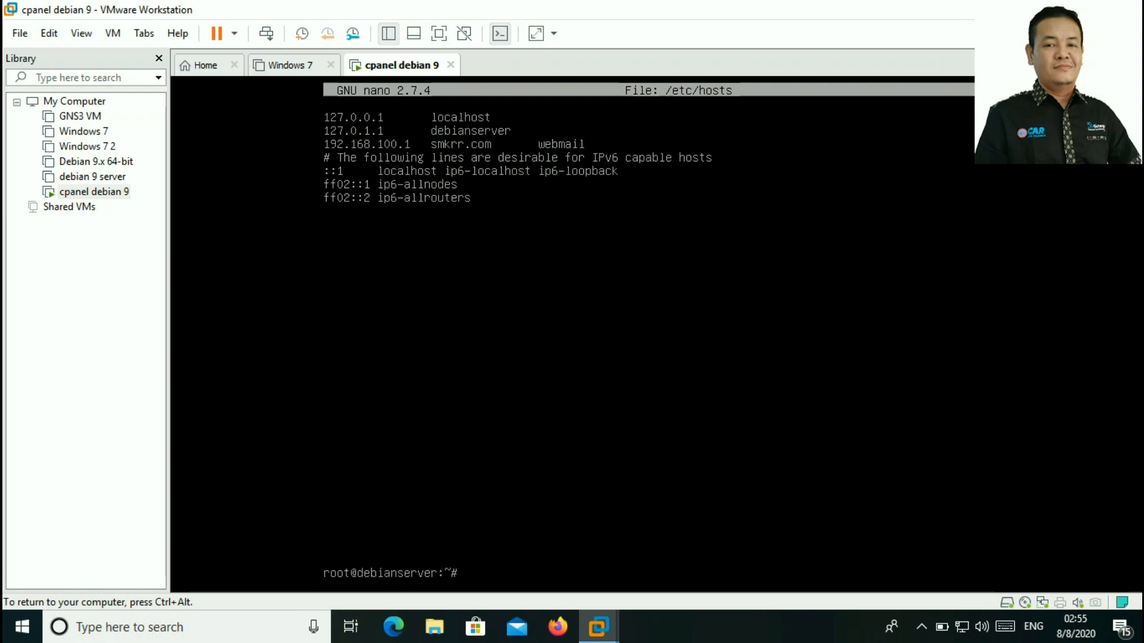
Reboot the Debian server and log in as root with the account password
type("reboot")
key("Return")
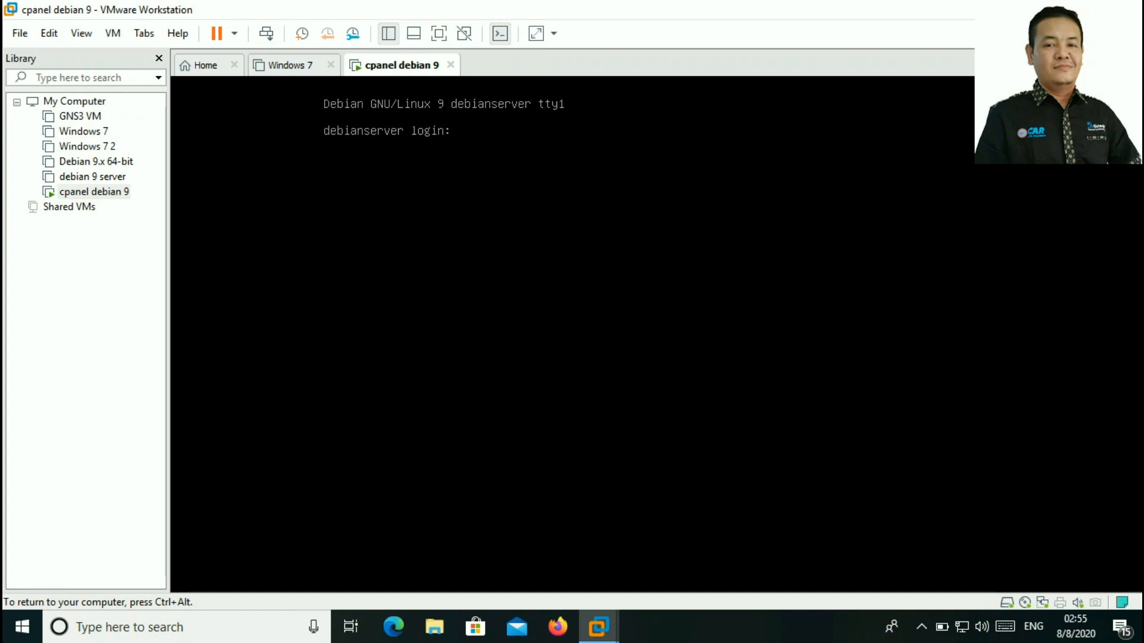
type("root")
key("Return")
key("Return")
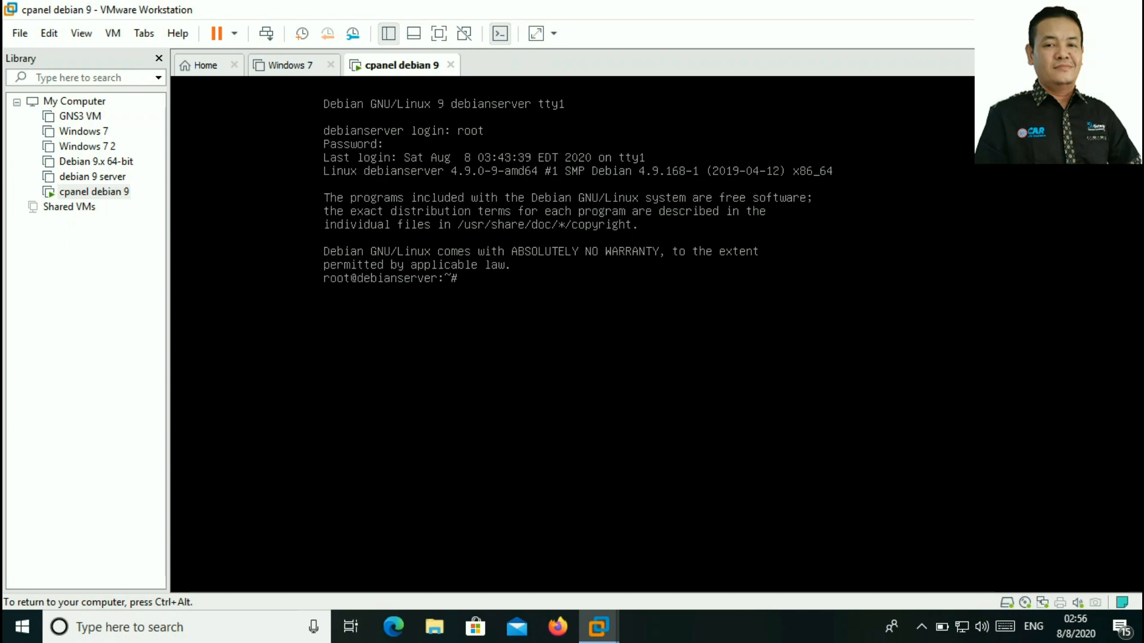
key("ctrl+alt")
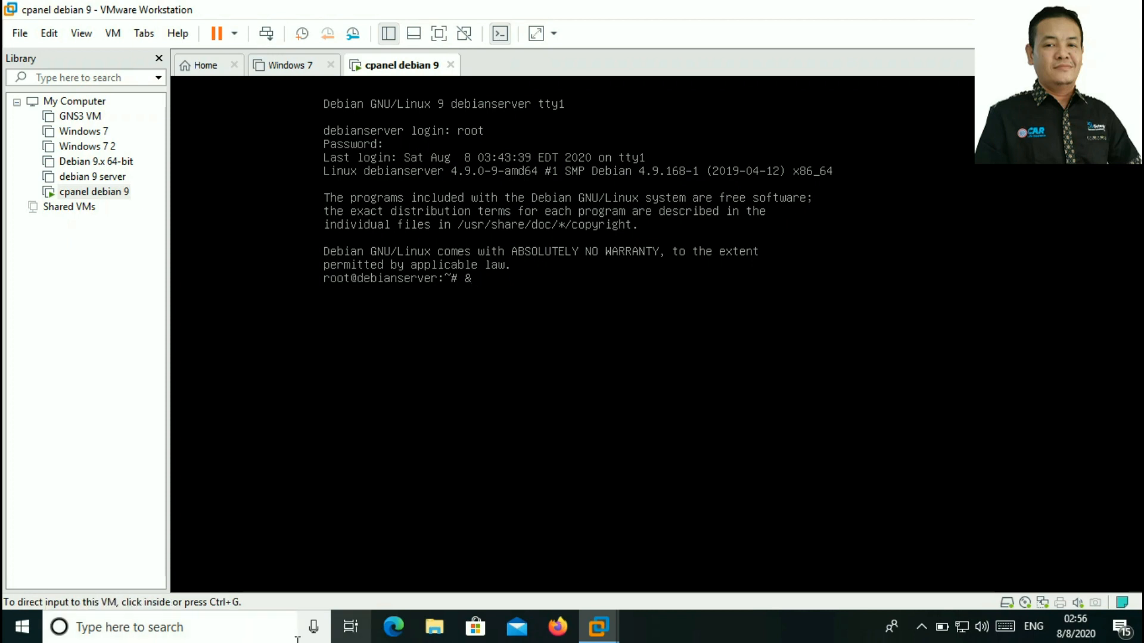
left_click(921, 630)
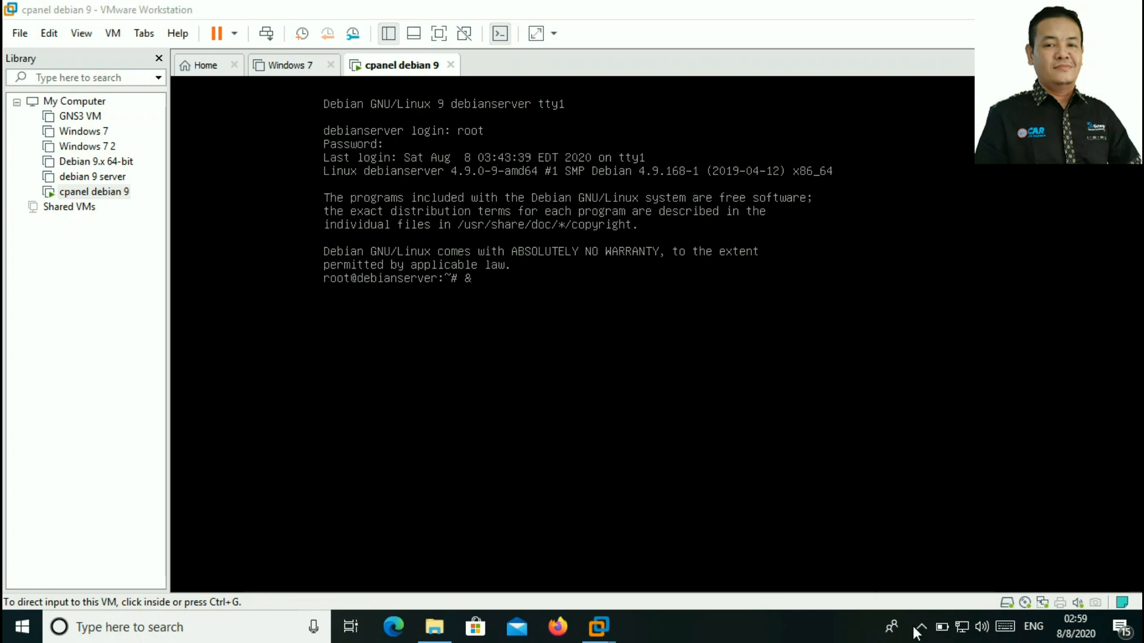
left_click(922, 629)
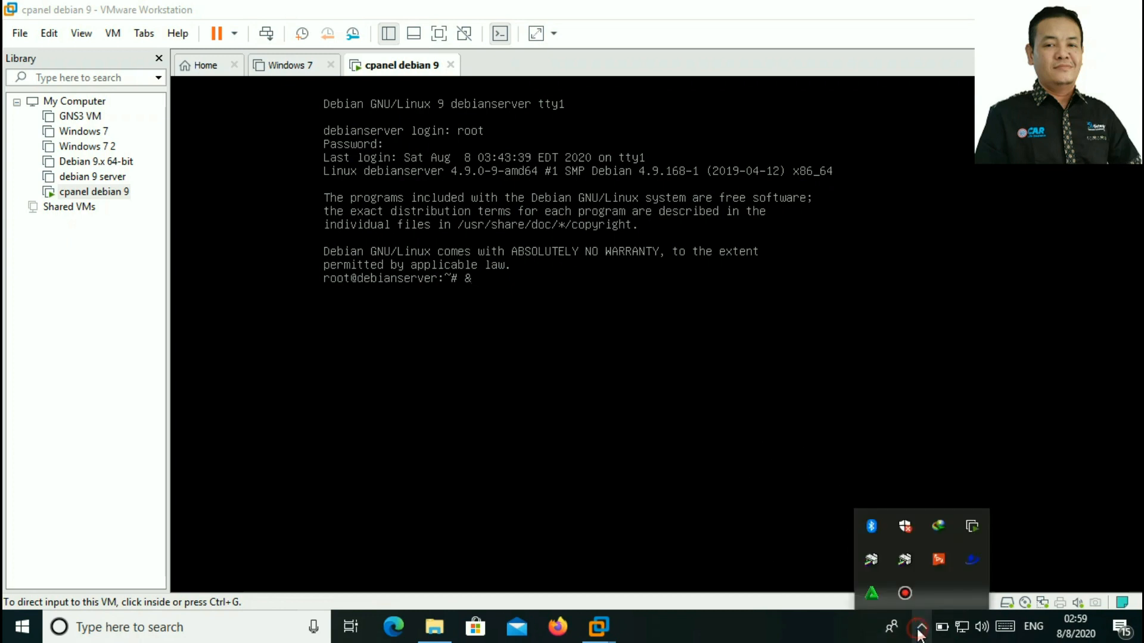
left_click(755, 629)
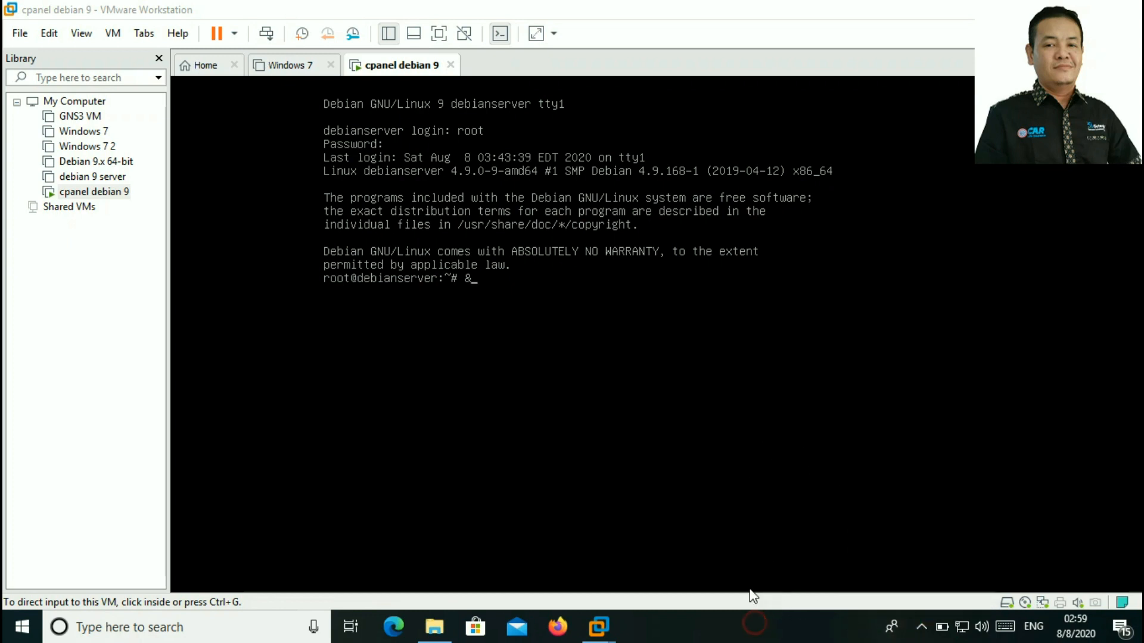
Begin the shared-folder mount command vmhgfs-fusion .host:/ in the console without running it
left_click(622, 358)
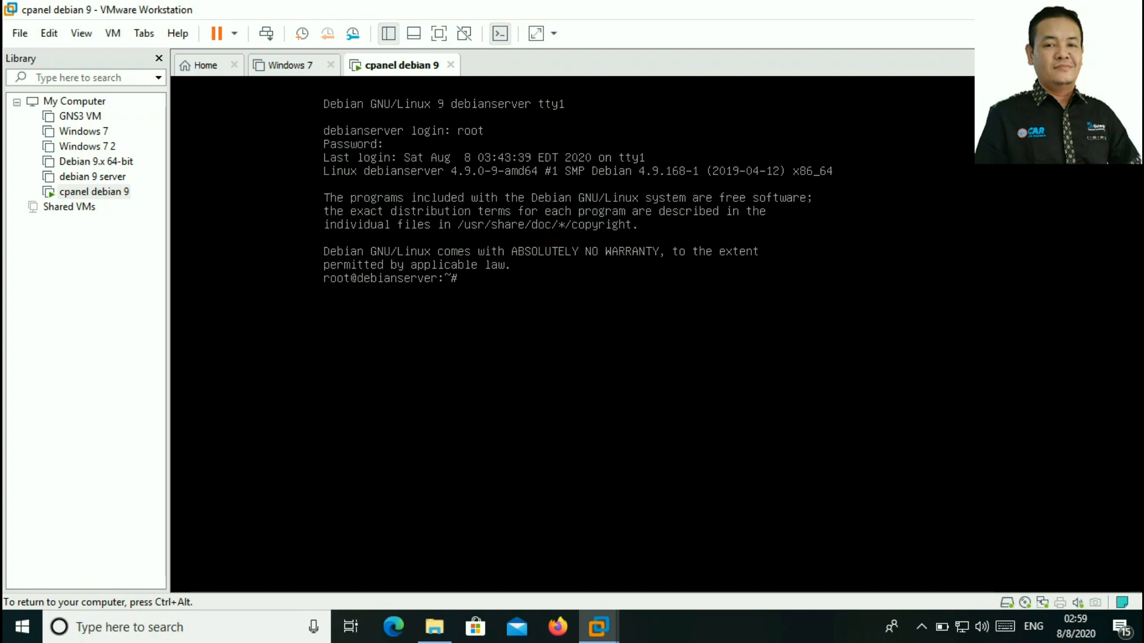
type("vmhgfs-fusion .host:/")
Check the shared folder's name in the virtual machine's Shared Folders settings and close them without changes
key("ctrl+alt")
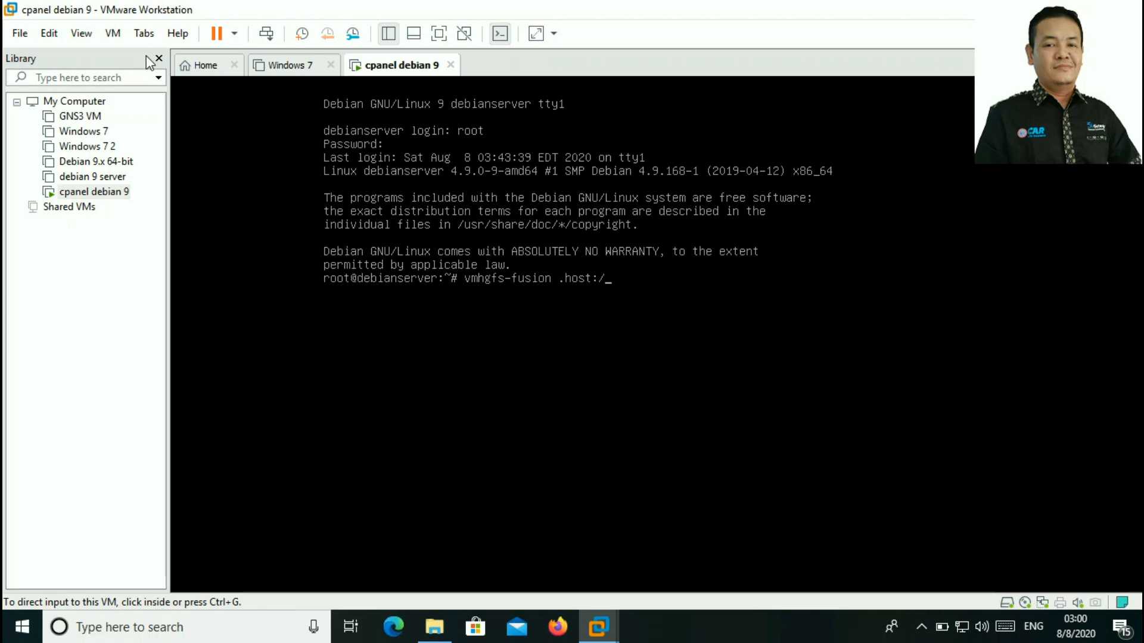
left_click(114, 35)
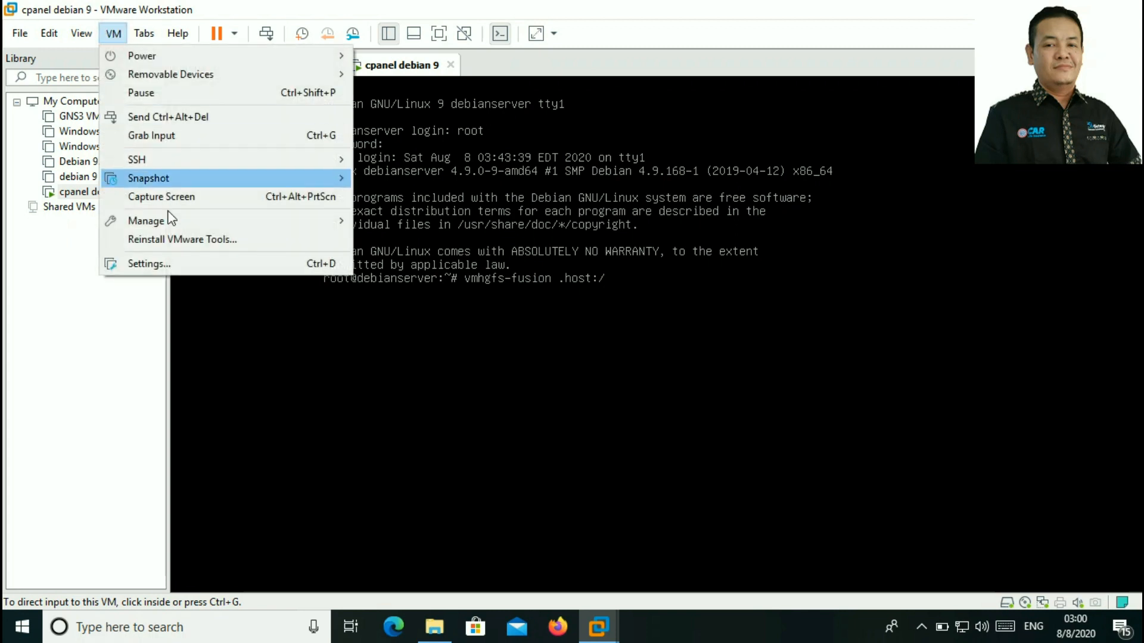
left_click(165, 271)
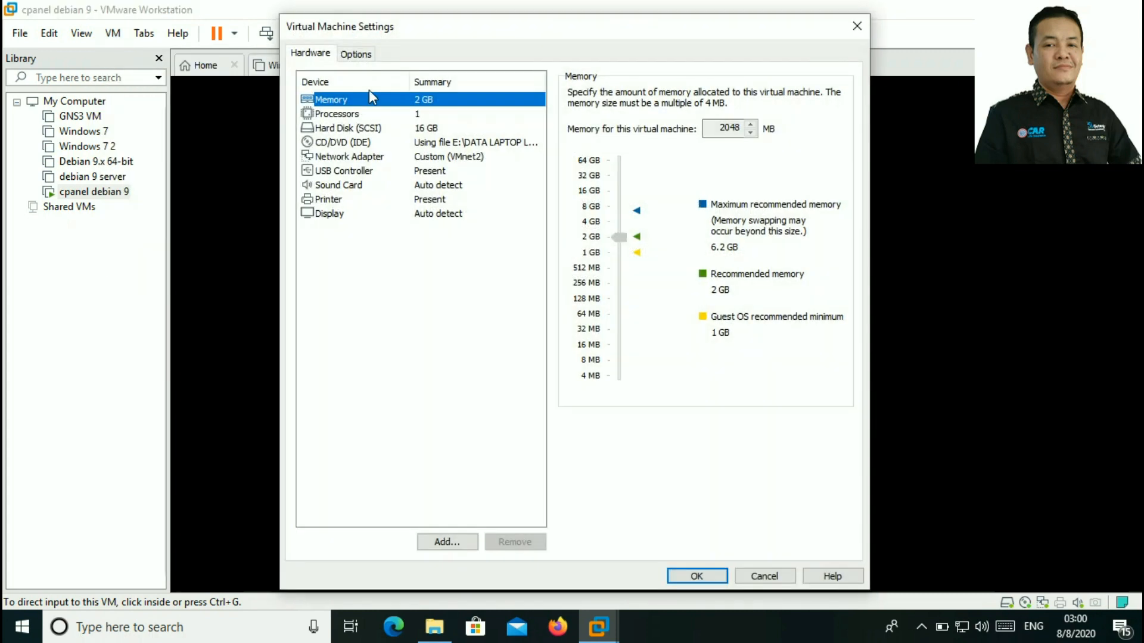
left_click(358, 54)
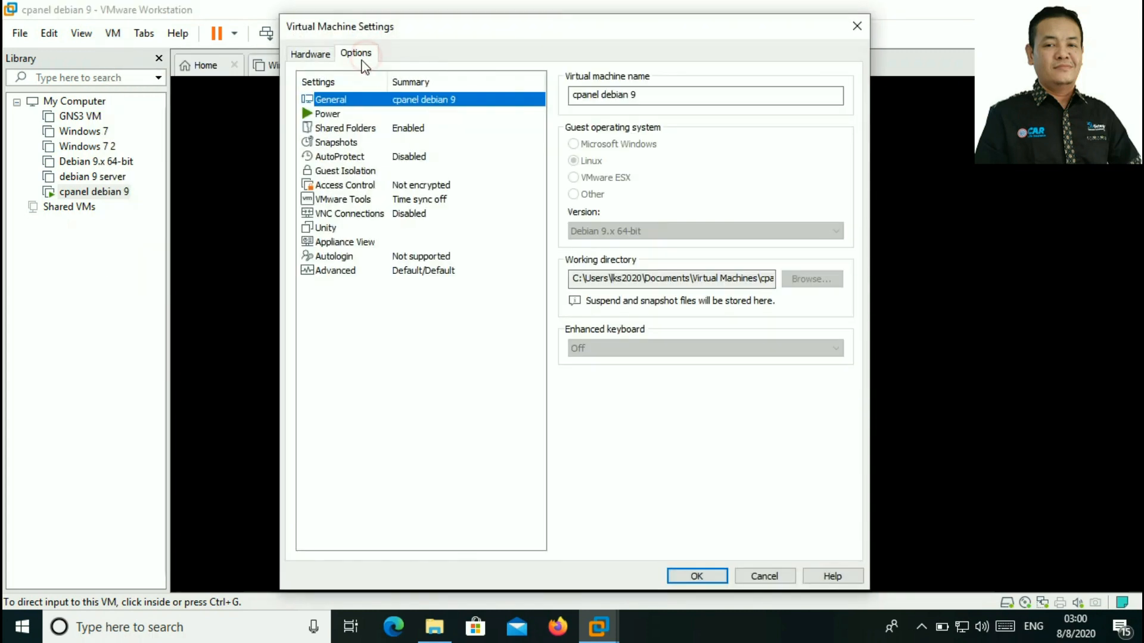
left_click(355, 129)
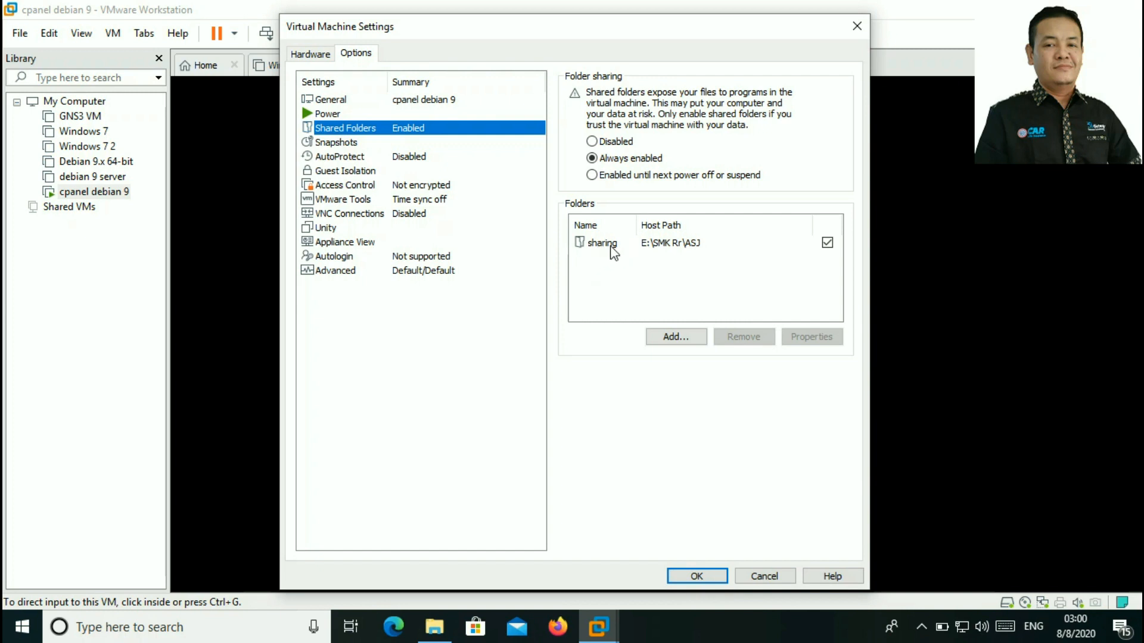
left_click(857, 27)
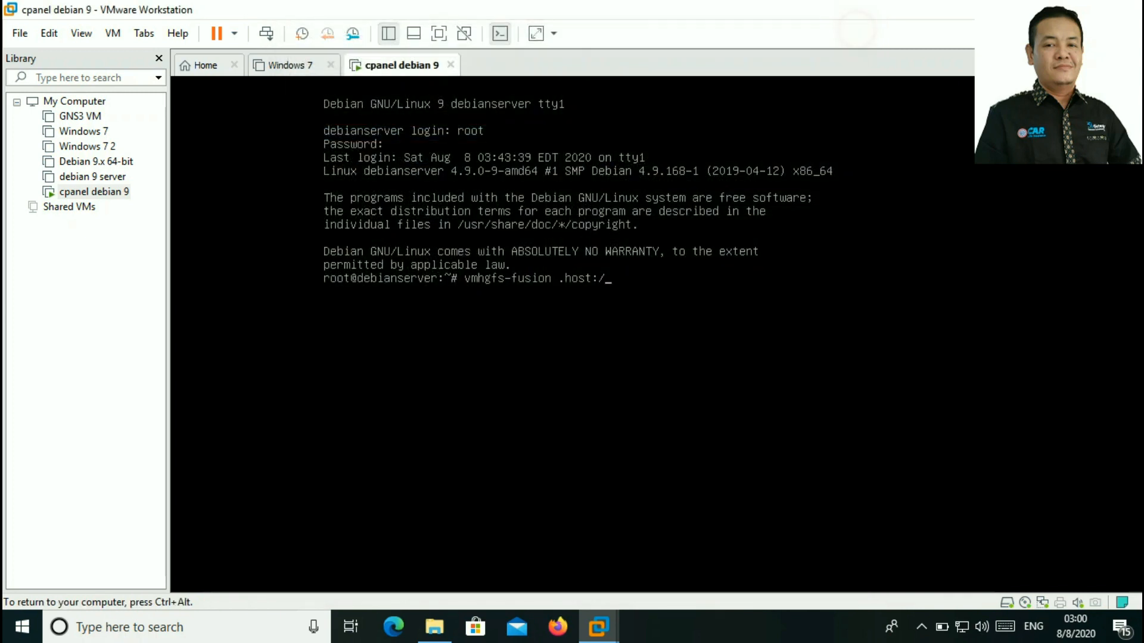
Try to mount the shared folder by completing the command as vmhgfs-fusion .host:/sharing /mnt and running it
type("sharing /mnt")
key("Return")
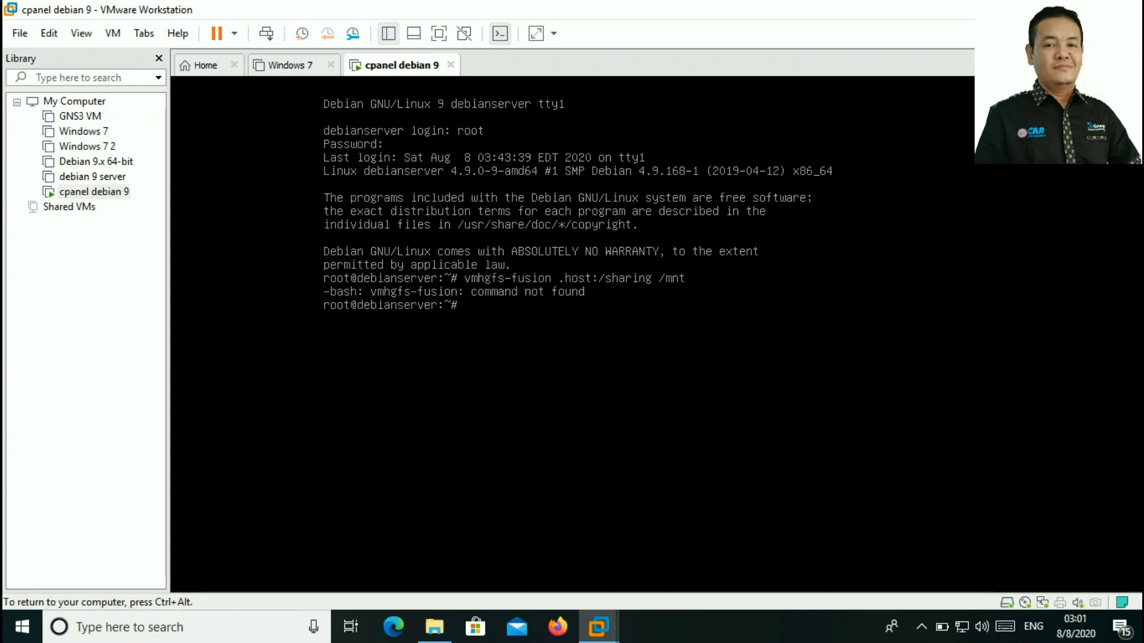
key("ctrl+alt")
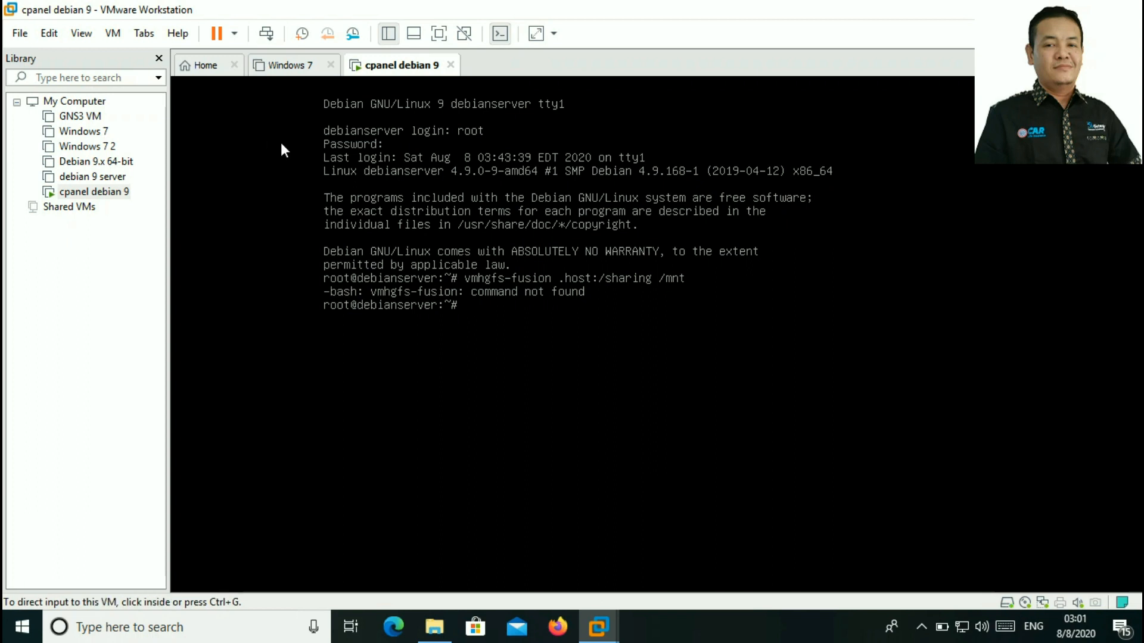
left_click(203, 107)
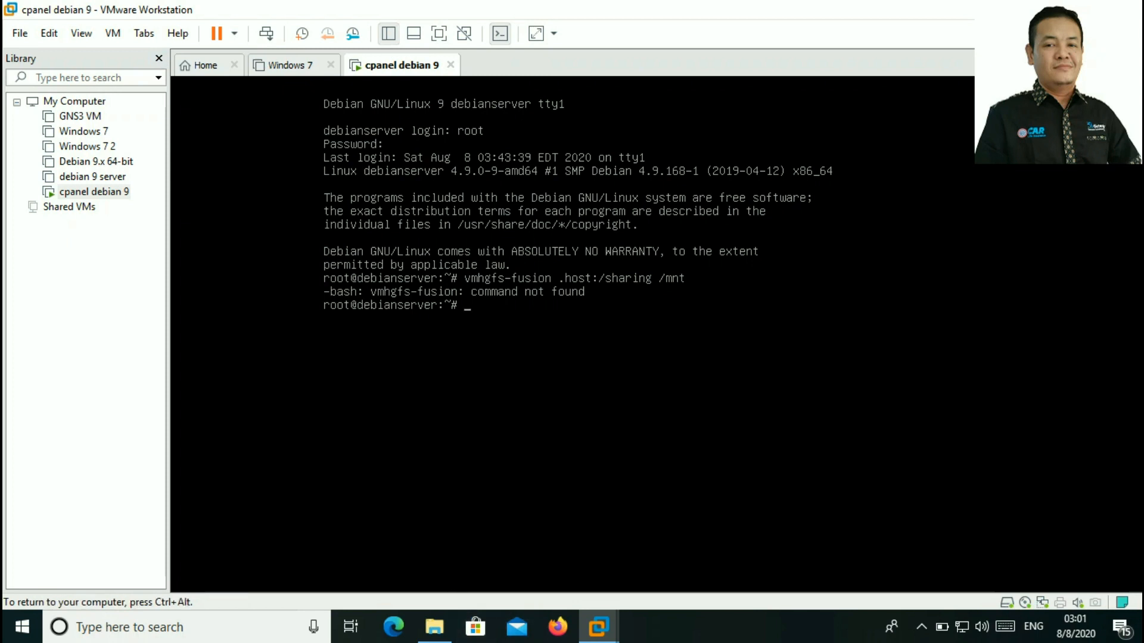
Switch to Firefox, decline making it the default browser, and search Google for "access shared folder vmware linux"
key("ctrl+alt")
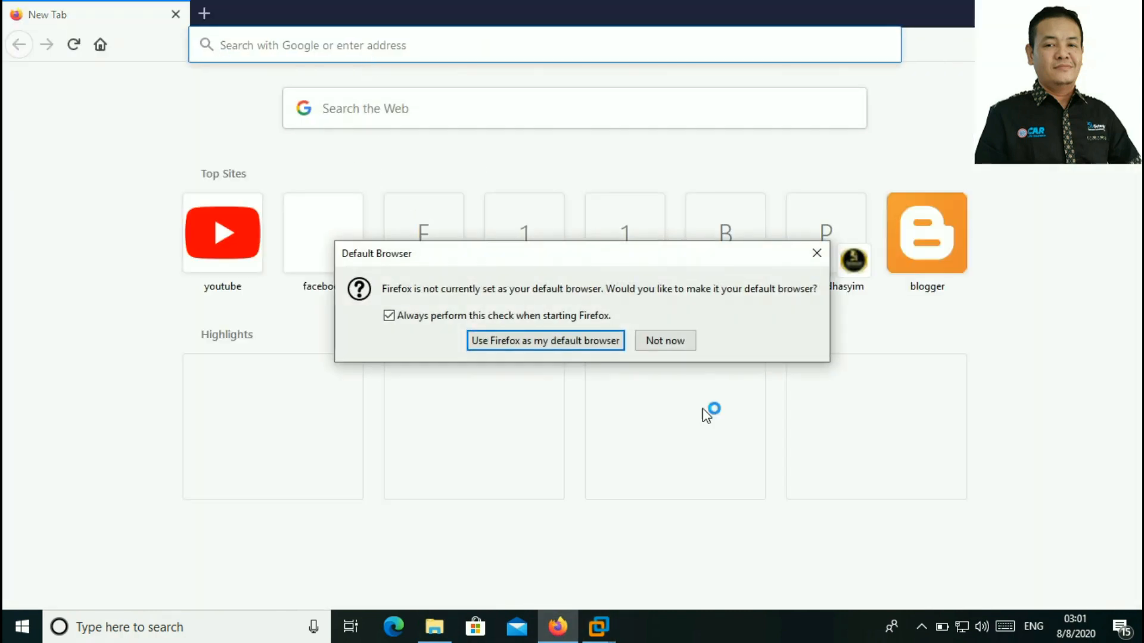
left_click(650, 339)
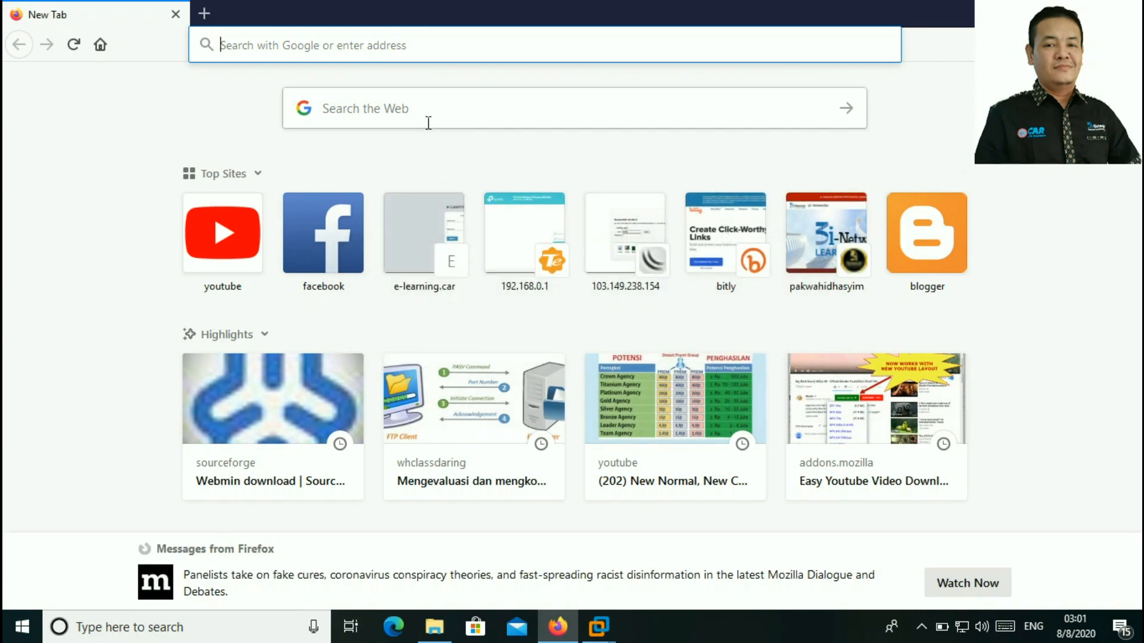
type("access ")
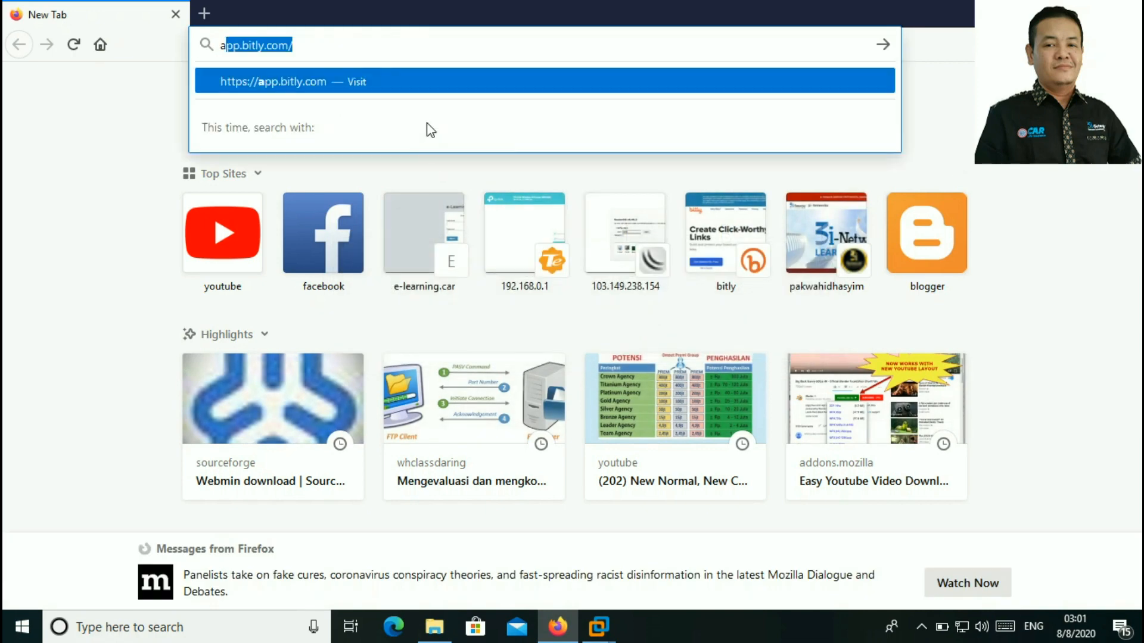
type("shared")
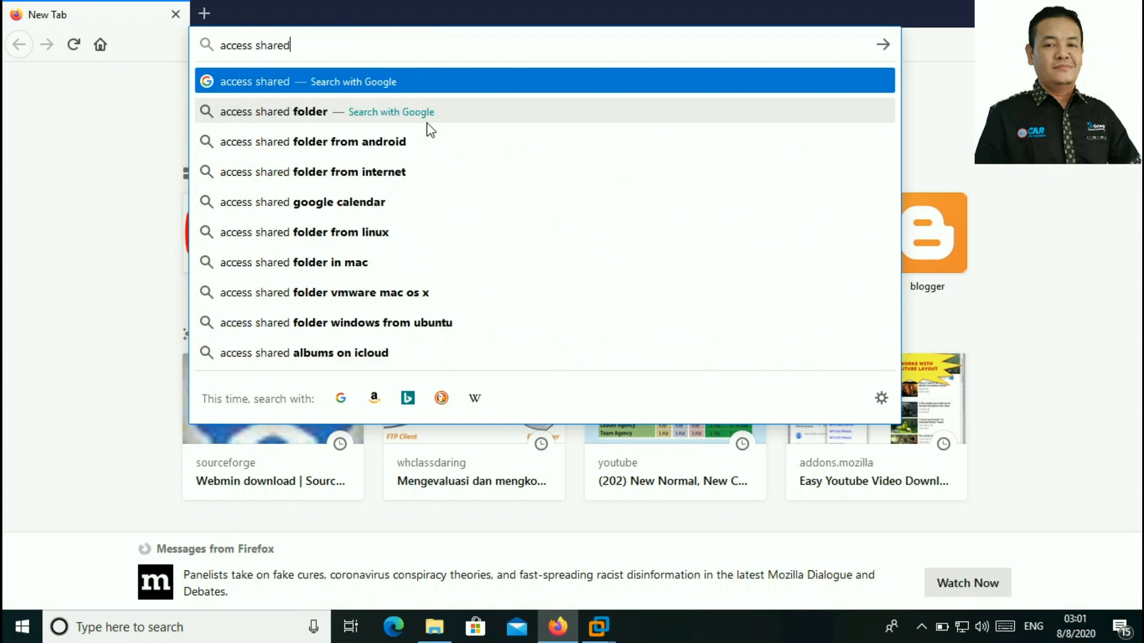
type(" folder vmware")
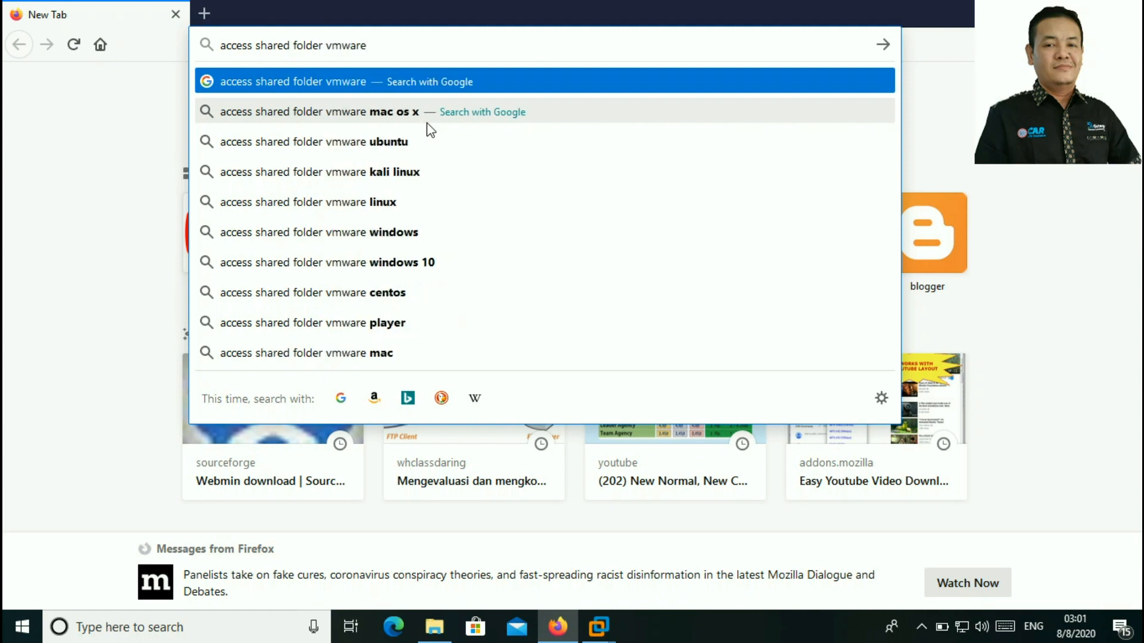
key("Down")
key("Down")
key("Down")
key("Down")
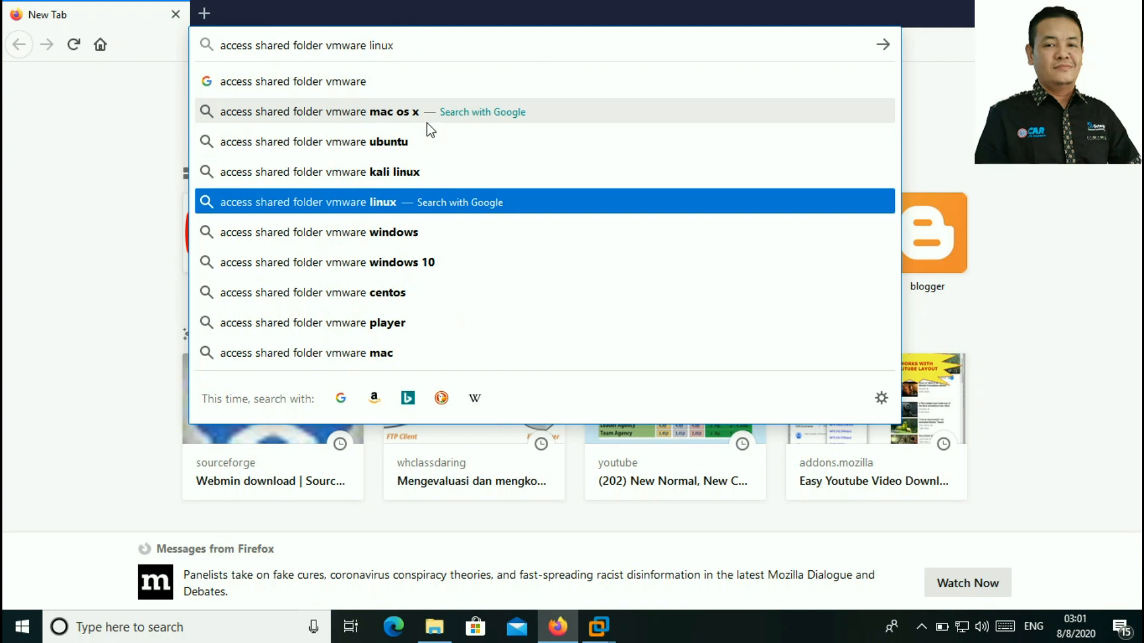
key("Return")
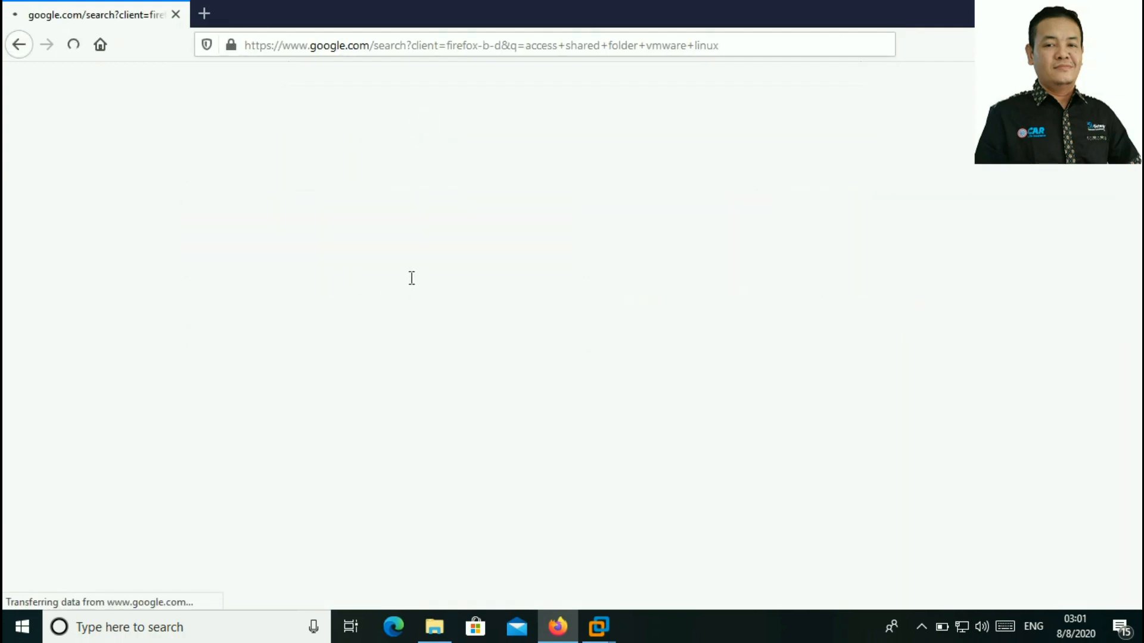
Open the VMware Docs result on mounting shared folders in a Linux guest and highlight the vmhgfs-fuse command name for kernel 4.0 or later
scroll(491, 337, "down", 3)
scroll(492, 343, "down", 3)
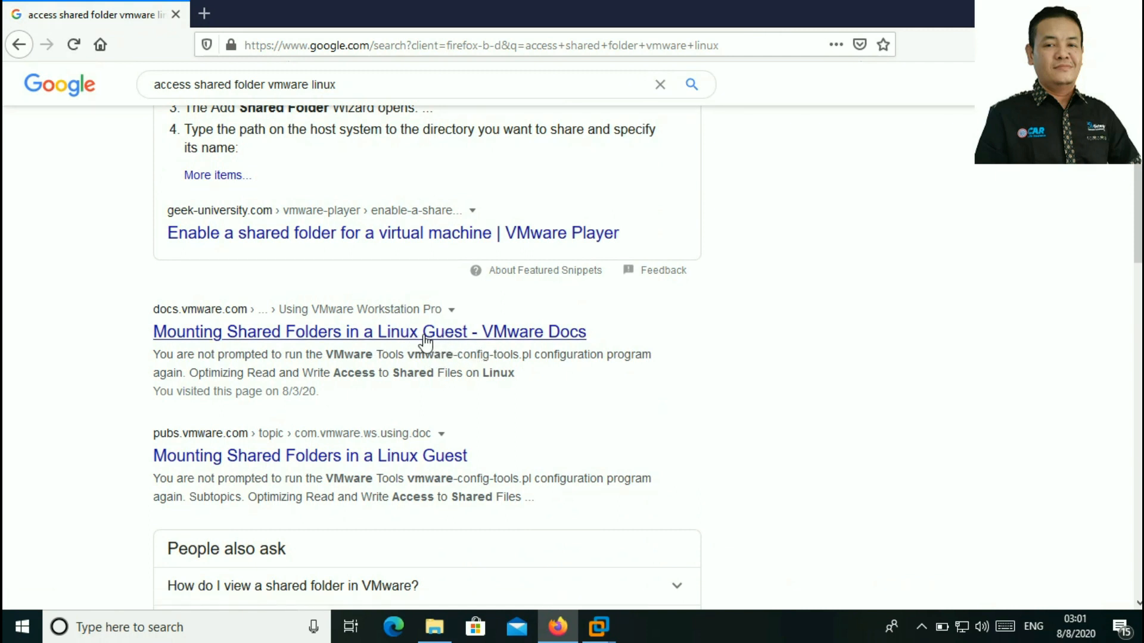
left_click(401, 334)
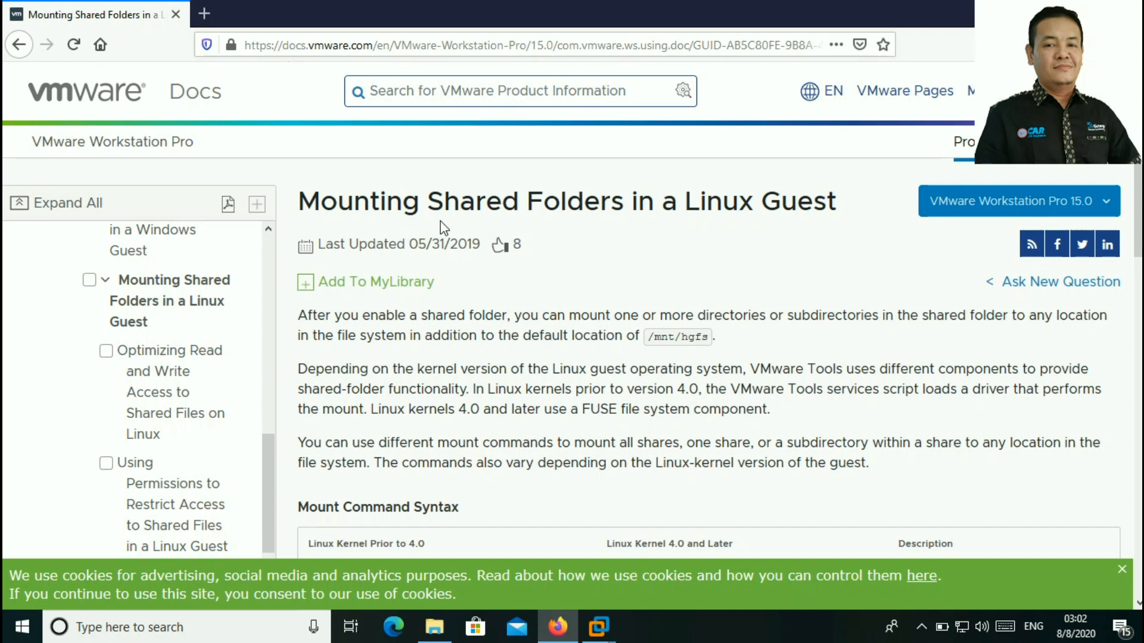
scroll(745, 234, "down", 8)
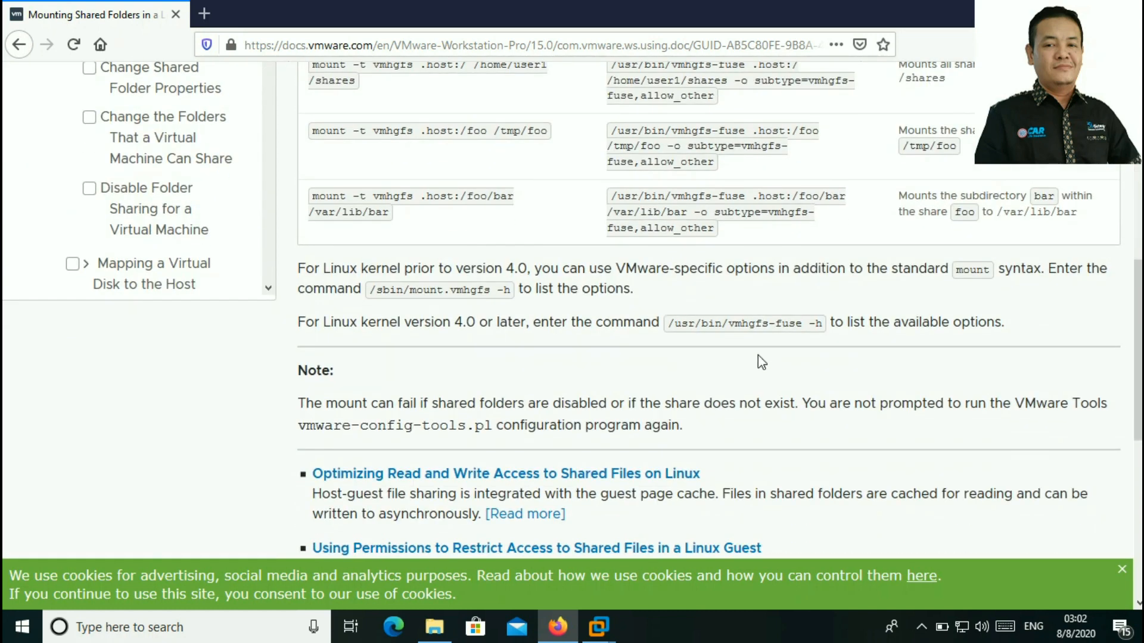
left_click(748, 328)
left_click_drag(726, 326, 803, 336)
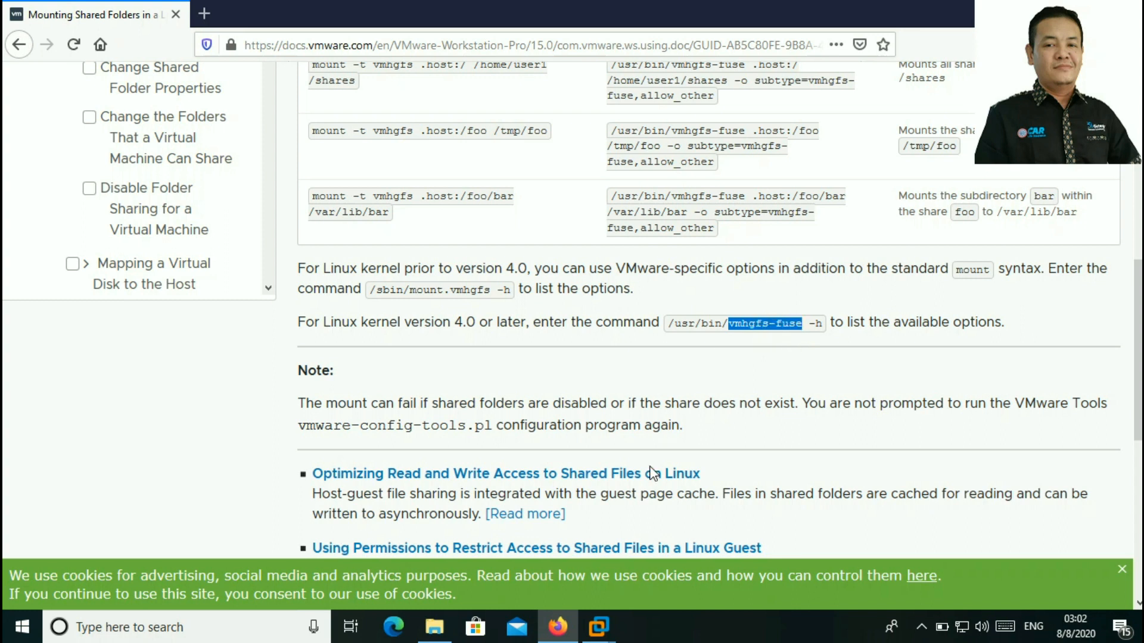
Switch back to the VMware console and mount the shared folder with the corrected command vmhgfs-fuse .host:/sharing /mnt
mouse_move(598, 626)
left_click(775, 539)
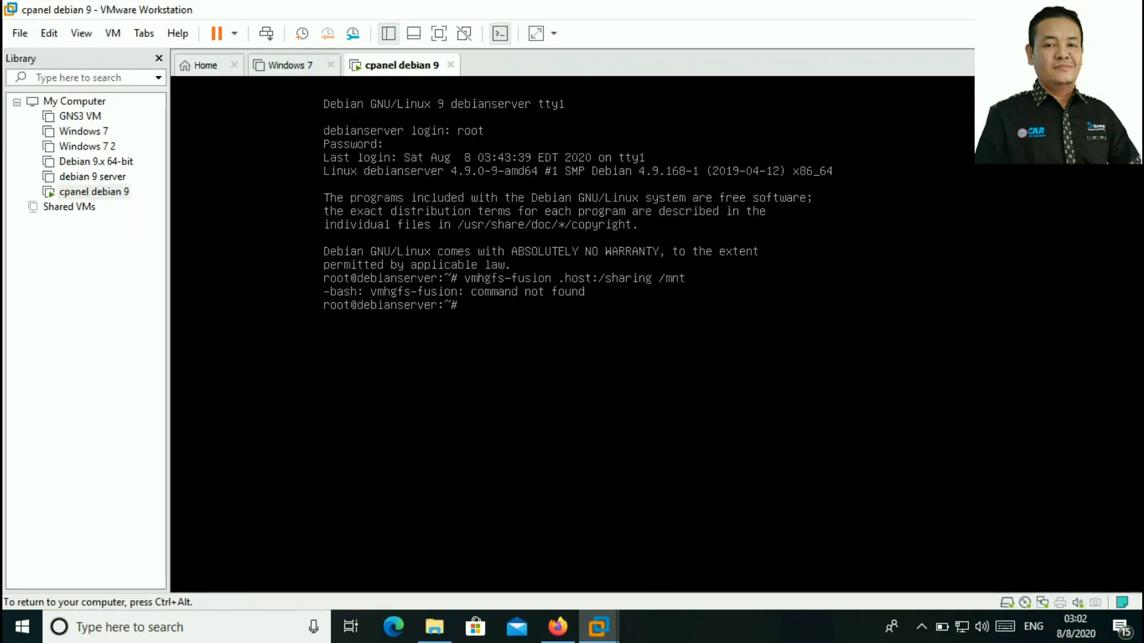
key("Up")
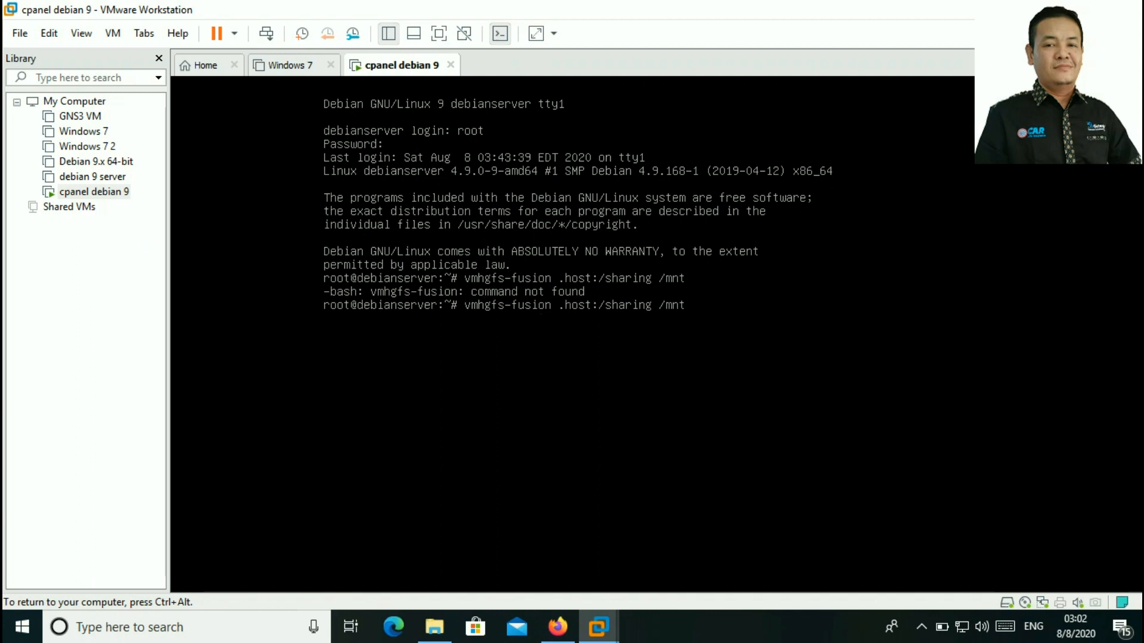
key("BackSpace")
key("BackSpace")
key("BackSpace")
type("e")
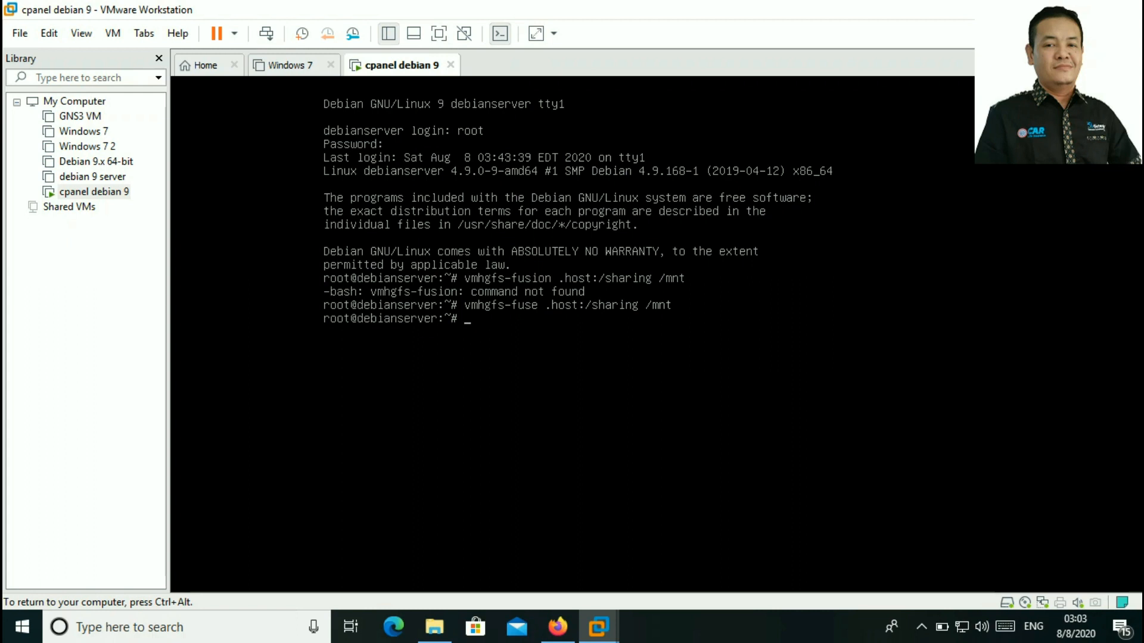
Change to the /mnt directory and list the contents of the mounted shared folder
type("cd")
type(" /mn")
type("t")
key("Return")
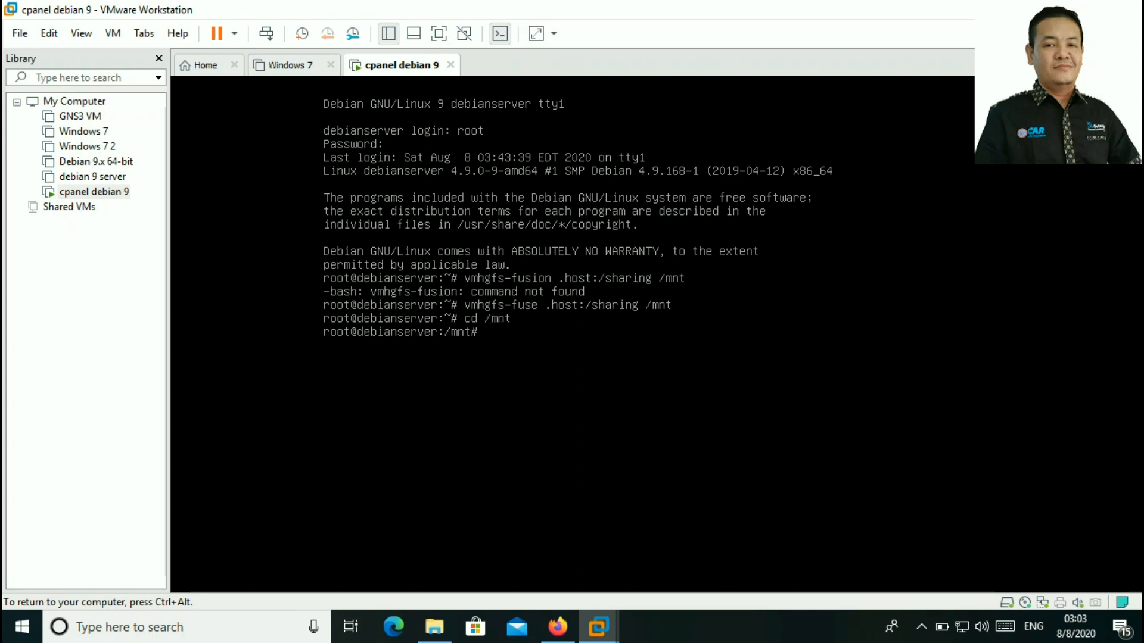
type("ls")
key("Return")
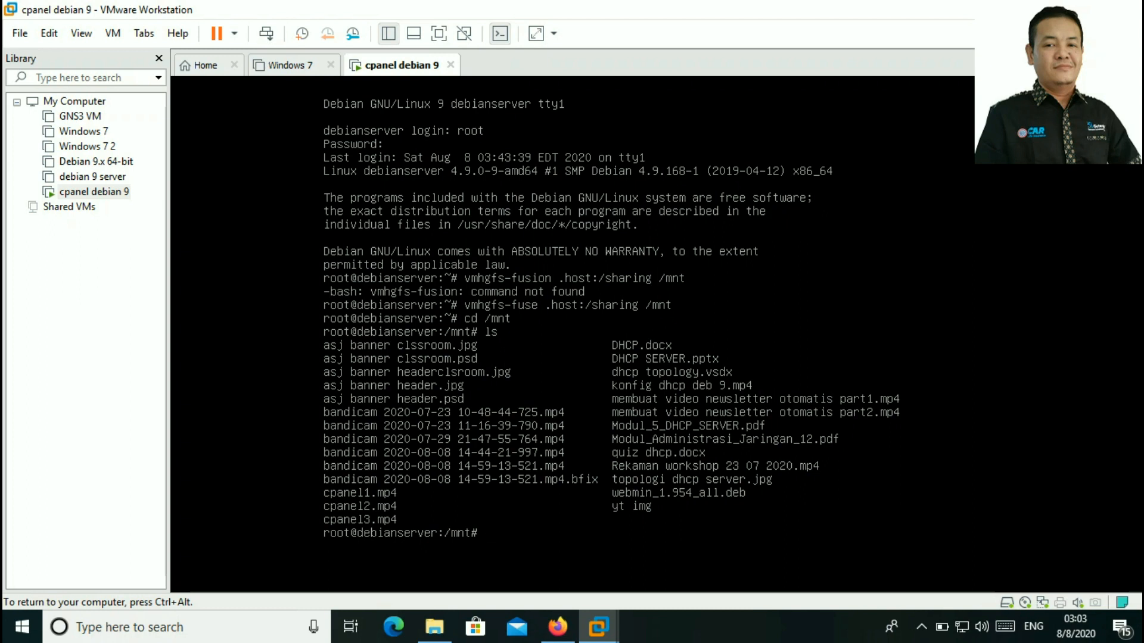
Install the Webmin package from the shared folder by running dpkg -i webmin_1.954_all.deb
type("dpkg -i web")
key("Tab")
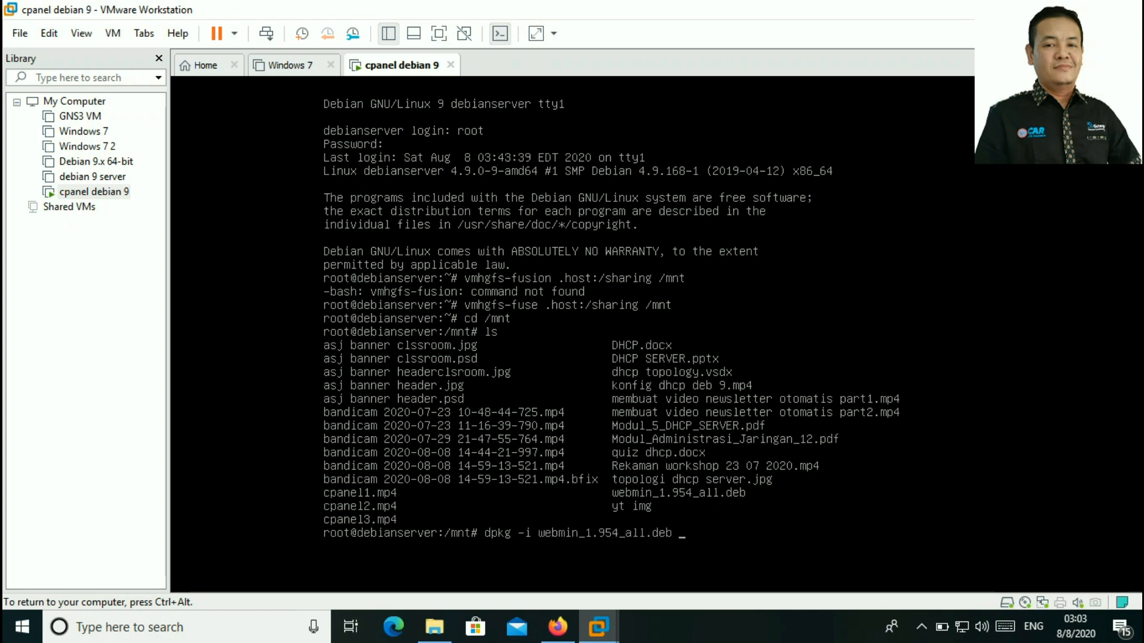
key("Return")
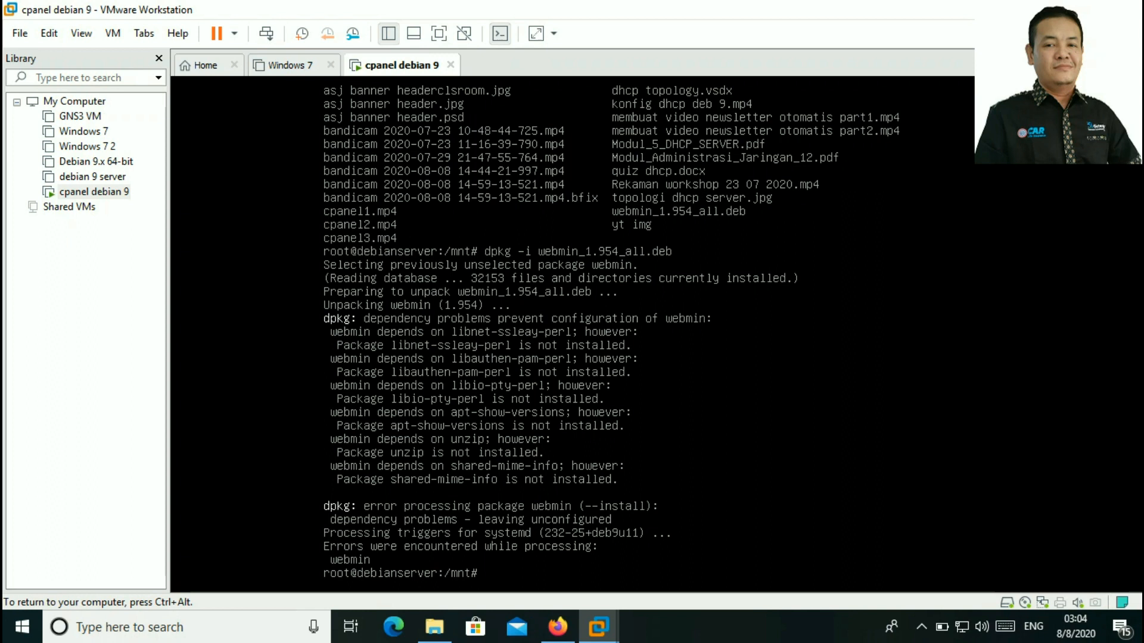
Try to install libnet-ssleay-perl, libaythen-pam-perl, libio-pty-perl, apt-show-versions, unzip and shared-mime-info with a single apt install command
type("apt install libnet")
type("-ssleay")
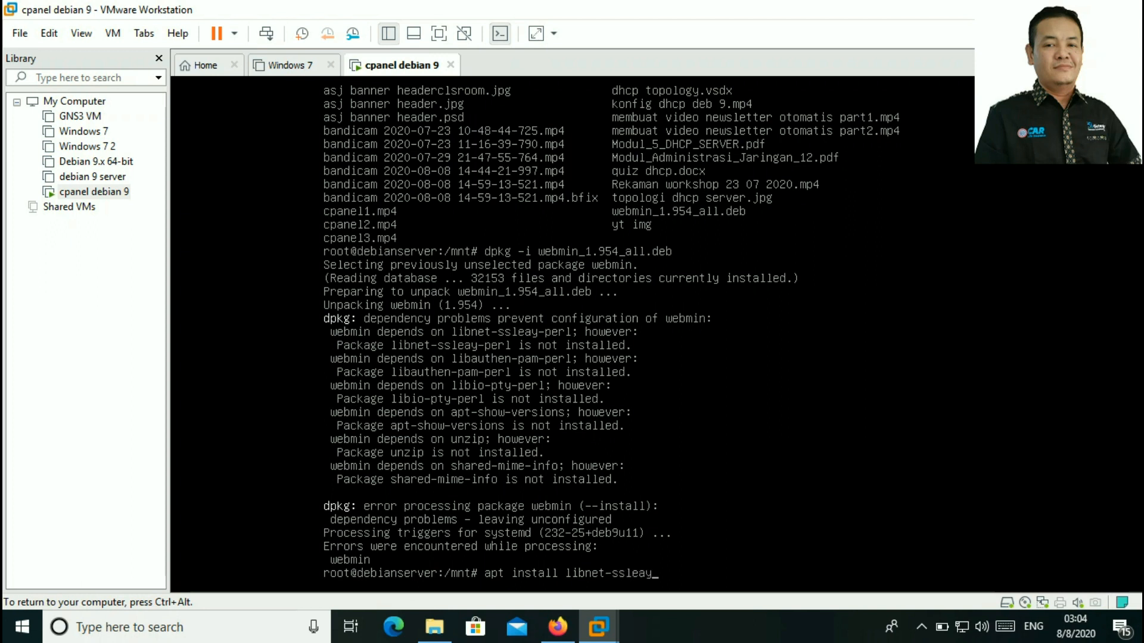
type("-perl")
type("libaythen-pam-")
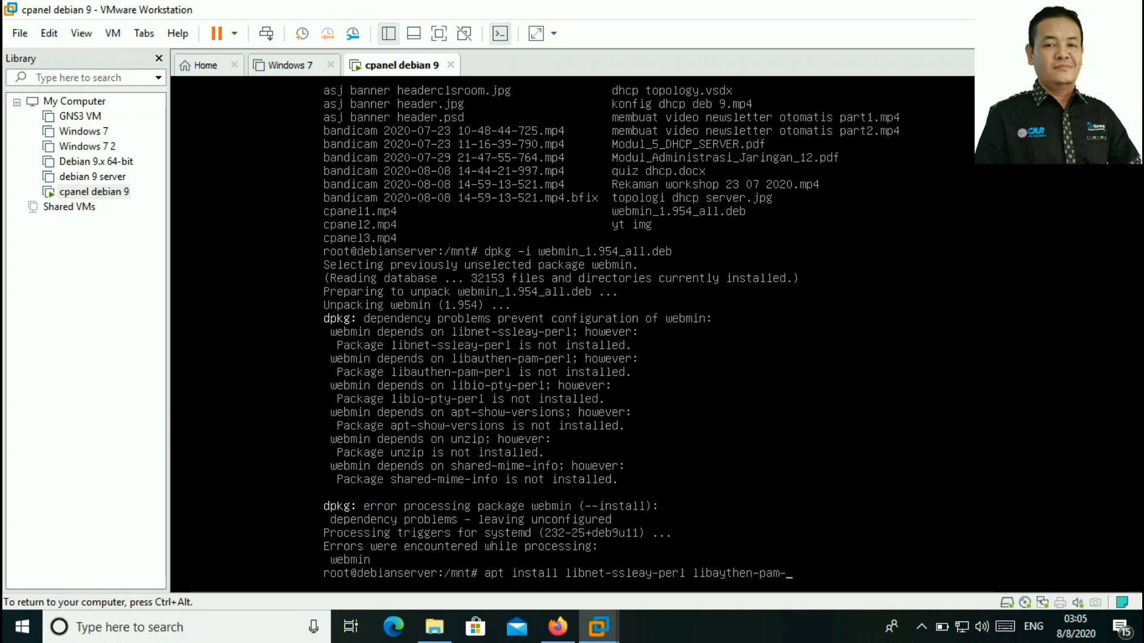
type("perl")
type("libio-pty-perl apt-sh")
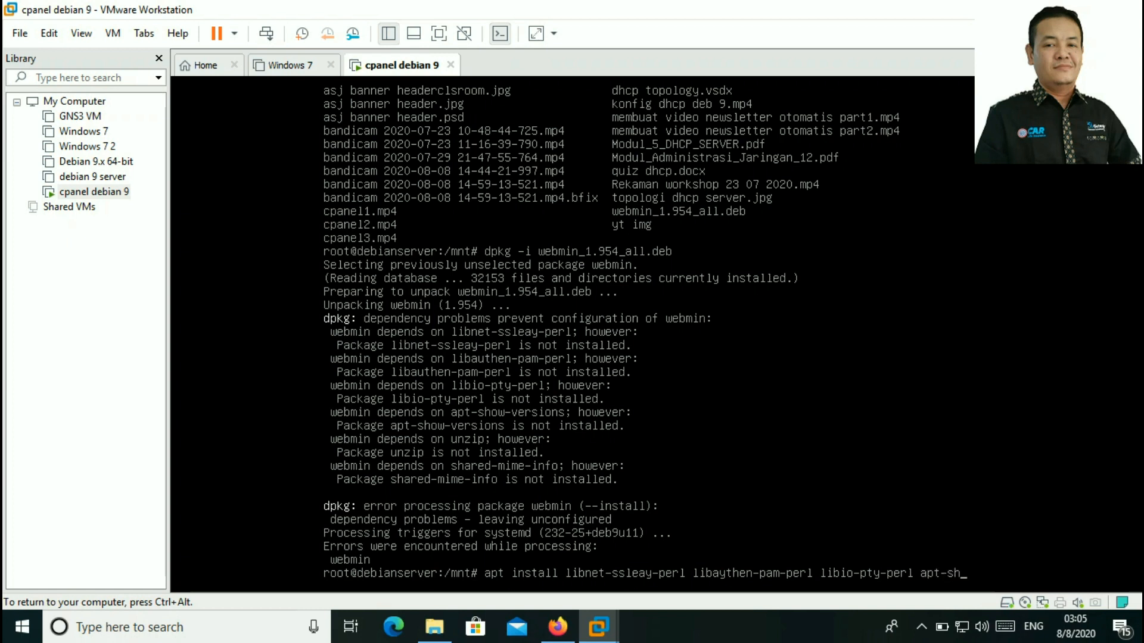
type("ow-ver")
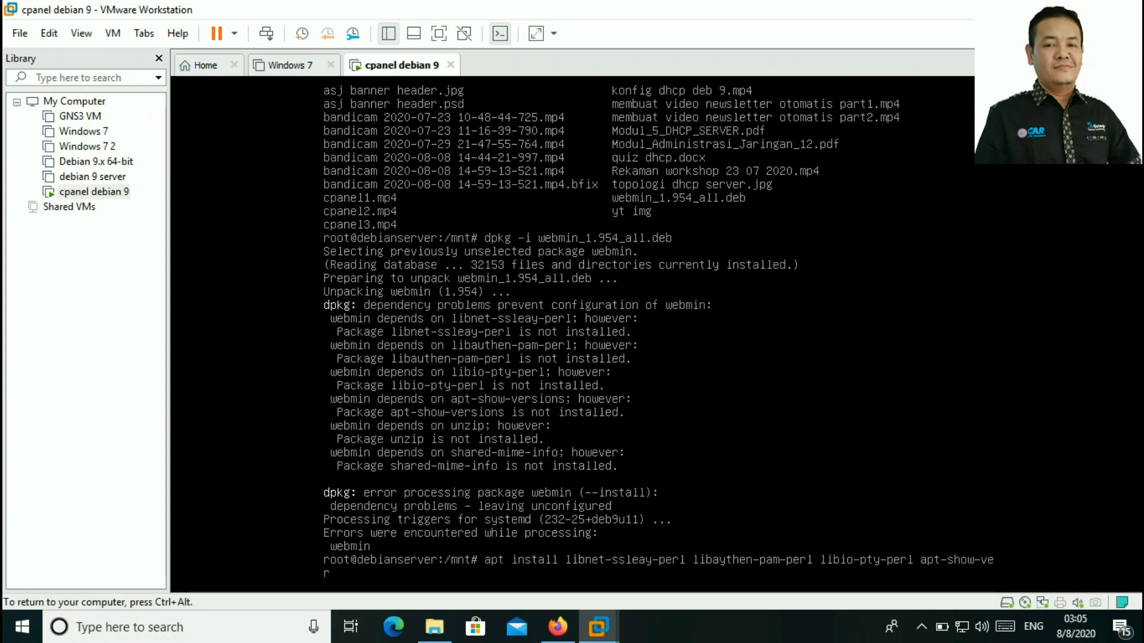
type("sions unzip")
type("shared-mime-info")
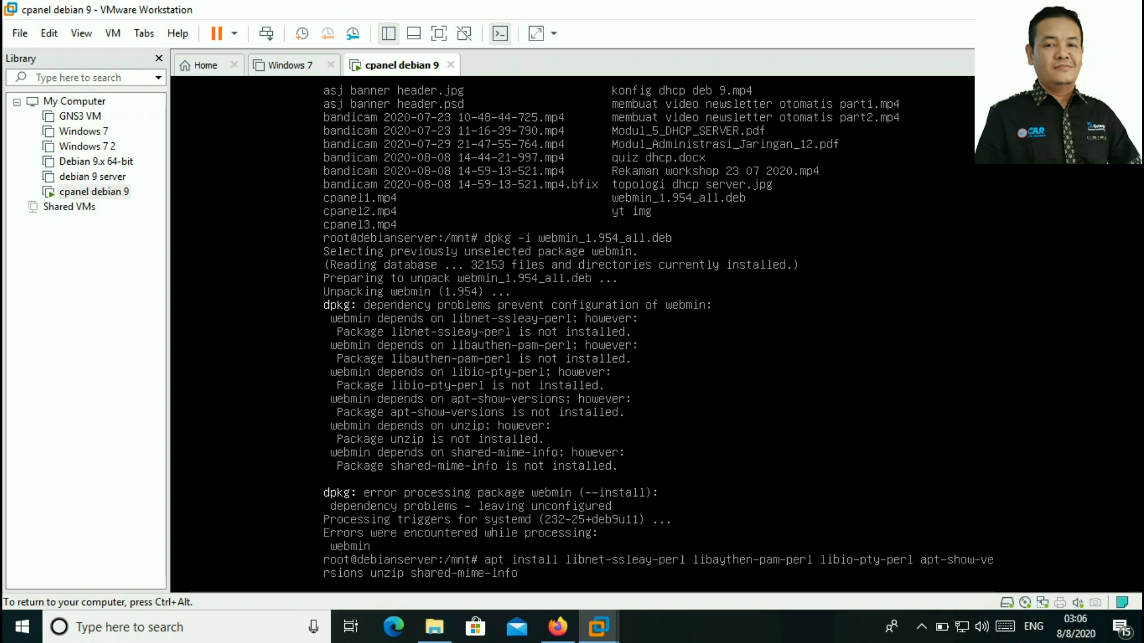
key("Return")
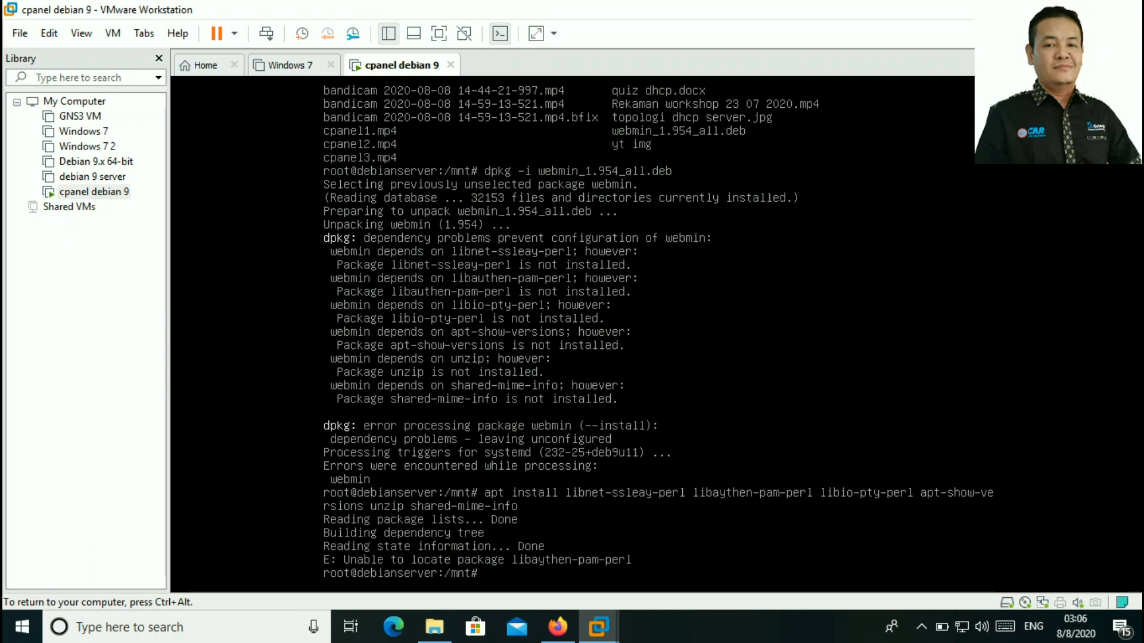
Correct the misspelled package name to libauthen-pam-perl in the previous apt install command and run it again
key("Up")
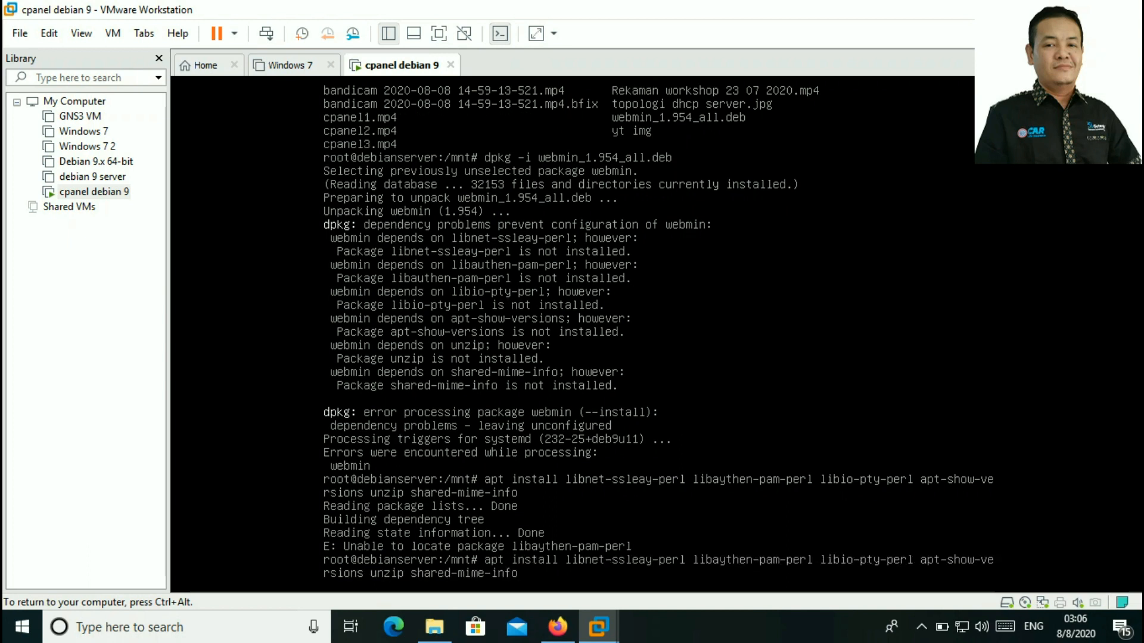
key("BackSpace")
type("u")
key("Return")
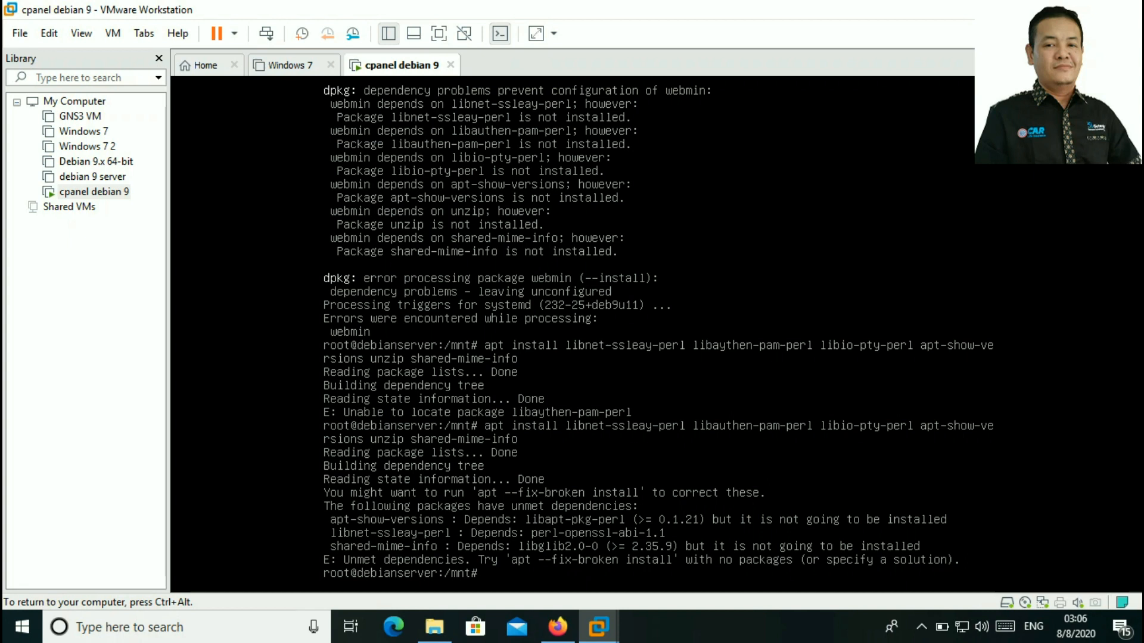
Run apt --fix-broken install and answer Y to install the missing Webmin dependencies
type("apt --fix-broken instal")
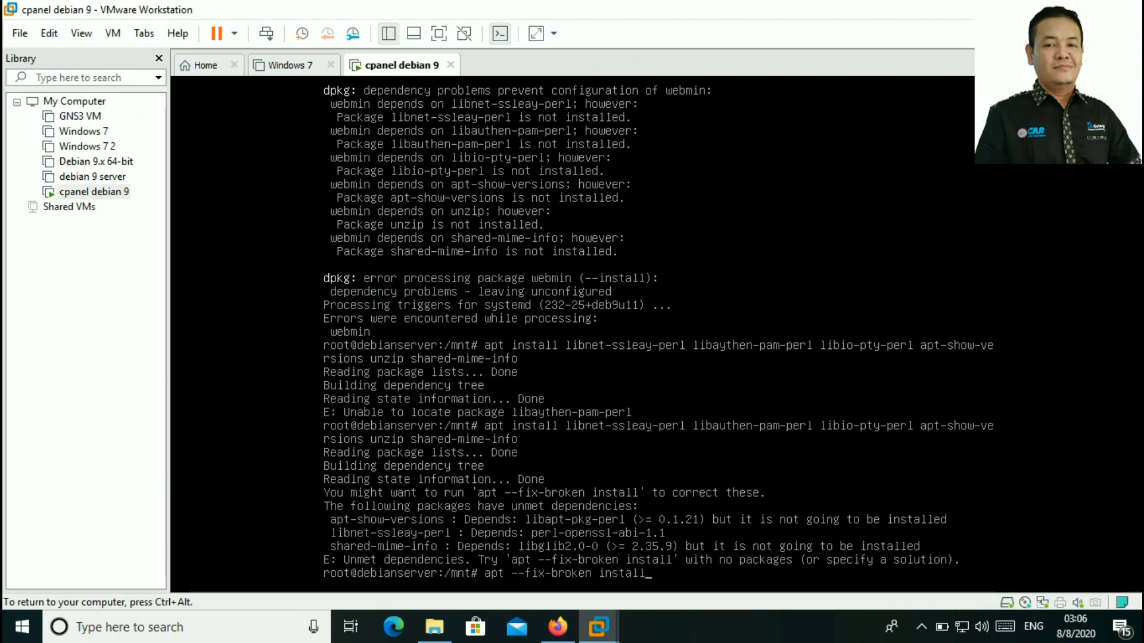
type("l")
key("Return")
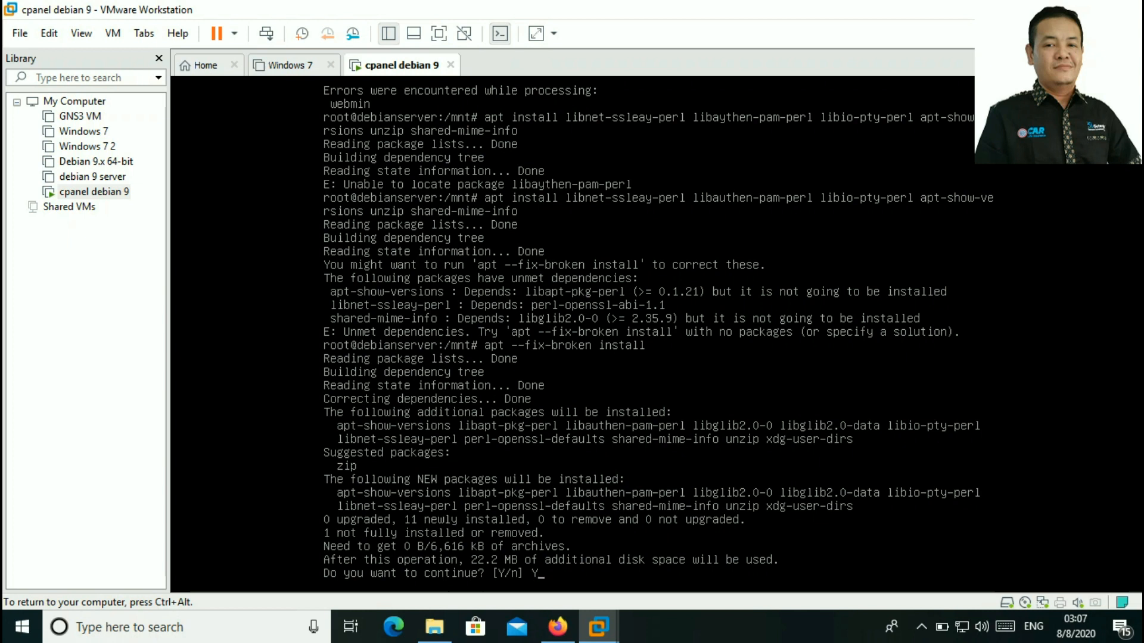
key("Return")
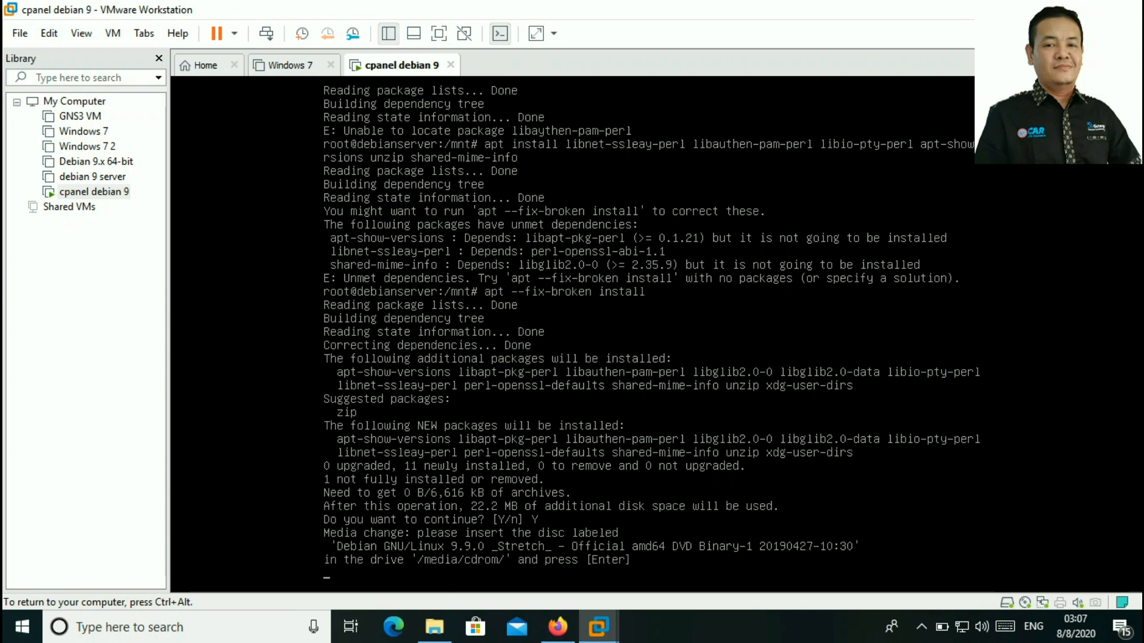
Release the console's input and disconnect the virtual CD/DVD drive, overriding the guest's lock
key("ctrl+alt")
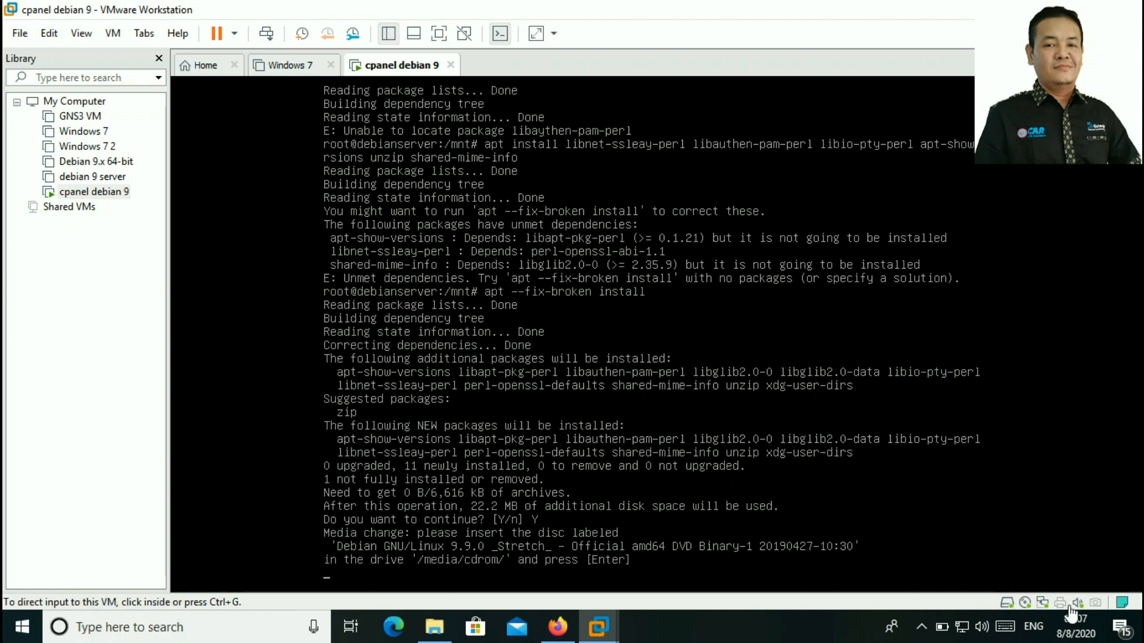
left_click(1024, 602)
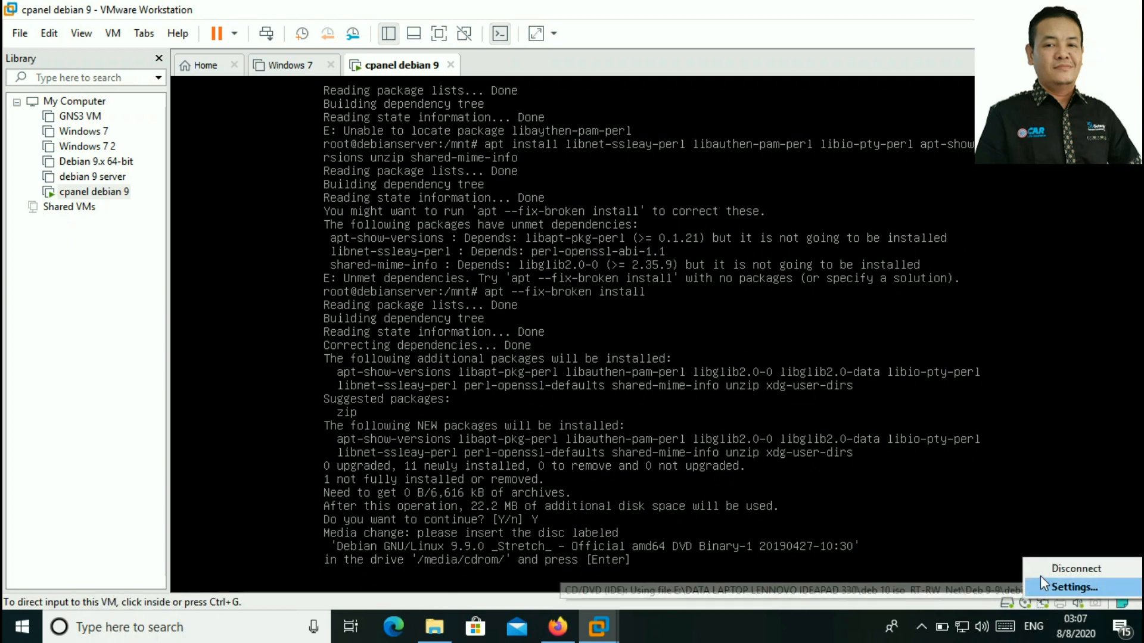
left_click(1074, 570)
left_click(619, 362)
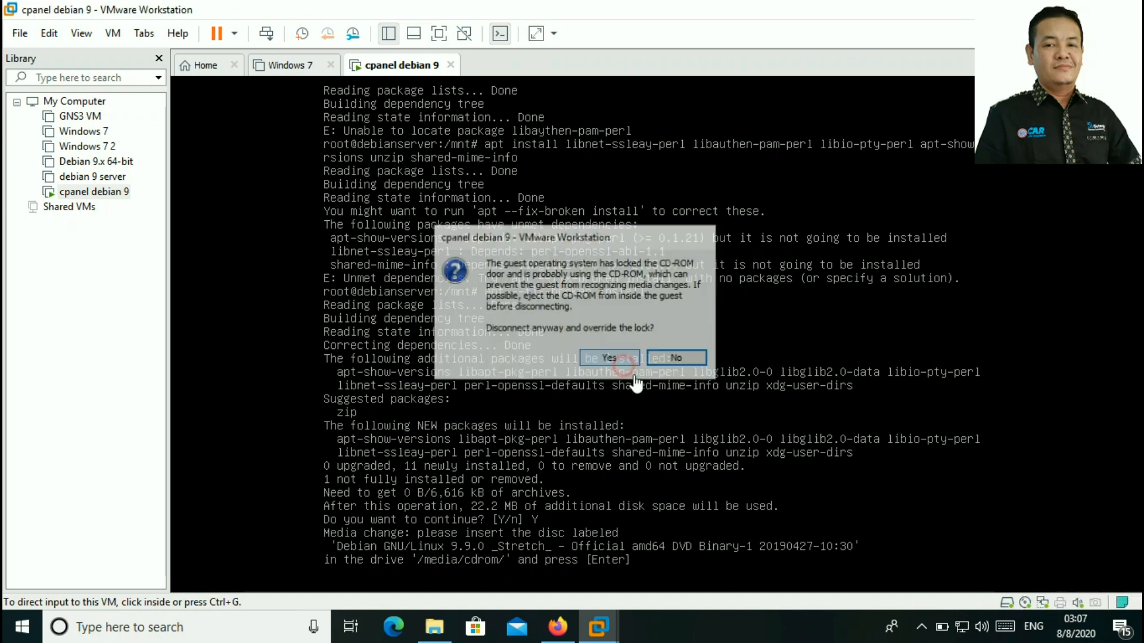
Set the virtual machine's CD/DVD drive to use the ISO image debian-9.9.0-amd64-DVD-1.iso and save the settings
left_click(1024, 602)
left_click(1077, 586)
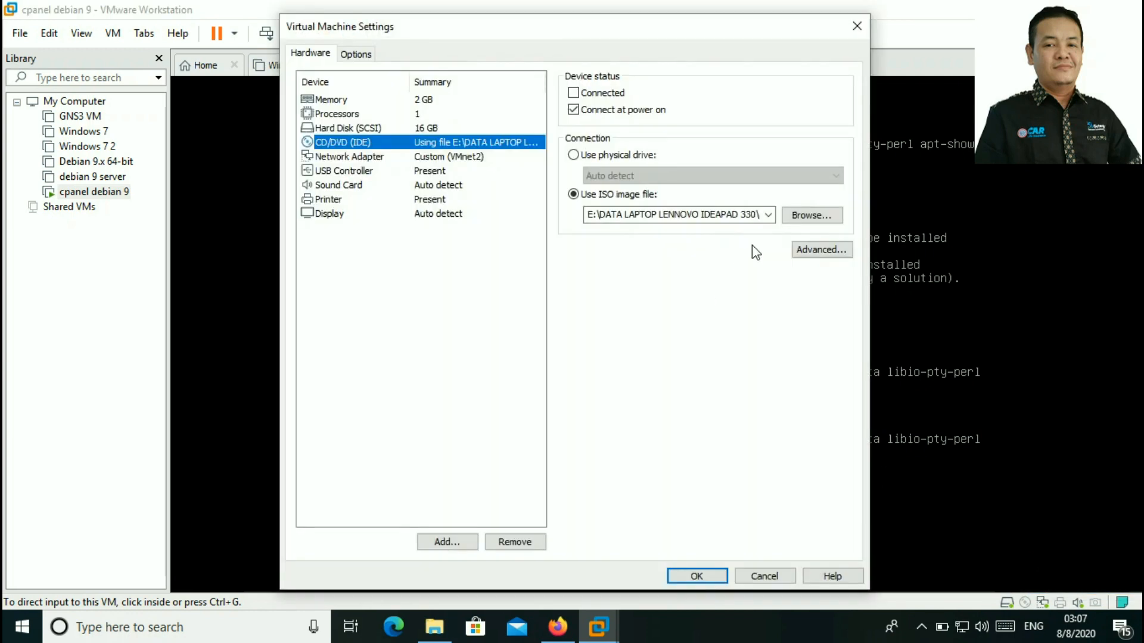
left_click(802, 217)
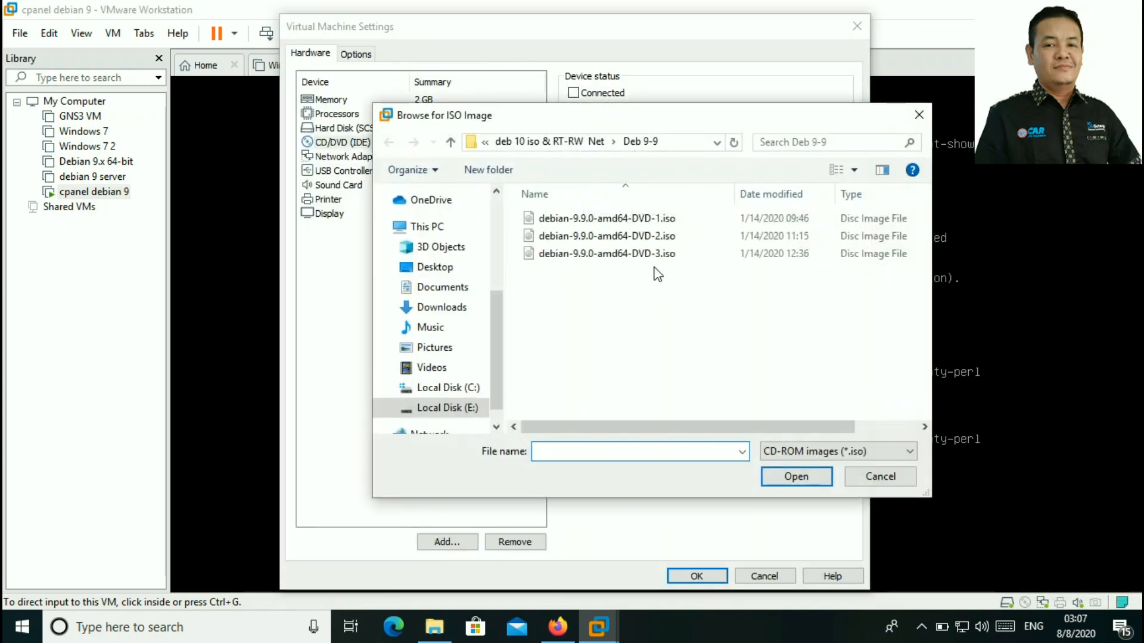
left_click(658, 219)
left_click(790, 475)
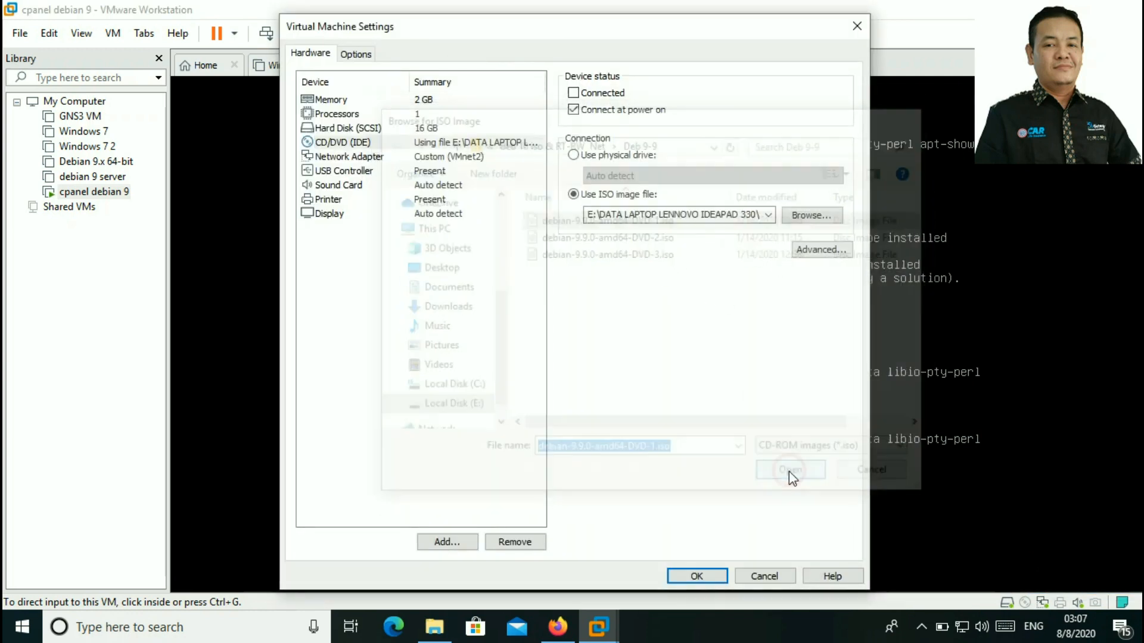
left_click(721, 576)
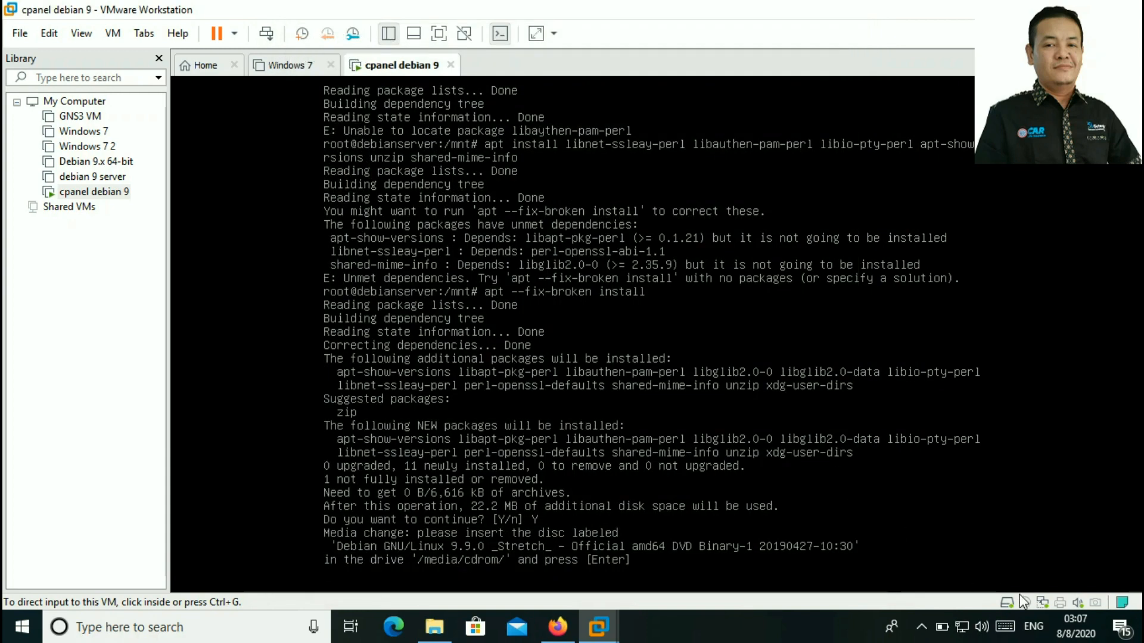
Reconnect the virtual CD/DVD drive and continue the waiting package installation in the console
right_click(1023, 602)
left_click(1050, 570)
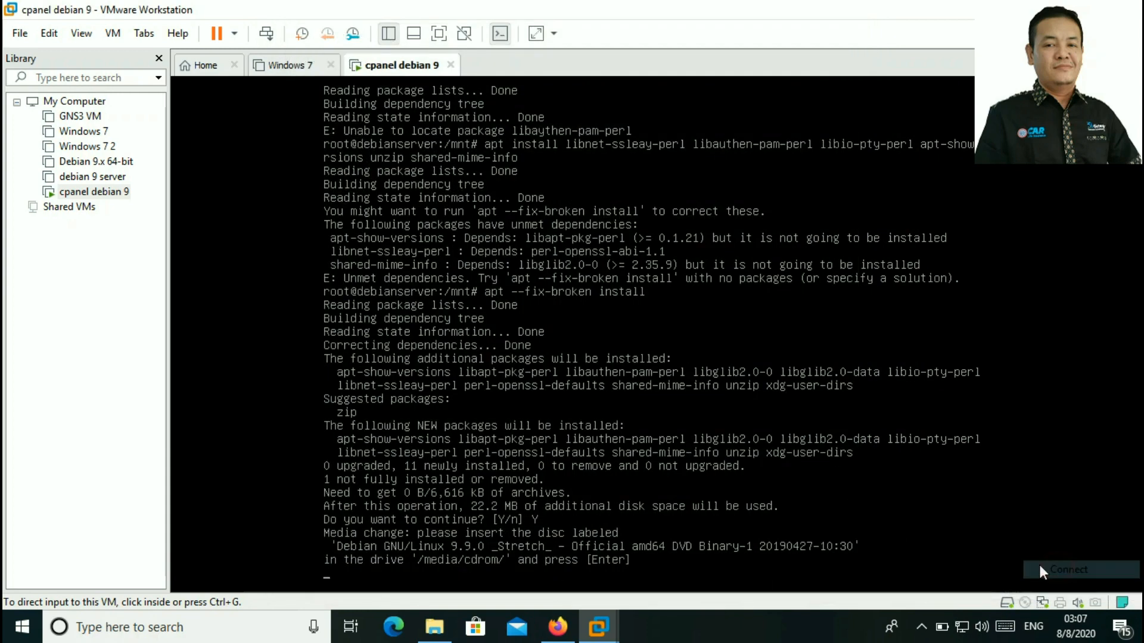
left_click(817, 496)
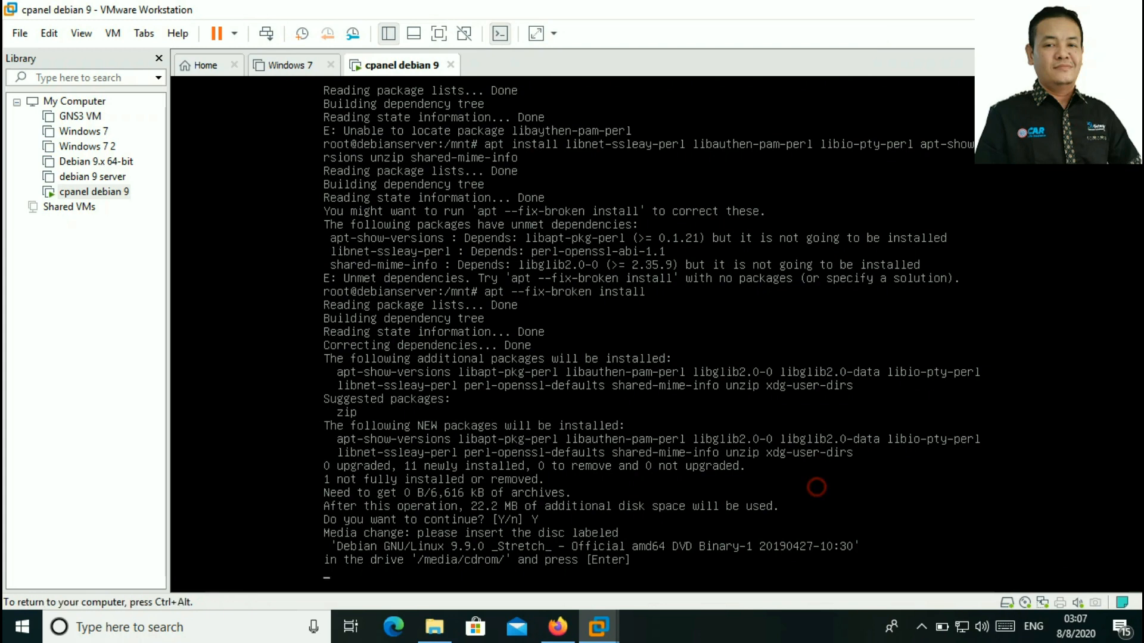
key("Return")
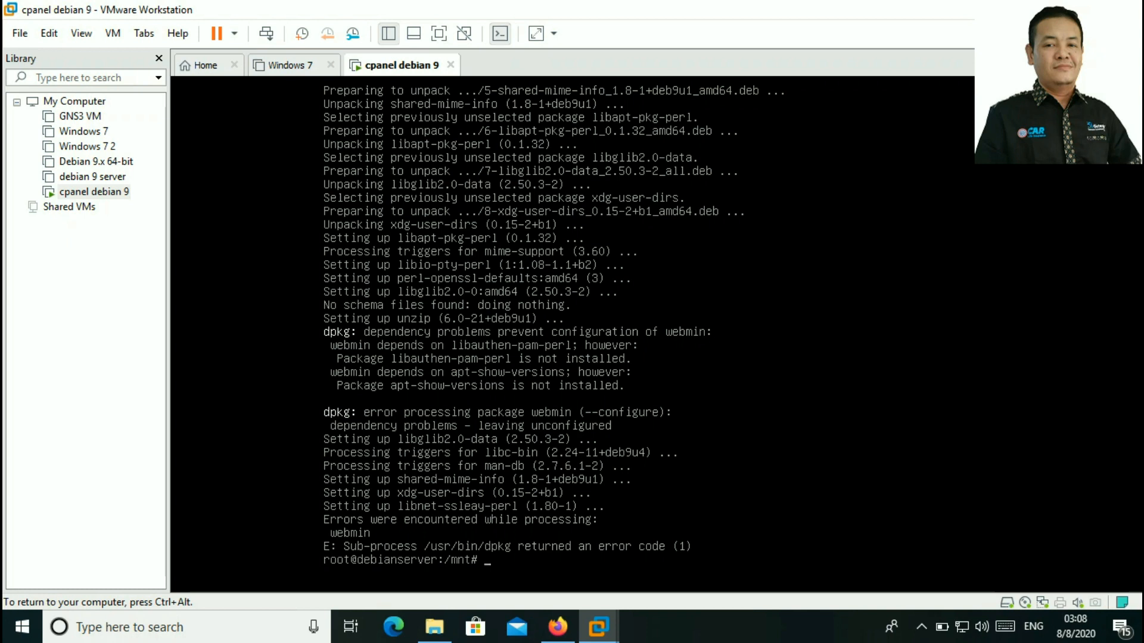
Recall the earlier apt install command, reduce its package list to libauthen-pam-perl and apt-show-versions, and run it
type("apt --fix-broken install")
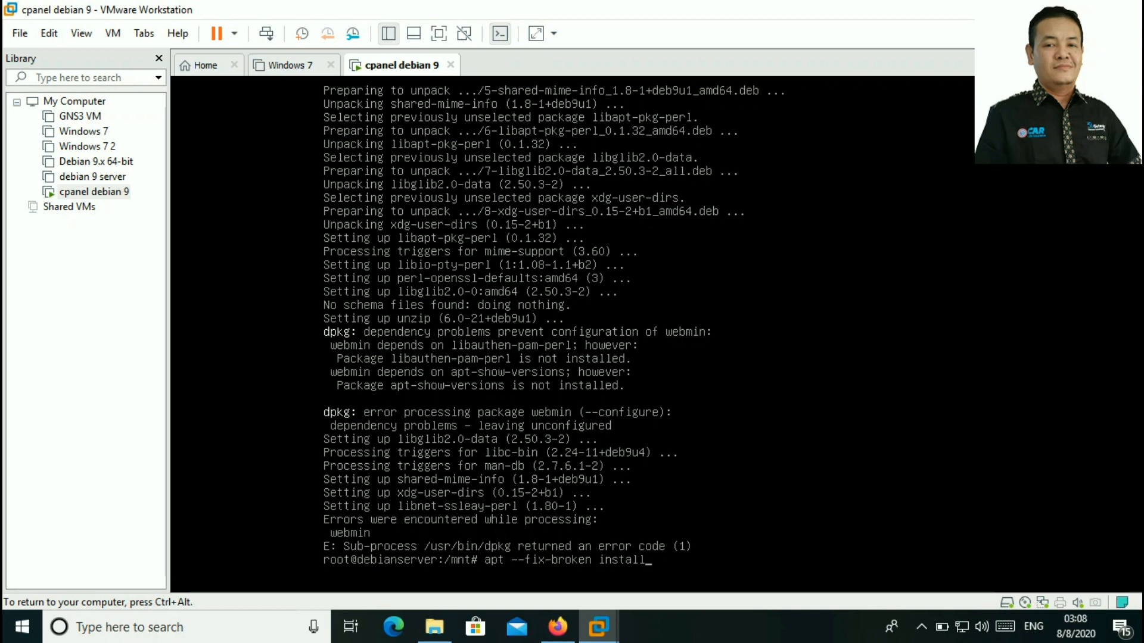
key("Up")
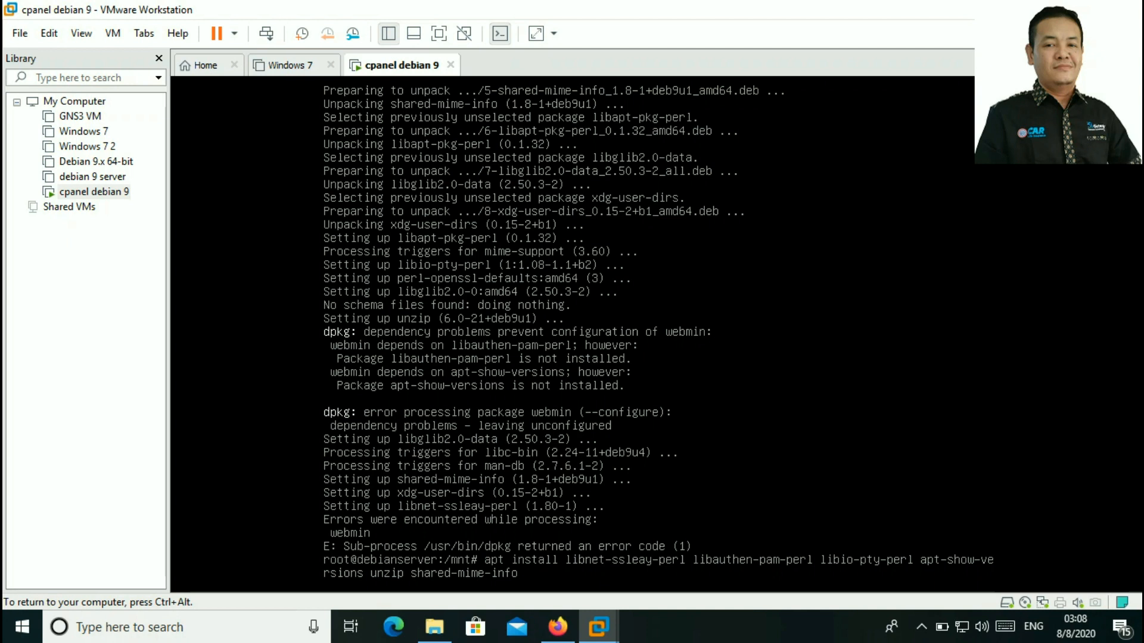
key("BackSpace")
key("BackSpace")
key("BackSpace")
key("BackSpace")
key("BackSpace")
key("BackSpace")
key("BackSpace")
key("BackSpace")
key("BackSpace")
key("BackSpace")
key("BackSpace")
key("BackSpace")
key("BackSpace")
key("BackSpace")
key("BackSpace")
key("BackSpace")
key("BackSpace")
key("BackSpace")
key("BackSpace")
key("BackSpace")
key("BackSpace")
key("BackSpace")
key("BackSpace")
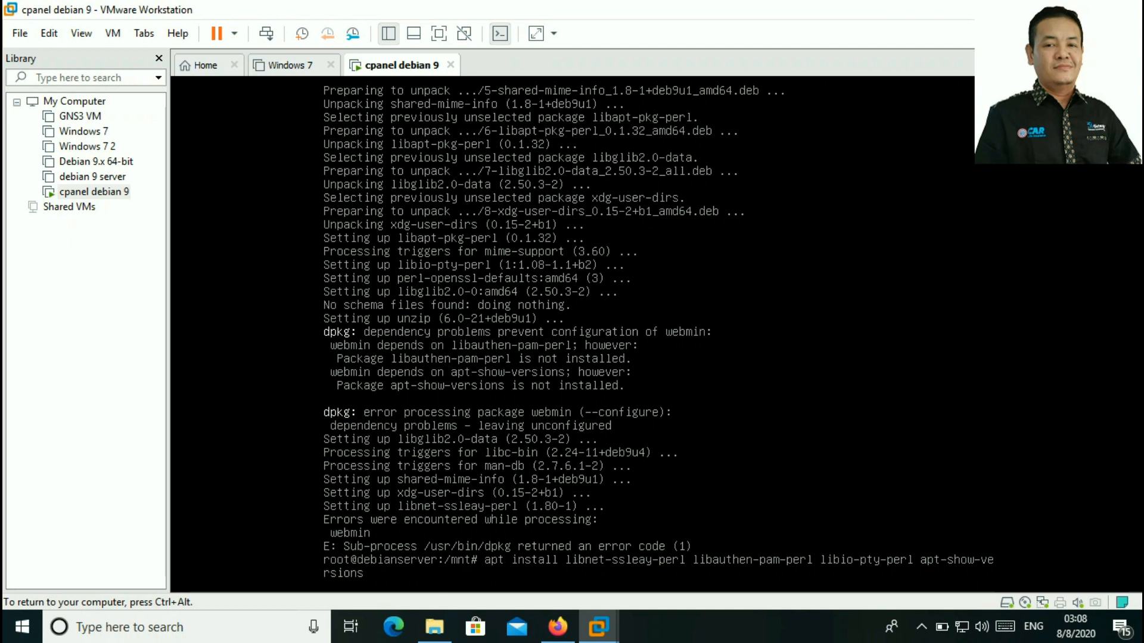
key("Left")
key("Left")
key("Left")
key("Left")
key("Left")
key("Left")
key("Left")
key("Left")
key("Left")
key("Left")
key("Left")
key("BackSpace")
key("BackSpace")
key("BackSpace")
key("BackSpace")
key("BackSpace")
key("BackSpace")
key("BackSpace")
key("BackSpace")
key("BackSpace")
key("BackSpace")
key("BackSpace")
key("BackSpace")
key("BackSpace")
key("BackSpace")
key("BackSpace")
key("BackSpace")
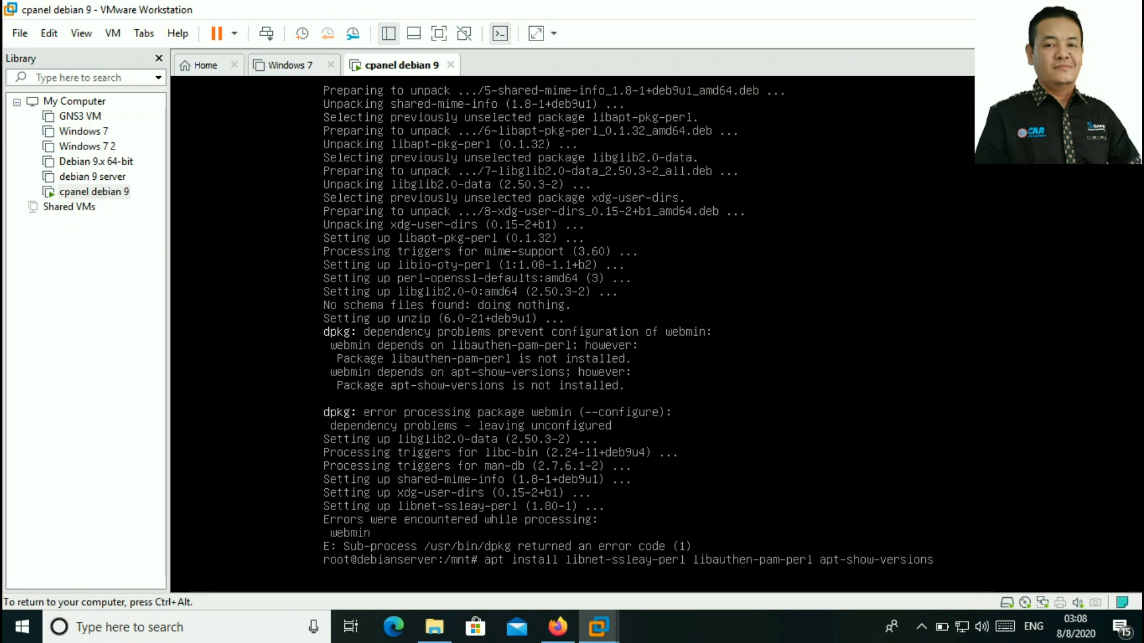
key("BackSpace")
key("BackSpace")
key("BackSpace")
key("BackSpace")
key("BackSpace")
key("BackSpace")
key("BackSpace")
key("BackSpace")
key("BackSpace")
key("BackSpace")
key("BackSpace")
key("BackSpace")
key("BackSpace")
key("BackSpace")
key("BackSpace")
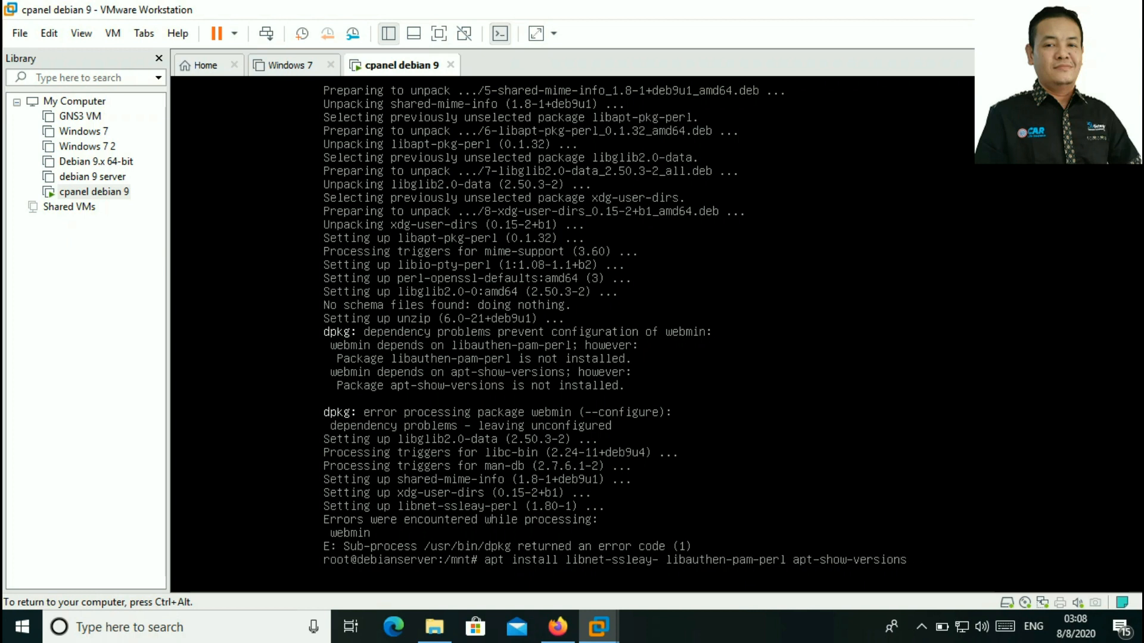
key("BackSpace")
key("BackSpace")
key("BackSpace")
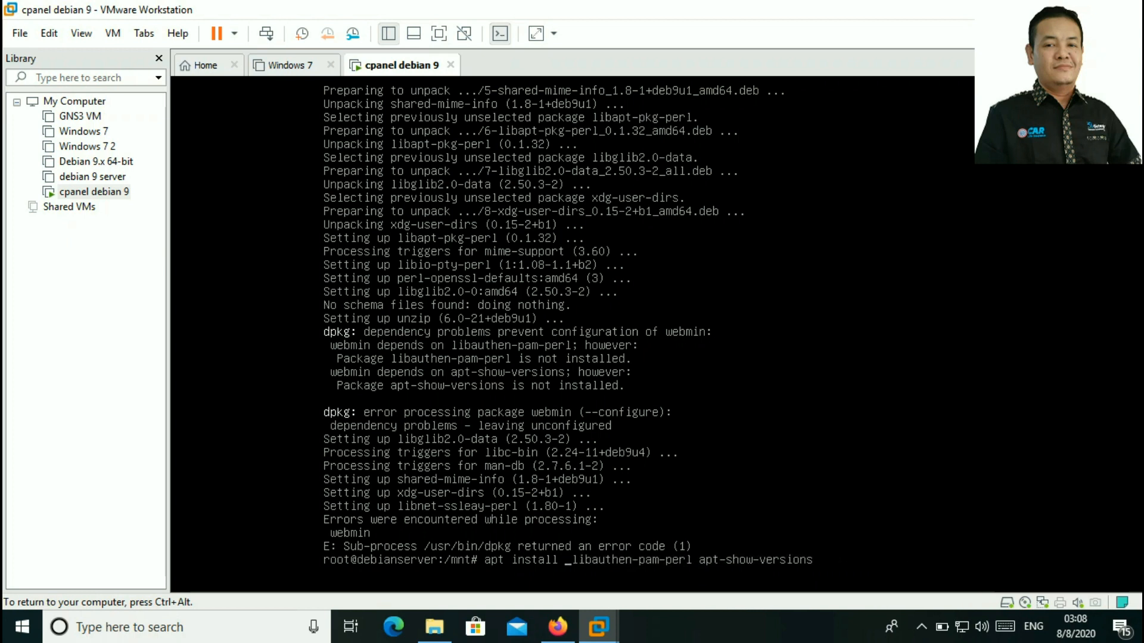
key("BackSpace")
key("Right")
key("Right")
key("Right")
key("Right")
key("Right")
key("Right")
key("Right")
key("Right")
key("Right")
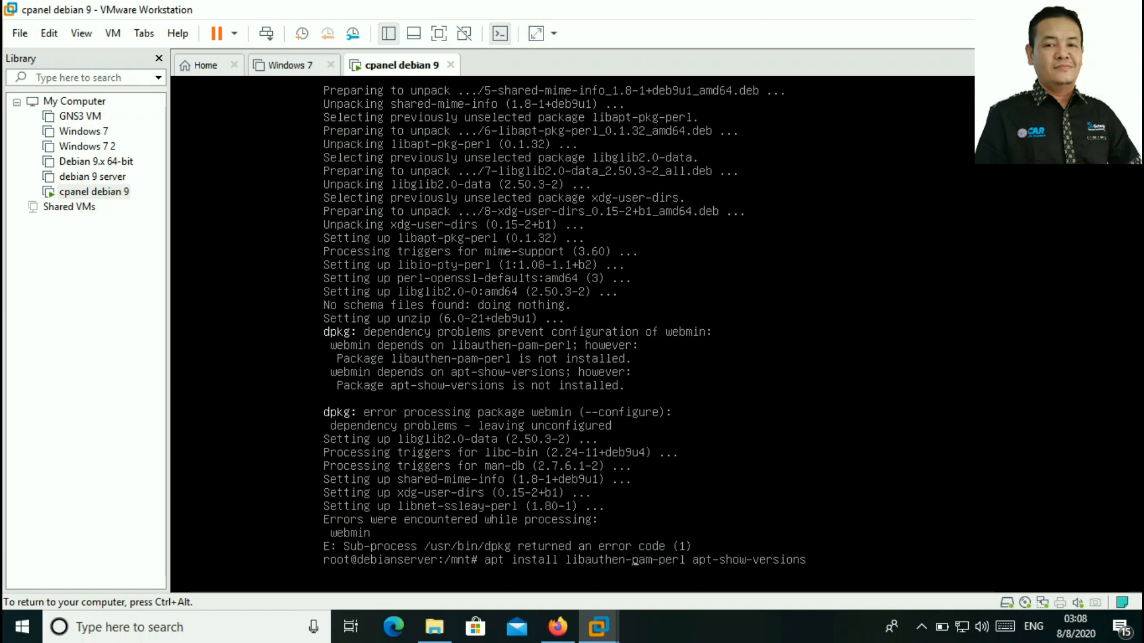
key("Right")
key("Right")
key("Right")
key("Right")
key("Right")
key("Right")
key("Right")
key("Right")
key("Return")
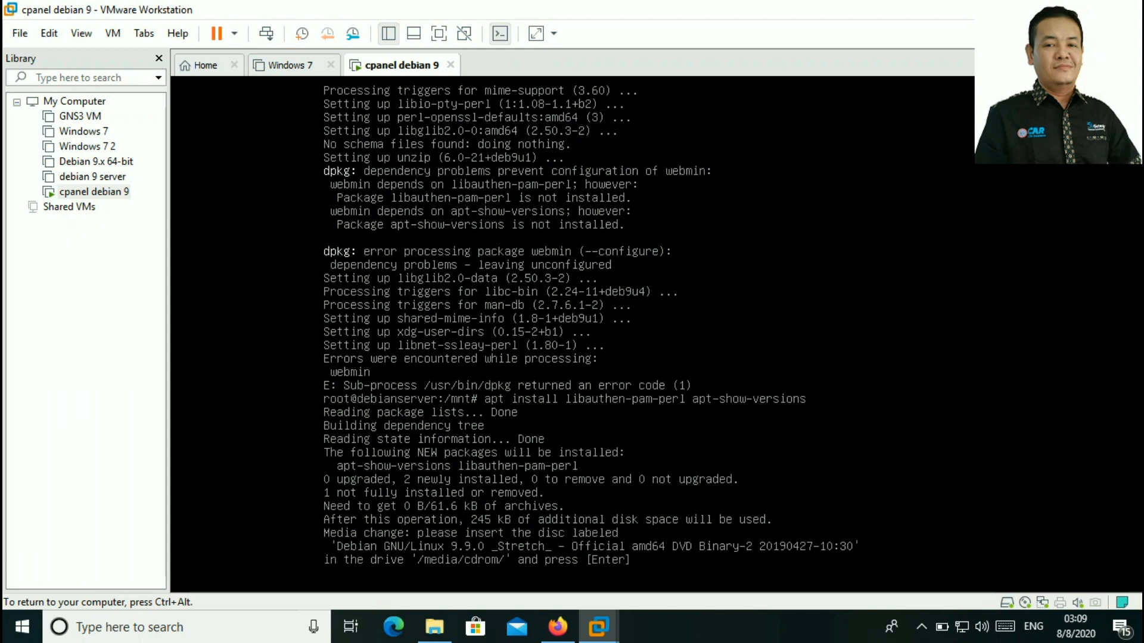
Release the console's input and disconnect the cpanel debian 9 machine's virtual CD/DVD drive, overriding the guest's lock
key("ctrl+alt")
right_click(1025, 601)
left_click(1075, 571)
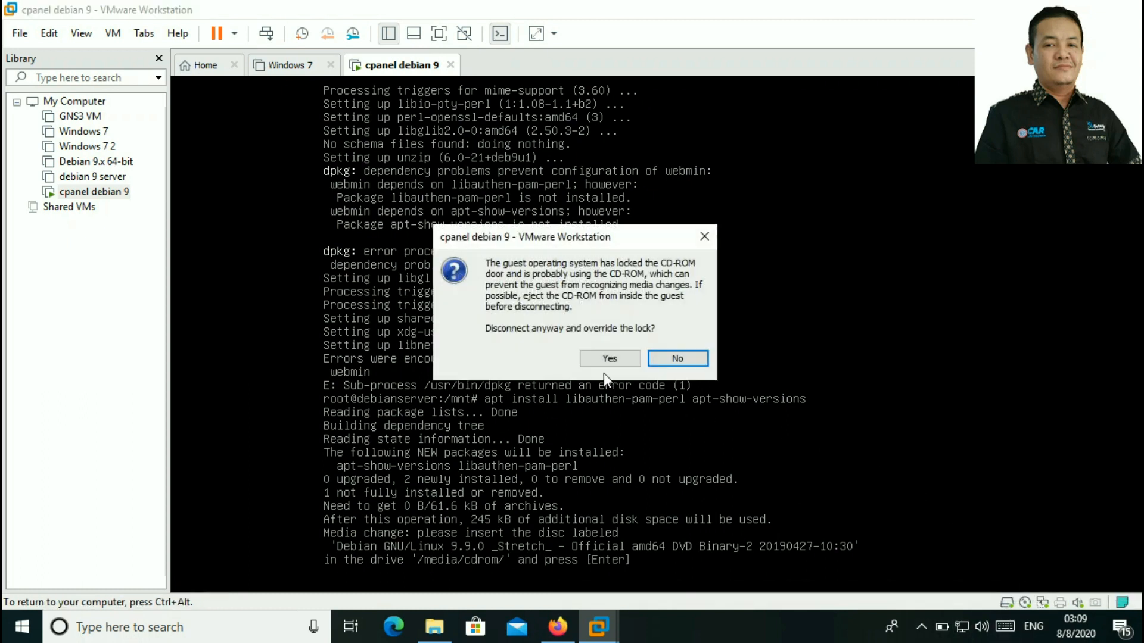
left_click(610, 359)
Set the virtual machine's CD/DVD drive to use the ISO image debian-9.9.0-amd64-DVD-2.iso and save the settings
right_click(1025, 601)
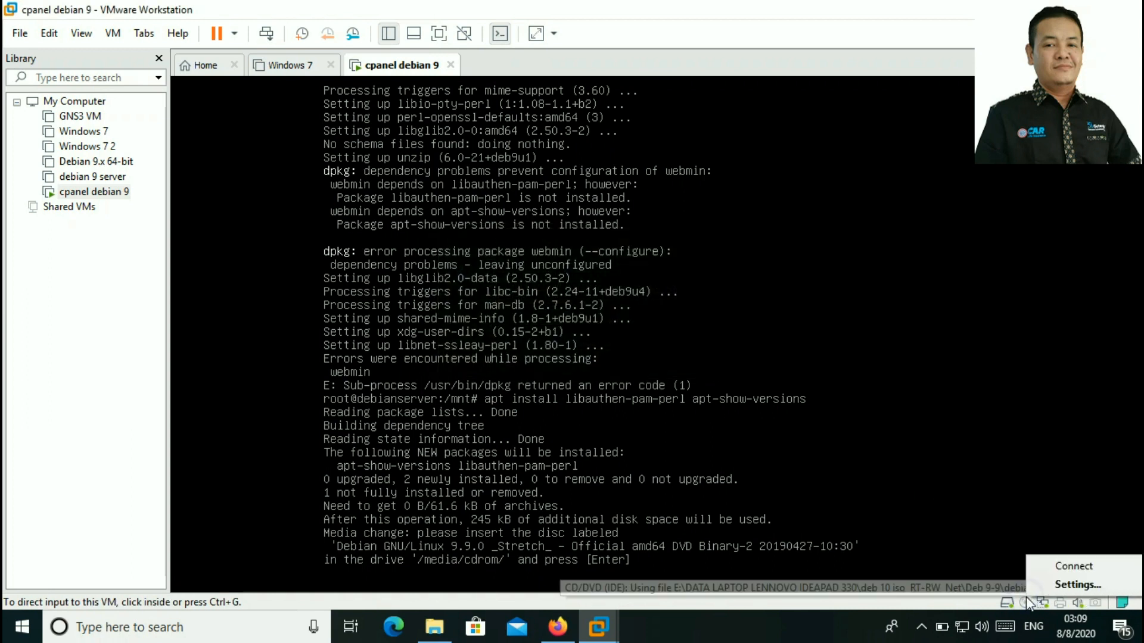
left_click(1077, 584)
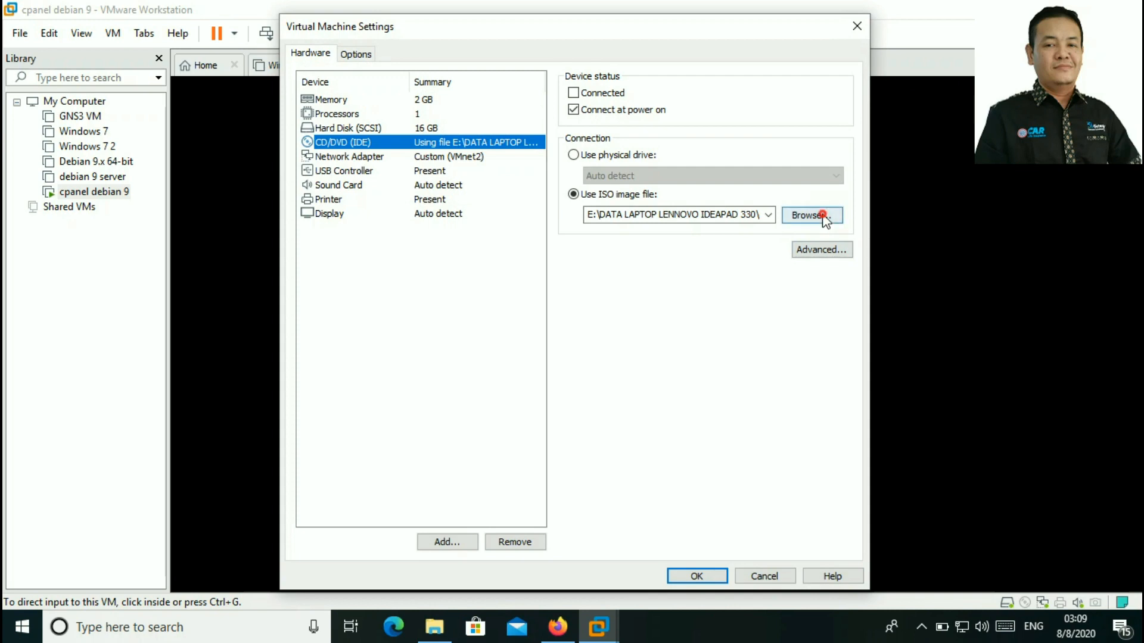
left_click(811, 216)
left_click(664, 236)
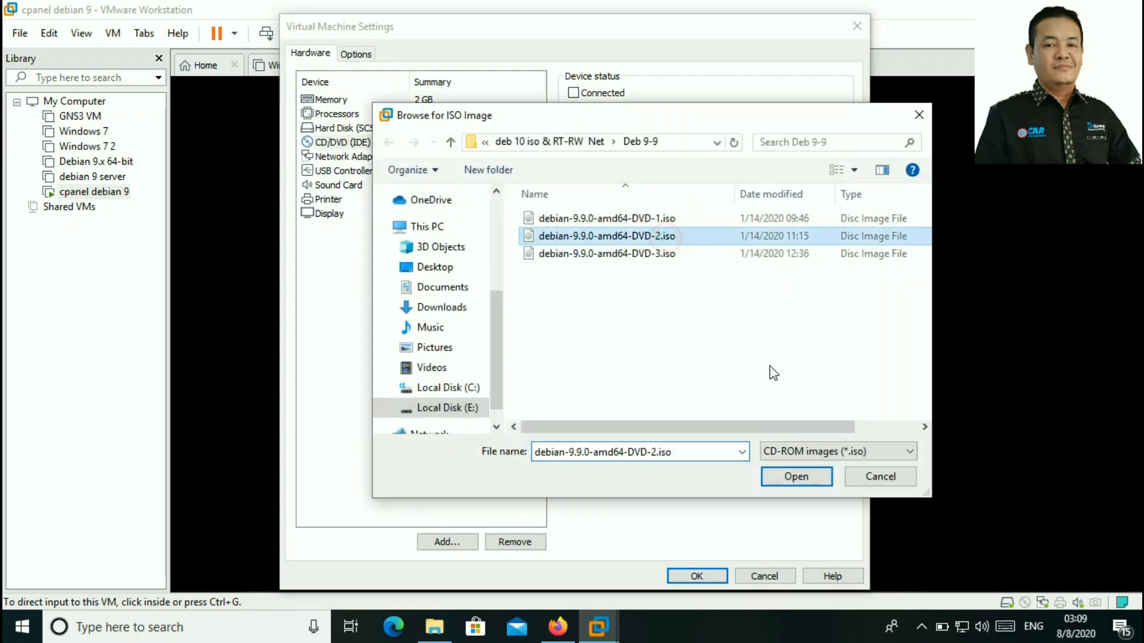
left_click(801, 487)
left_click(712, 575)
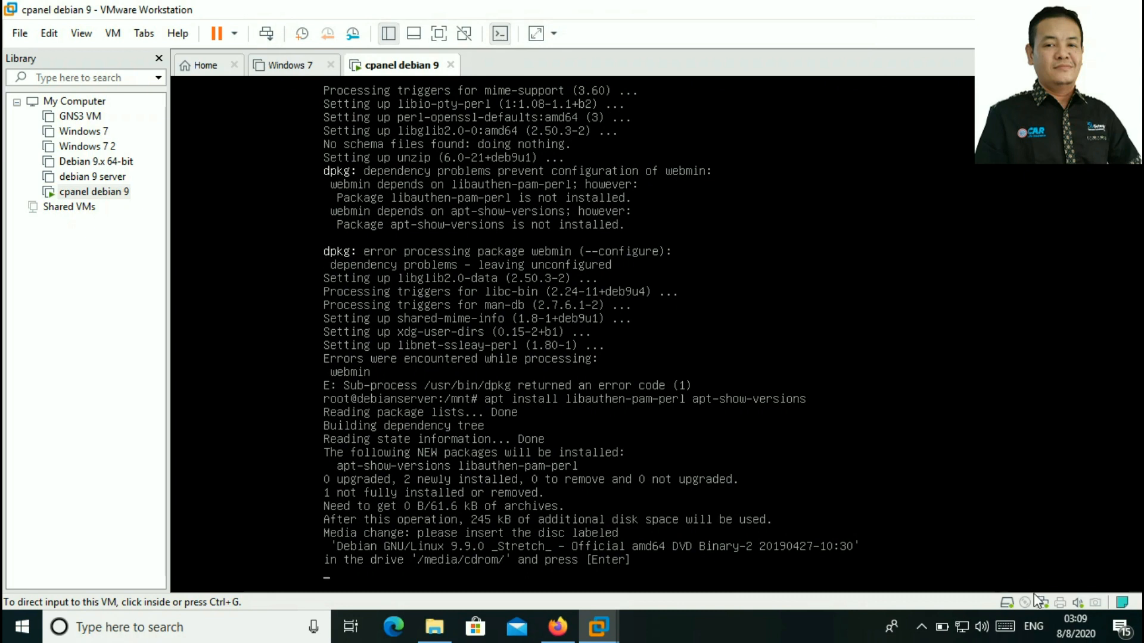
Reconnect the virtual CD/DVD drive and continue the paused installation of libauthen-pam-perl and apt-show-versions
right_click(1035, 593)
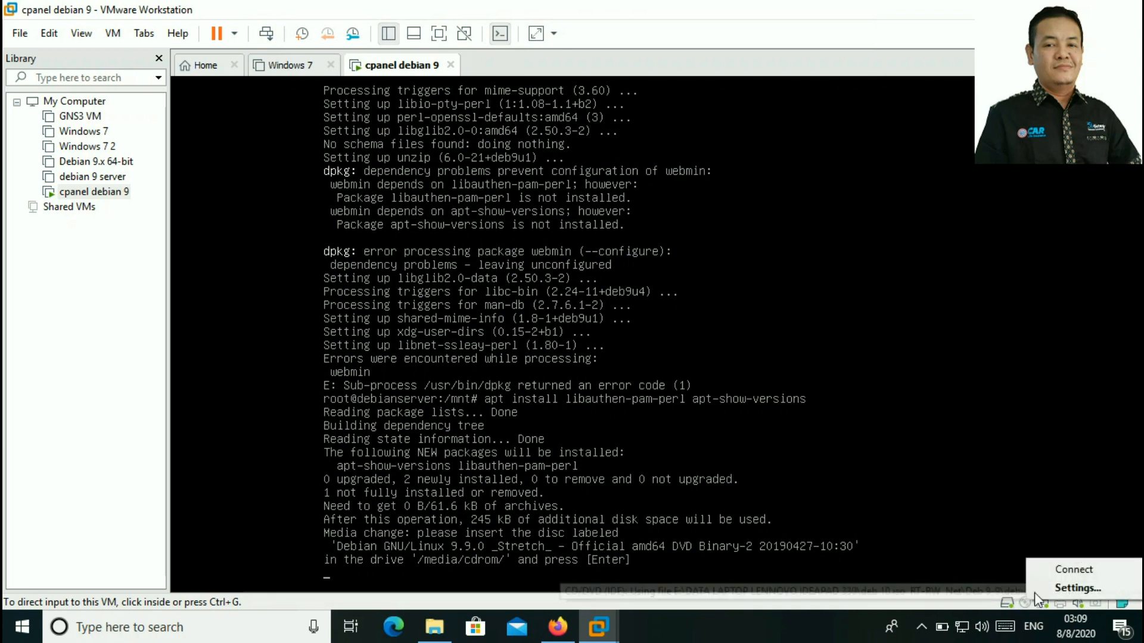
left_click(1066, 570)
left_click(878, 483)
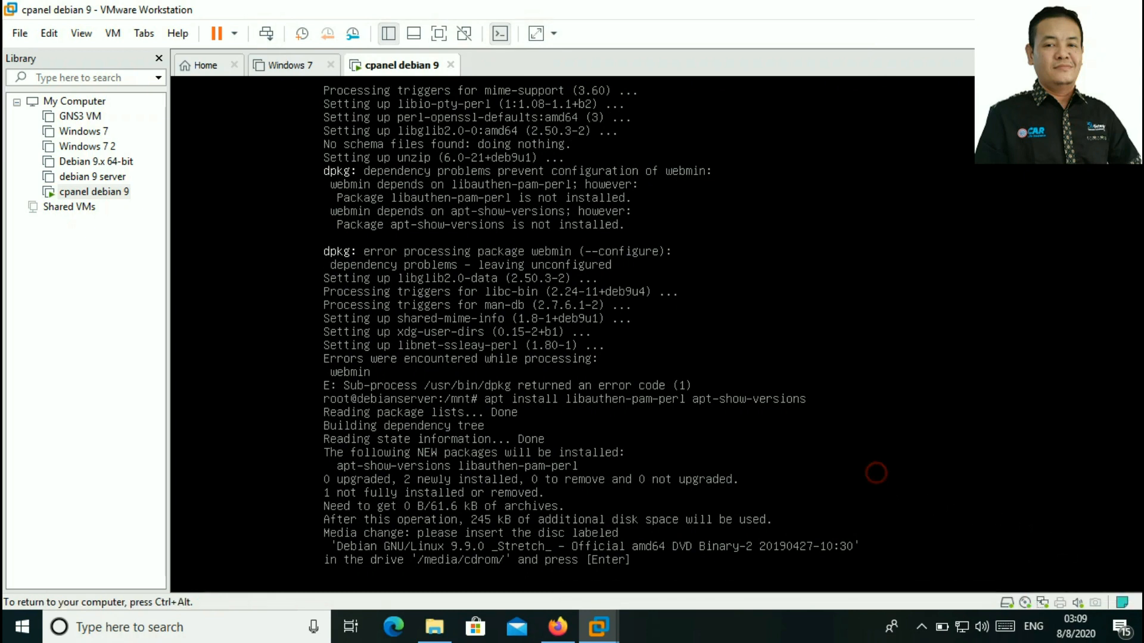
key("Return")
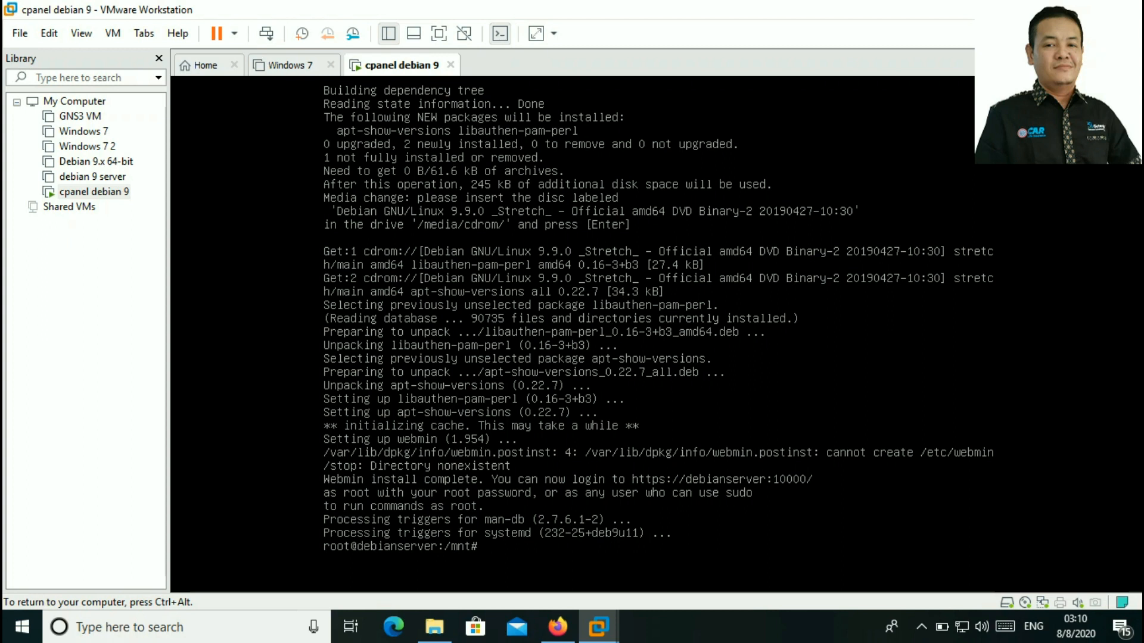
Compare the network adapter settings of the Windows 7 and cpanel debian 9 virtual machines
key("ctrl+alt")
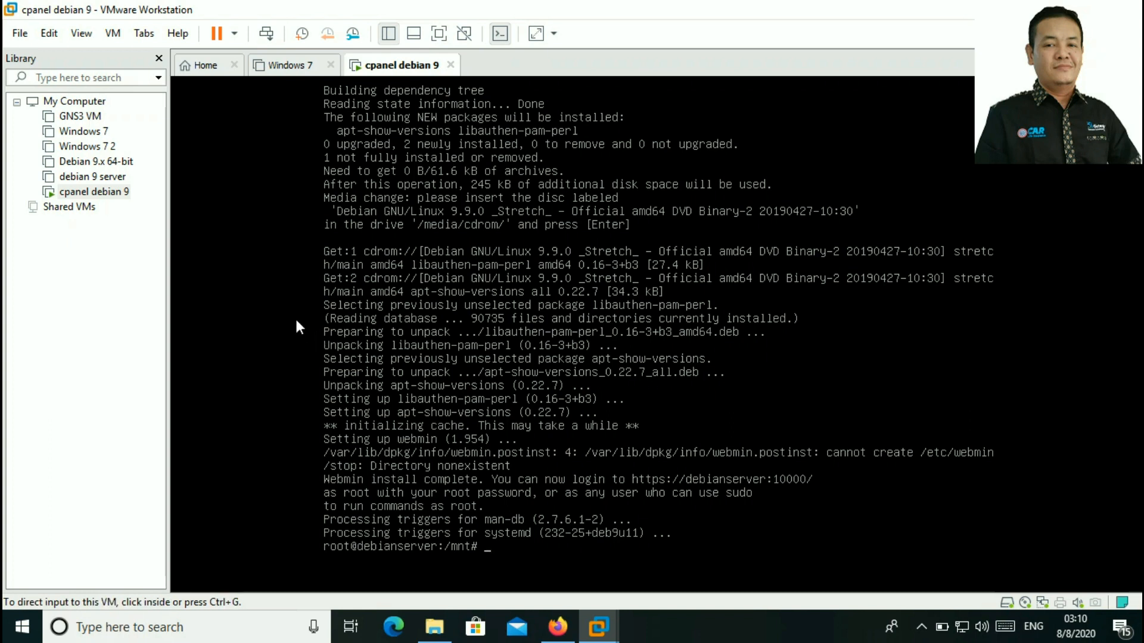
left_click(284, 67)
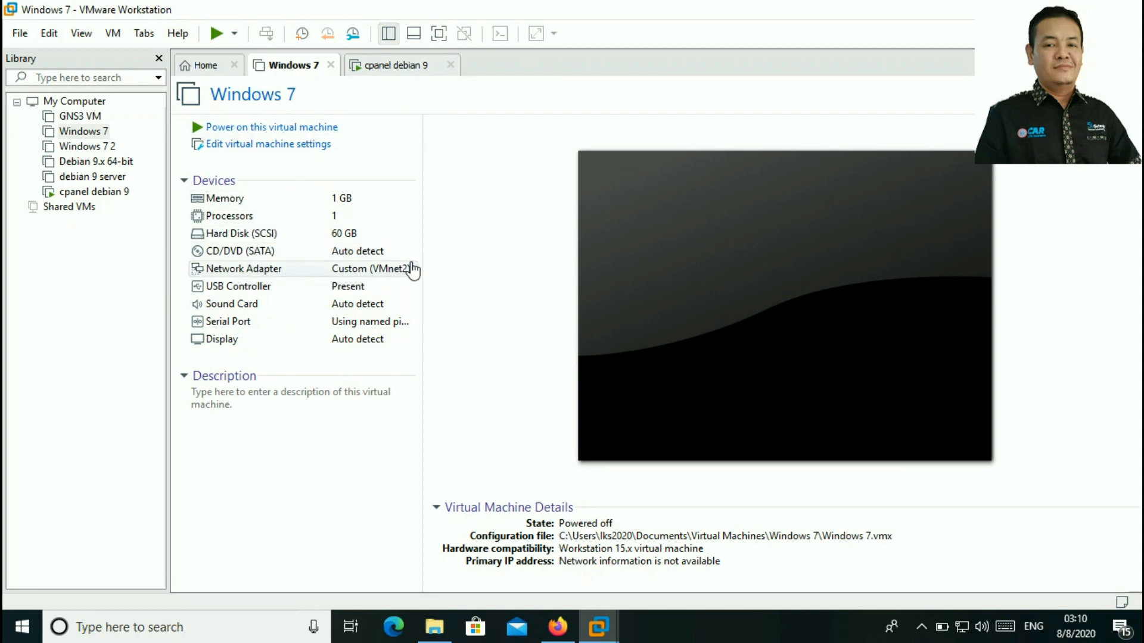
left_click(392, 70)
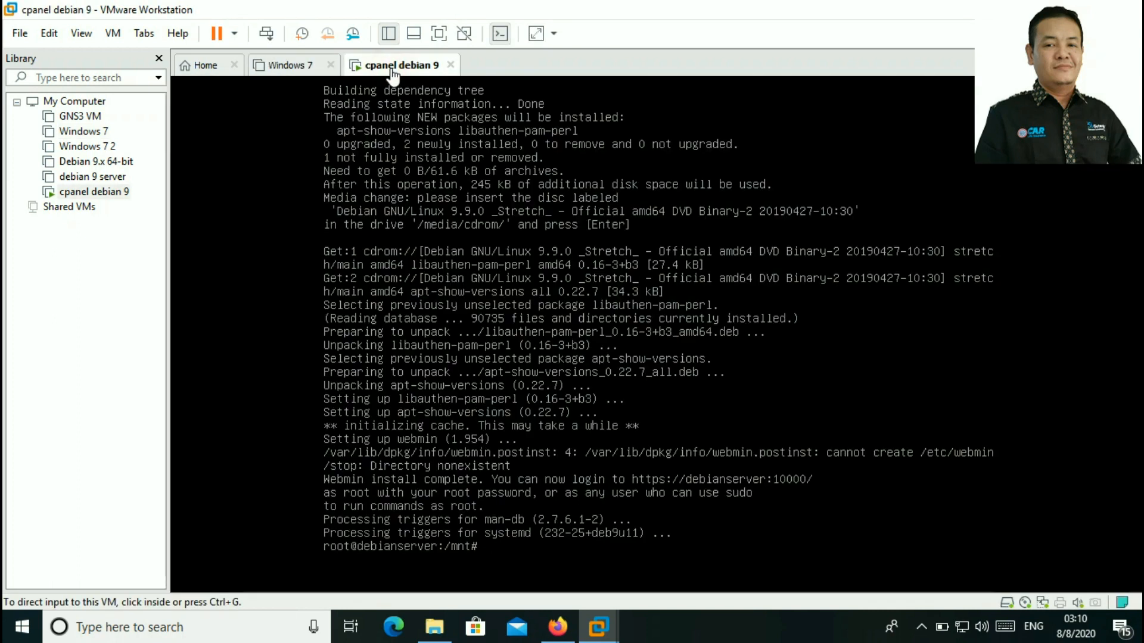
left_click(116, 34)
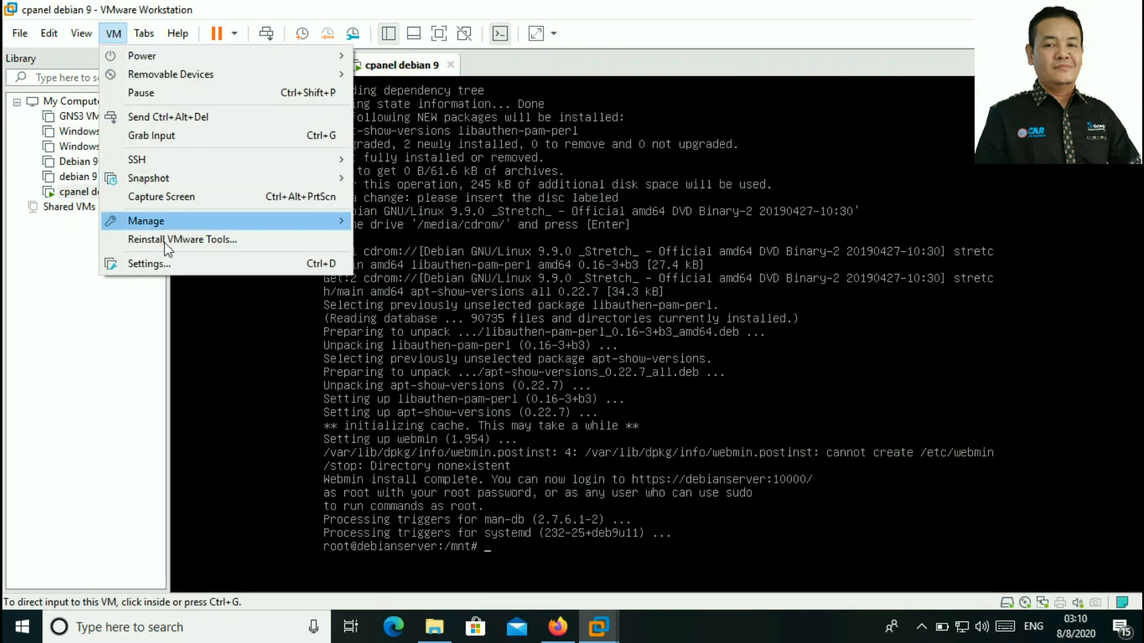
left_click(160, 268)
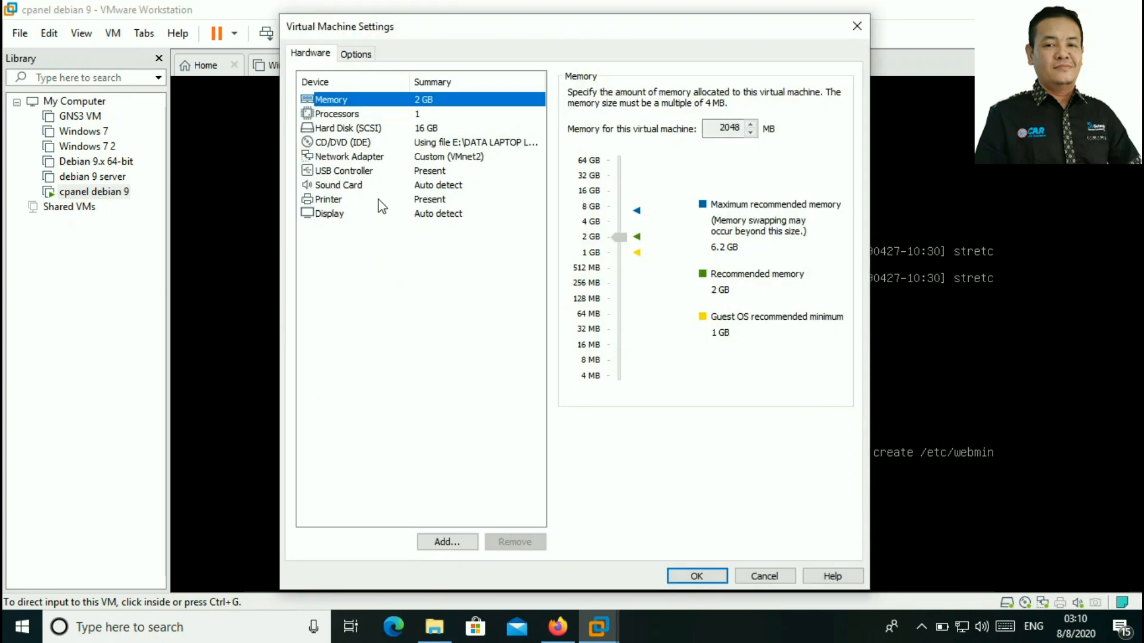
left_click(373, 157)
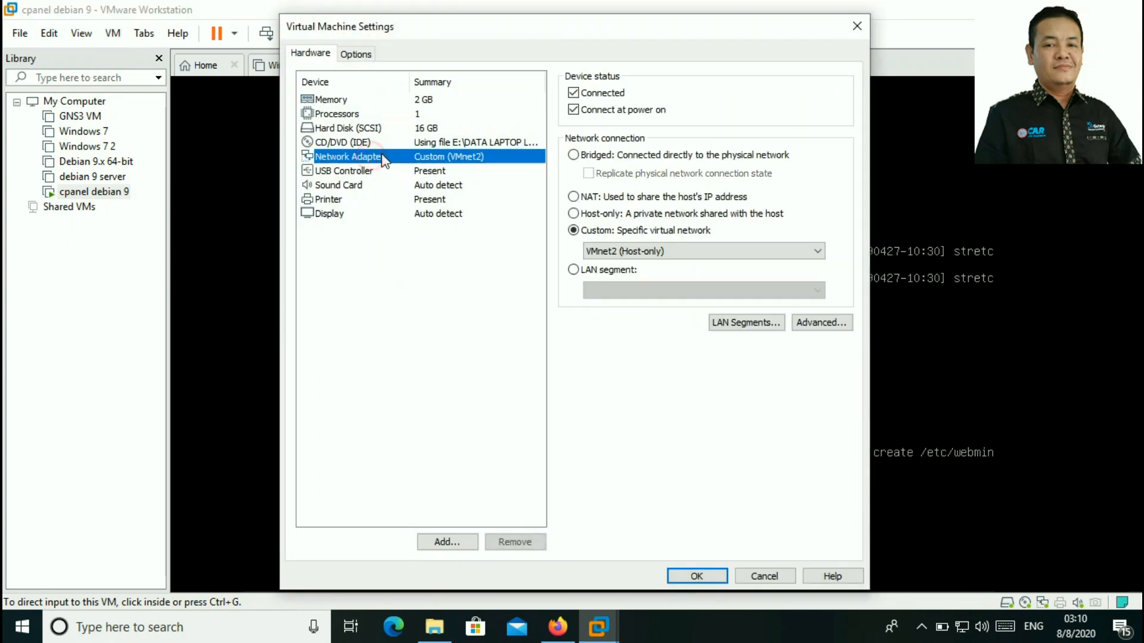
left_click(857, 32)
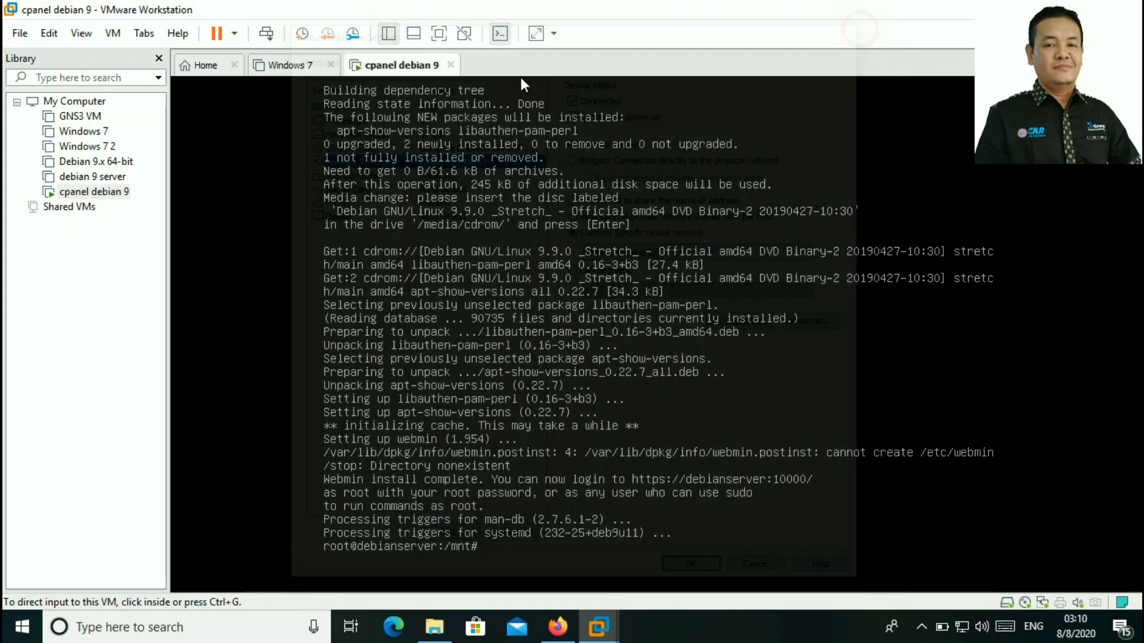
Power on the Windows 7 virtual machine and postpone its Windows activation to reach the desktop
left_click(302, 70)
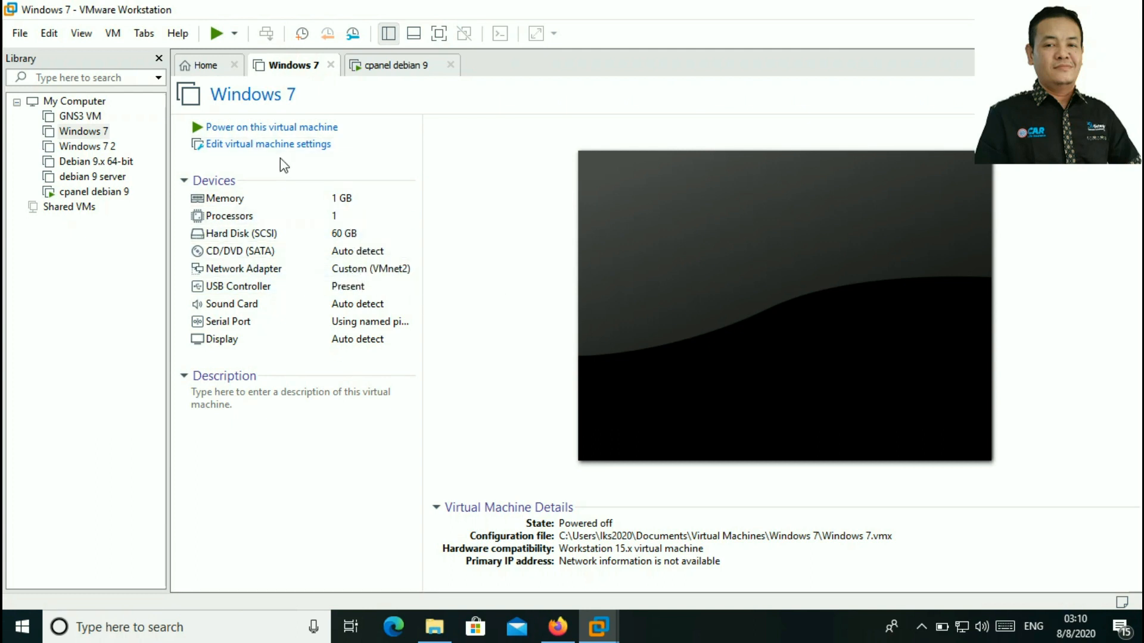
left_click(311, 128)
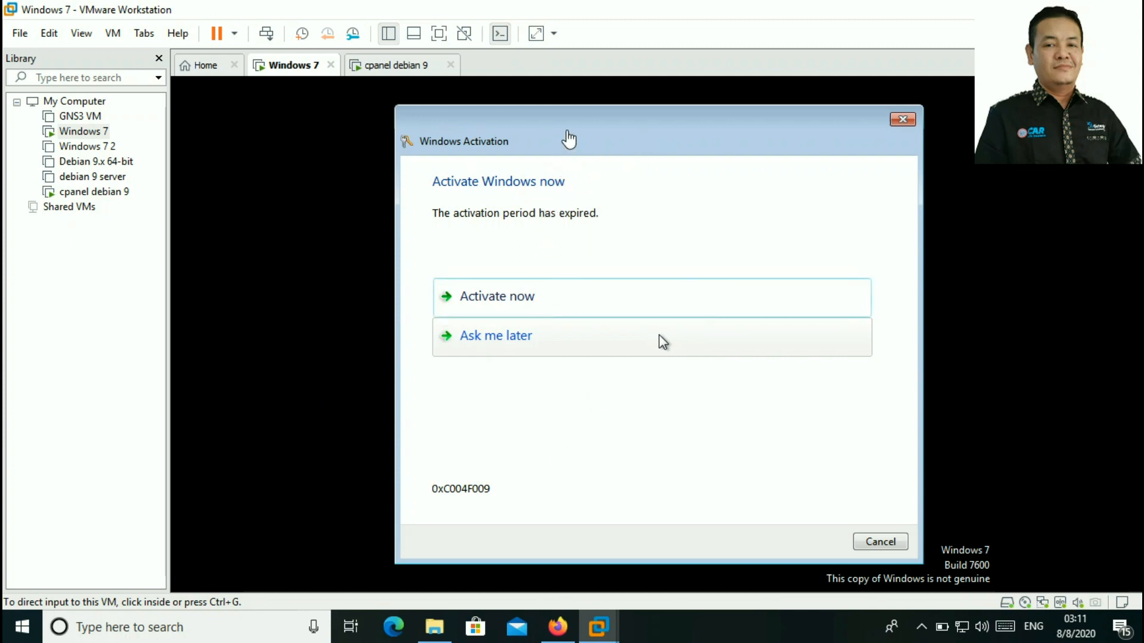
left_click(481, 344)
left_click(482, 343)
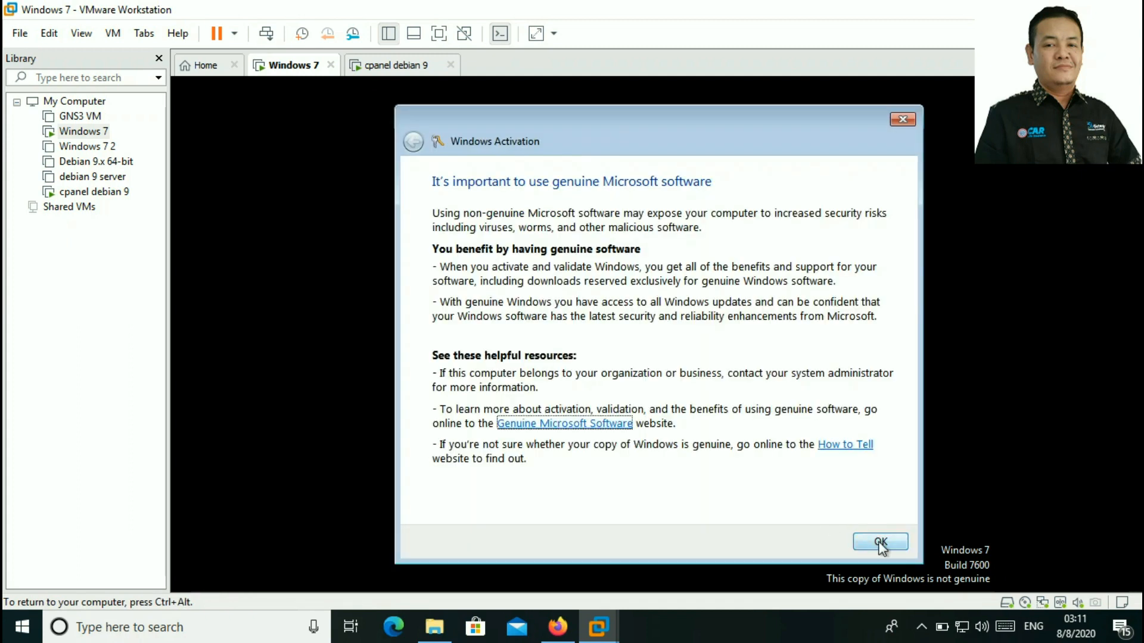
left_click(880, 542)
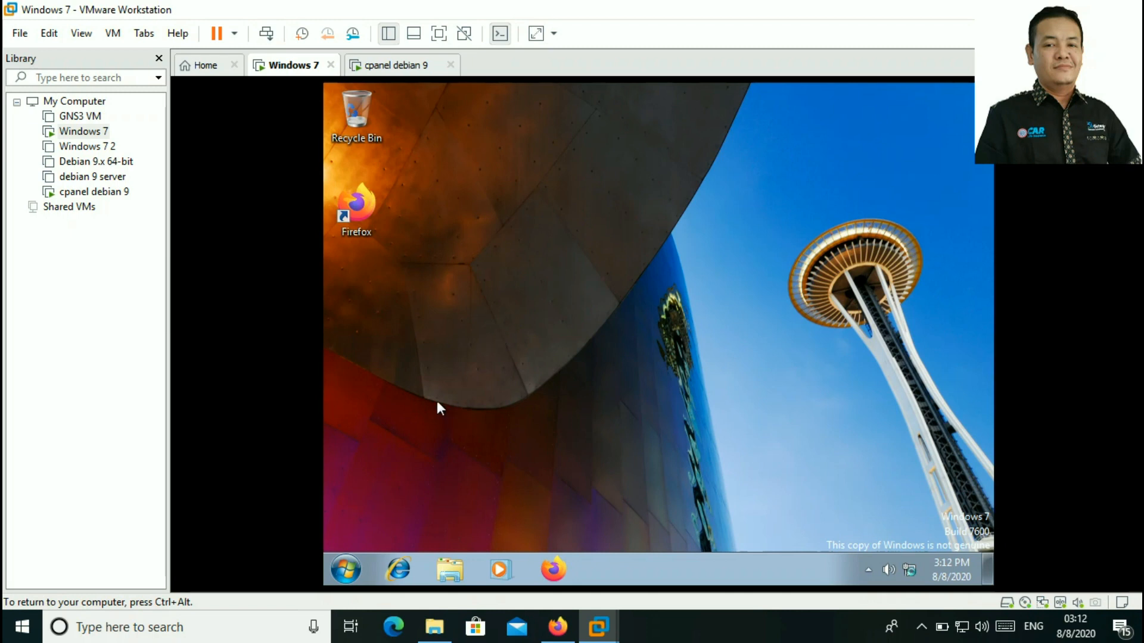
Mount the VMware Tools installer in the Windows 7 virtual machine and dismiss the installation hint
key("ctrl+alt")
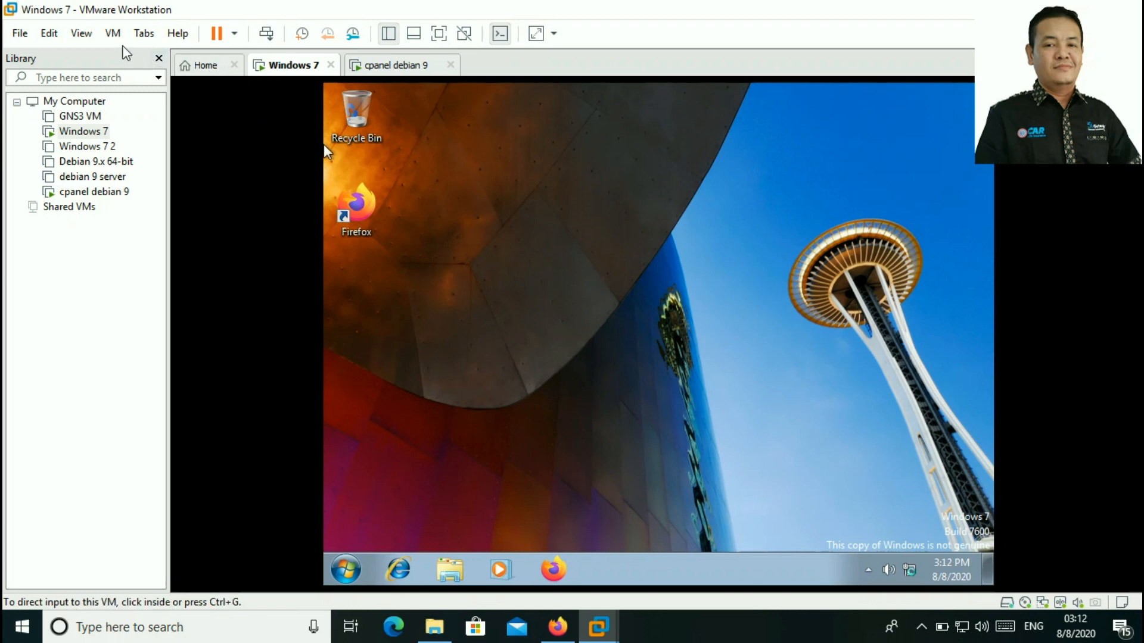
left_click(105, 34)
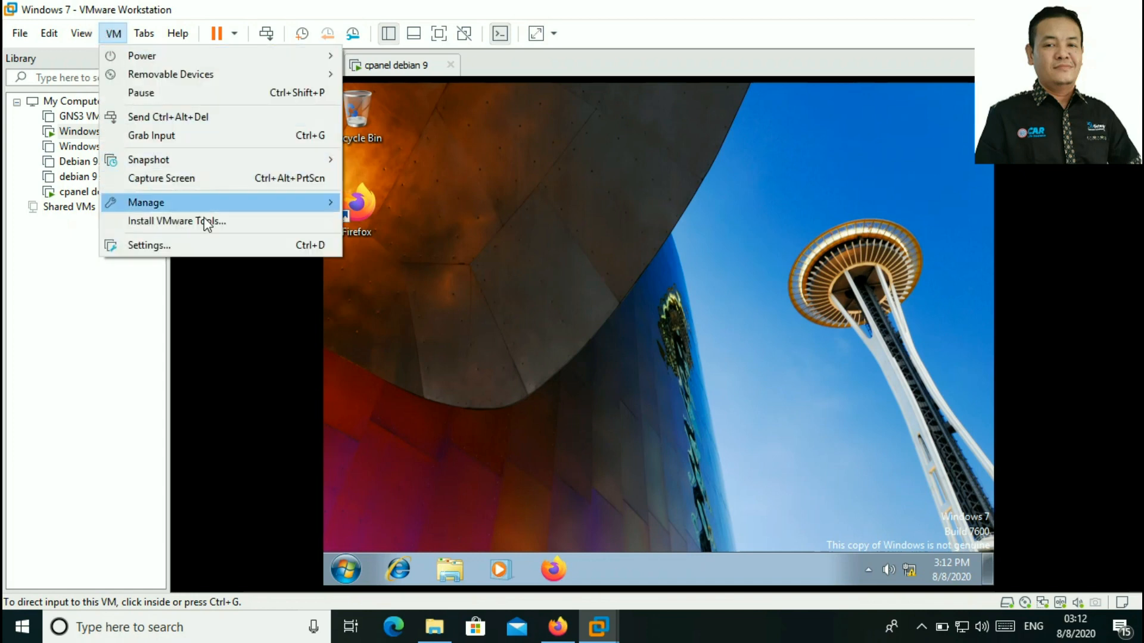
left_click(238, 221)
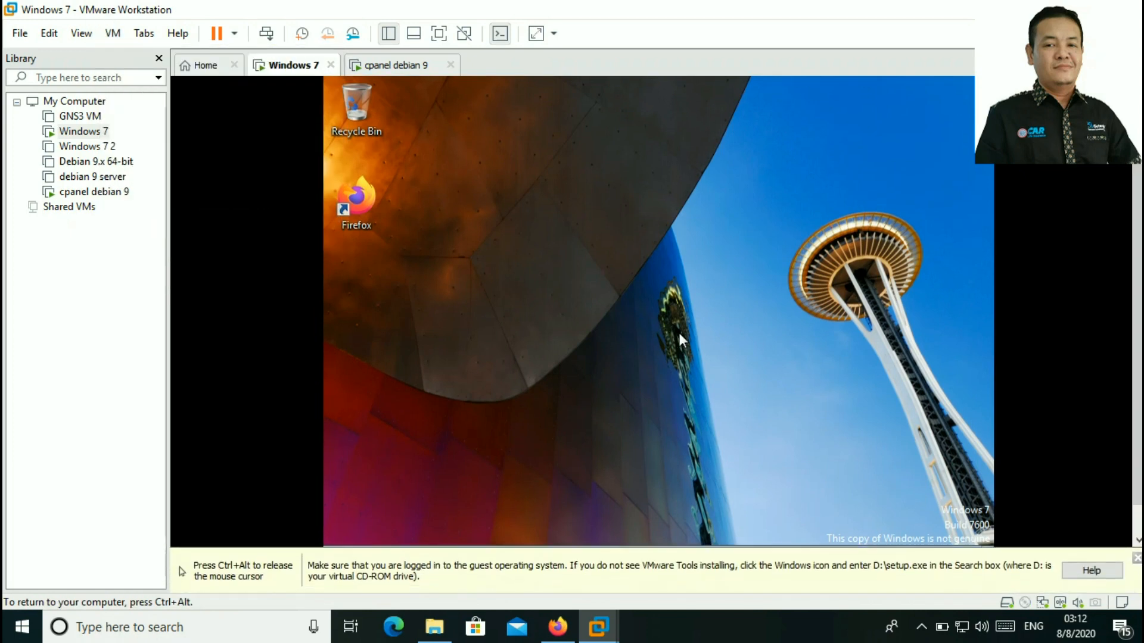
key("ctrl+alt")
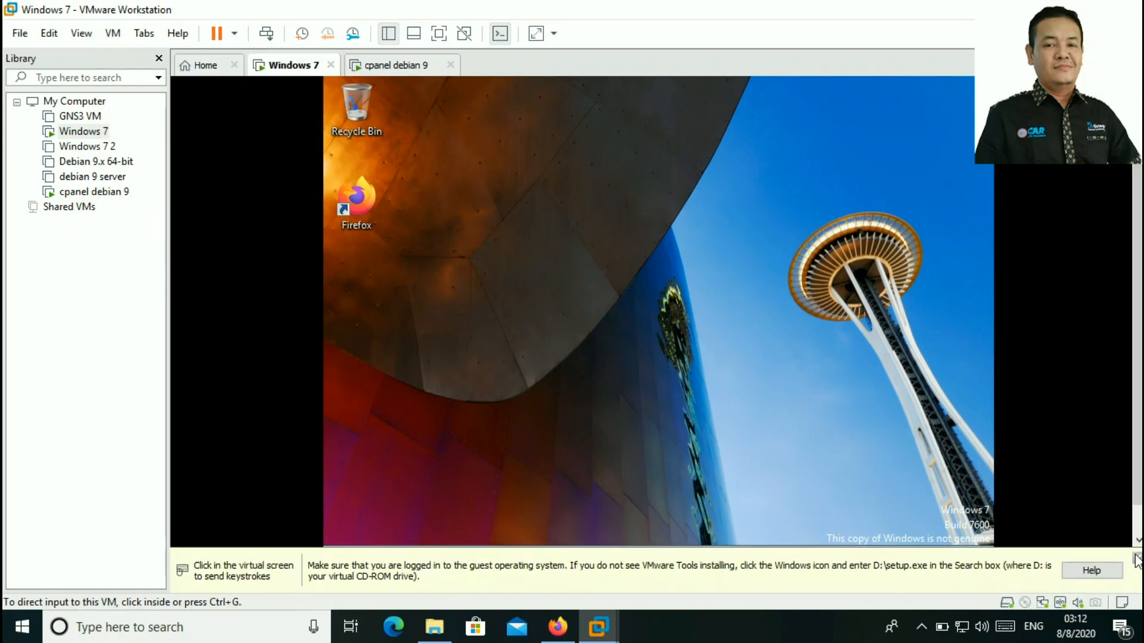
left_click(576, 501)
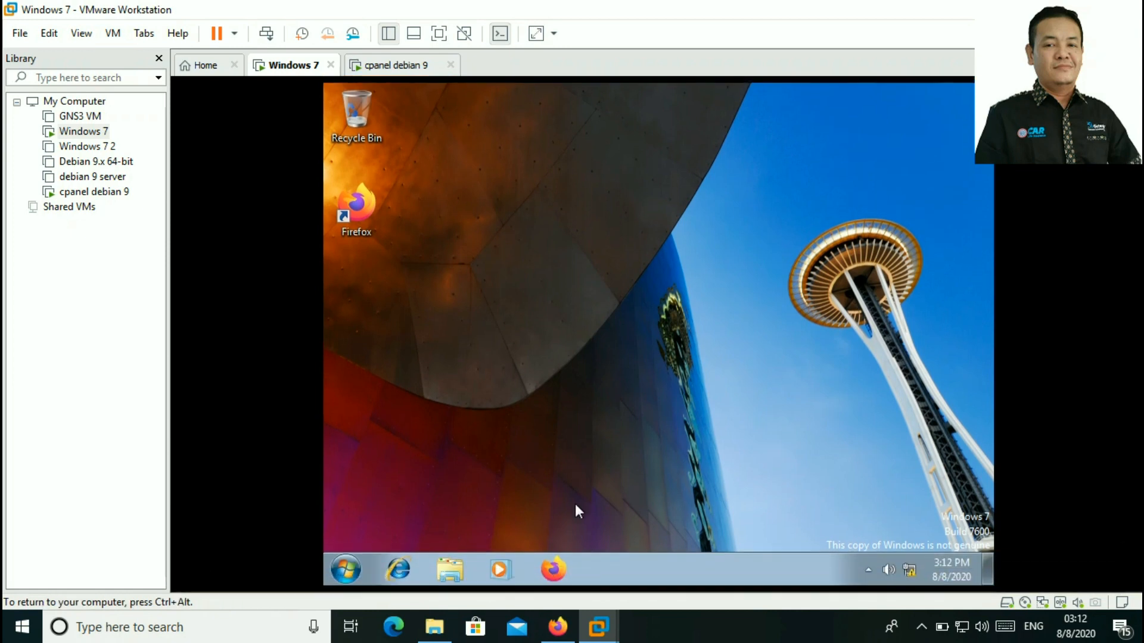
Open the VMware Tools DVD drive (D:) in the Windows 7 guest and check the computer's system type in its properties
left_click(458, 565)
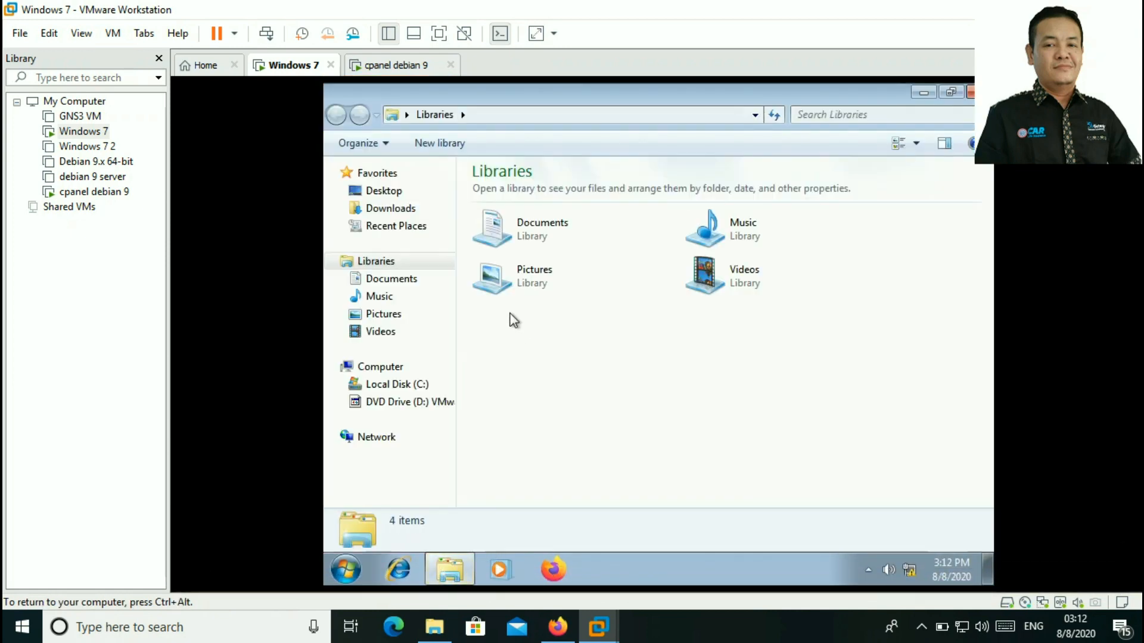
left_click(420, 403)
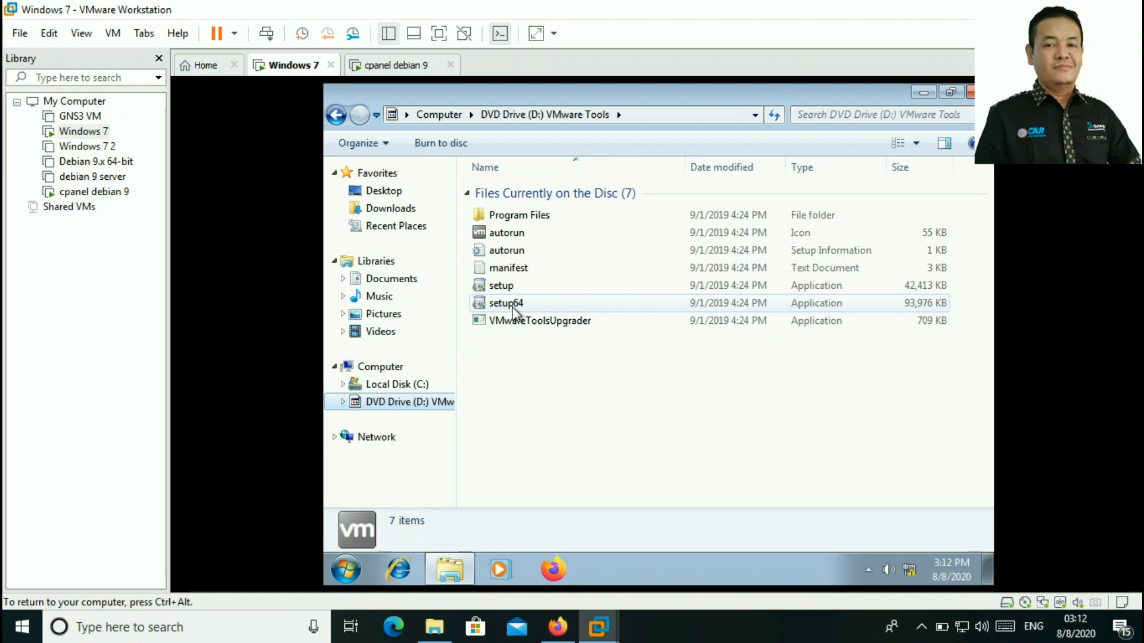
right_click(386, 369)
left_click(429, 353)
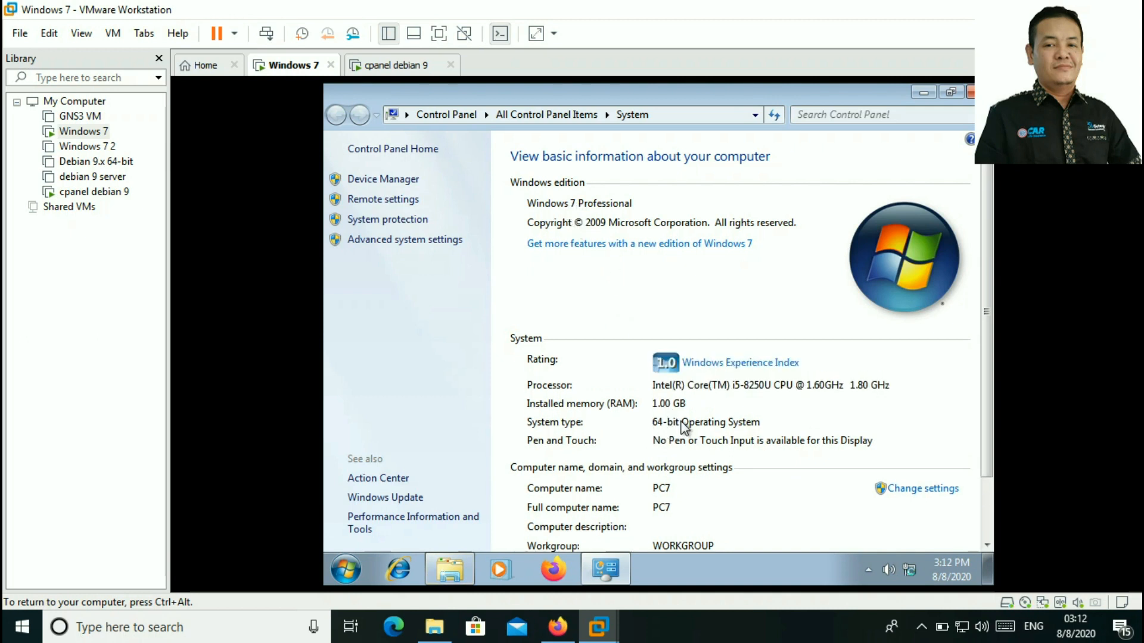
Try to install VMware Tools by running setup64 from the DVD drive (D:), allowing it to make changes
left_click(970, 91)
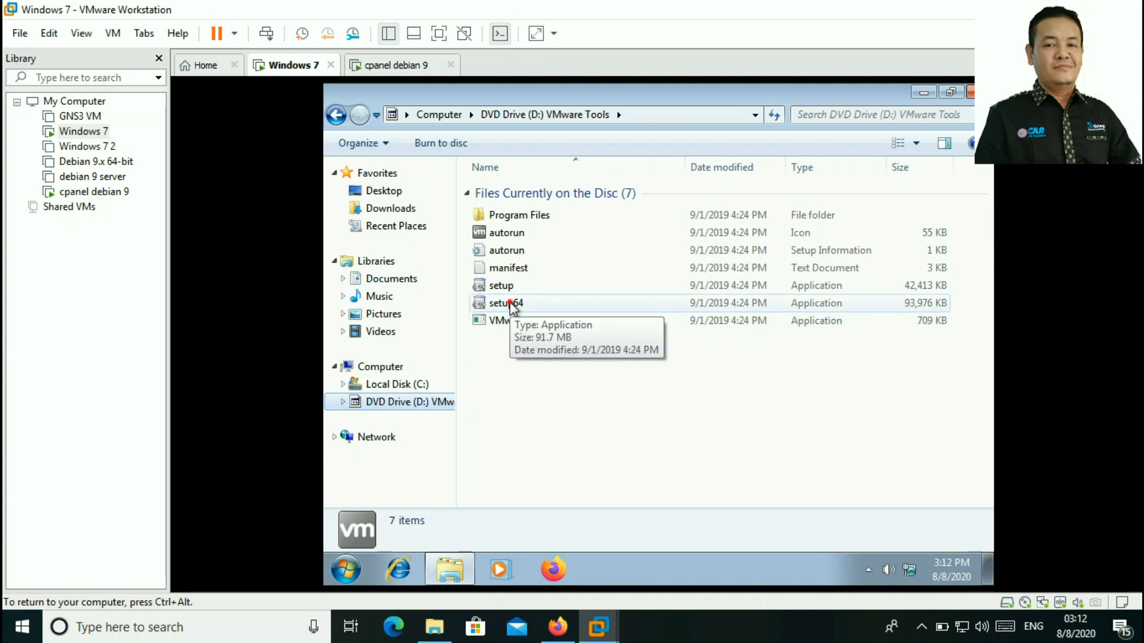
double_click(511, 304)
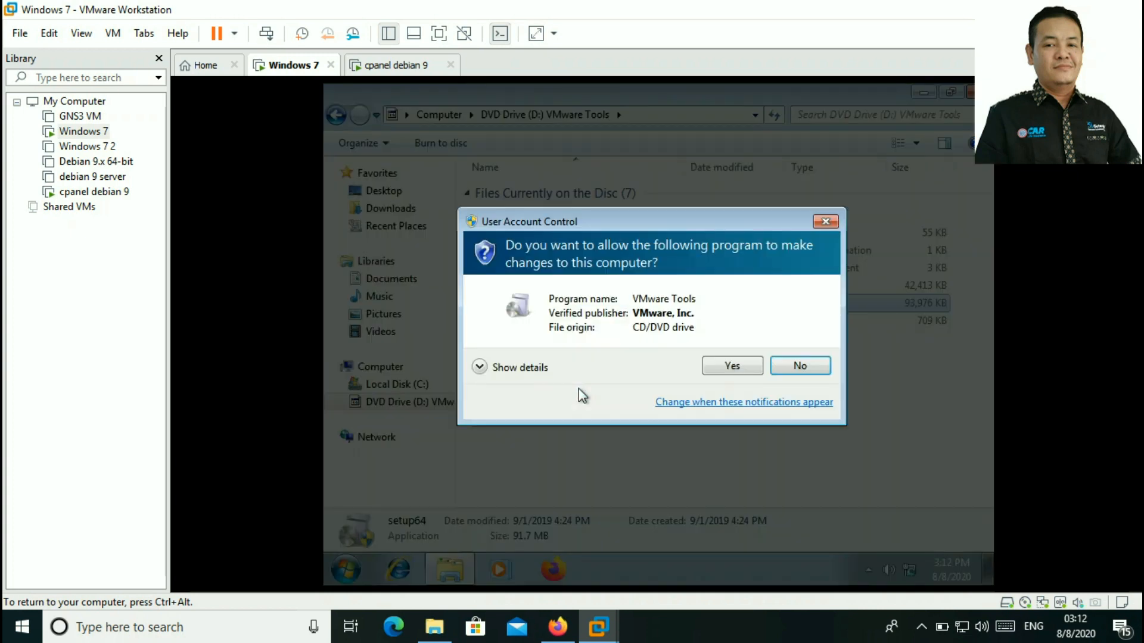
left_click(715, 368)
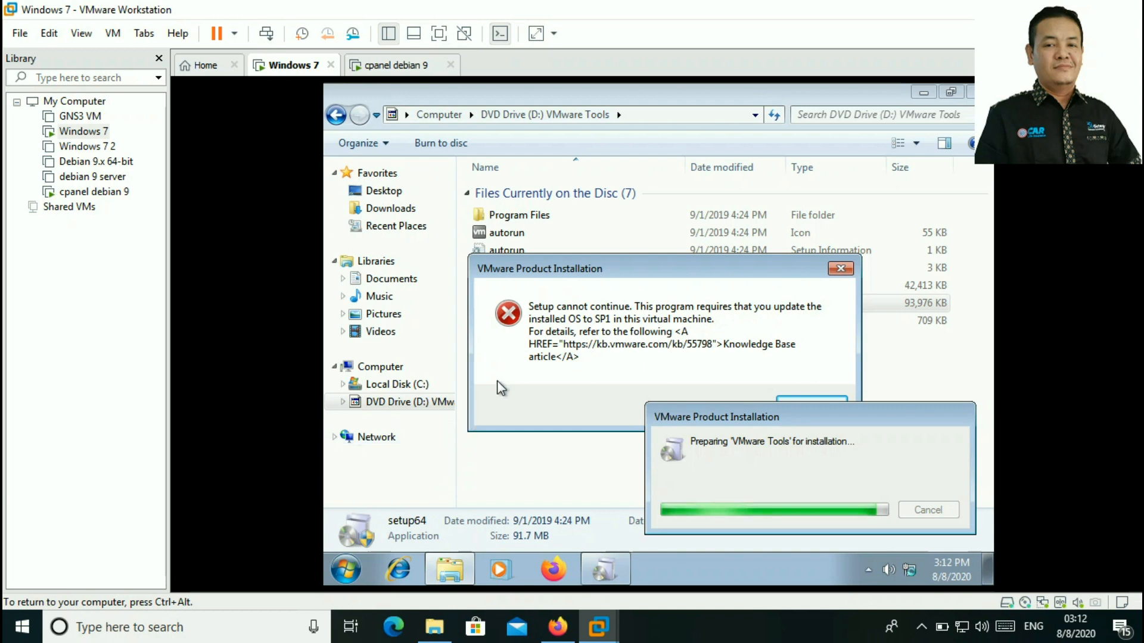
left_click(775, 113)
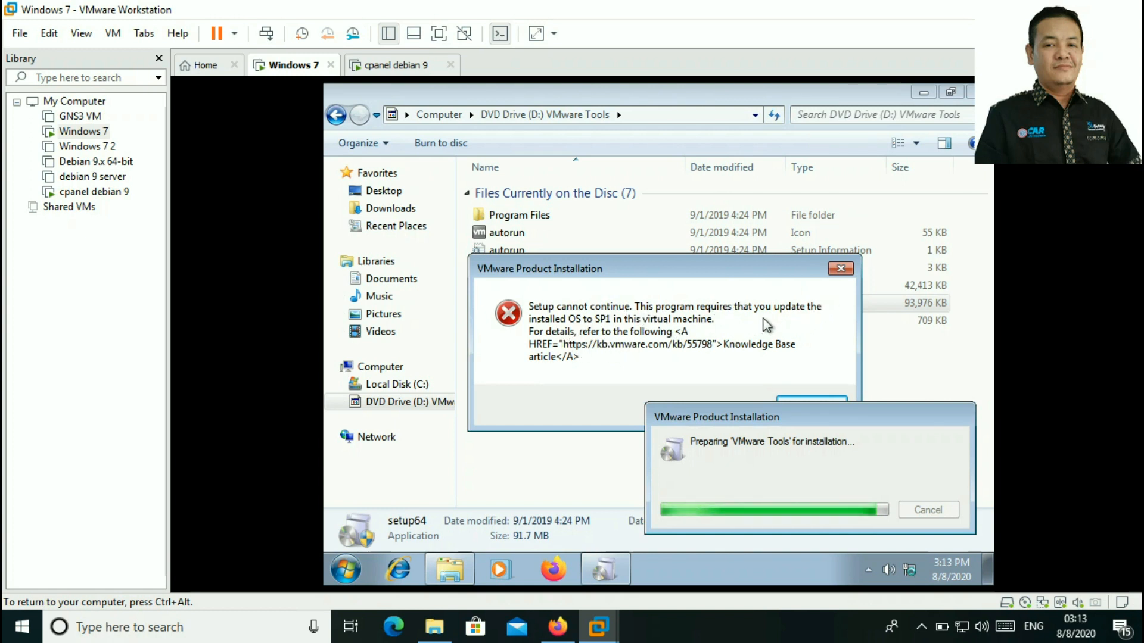
left_click(840, 269)
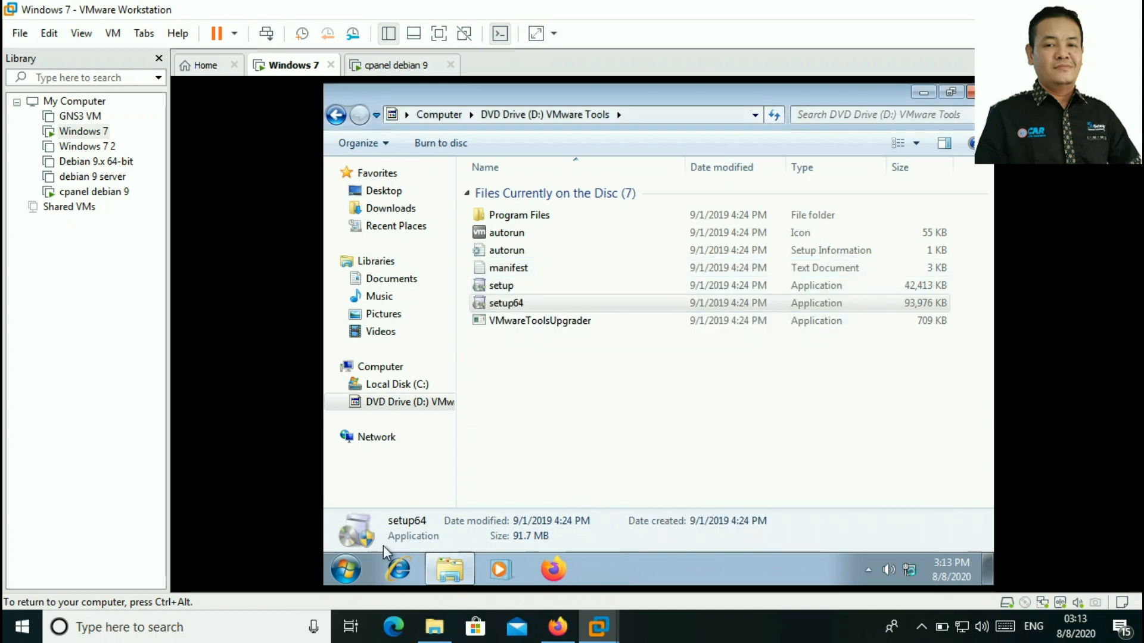
key("alt+F4")
Recheck the Windows edition and system type in the computer's properties, and return to the guest desktop
left_click(449, 569)
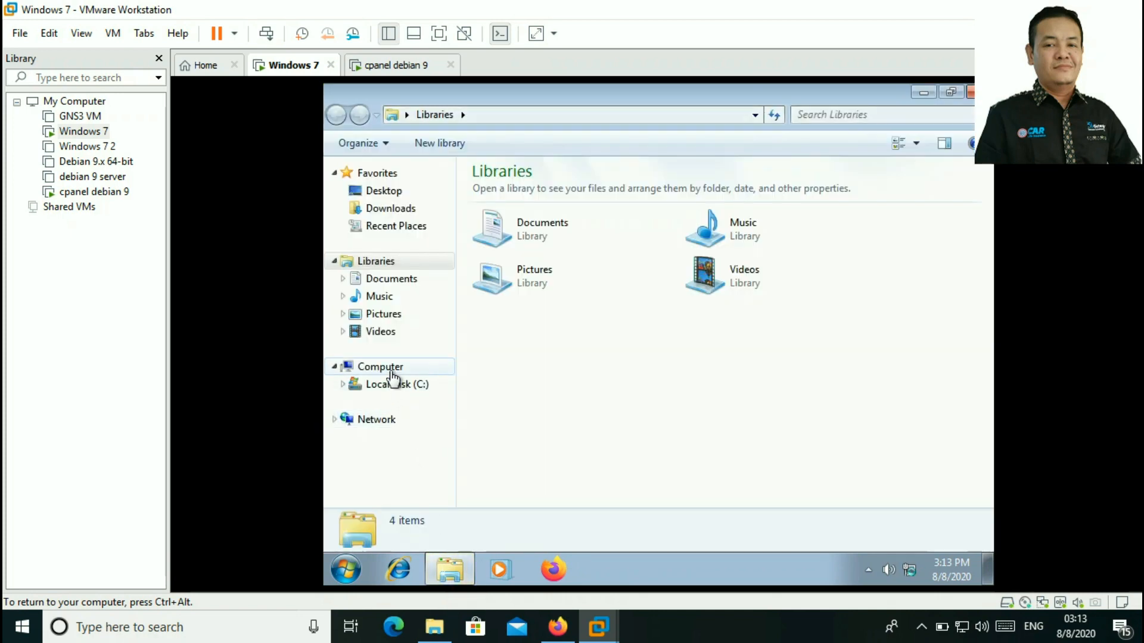
right_click(390, 367)
left_click(412, 356)
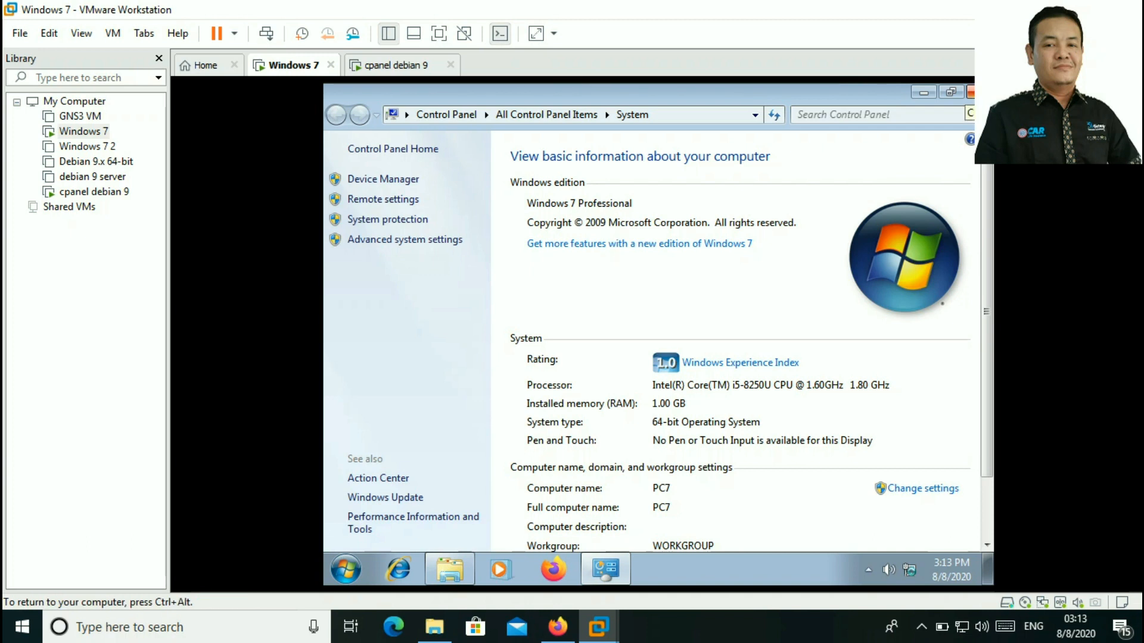
left_click(970, 91)
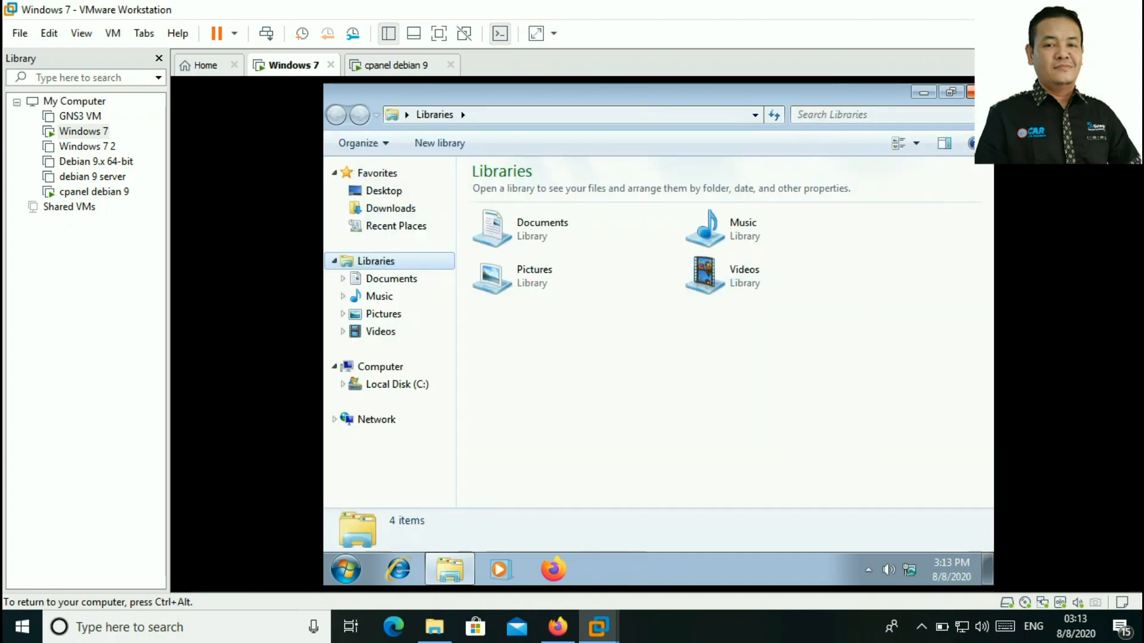
left_click(970, 91)
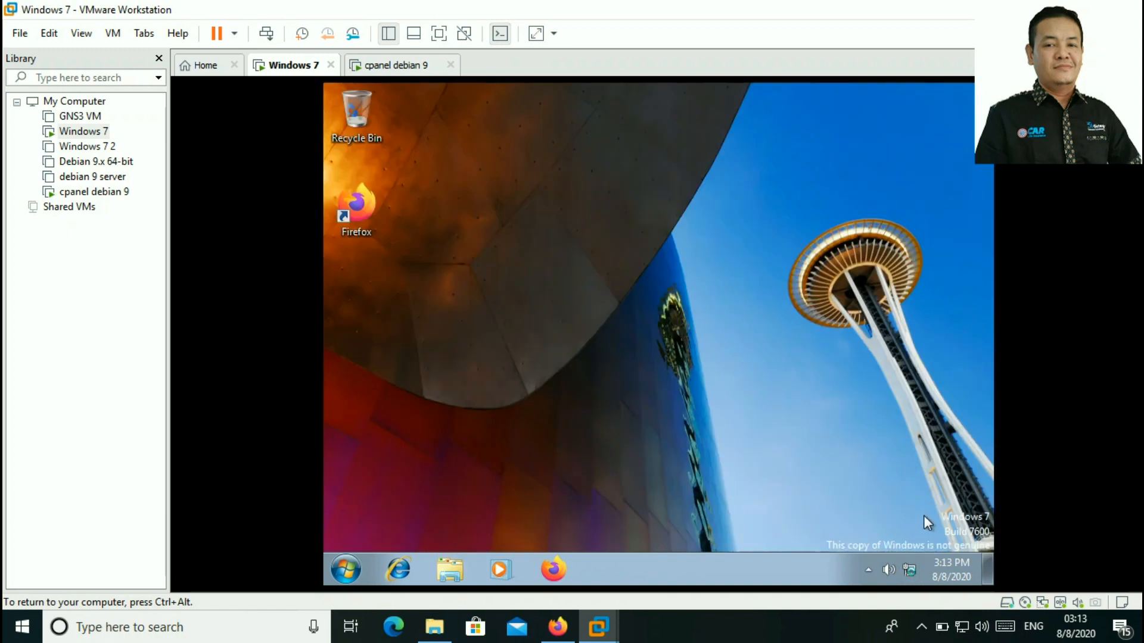
Dismiss the VMware Tools reminder and open the Network and Sharing Center in the Windows 7 guest
mouse_move(912, 569)
key("ctrl+alt")
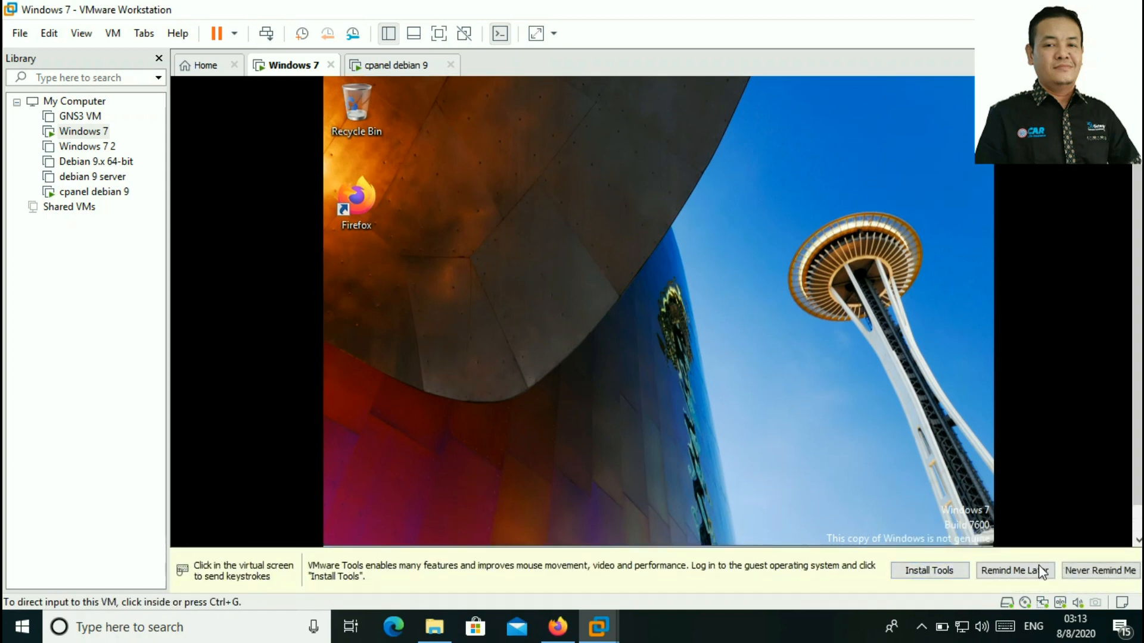
left_click(1082, 573)
left_click(967, 566)
right_click(911, 572)
left_click(840, 562)
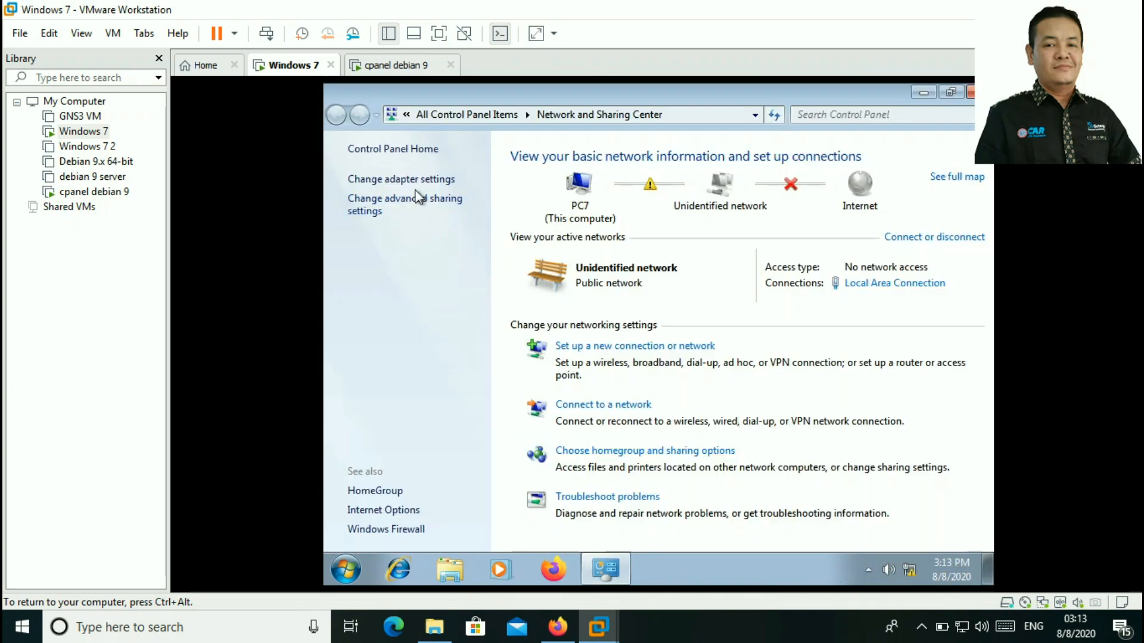
Open the Internet Protocol Version 4 (TCP/IPv4) properties of the Local Area Connection
left_click(413, 178)
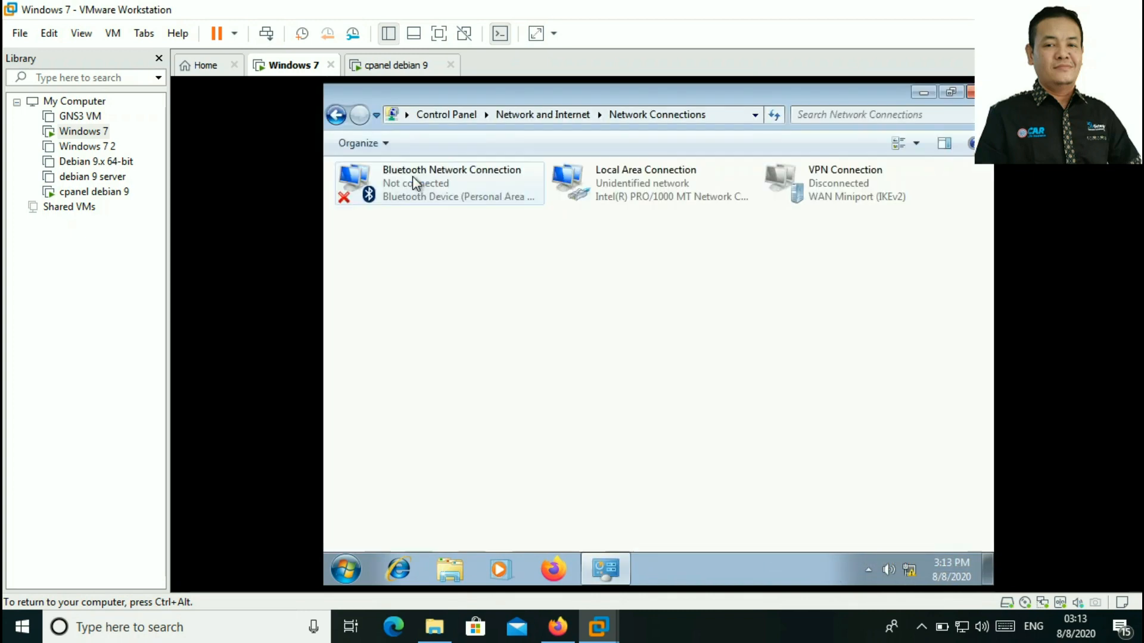
left_click(661, 194)
right_click(627, 180)
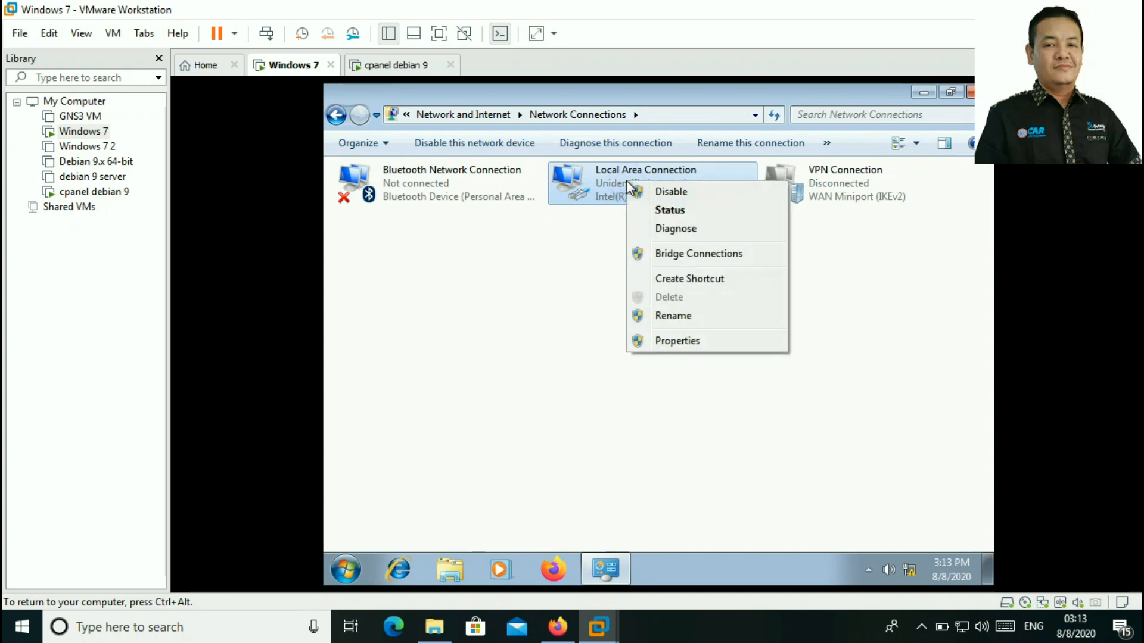
left_click(720, 341)
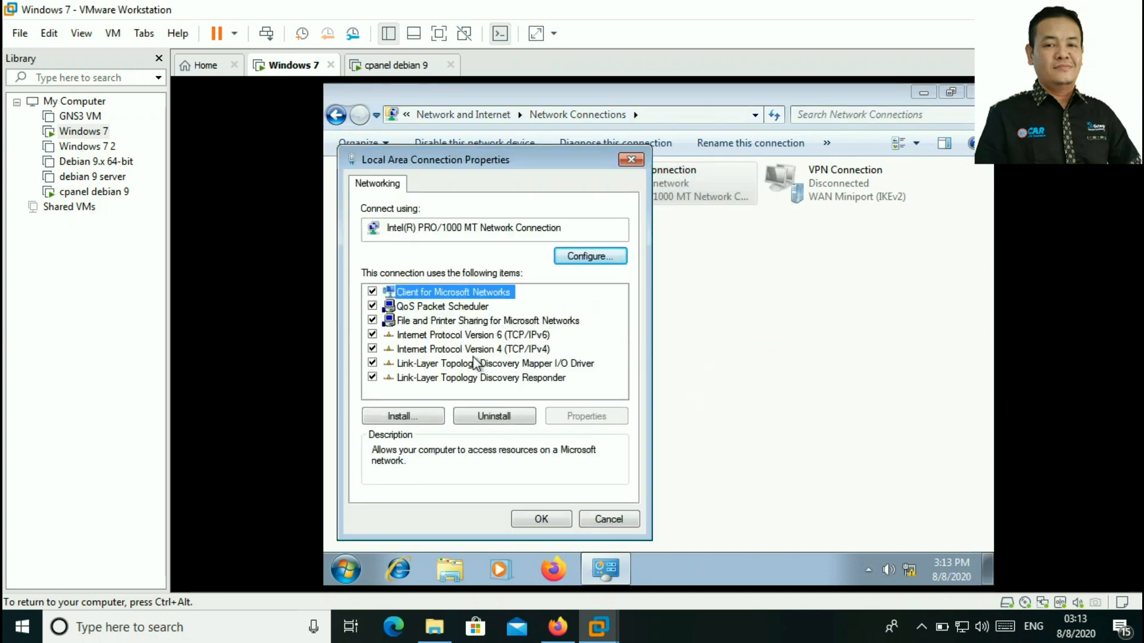
left_click(534, 349)
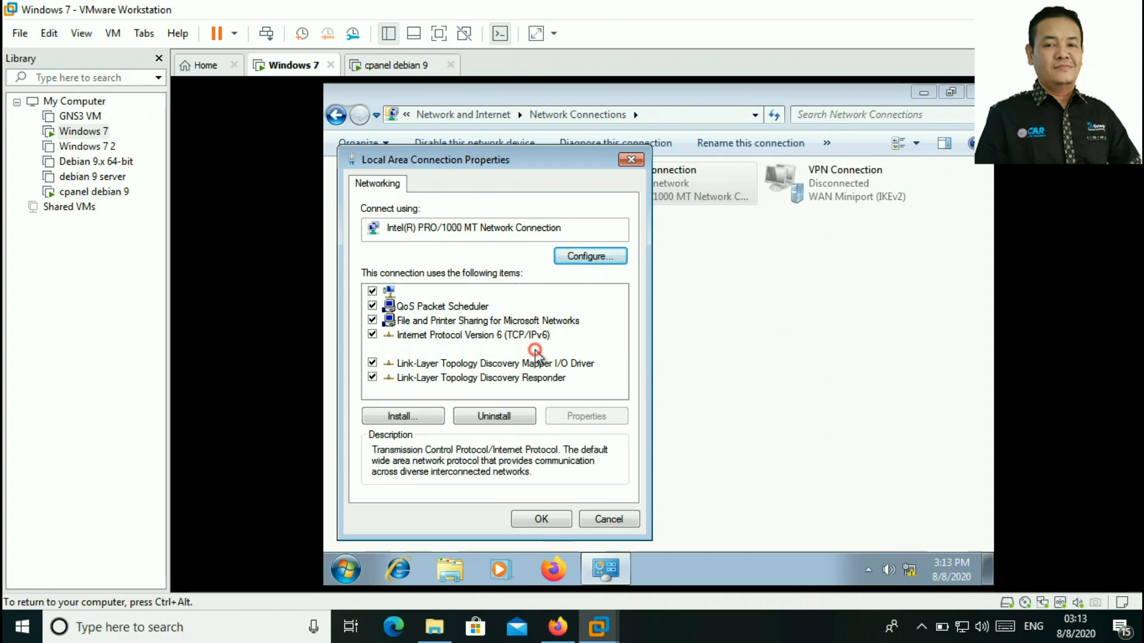
left_click(586, 417)
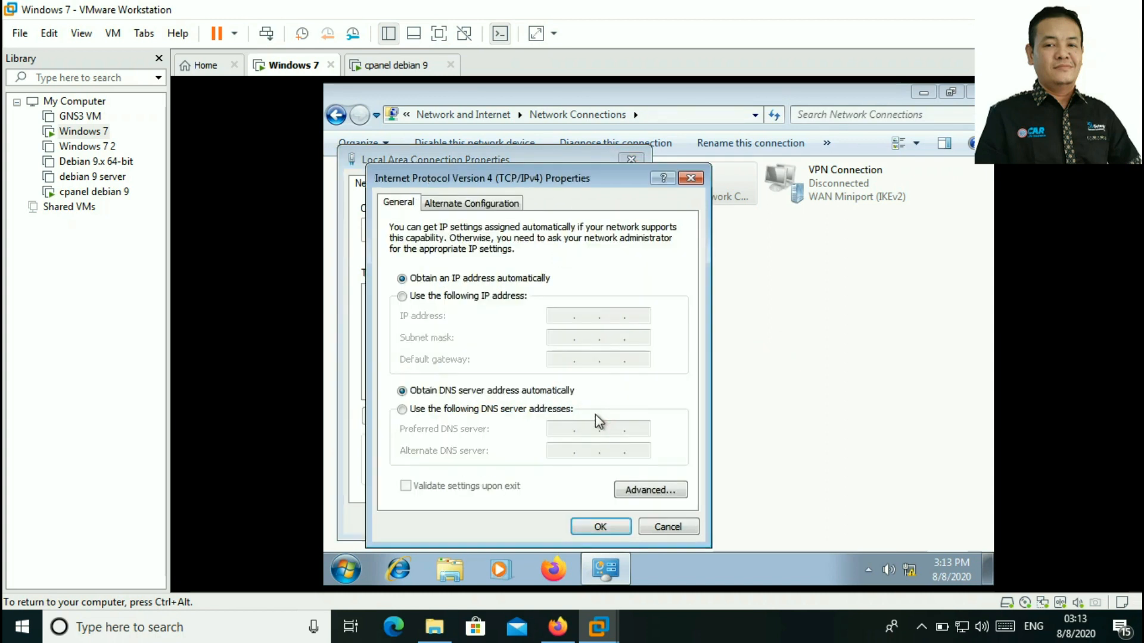
Apply static IP 192.168.100.2, subnet mask 255.255.255.0, and gateway and preferred DNS 192.168.100.1, leaving the network location unchosen
left_click(487, 298)
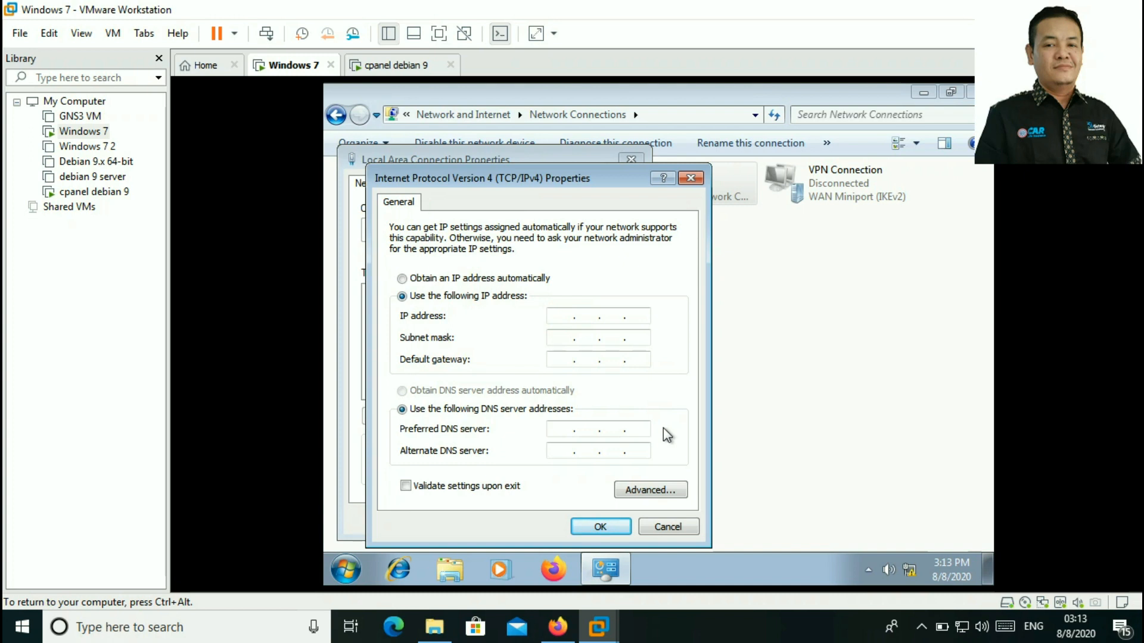
type("192 . 168 . 100 . 2")
left_click(567, 337)
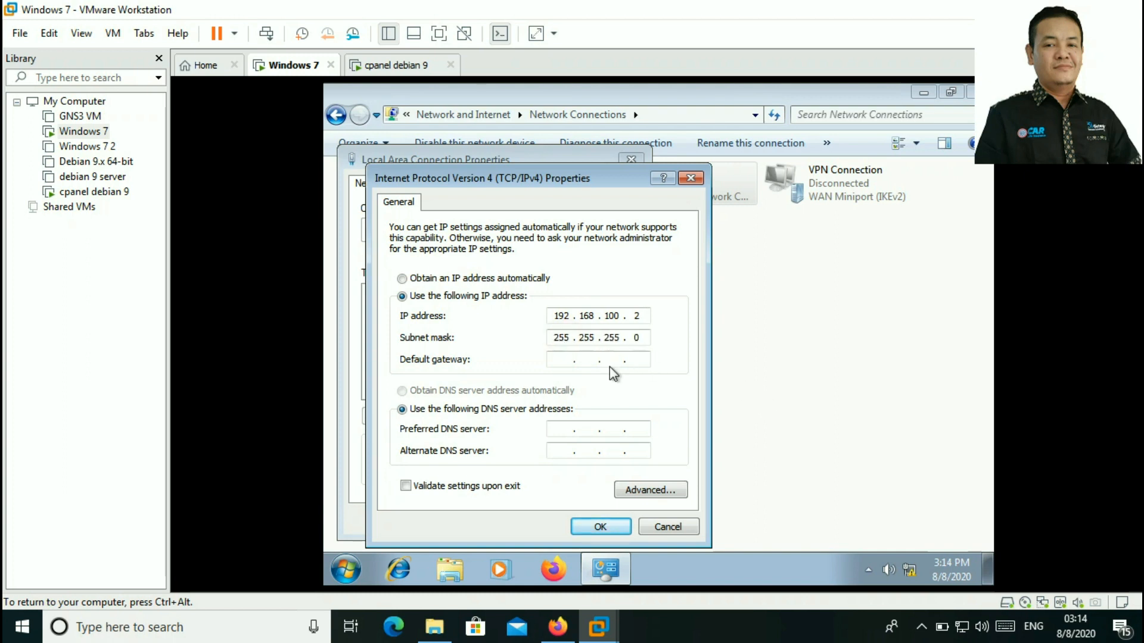
type("192 . 168.100 .")
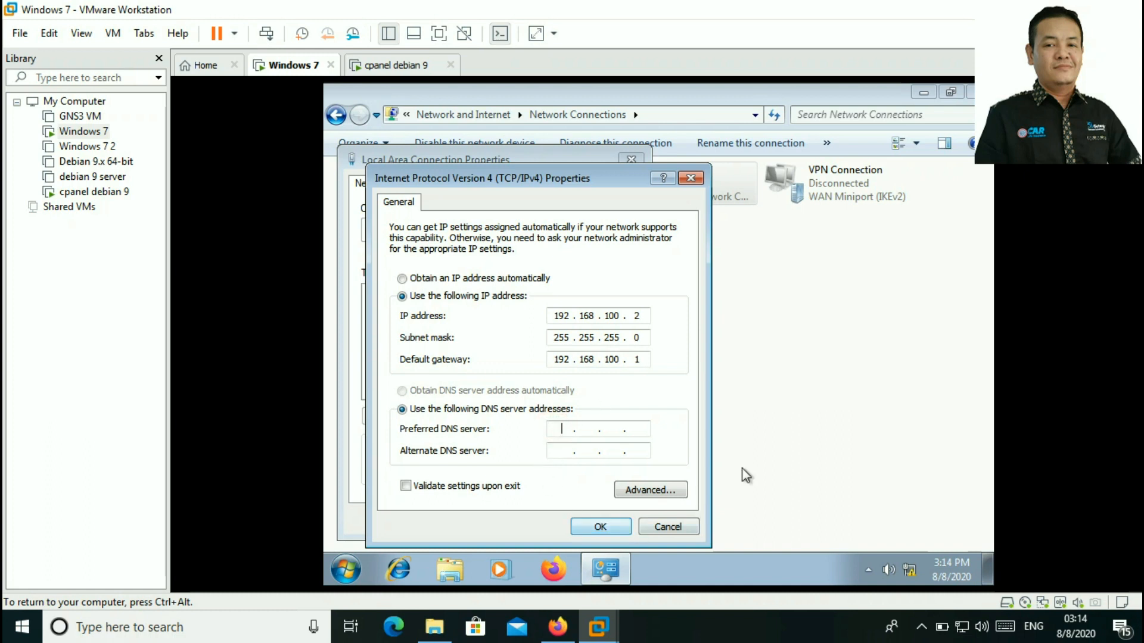
type("192.168100")
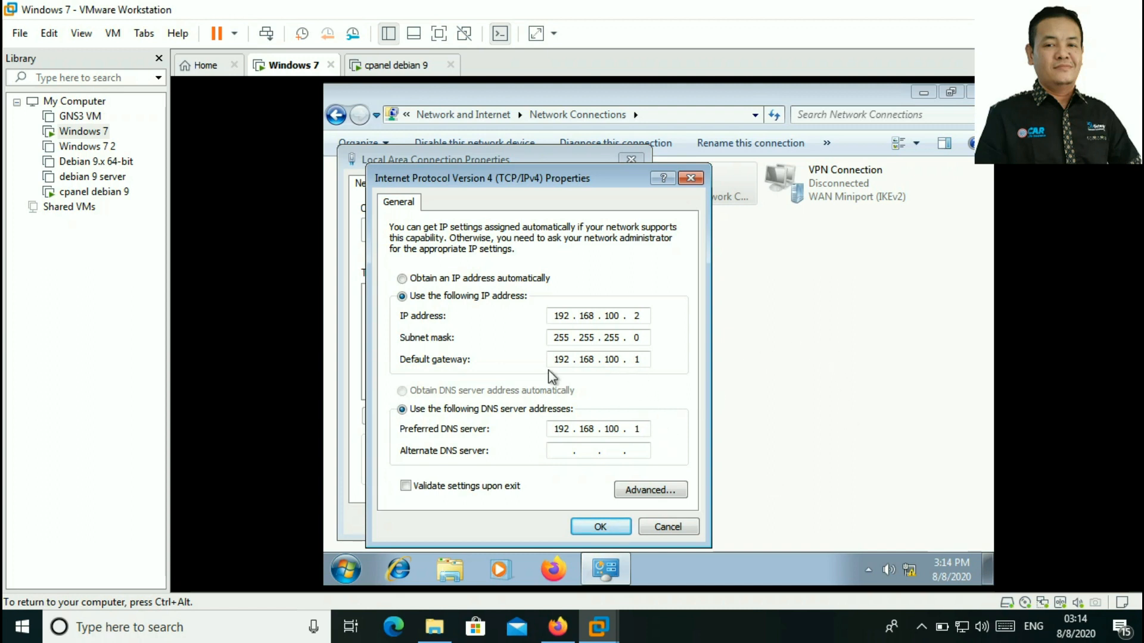
left_click_drag(551, 360, 646, 359)
left_click(564, 429)
left_click(601, 527)
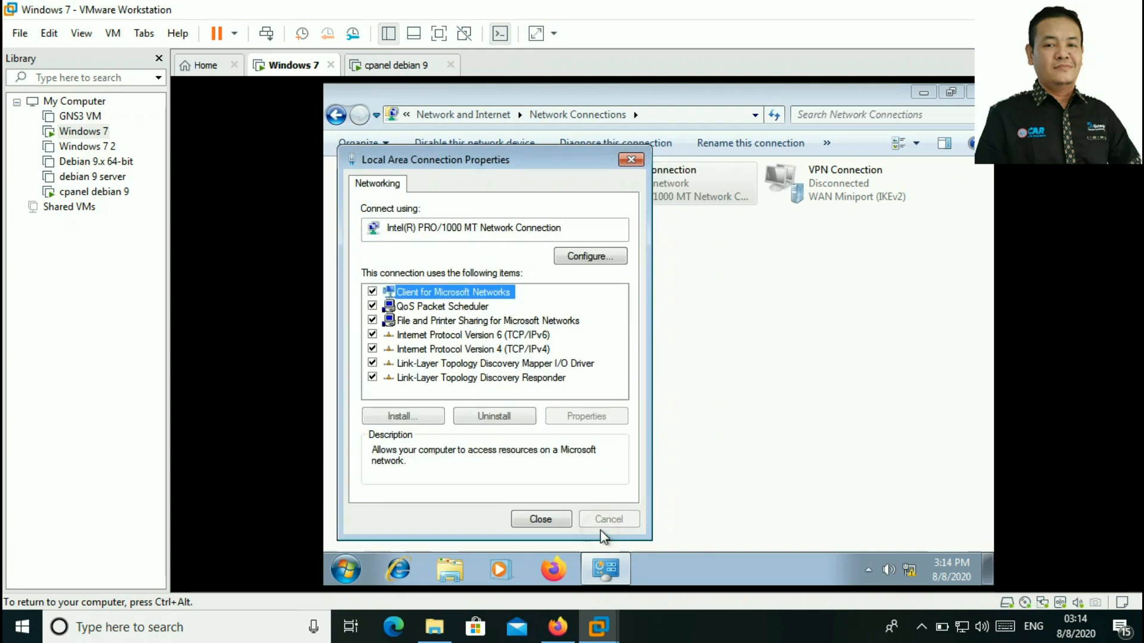
left_click(556, 521)
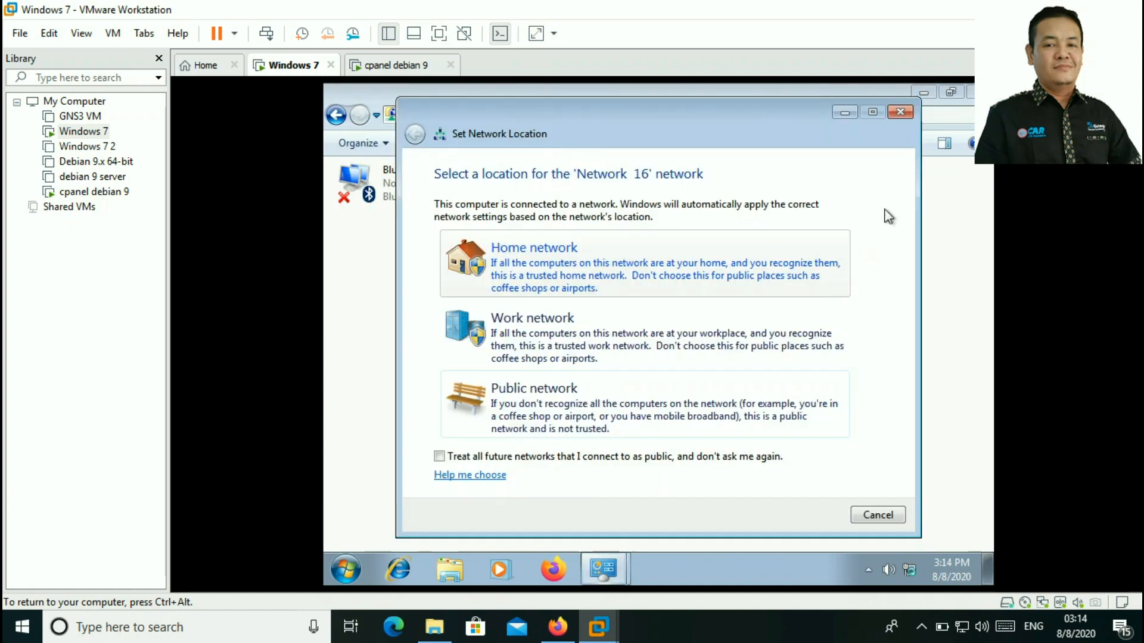
left_click(897, 113)
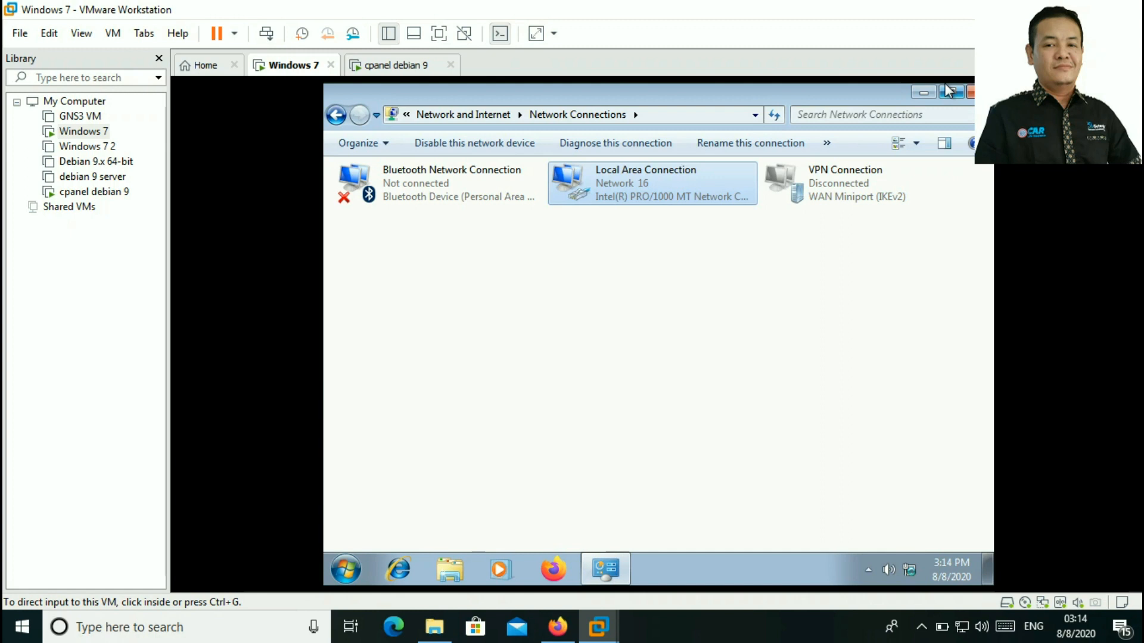
left_click(971, 92)
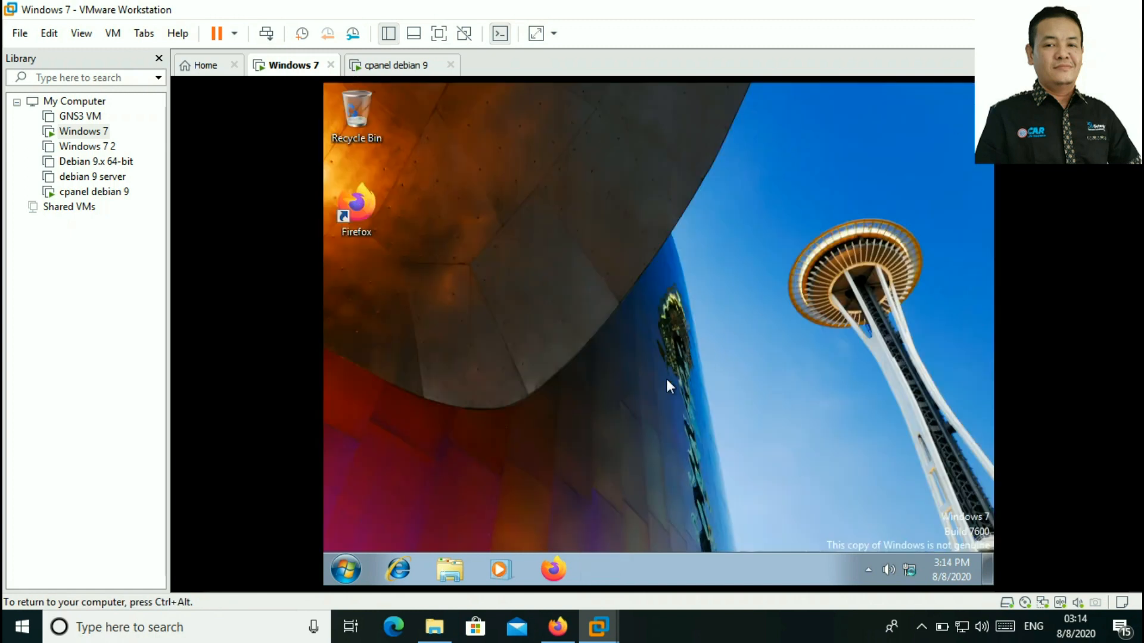
Open a command prompt in the Windows 7 guest and ping 192.168.100.1
left_click(339, 575)
type("cmd")
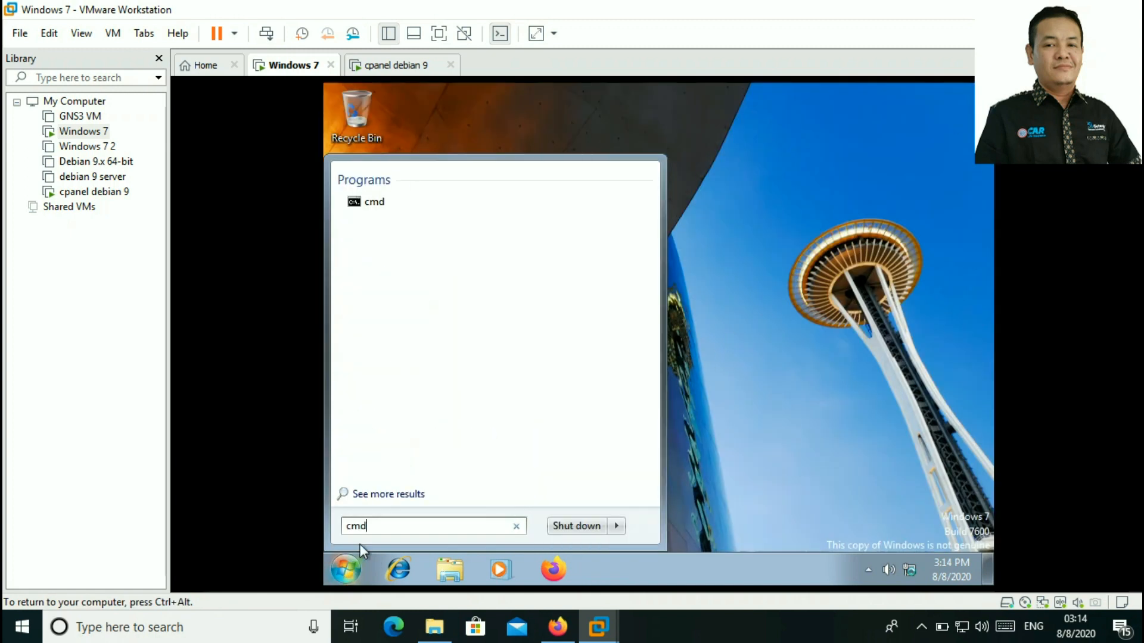
key("Return")
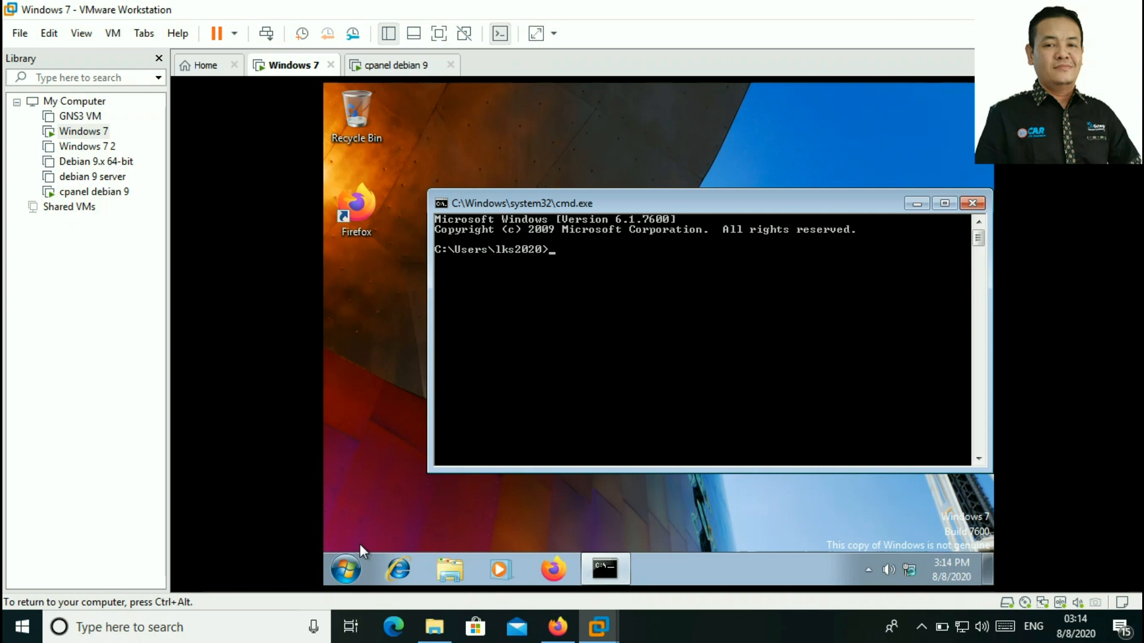
type("ping 192.168.100.1")
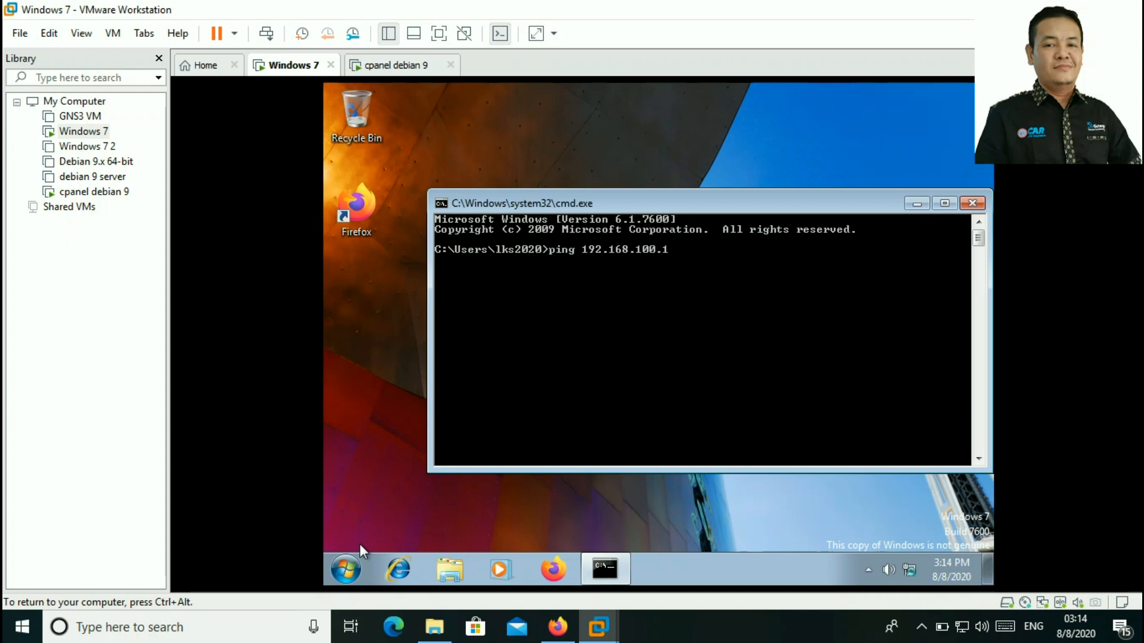
key("Return")
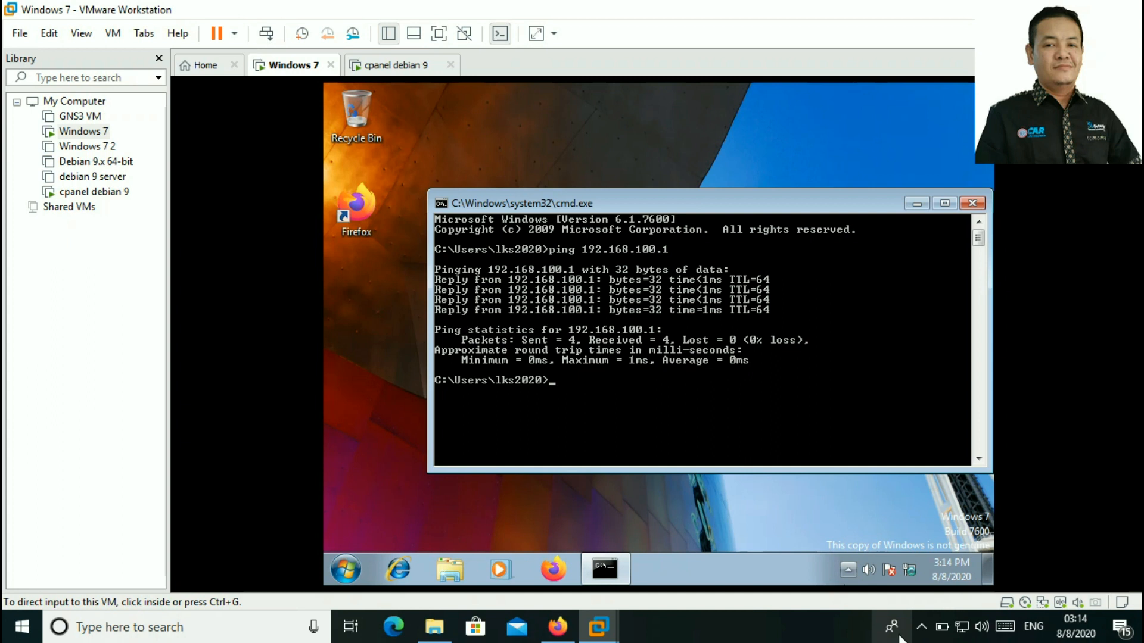
left_click(921, 632)
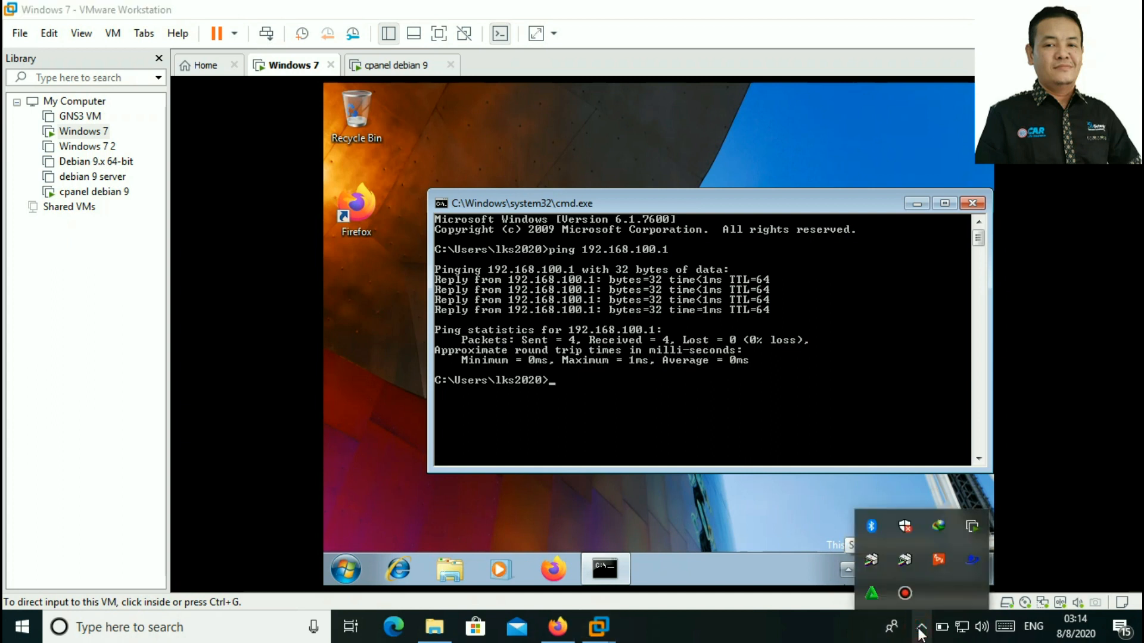
left_click(755, 408)
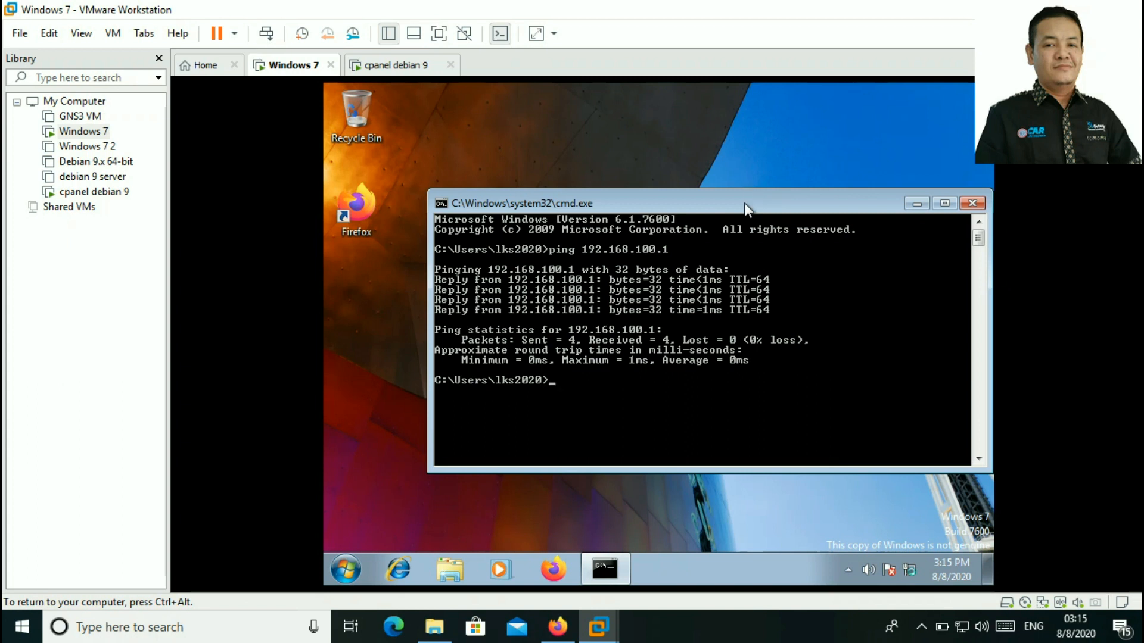
left_click_drag(734, 199, 708, 184)
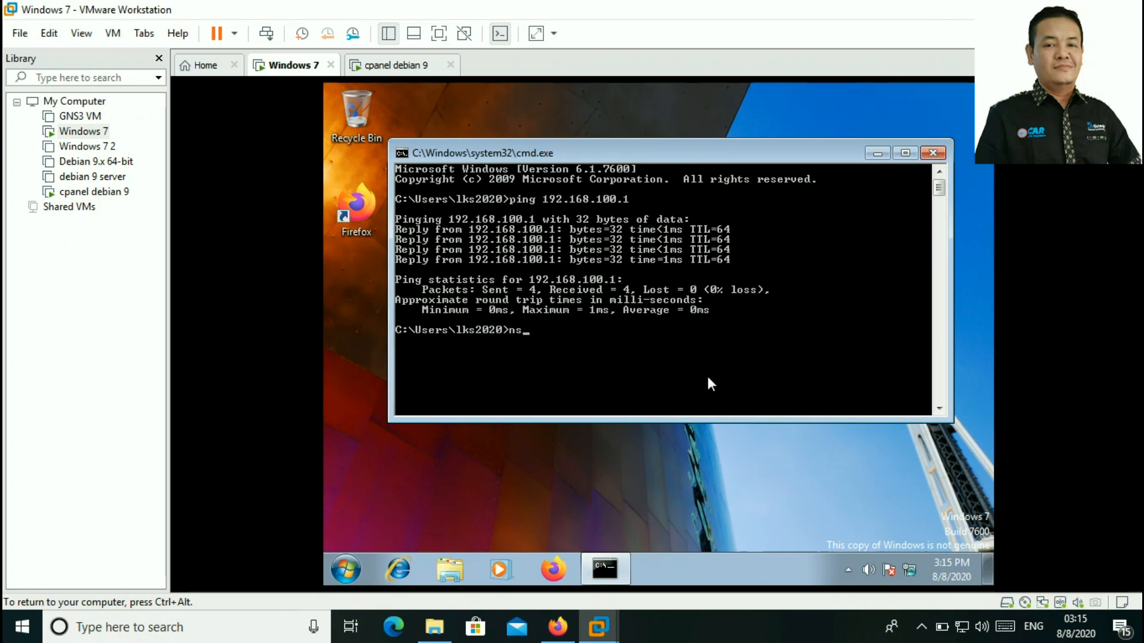
type("lookup")
key("BackSpace")
key("BackSpace")
key("BackSpace")
key("BackSpace")
key("BackSpace")
key("BackSpace")
key("BackSpace")
key("BackSpace")
left_click_drag(699, 155, 684, 196)
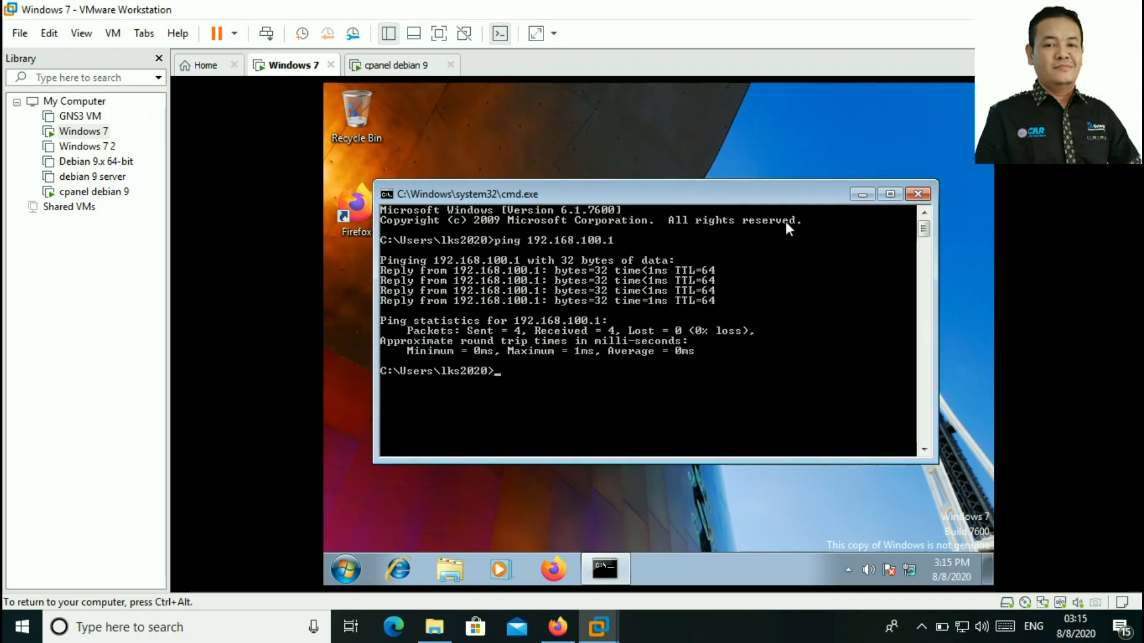
Close the command prompt, open Firefox in the Windows 7 guest and dismiss its refresh suggestion
left_click(918, 194)
left_click(553, 573)
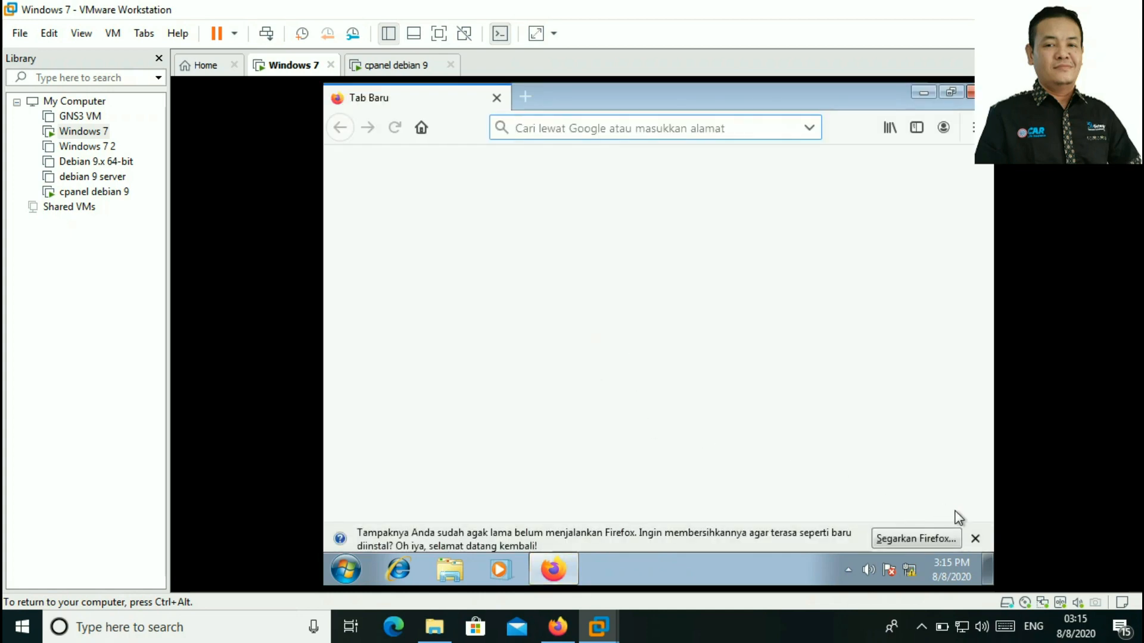
left_click(973, 541)
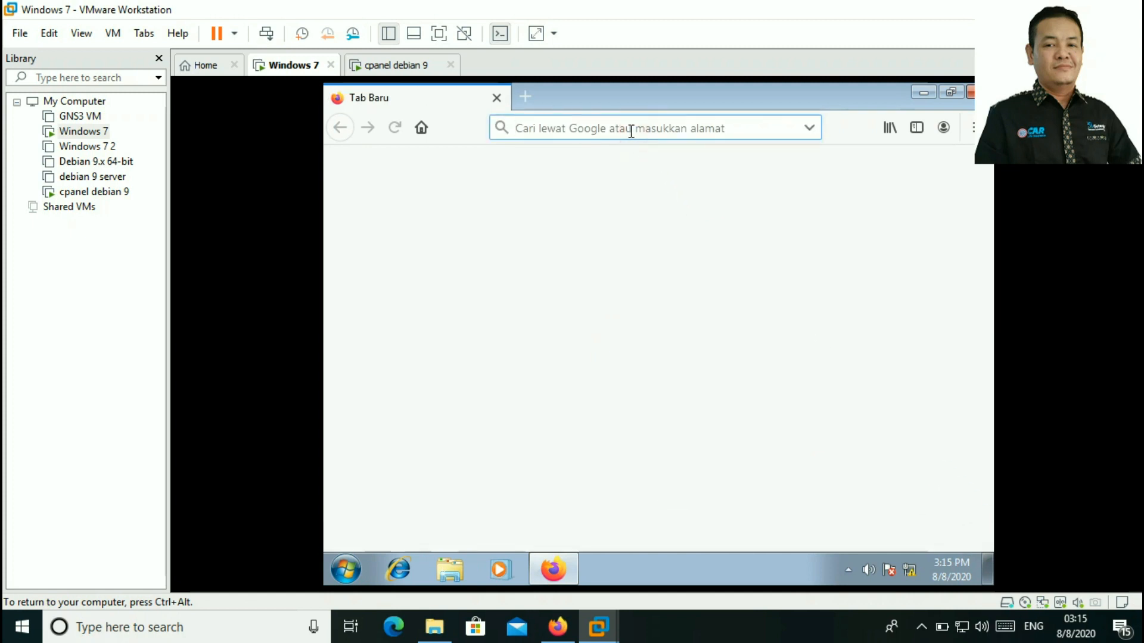
type("192.")
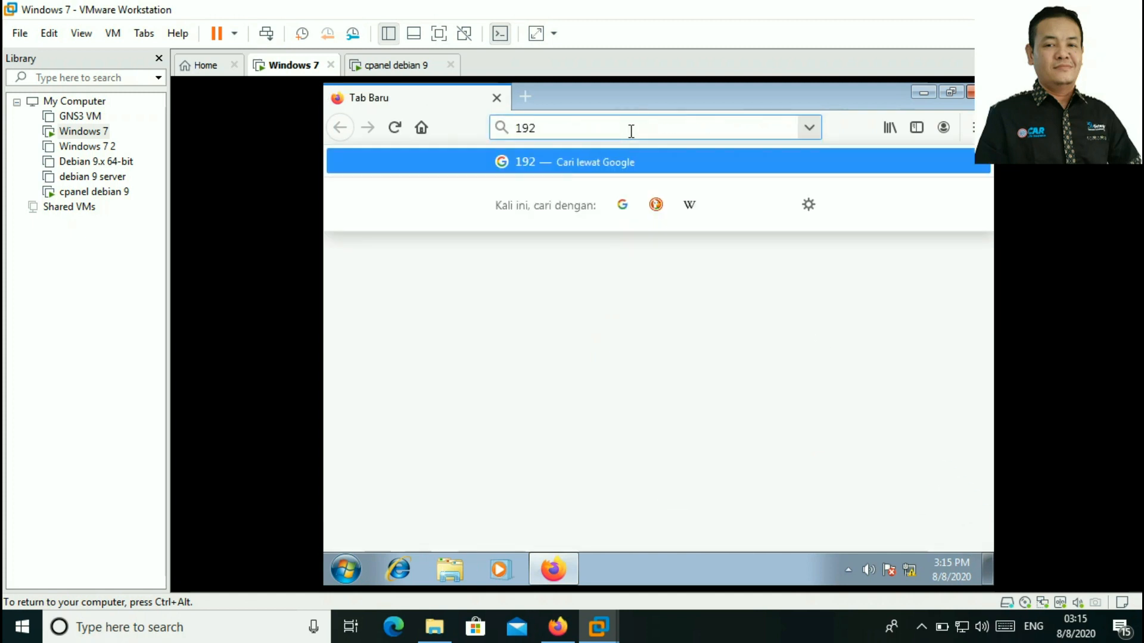
key("BackSpace")
key("BackSpace")
key("BackSpace")
key("BackSpace")
type("htpps")
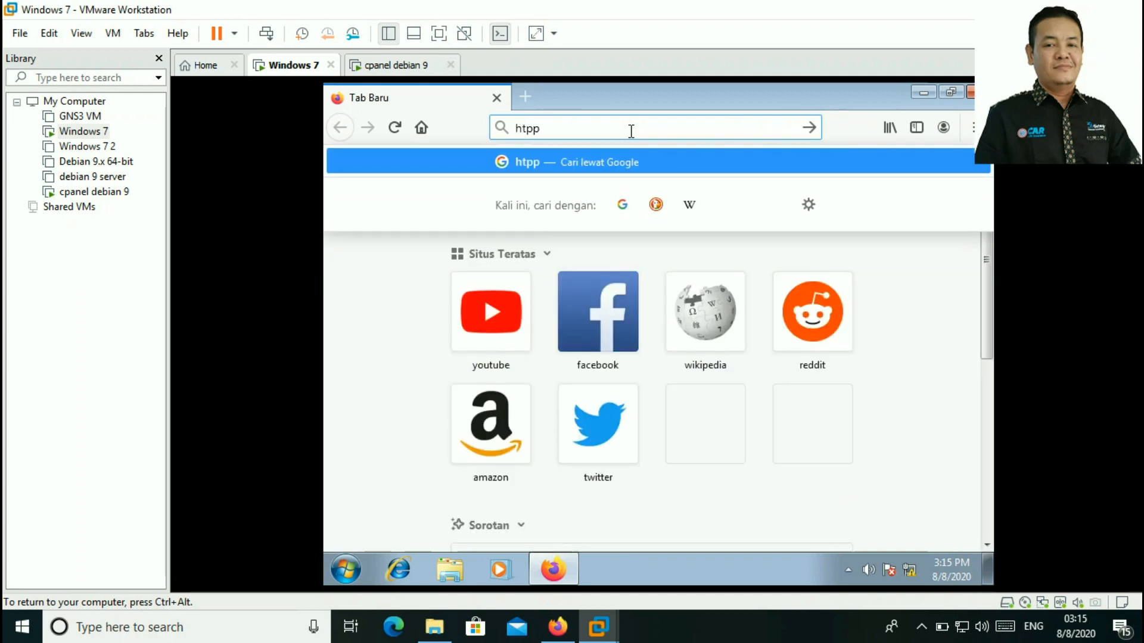
key("BackSpace")
key("BackSpace")
key("BackSpace")
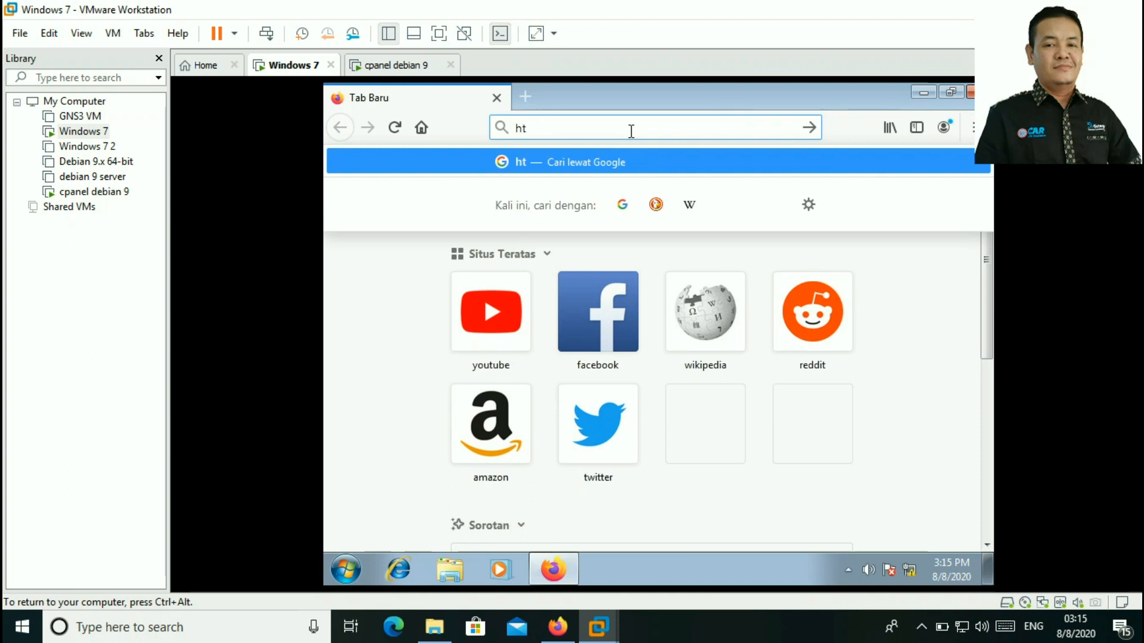
type("tps")
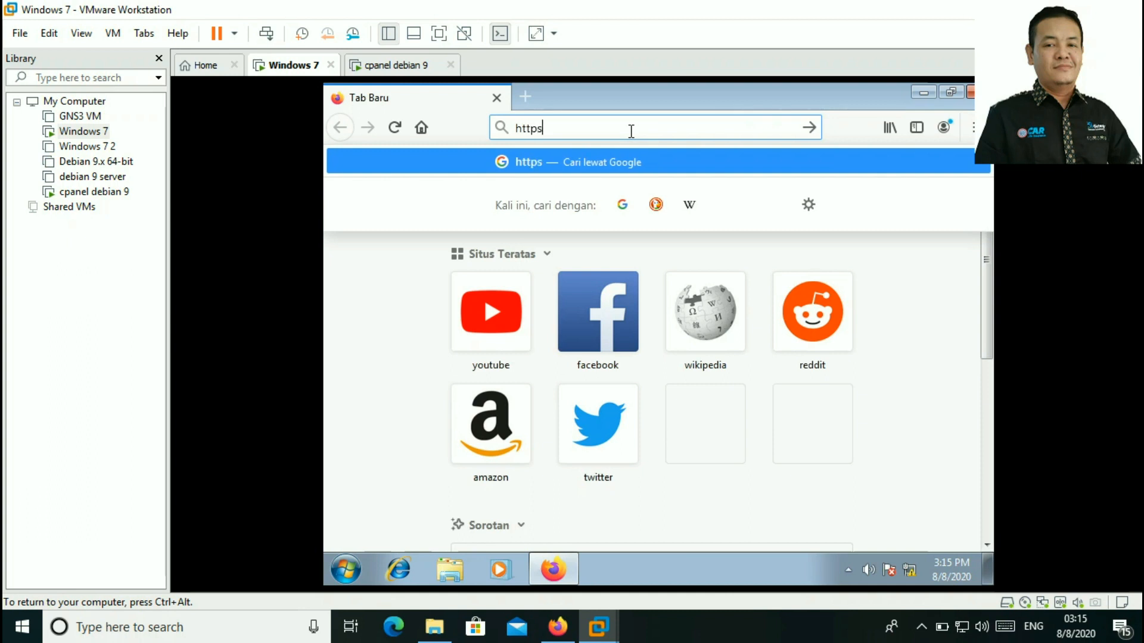
type("://192.168.100")
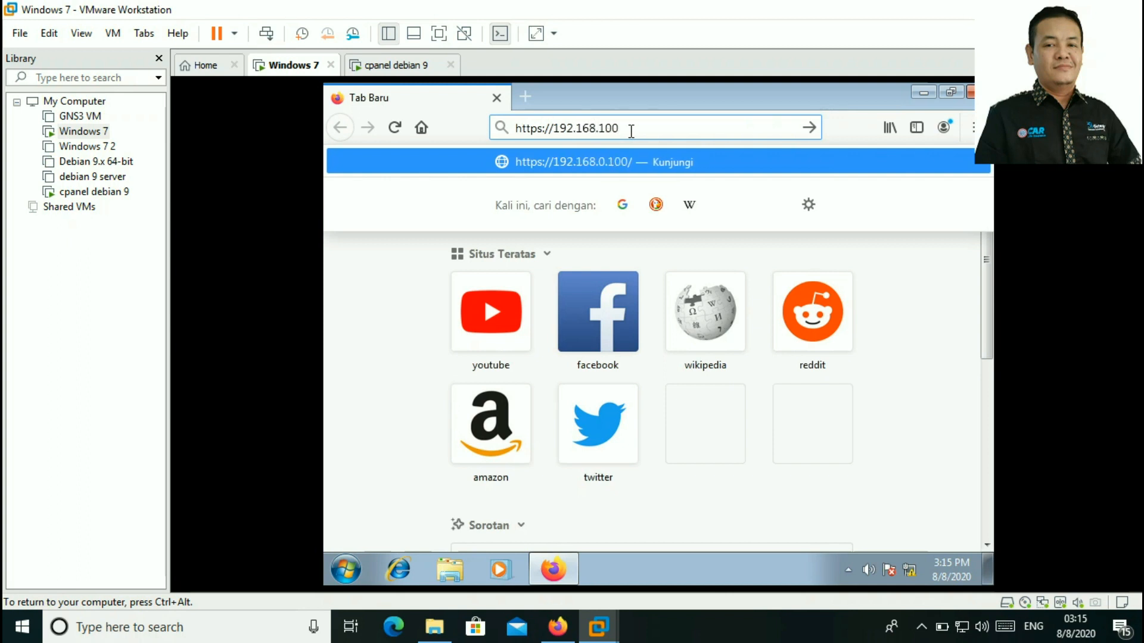
type(".1:10000")
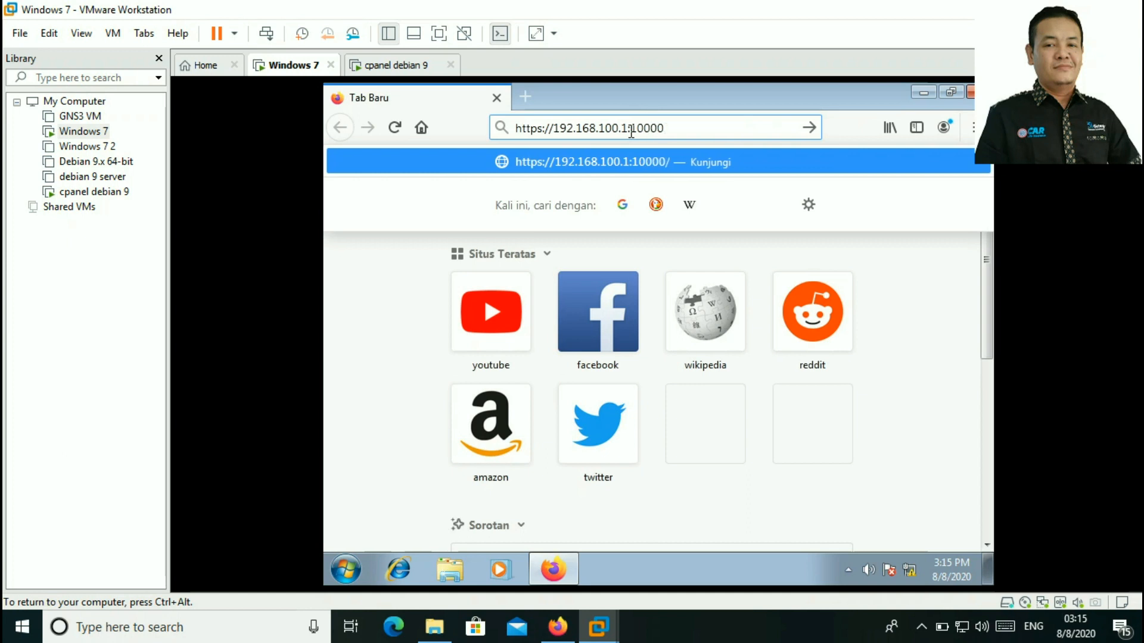
key("Return")
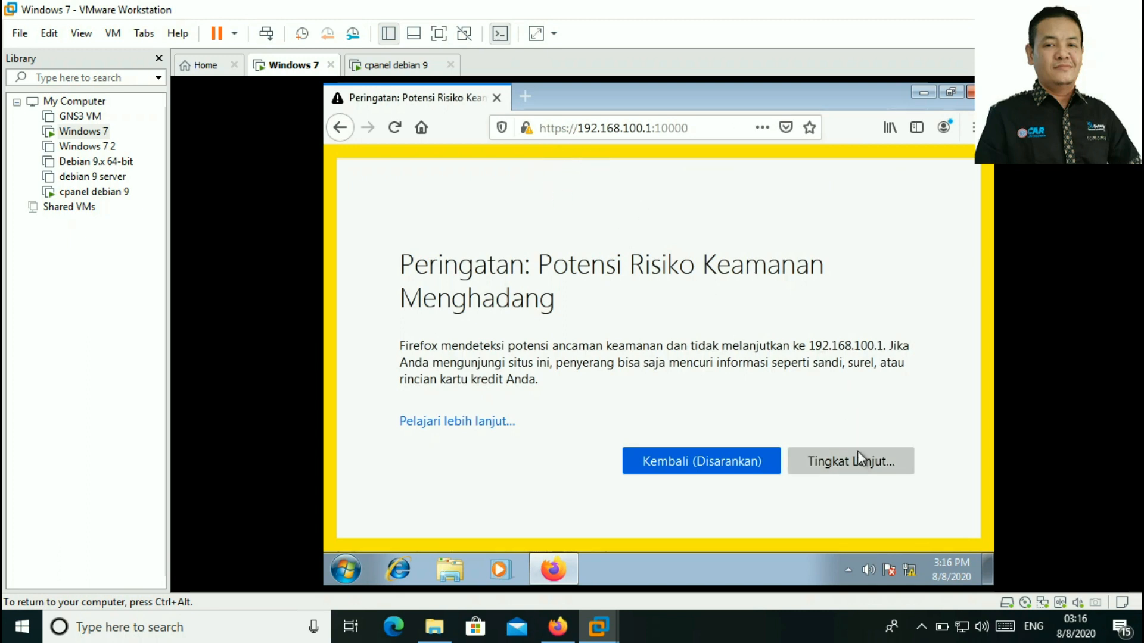
Expand the advanced details of the security warning, accept the self-signed certificate risk and continue to the site
left_click(863, 470)
scroll(806, 399, "down", 2)
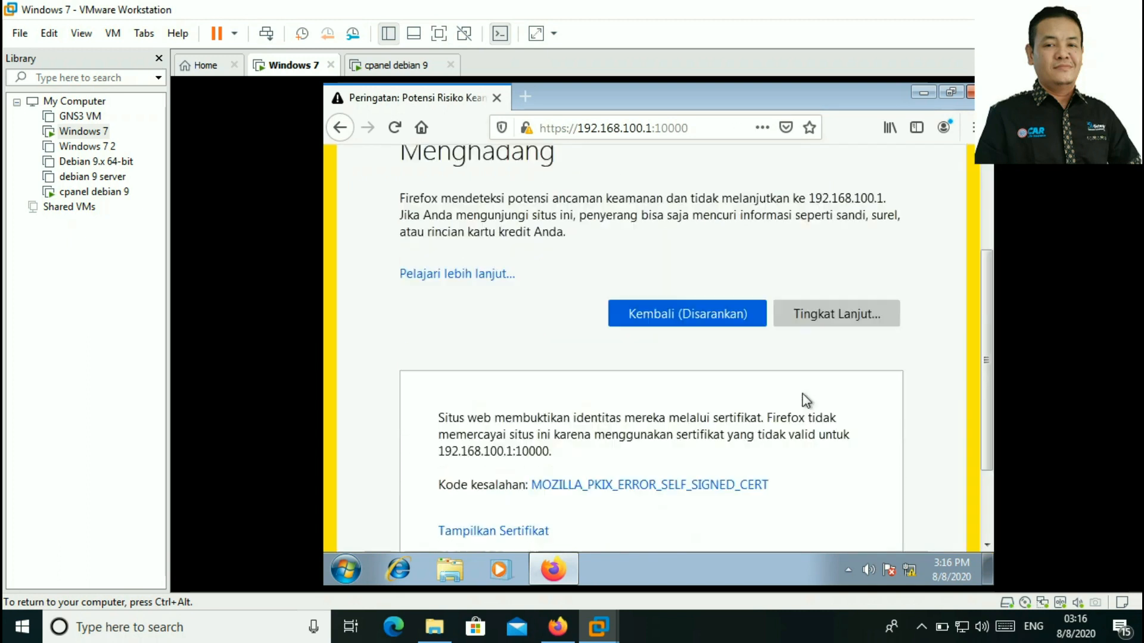
scroll(806, 400, "down", 3)
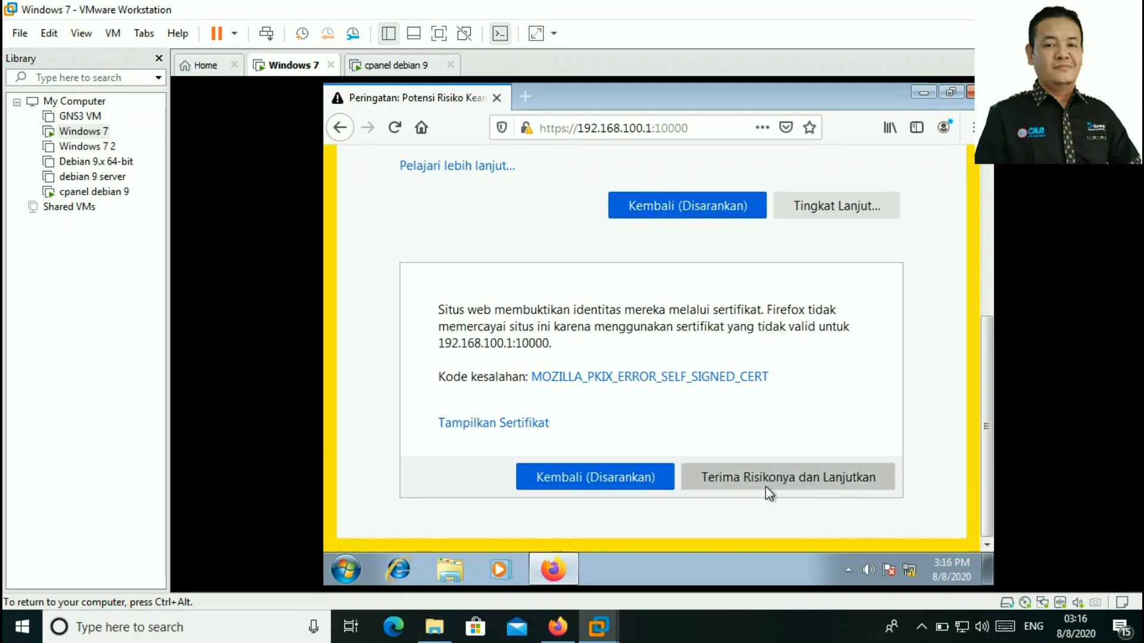
left_click(816, 482)
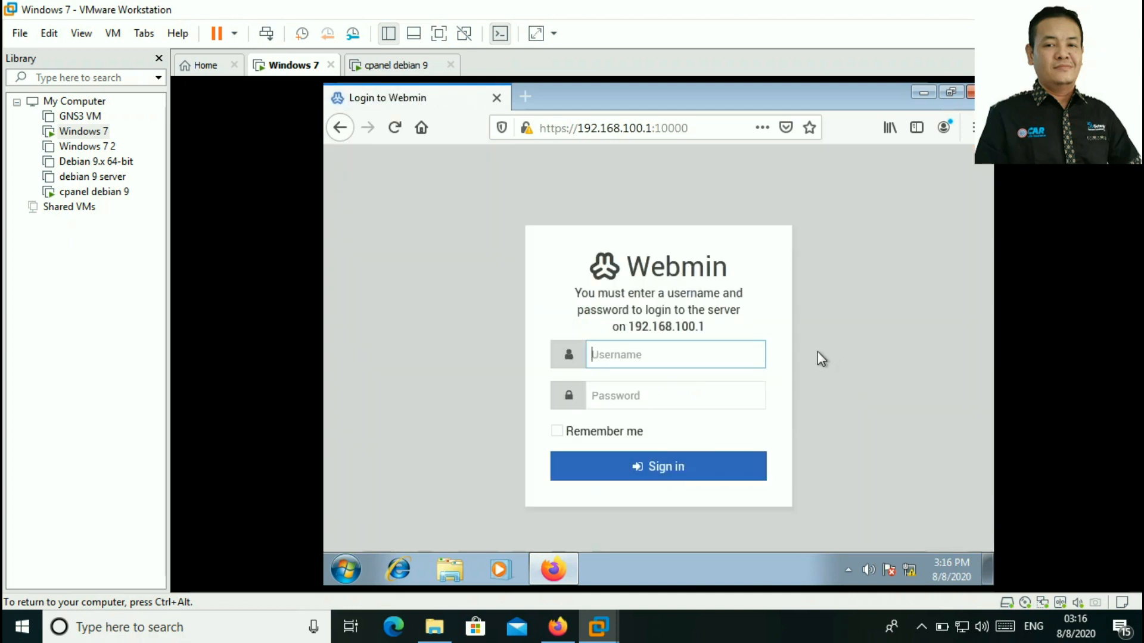
Sign in to Webmin as root with the account password and decline saving the login in Firefox
type("root")
left_click(739, 401)
type("*")
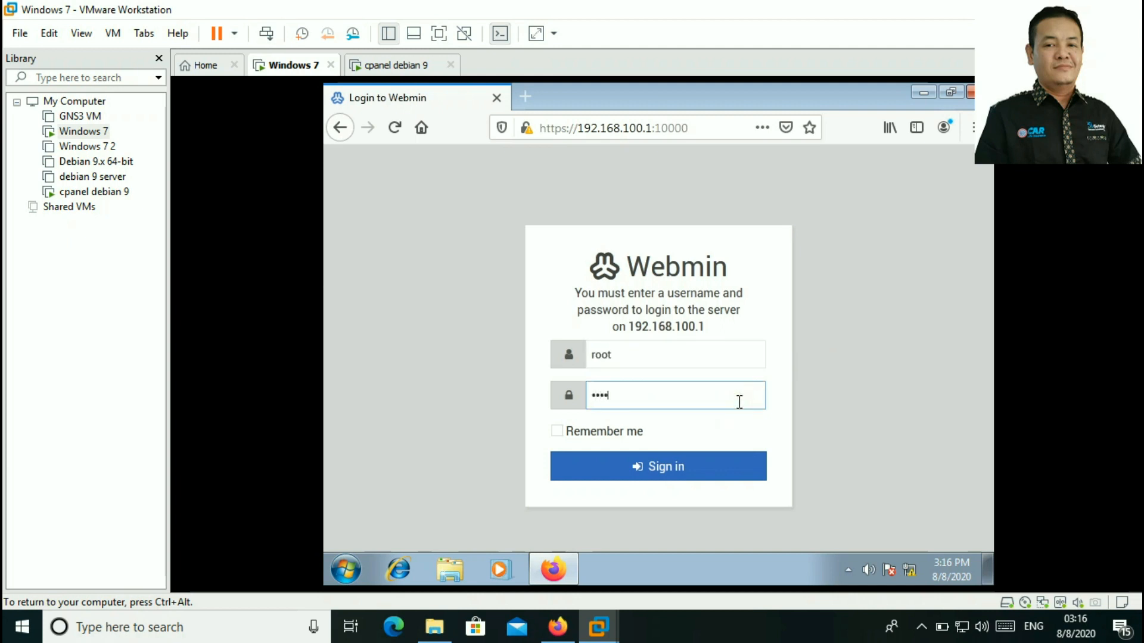
type("***")
left_click(706, 471)
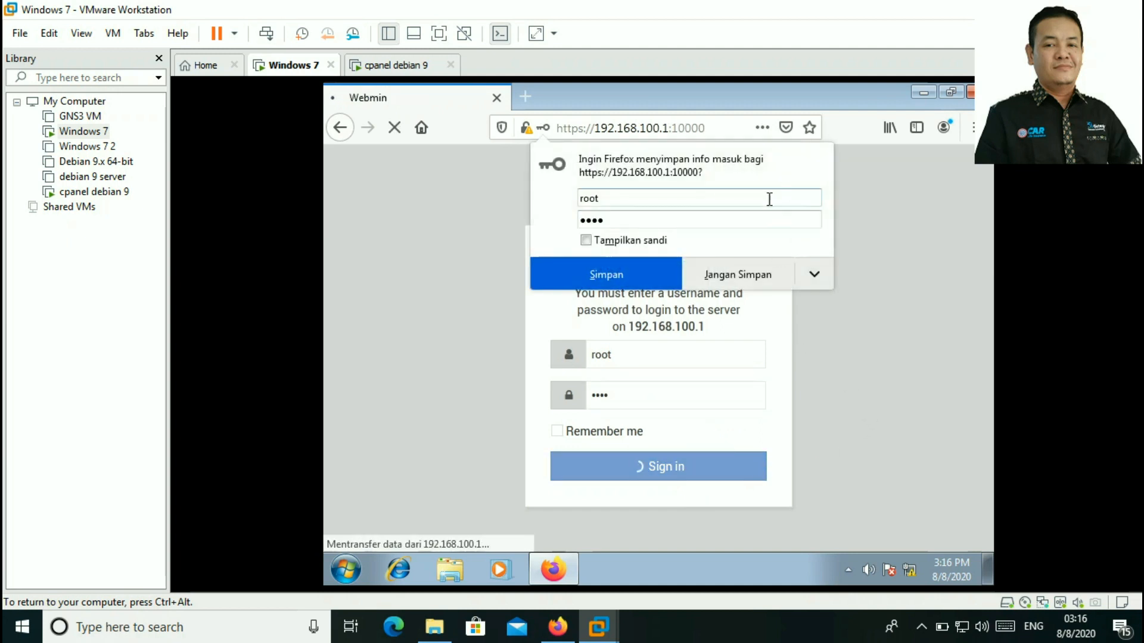
left_click(742, 273)
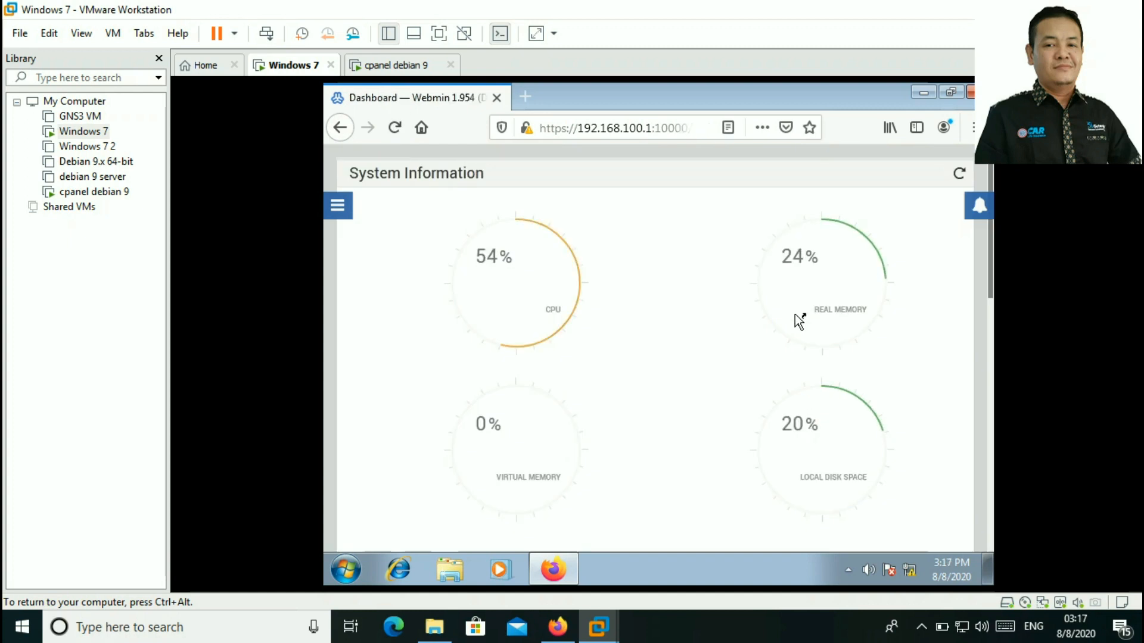
Look through the Webmin dashboard's system information and expand the navigation menu to review its module categories
scroll(846, 289, "down", 10)
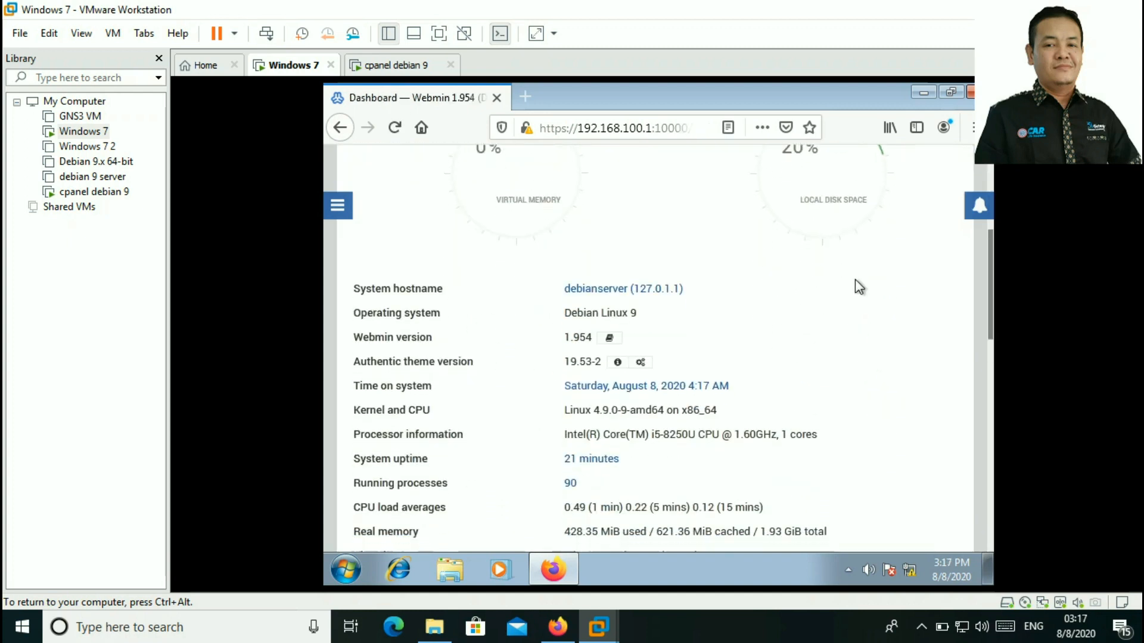
scroll(860, 305, "up", 10)
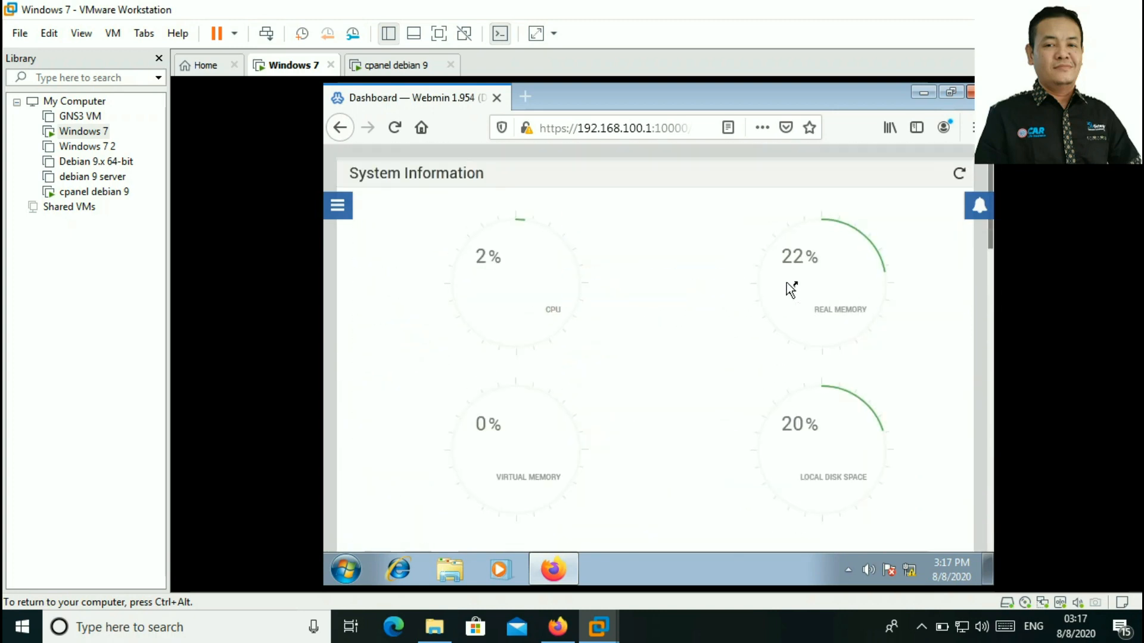
left_click(340, 214)
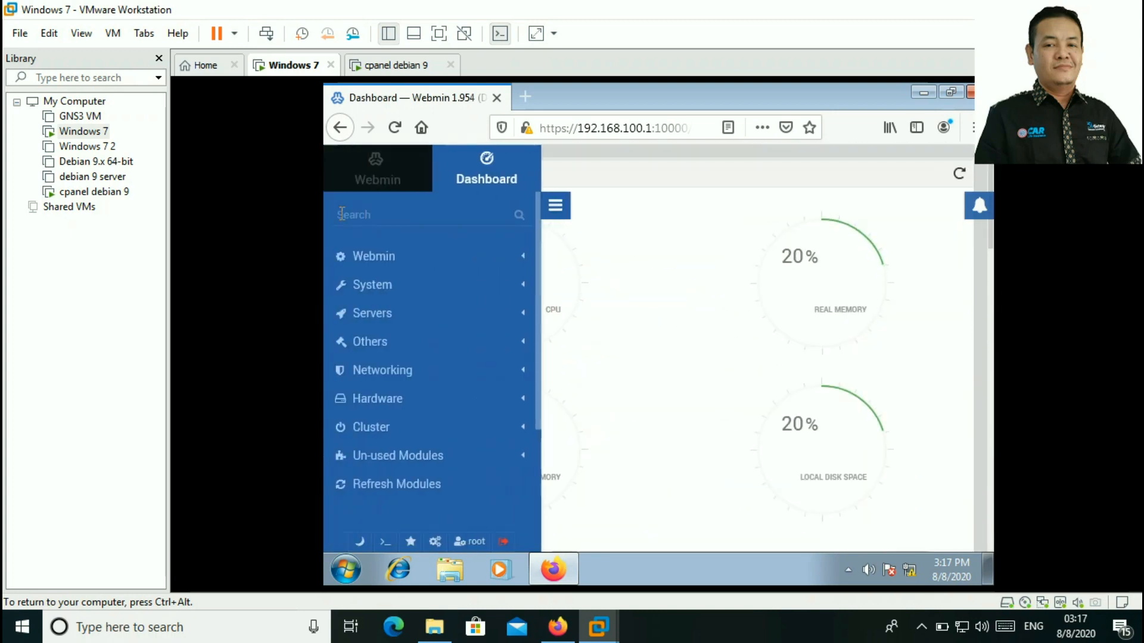
scroll(524, 298, "down", 3)
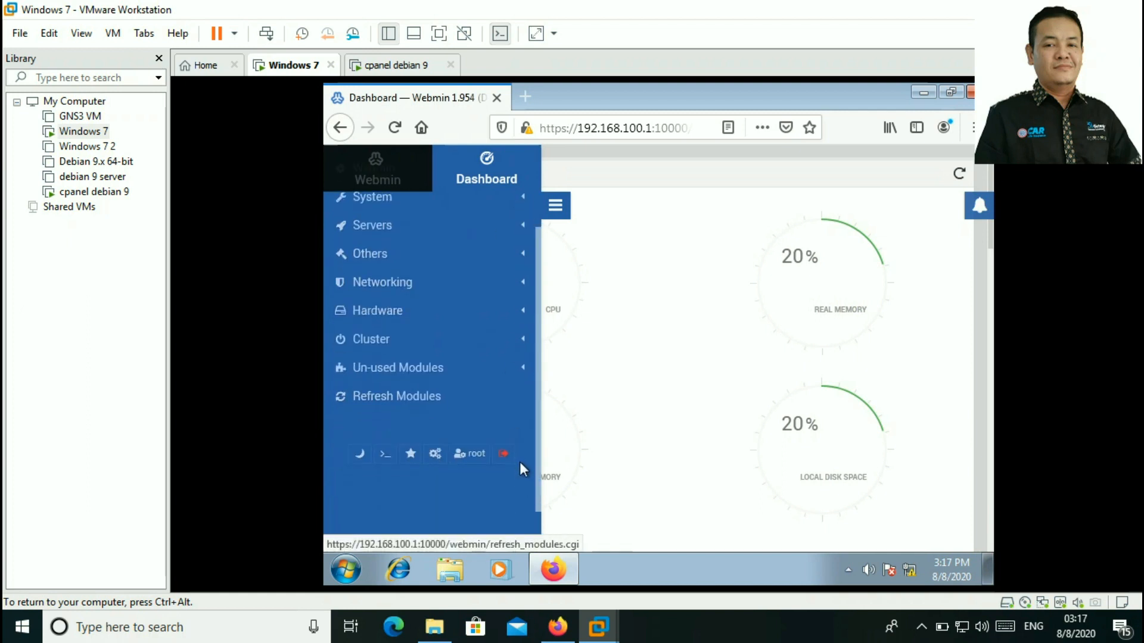
scroll(526, 301, "up", 3)
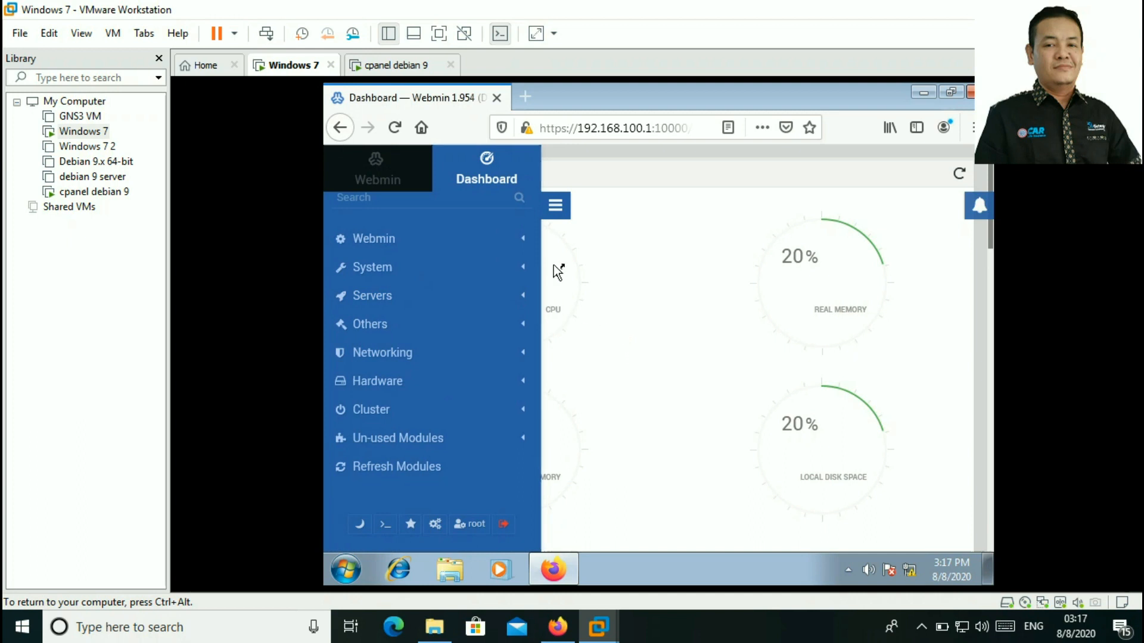
left_click(741, 638)
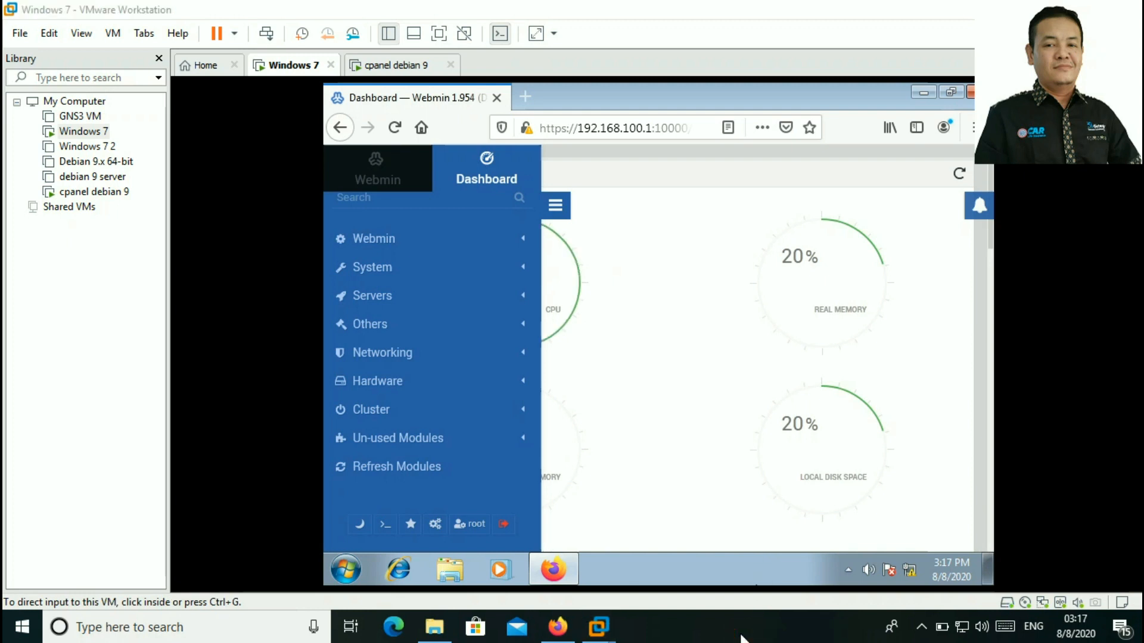